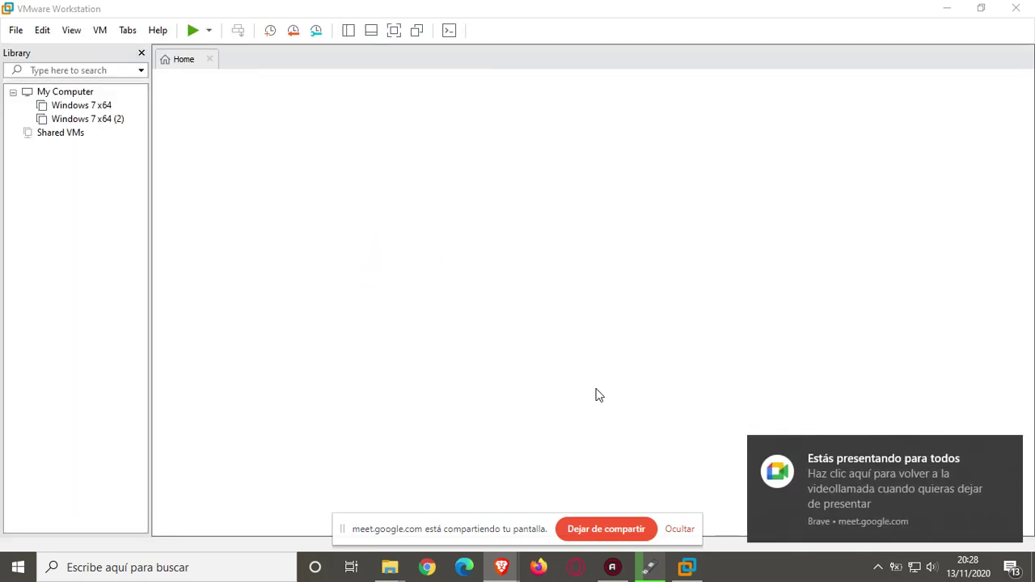
left_click(611, 570)
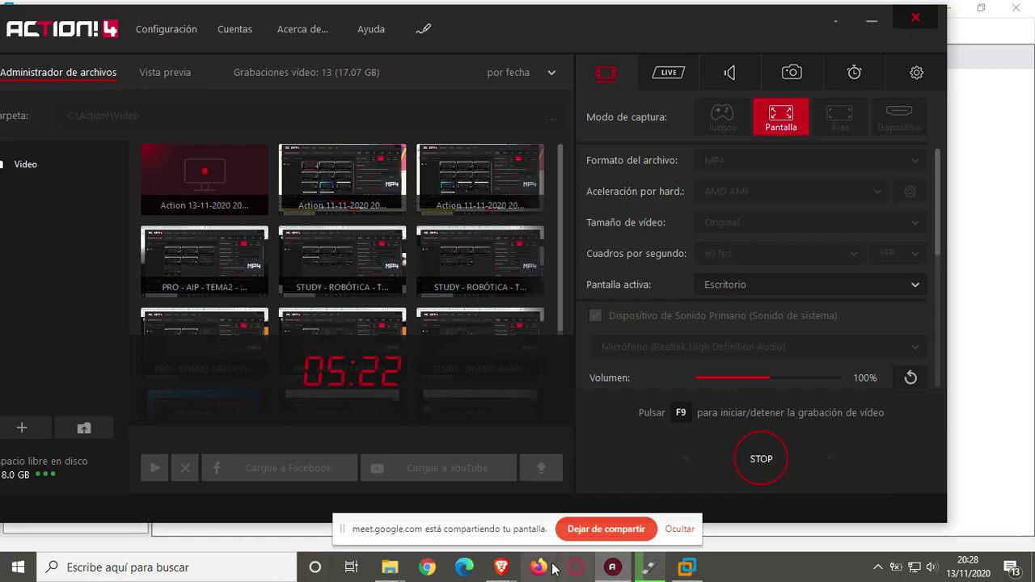
mouse_move(507, 570)
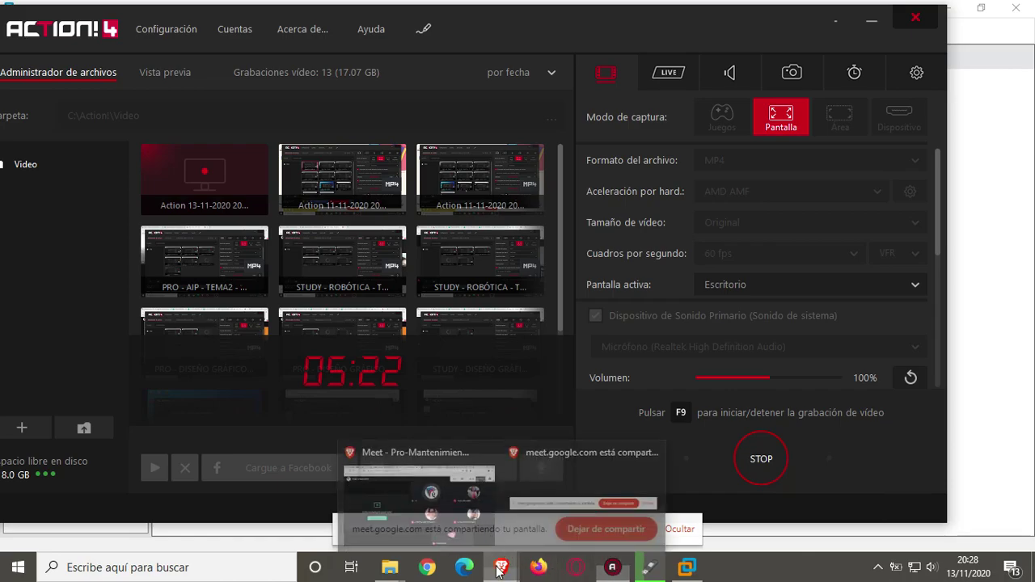
left_click(453, 502)
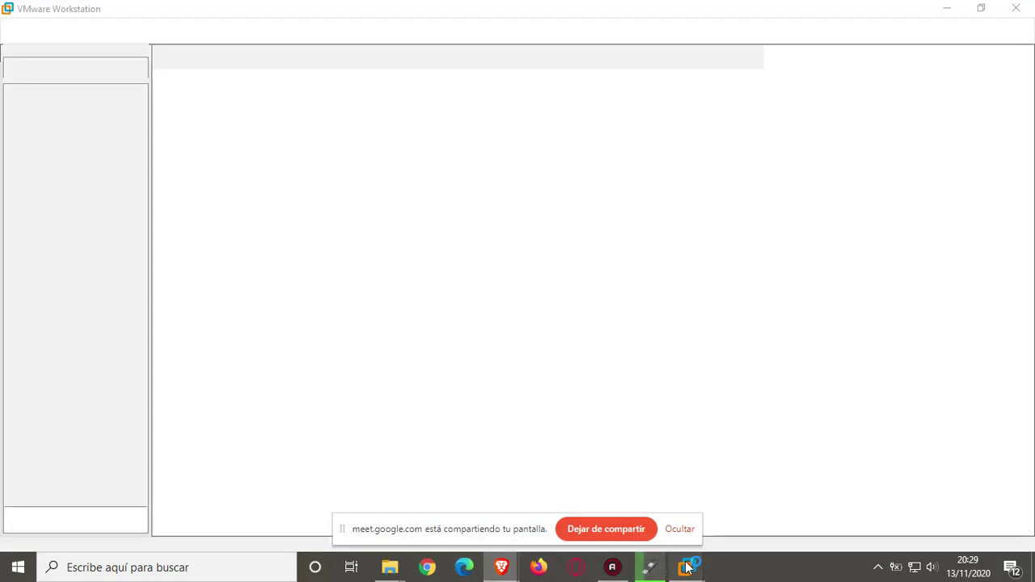
mouse_move(687, 568)
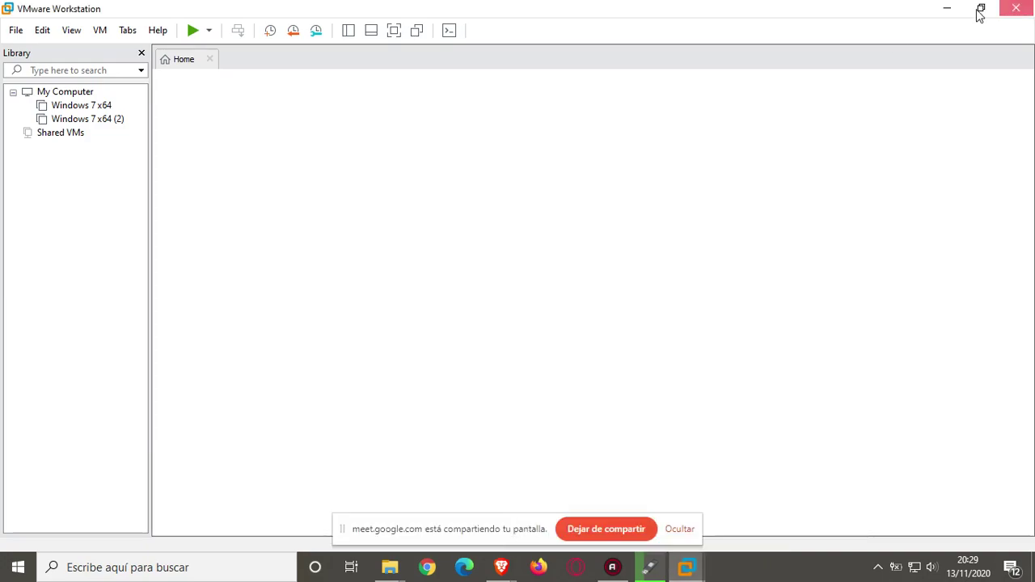
left_click(948, 8)
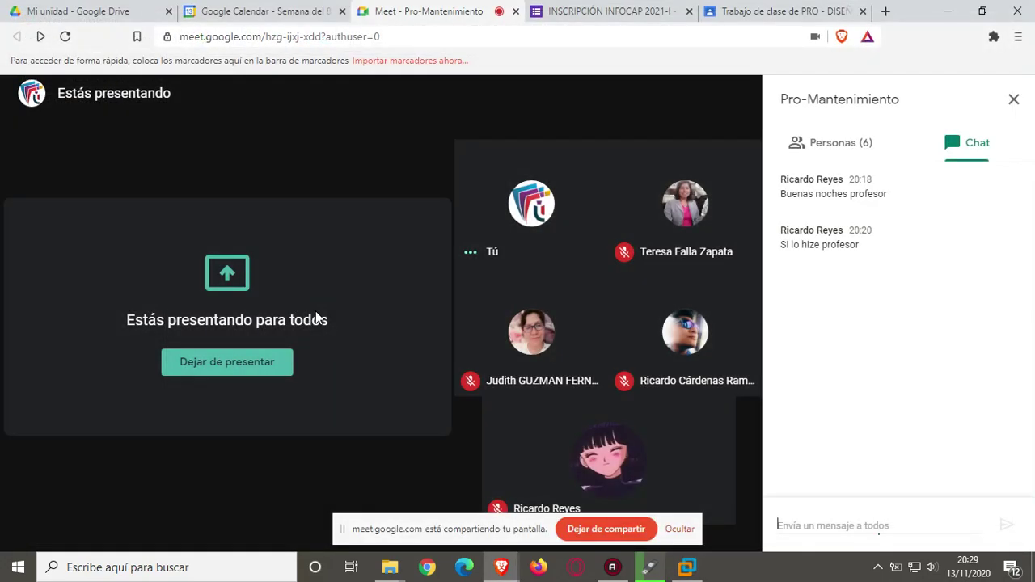
left_click(687, 568)
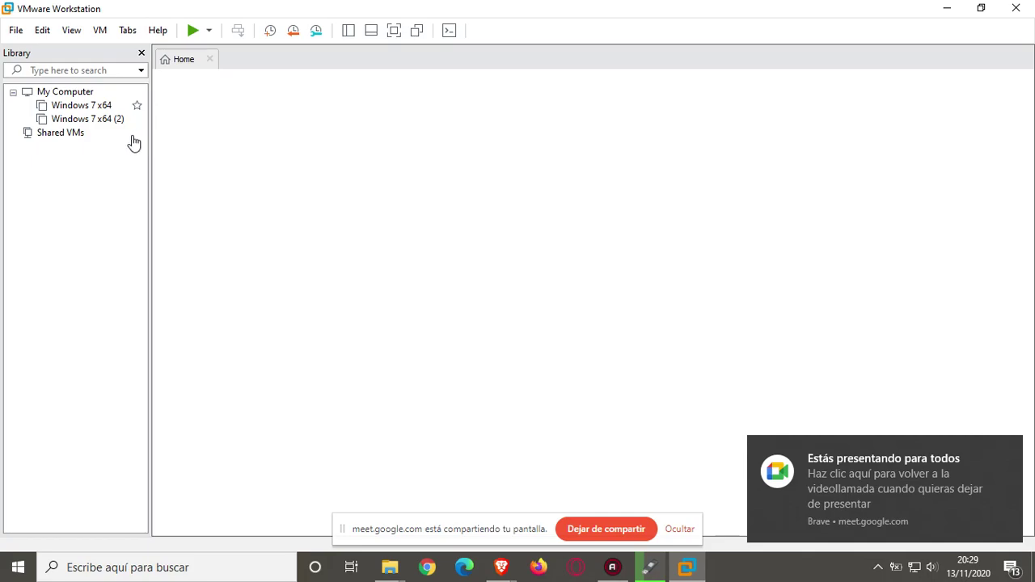
- Remove the virtual machines Windows 7 x64 (2) and Windows 7 x64 from the library
left_click(106, 120)
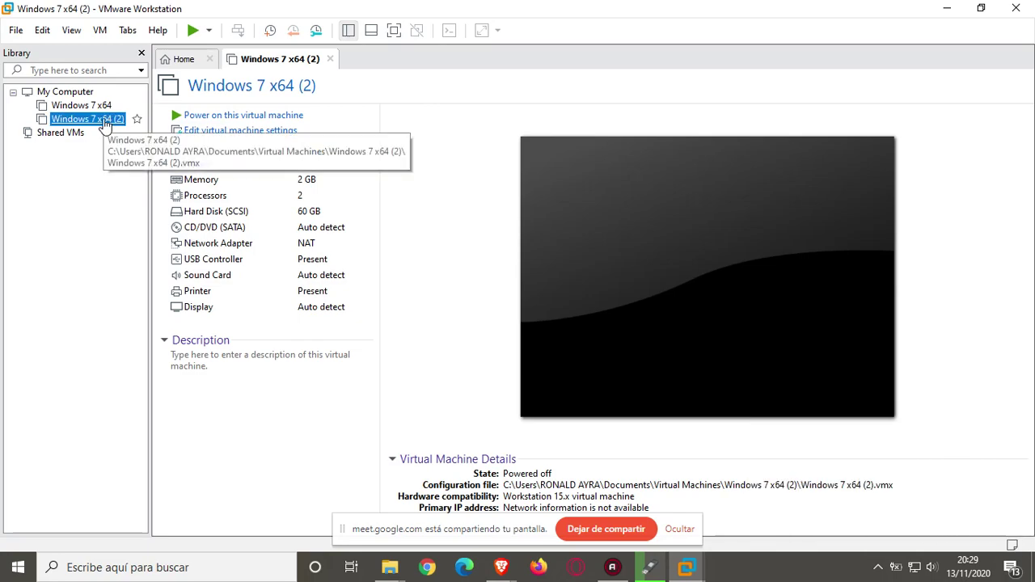
right_click(93, 121)
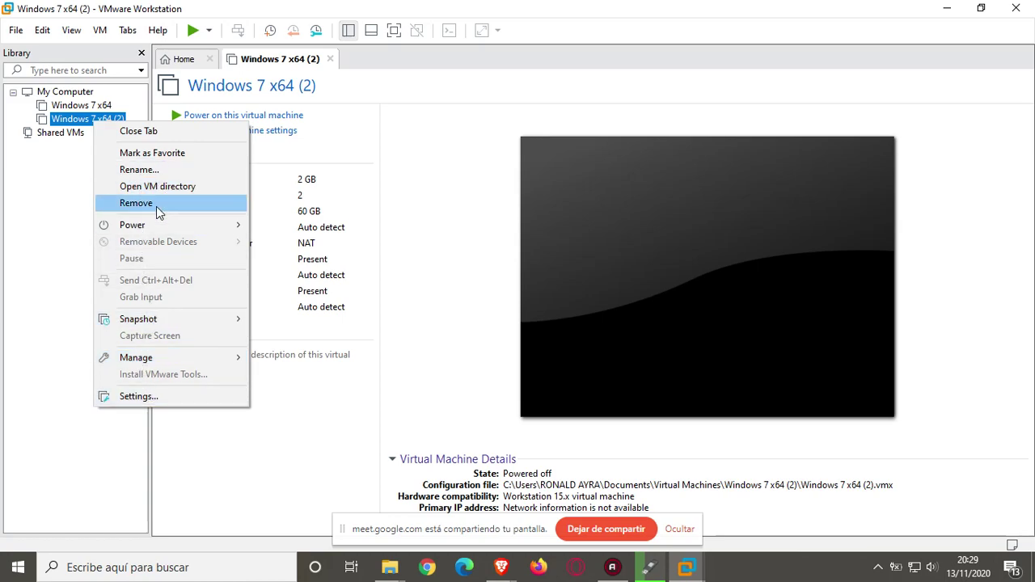
left_click(80, 121)
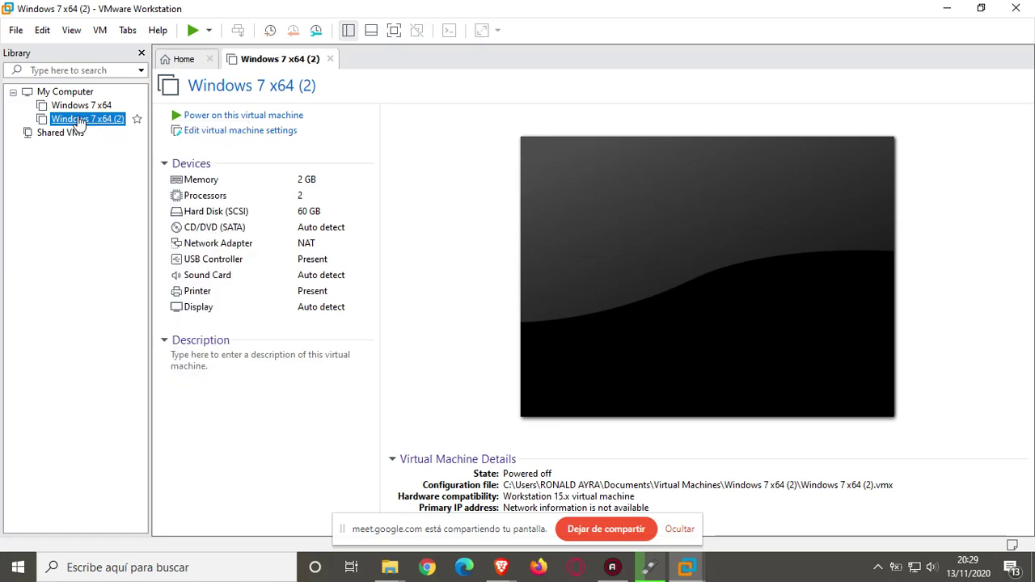
key("Delete")
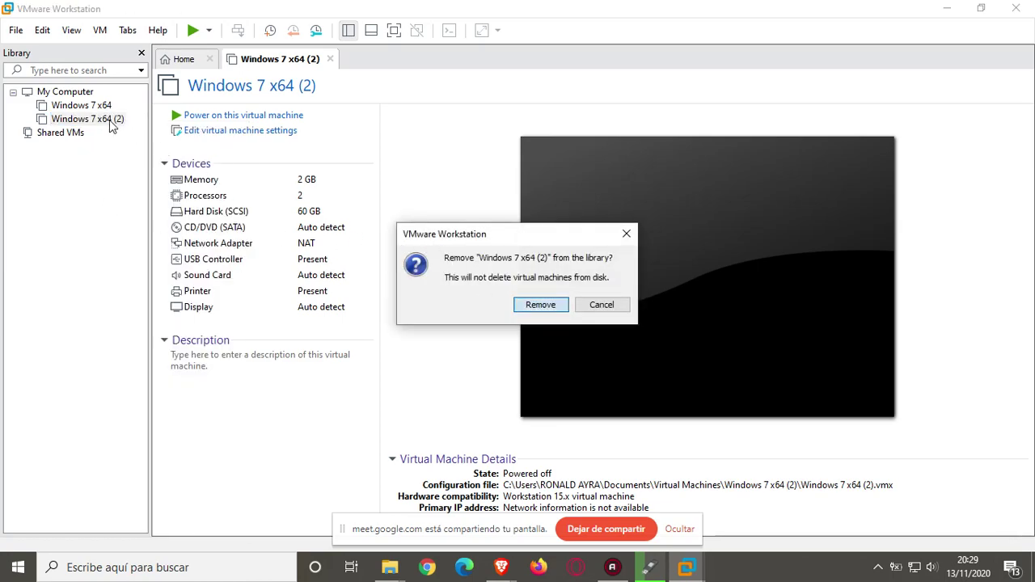
key("Return")
left_click(81, 109)
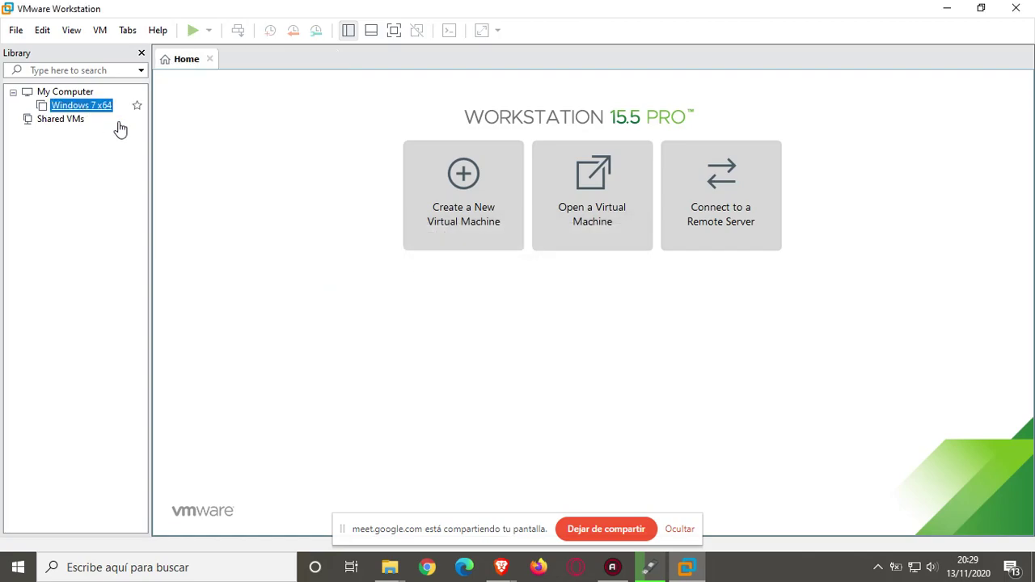
key("Delete")
key("Return")
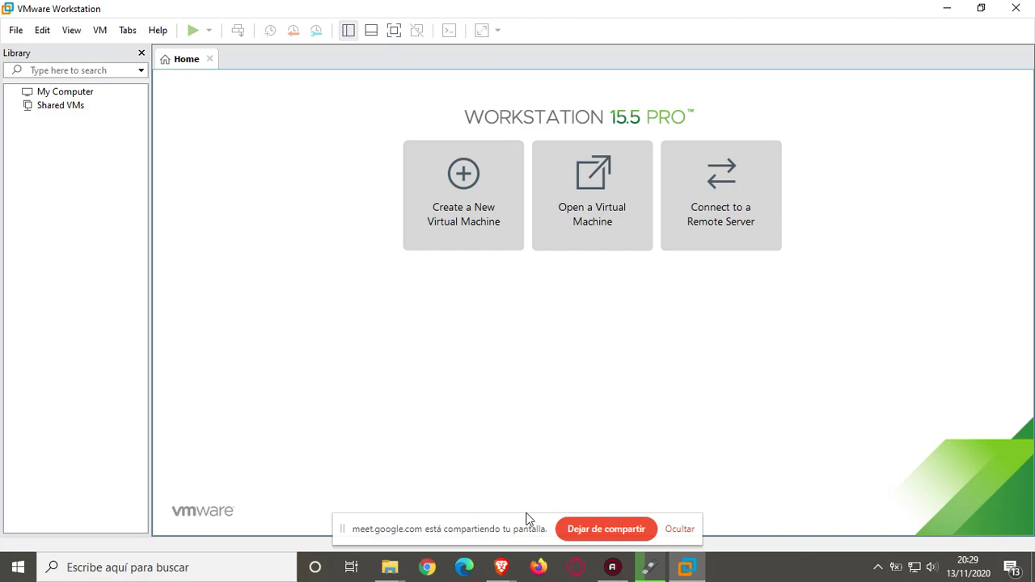
- Dismiss the VMware Workstation error dialog and close the program
left_click(644, 570)
left_click(584, 10)
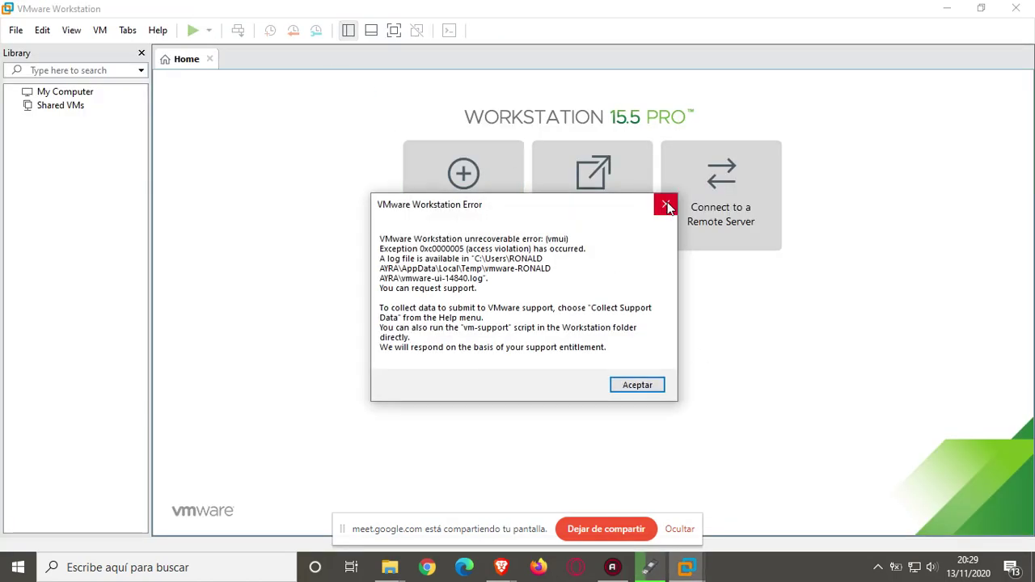
left_click(637, 380)
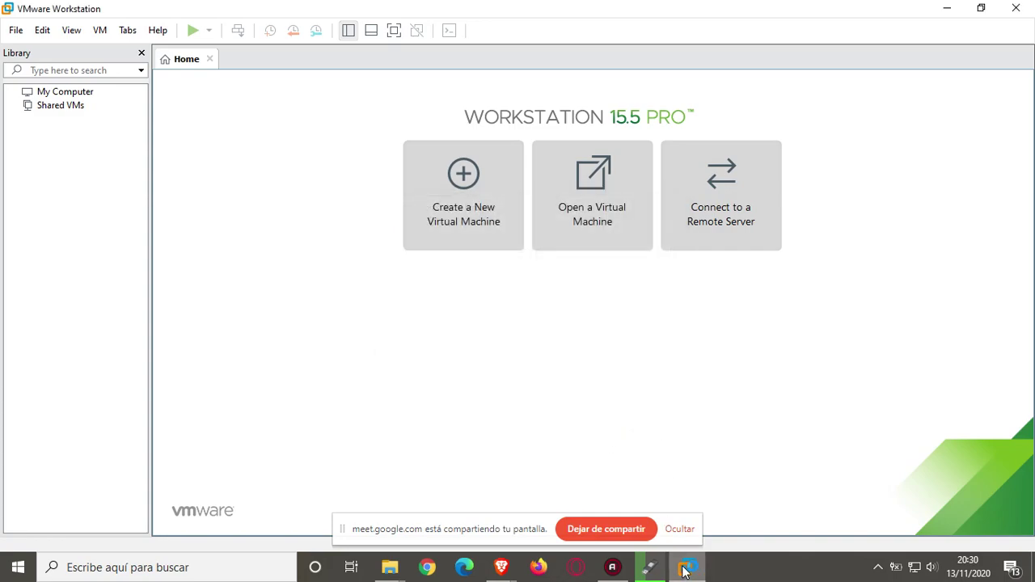
left_click(675, 566)
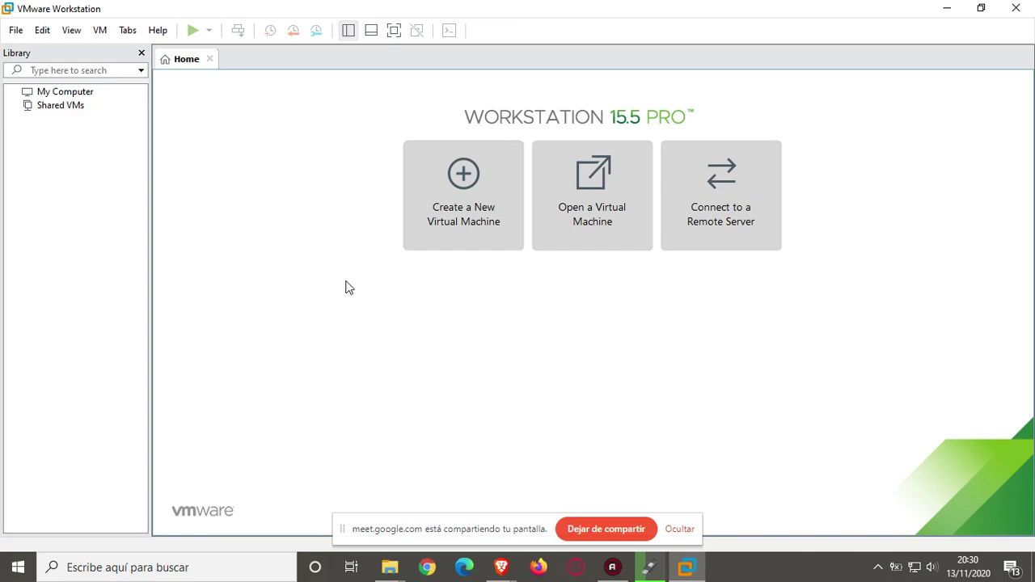
key("alt+F4")
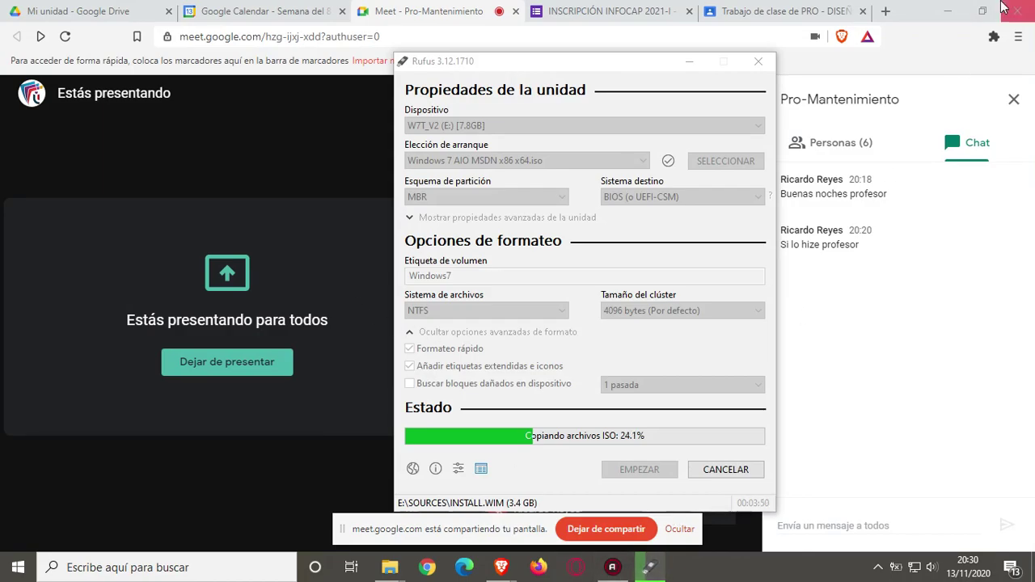
- Minimize the browser to reach the desktop and relaunch VMware Workstation Pro
left_click(945, 10)
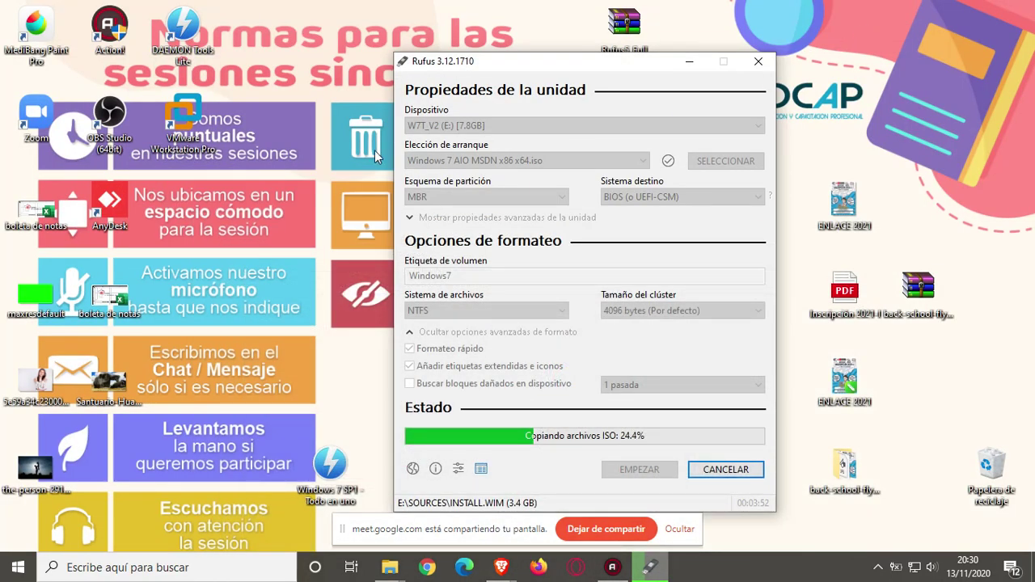
left_click(270, 244)
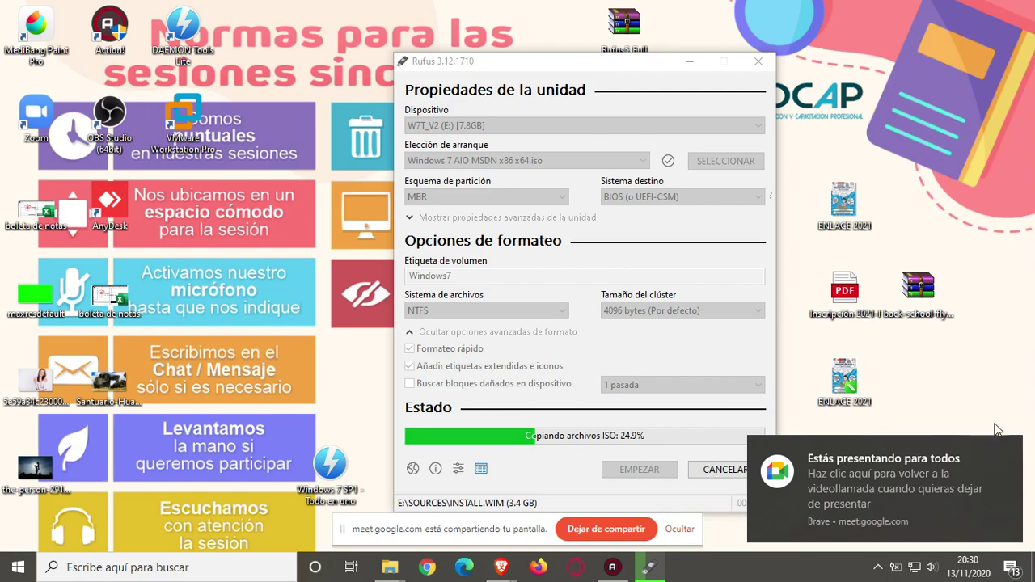
left_click(1010, 450)
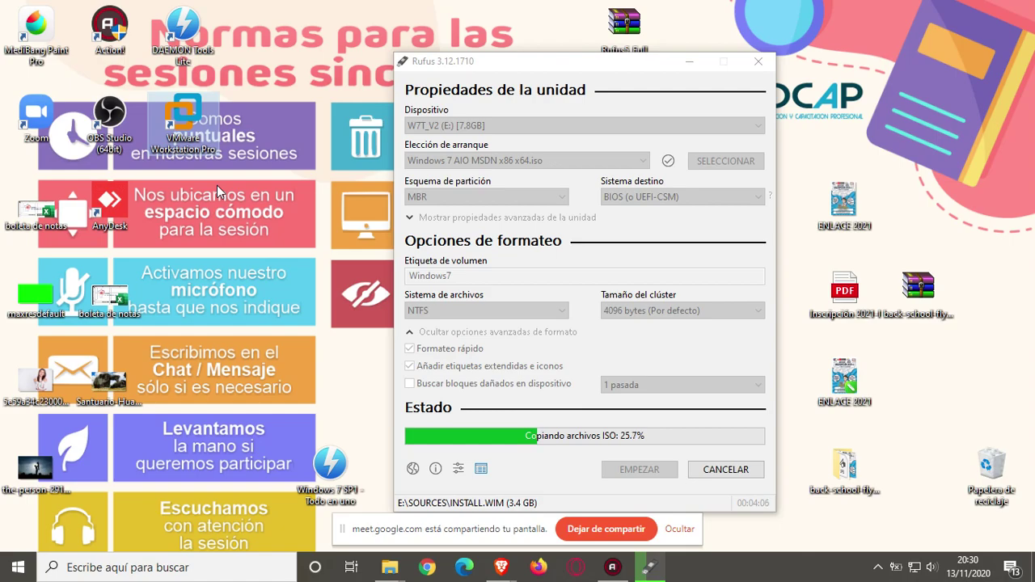
key("Return")
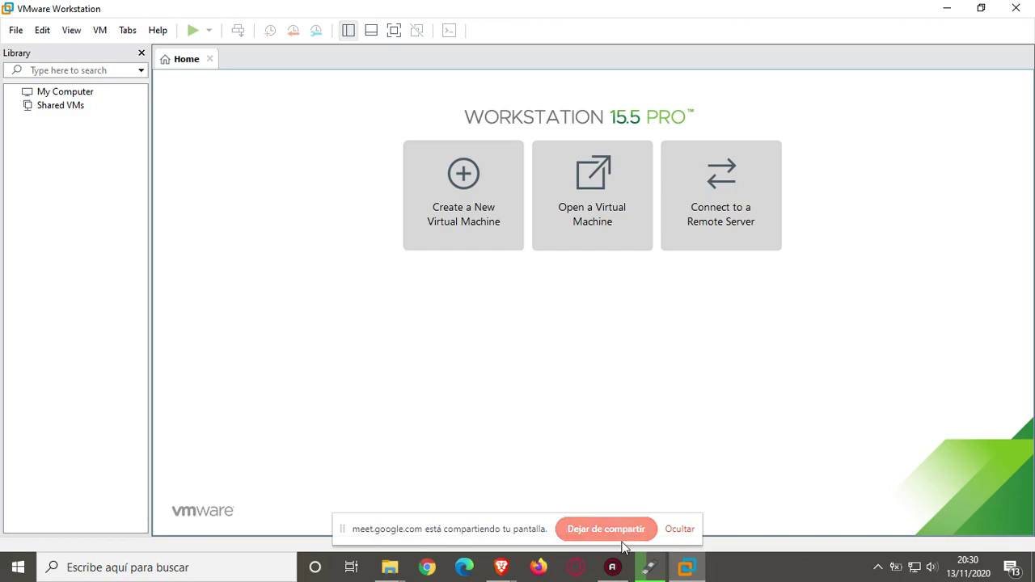
mouse_move(647, 572)
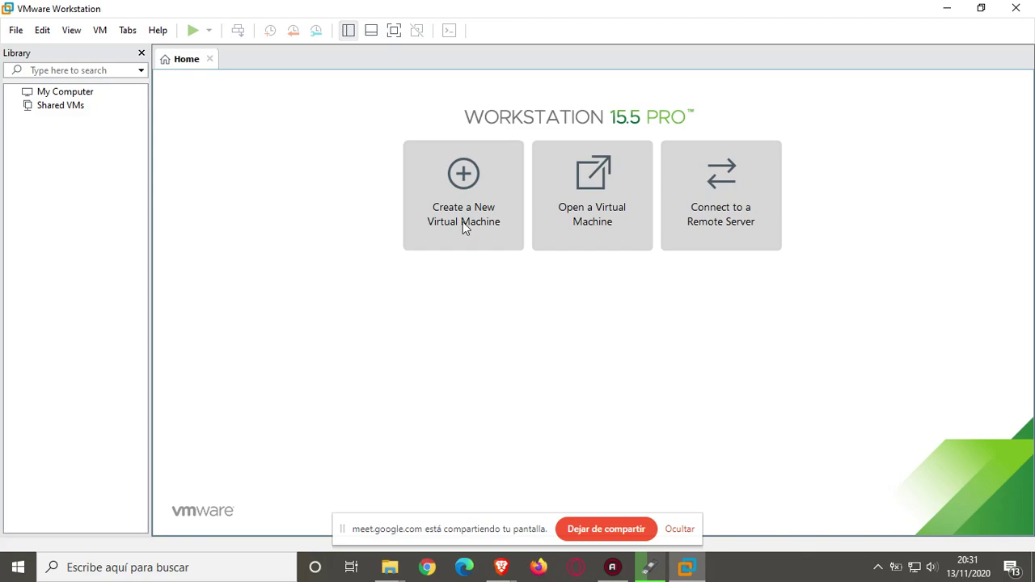
- Try to start a new virtual machine and close the Software Updates dialog without downloading anything
left_click(462, 181)
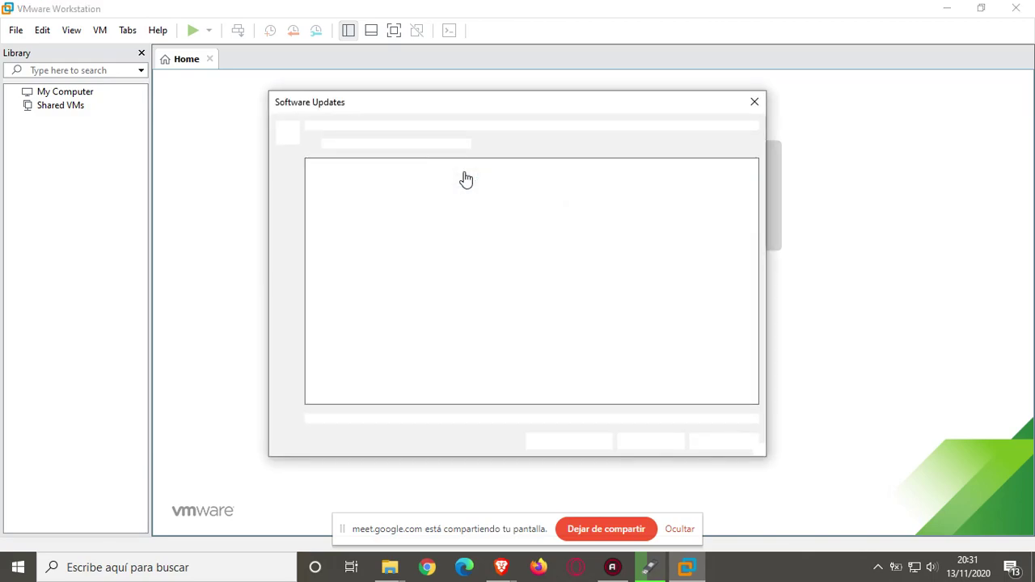
left_click_drag(465, 106, 420, 93)
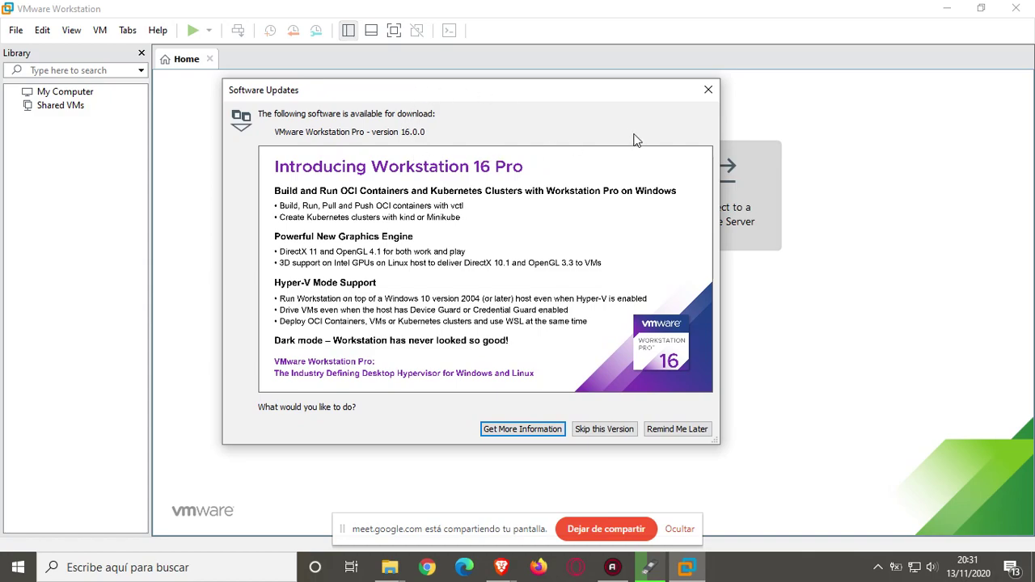
left_click(709, 91)
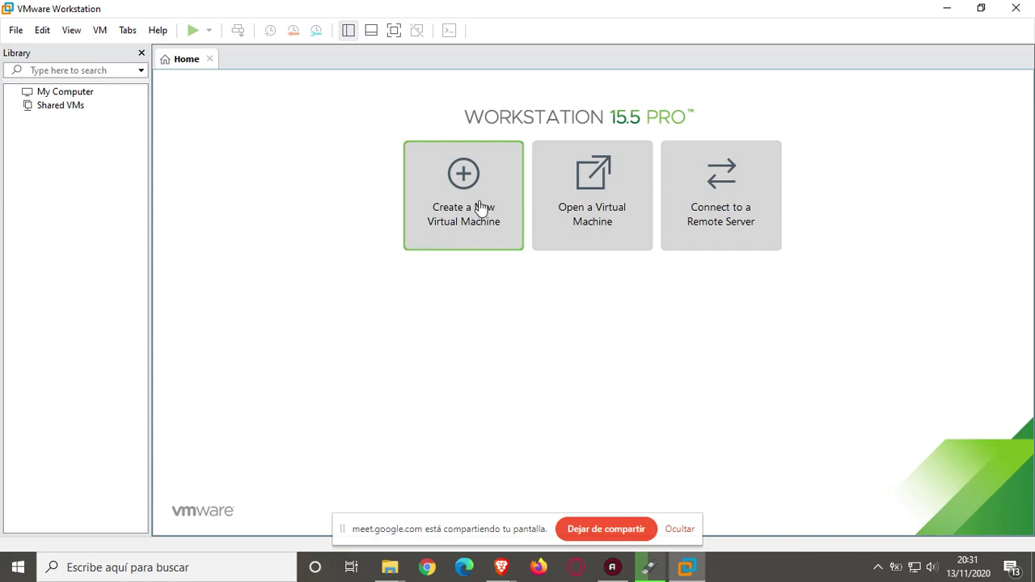
- Start creating a new virtual machine with the Custom (advanced) configuration and continue to hardware compatibility
left_click(462, 182)
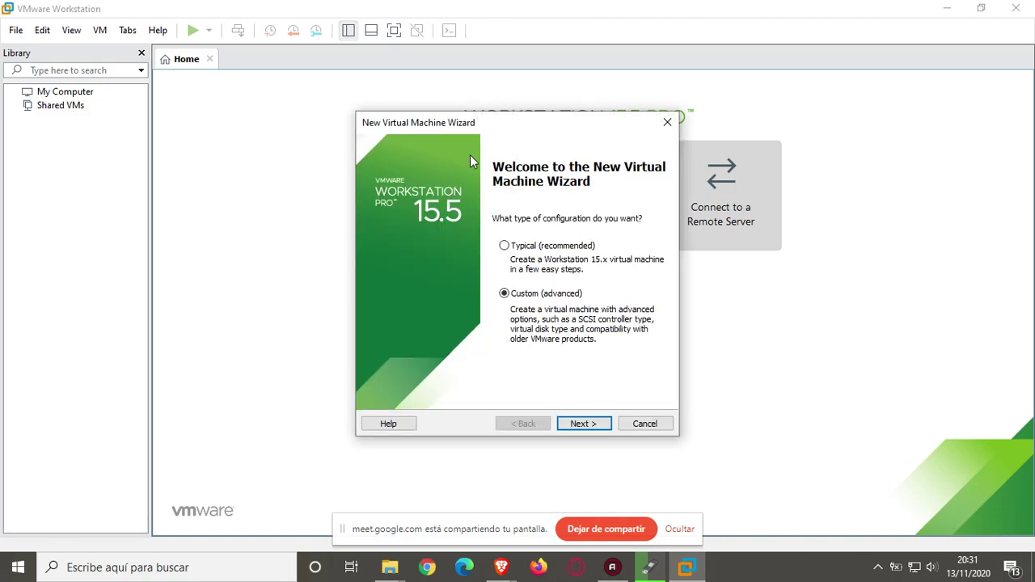
left_click_drag(481, 127, 477, 119)
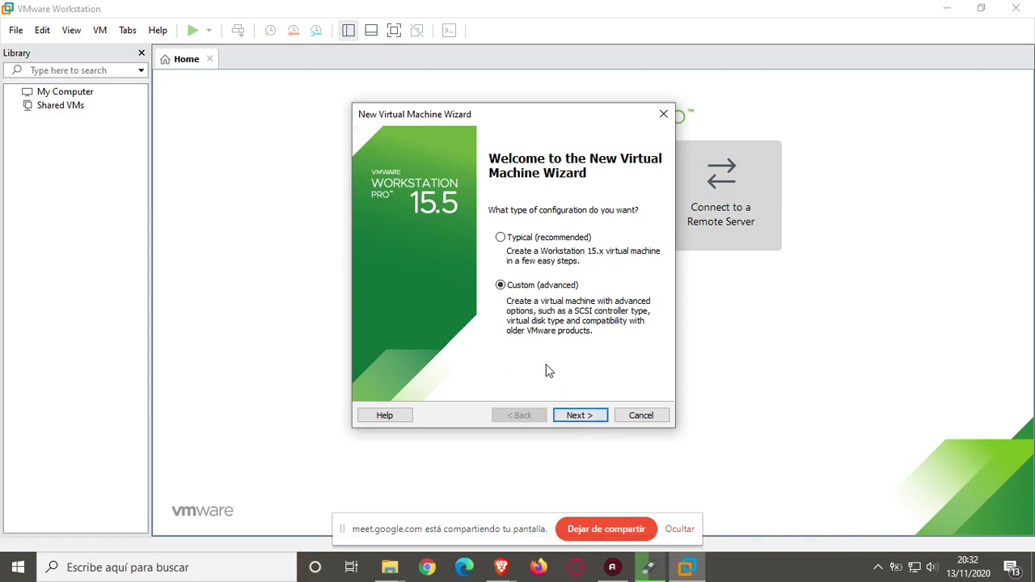
left_click(581, 416)
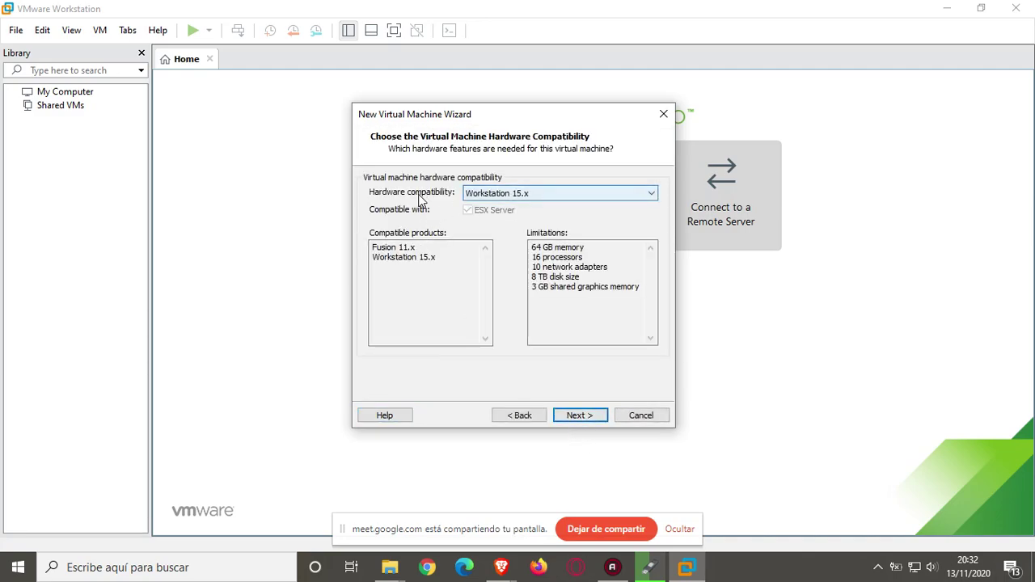
- Review the hardware compatibility versions, choose Workstation 15.x and continue to the guest operating system installation
left_click(558, 194)
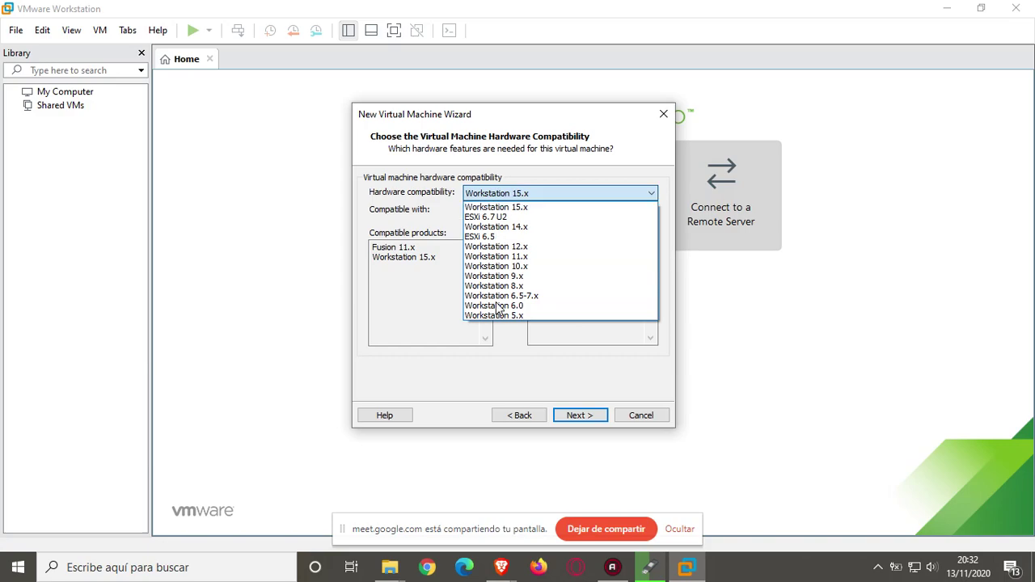
left_click(505, 367)
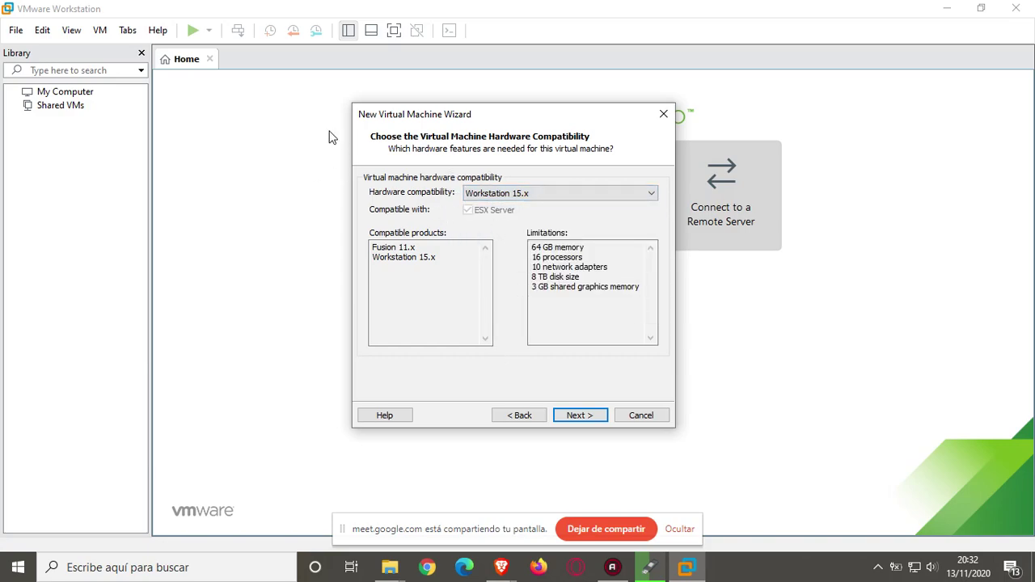
left_click(487, 195)
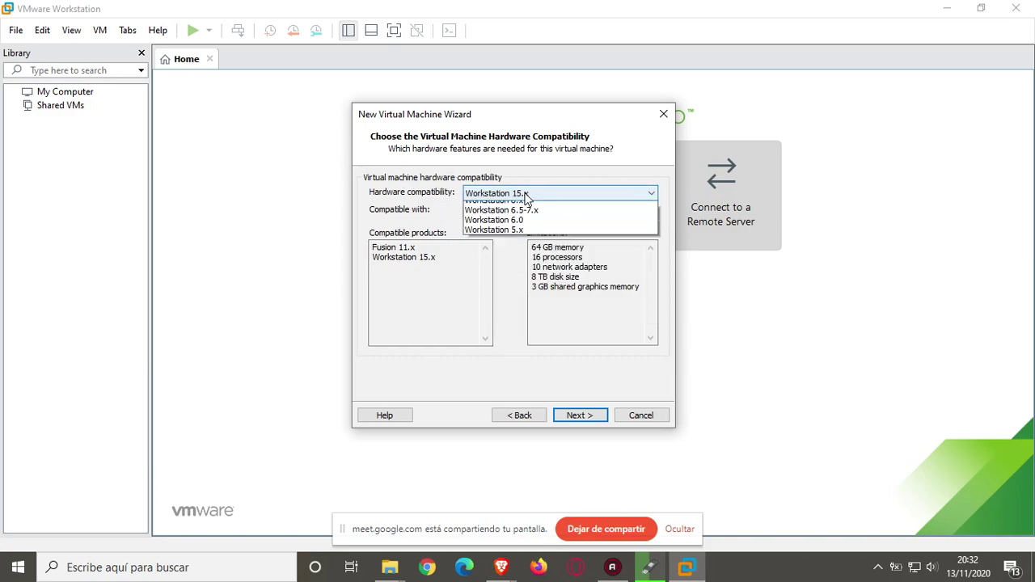
left_click(509, 208)
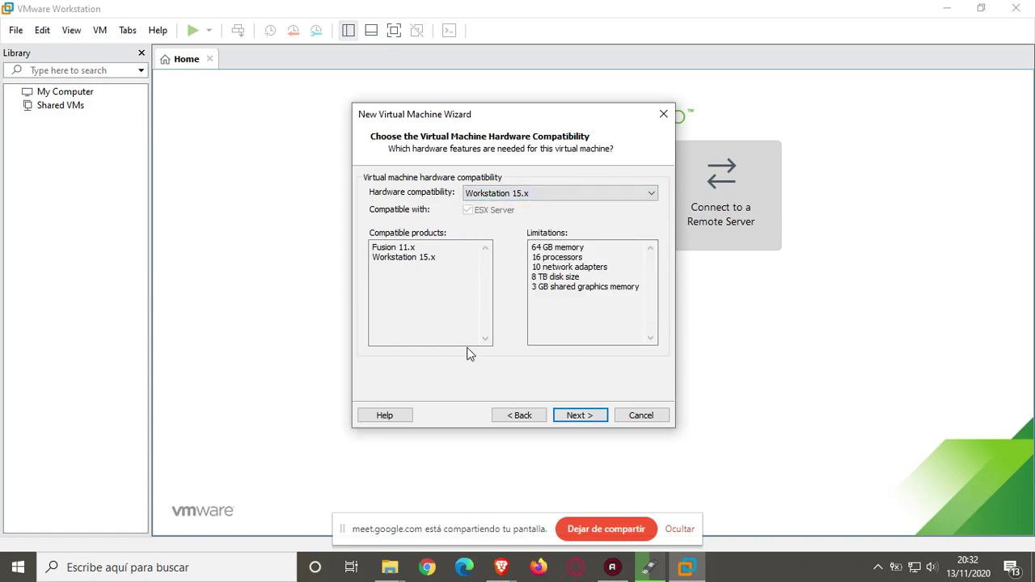
left_click(577, 416)
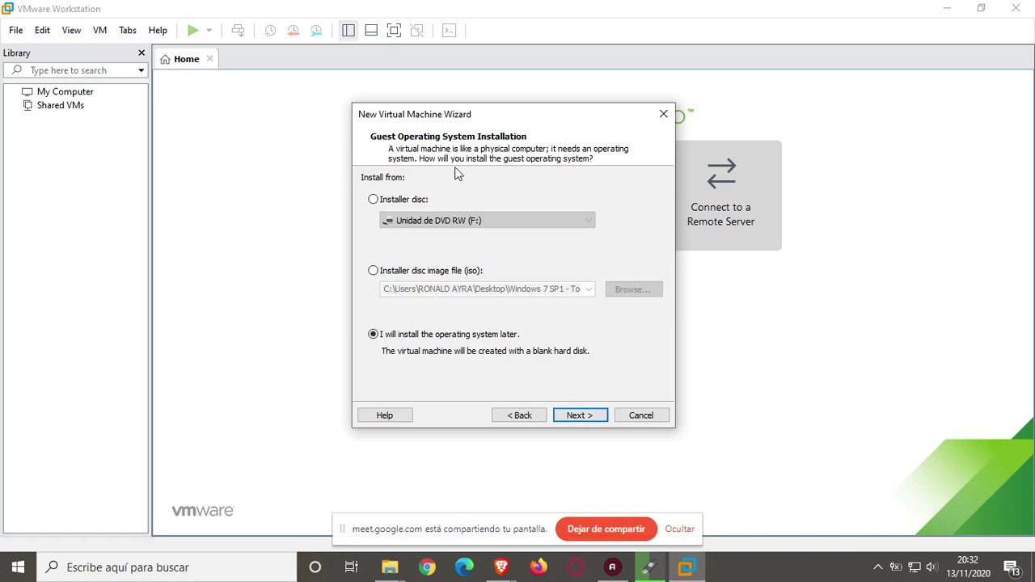
- Select installation from an installer disc and review the available DVD drives, keeping Unidad de DVD RW (F:)
left_click(374, 200)
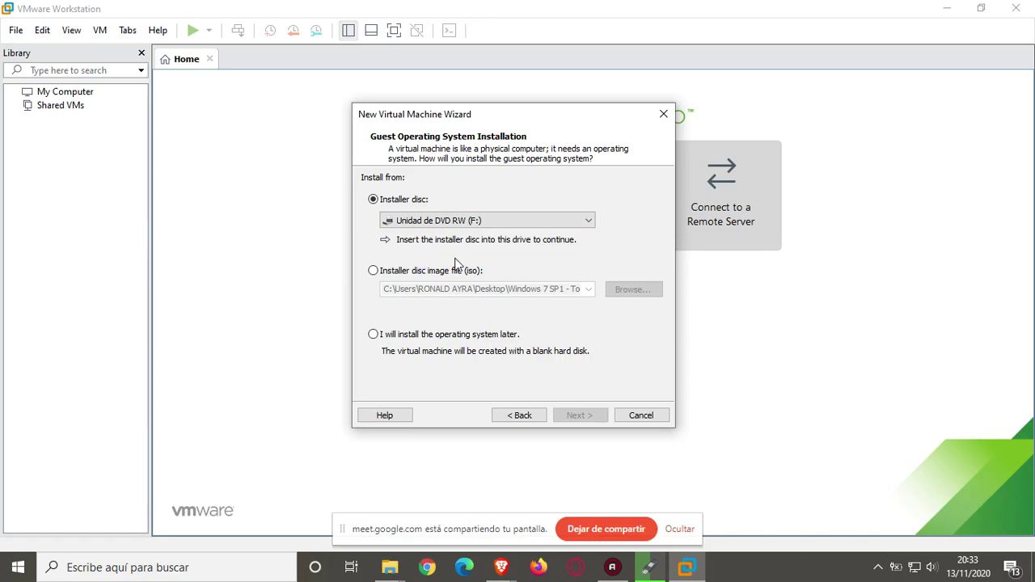
left_click(497, 220)
left_click(473, 223)
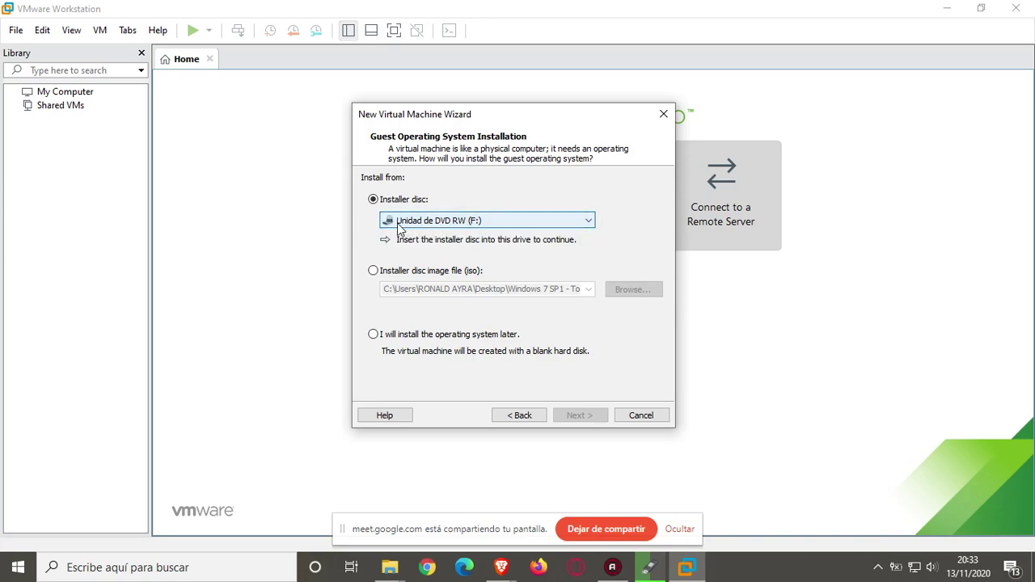
left_click(474, 222)
left_click(419, 226)
left_click(432, 223)
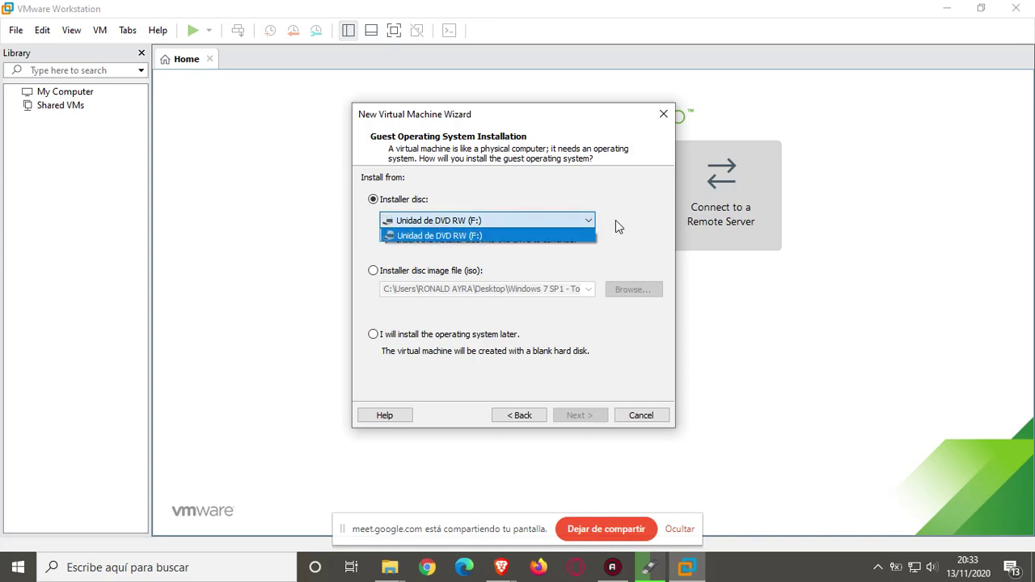
left_click(407, 236)
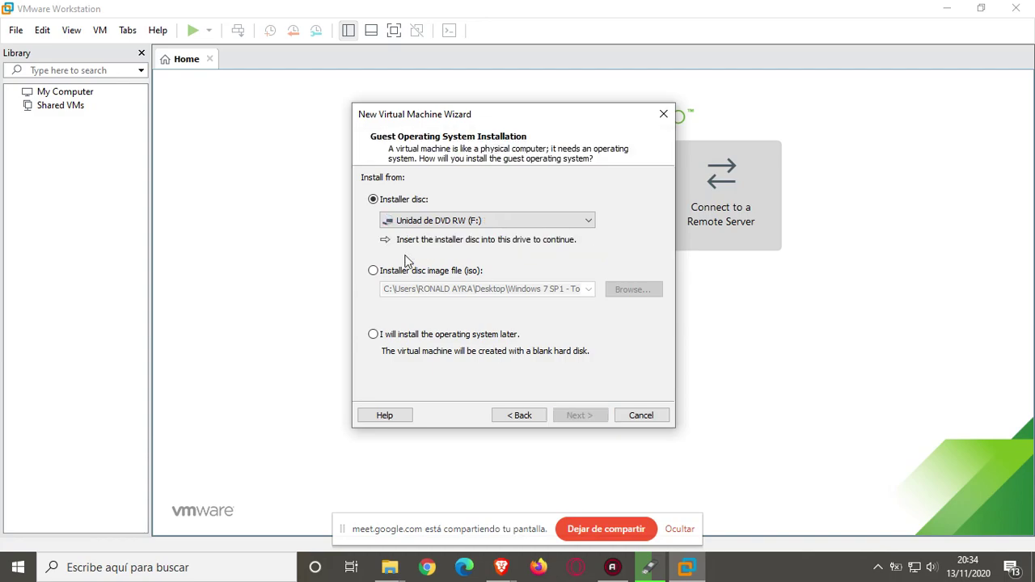
- Select installation from a disc image file and load the Windows 7 SP1 - Todo en uno ISO from the Escritorio folder
left_click(373, 271)
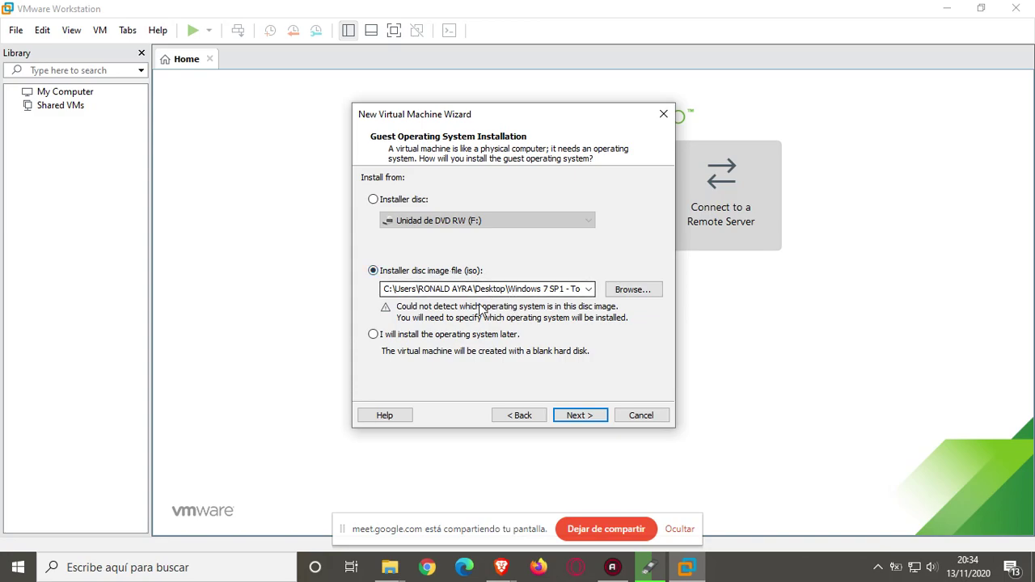
left_click(635, 292)
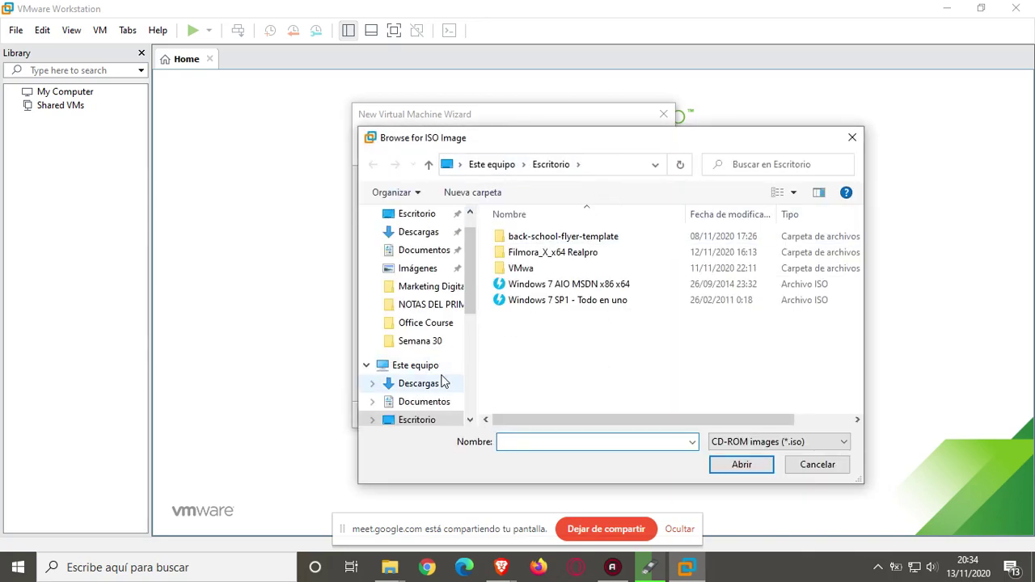
left_click_drag(503, 138, 650, 86)
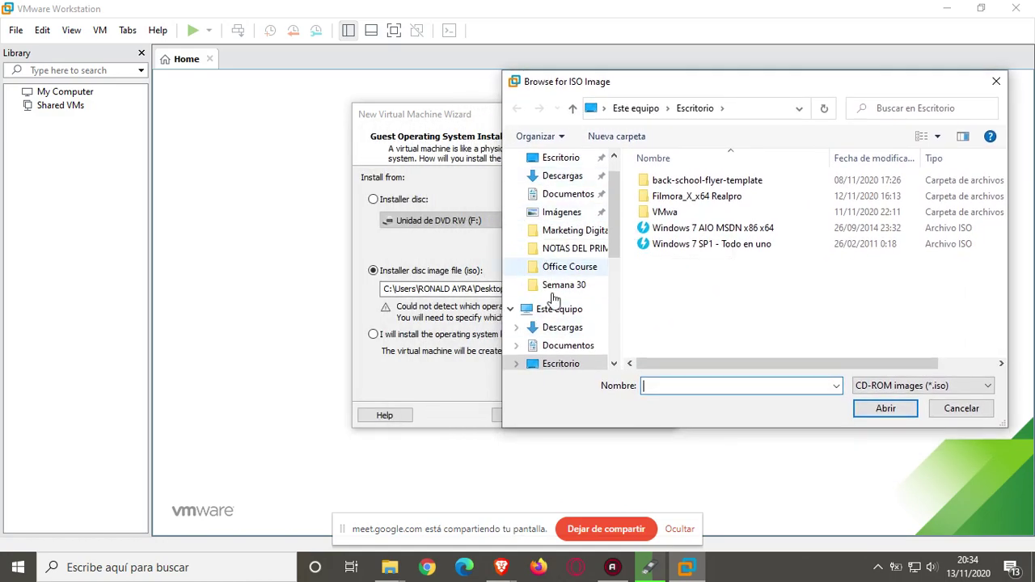
left_click_drag(568, 83, 664, 77)
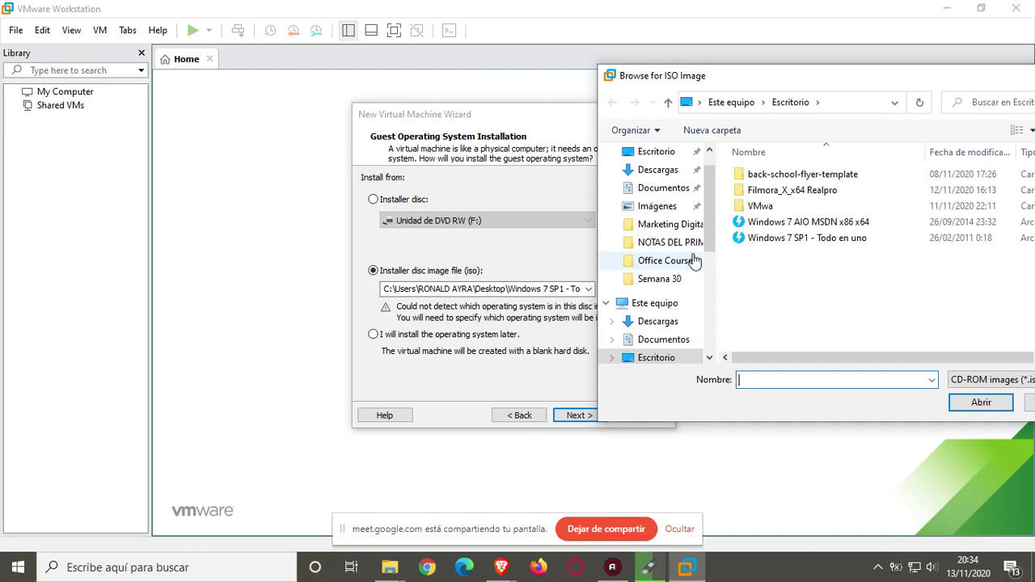
left_click(764, 238)
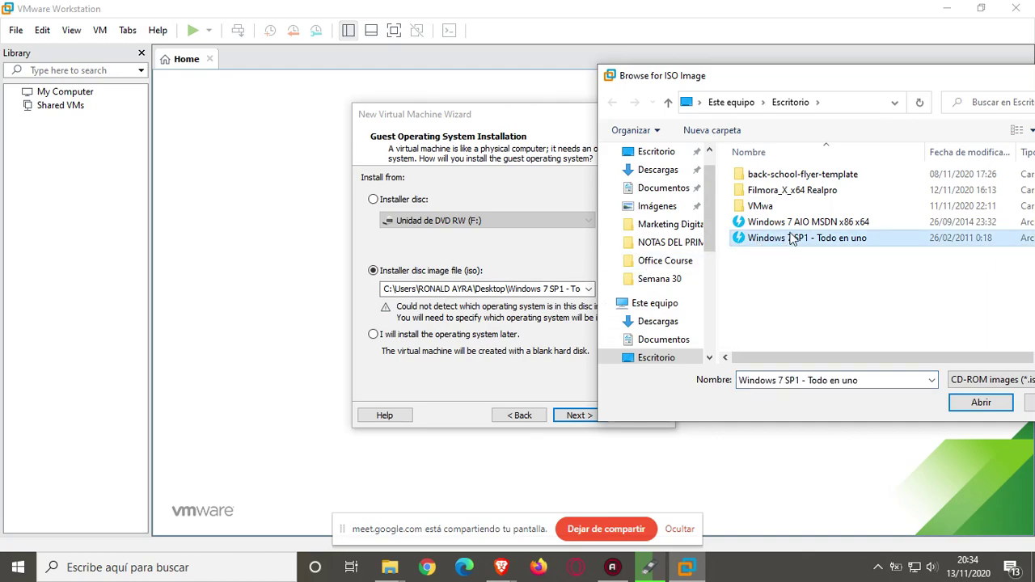
left_click_drag(711, 72, 621, 53)
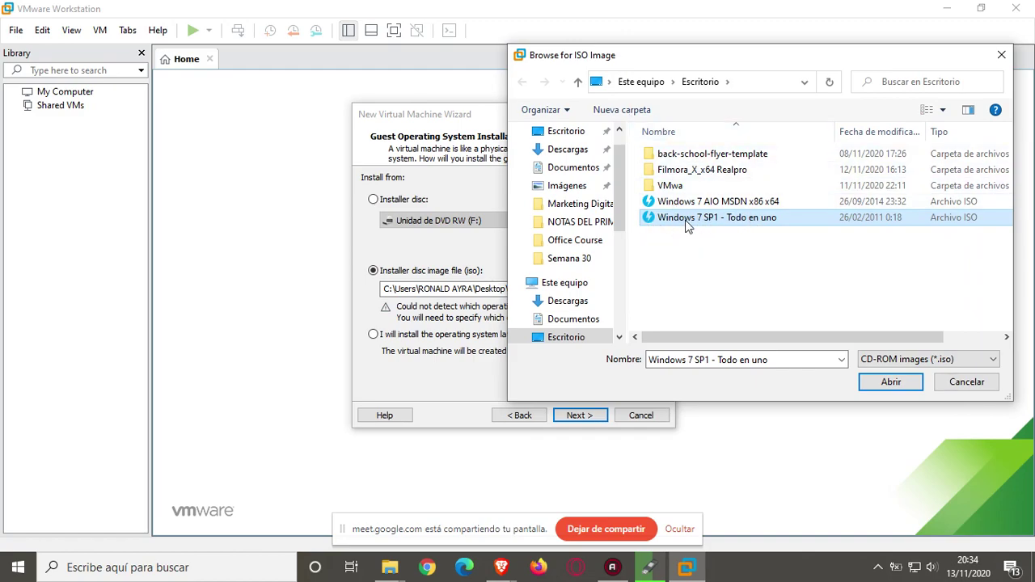
left_click(891, 383)
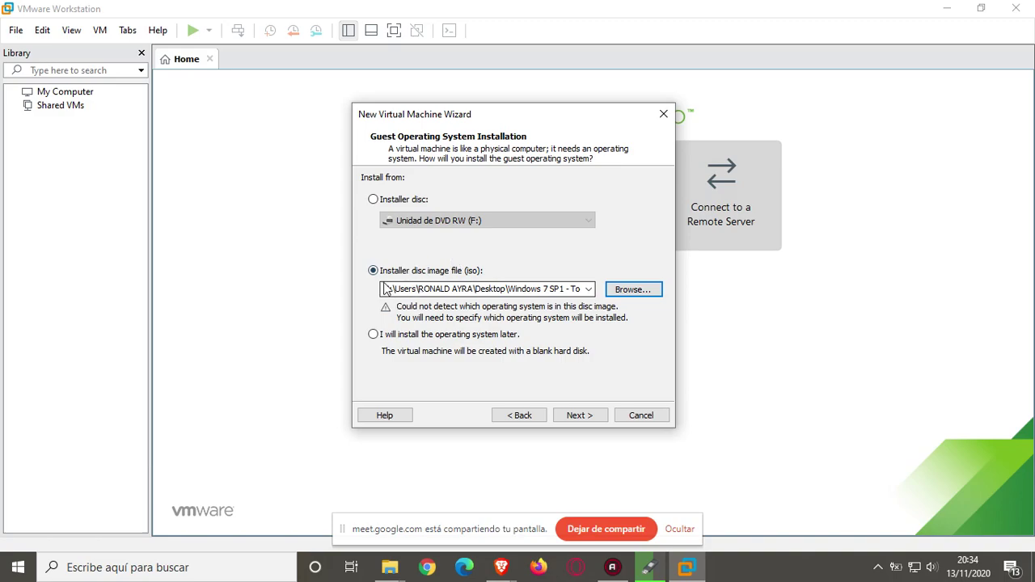
- Choose to install the operating system later and continue to the guest operating system selection
left_click(373, 335)
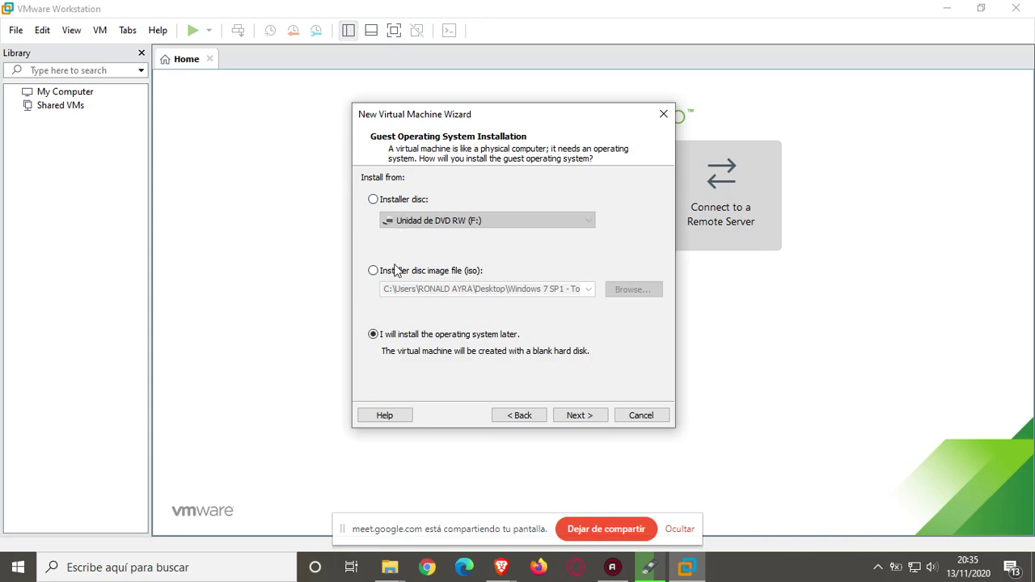
left_click(576, 417)
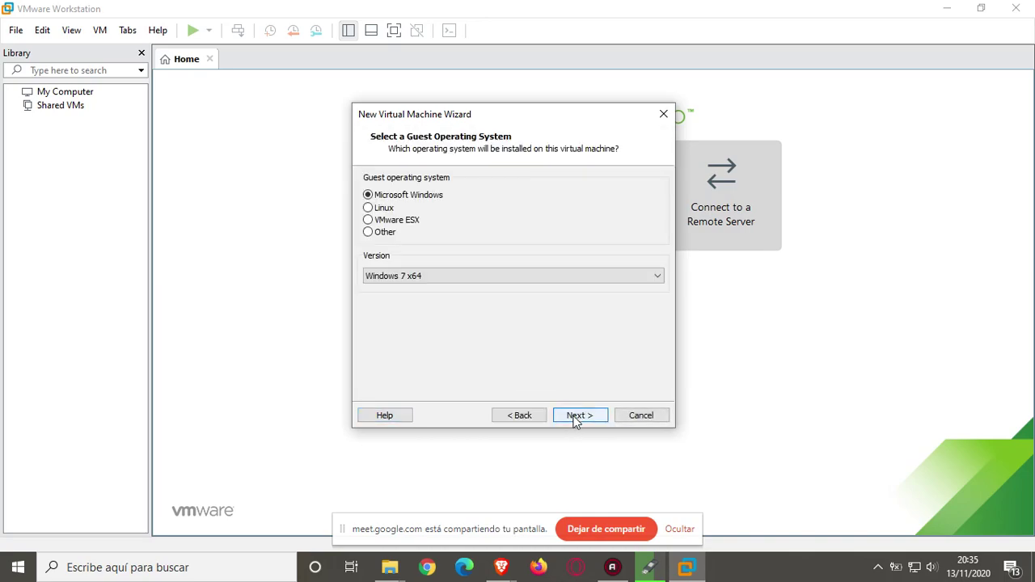
- Switch to the Action! recorder, check its sound device settings and minimize it again
left_click(612, 567)
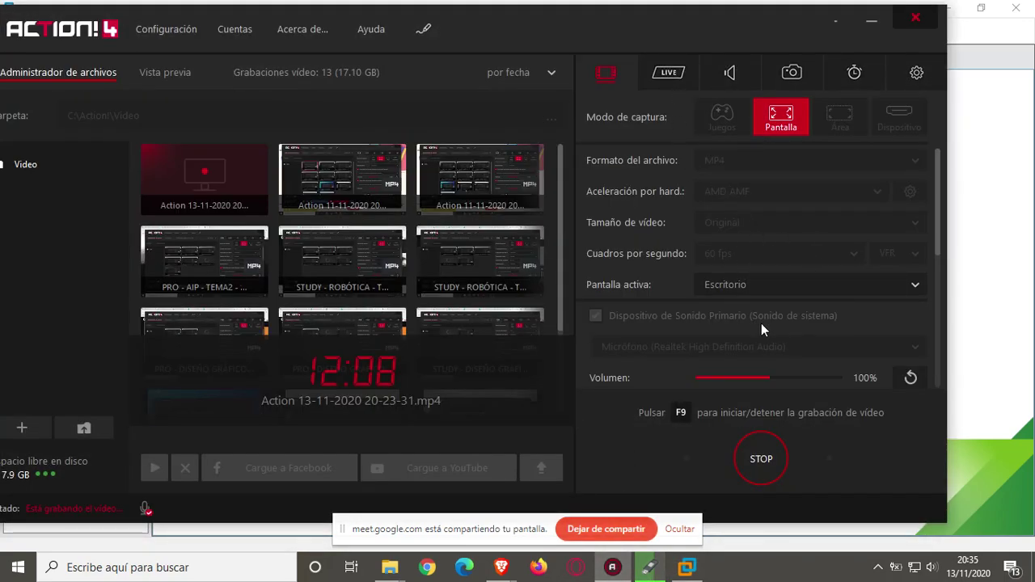
scroll(761, 322, "down", 3)
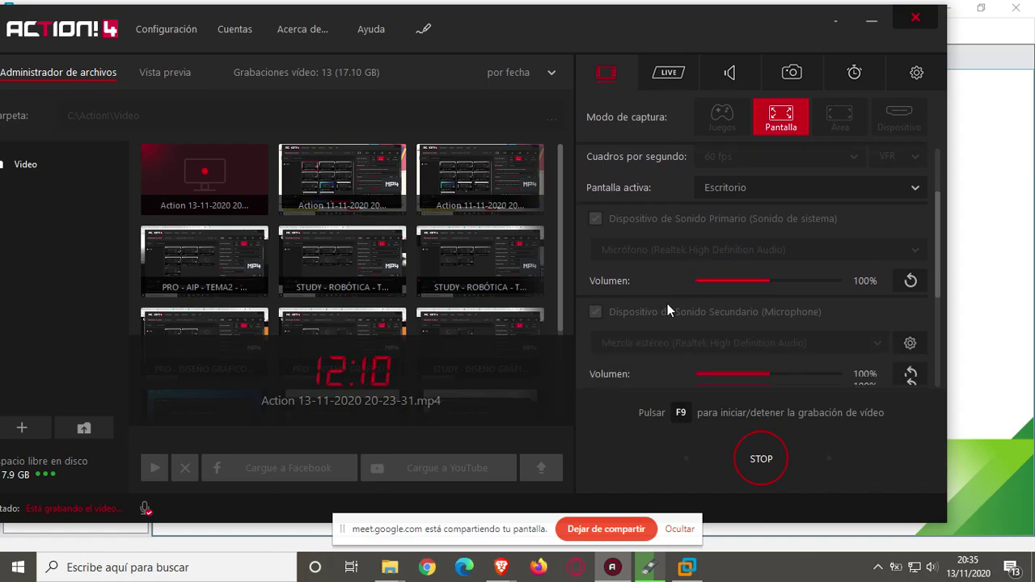
scroll(748, 267, "down", 1)
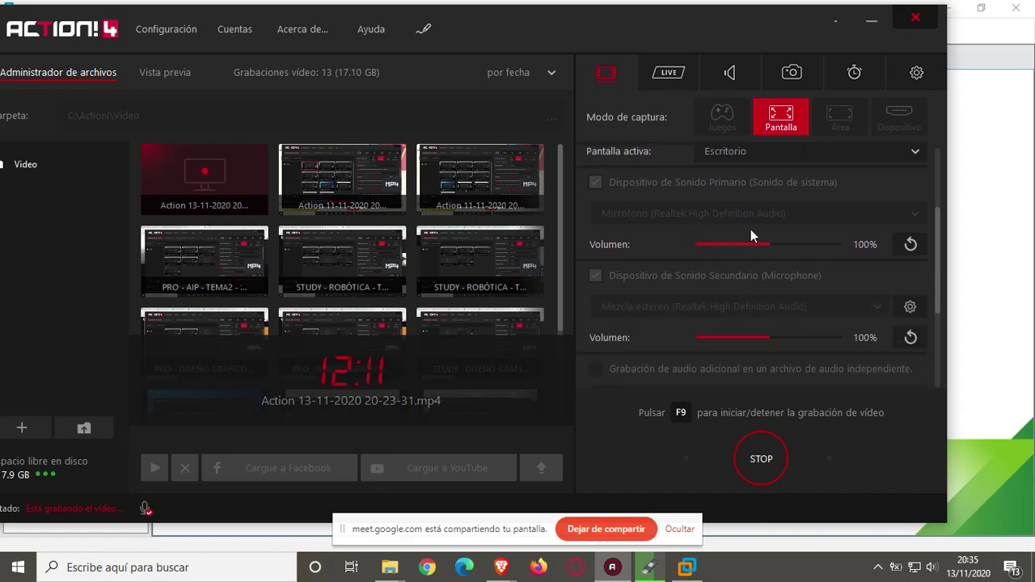
left_click(873, 25)
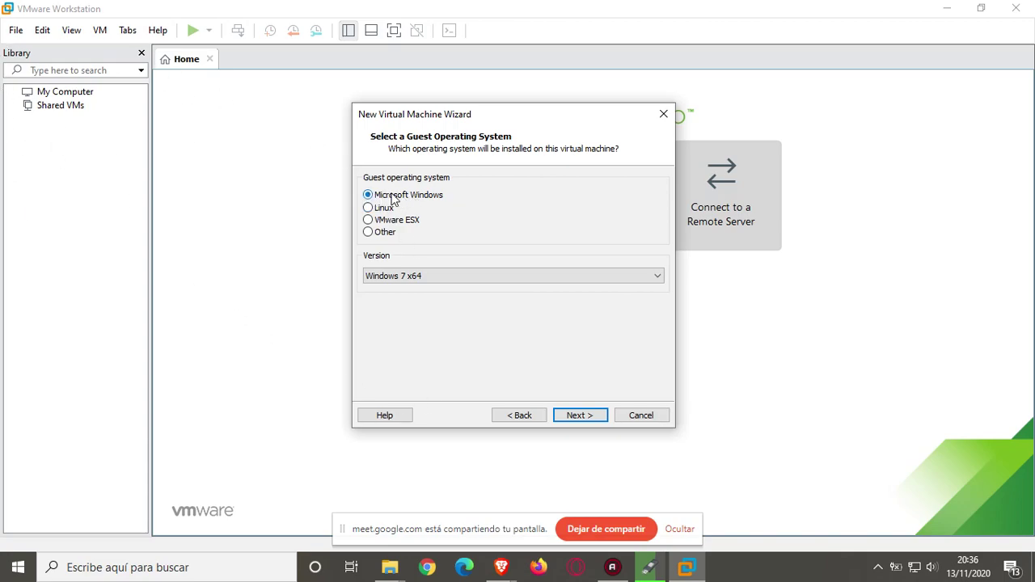
- Review the Microsoft Windows versions offered for the guest system and choose Windows 7 x64
left_click(455, 278)
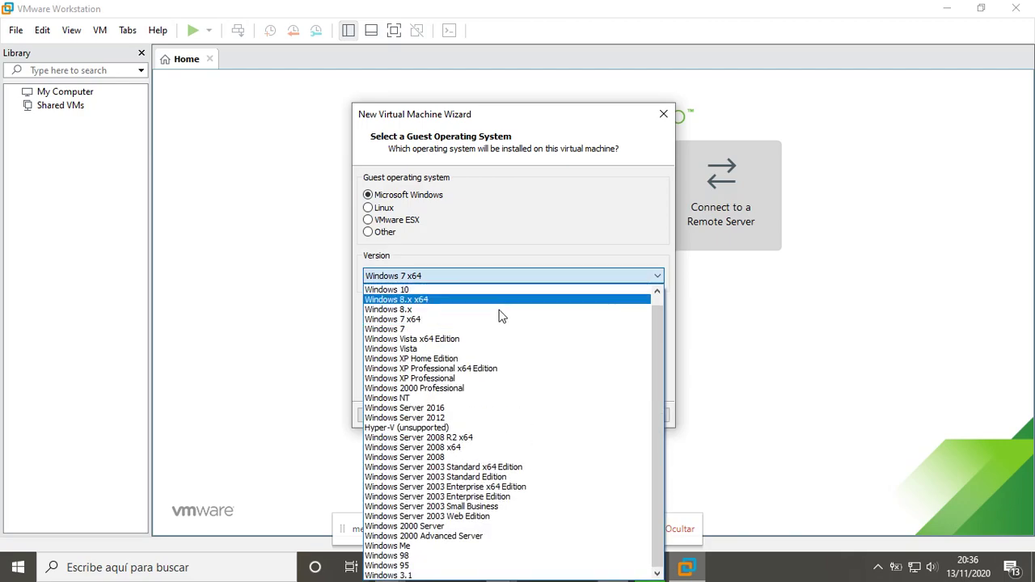
left_click_drag(659, 343, 656, 306)
scroll(465, 303, "down", 1)
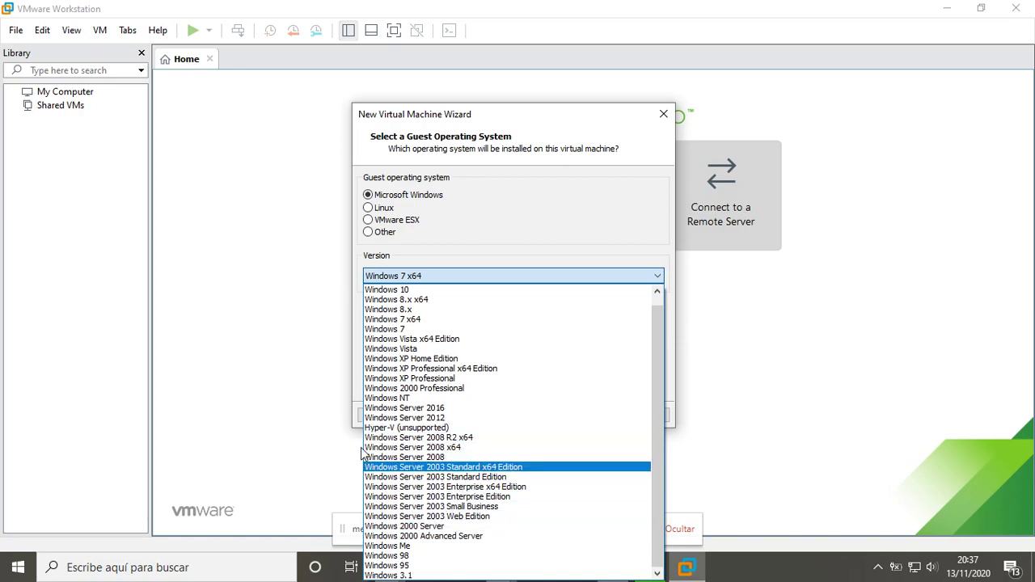
scroll(432, 398, "up", 1)
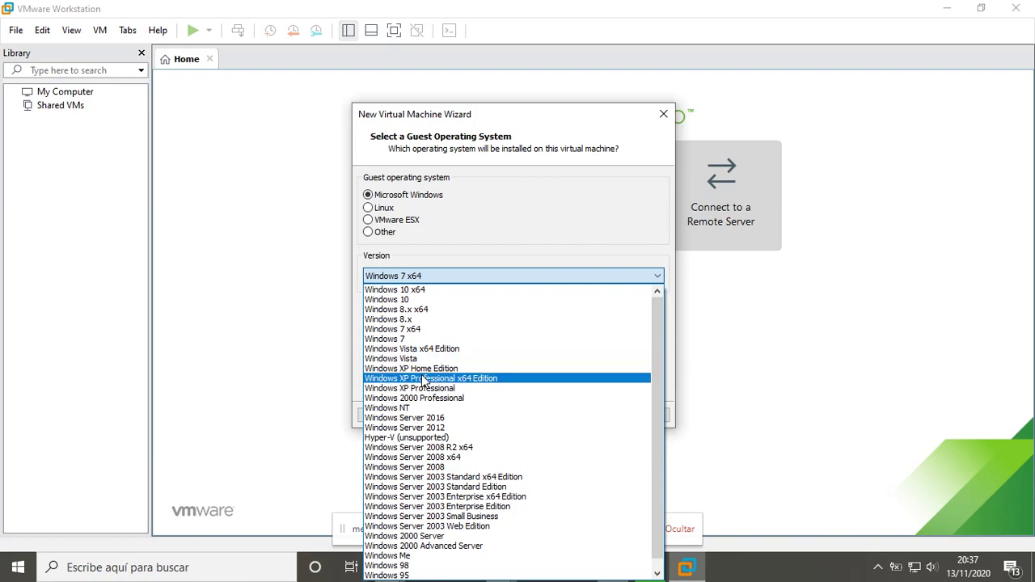
left_click(412, 330)
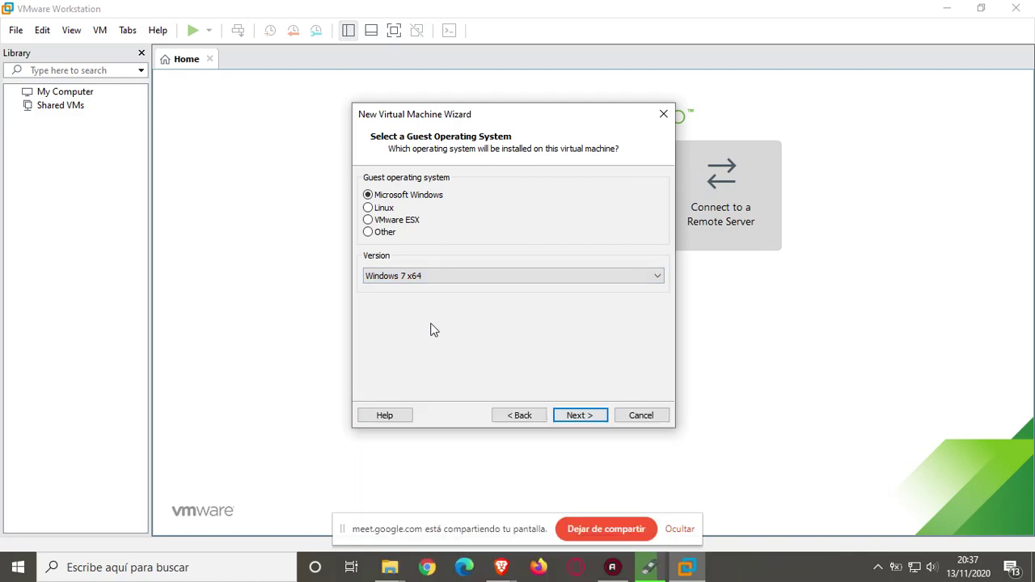
- Select Linux as the guest operating system and look through its available versions
left_click(368, 210)
left_click(474, 279)
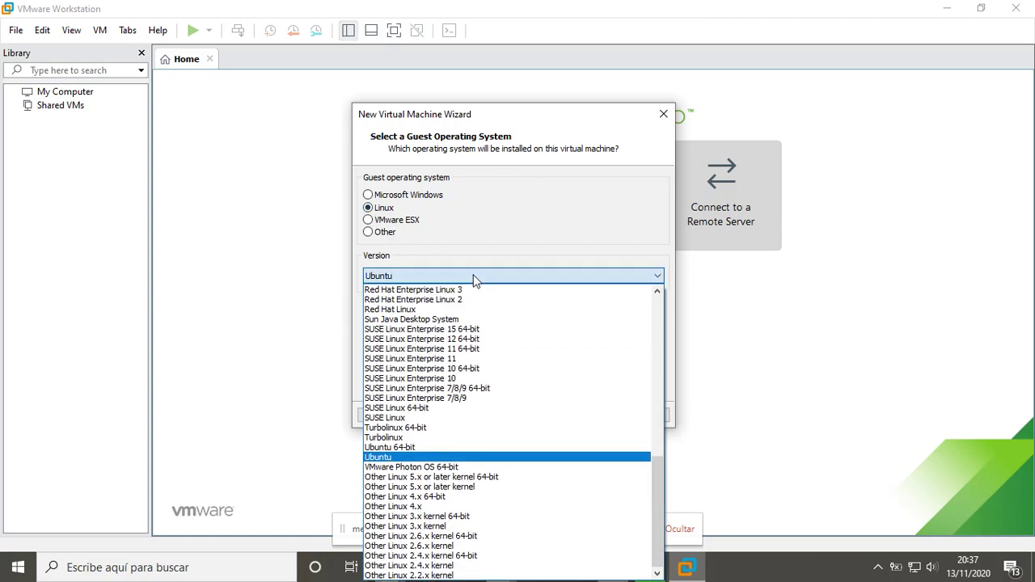
left_click_drag(658, 459, 664, 489)
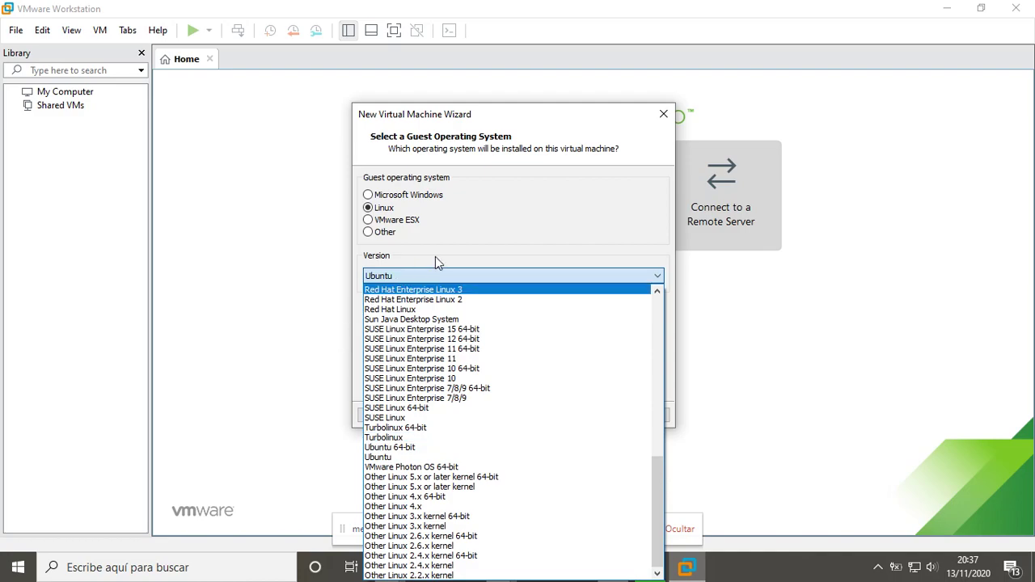
left_click_drag(657, 487, 658, 518)
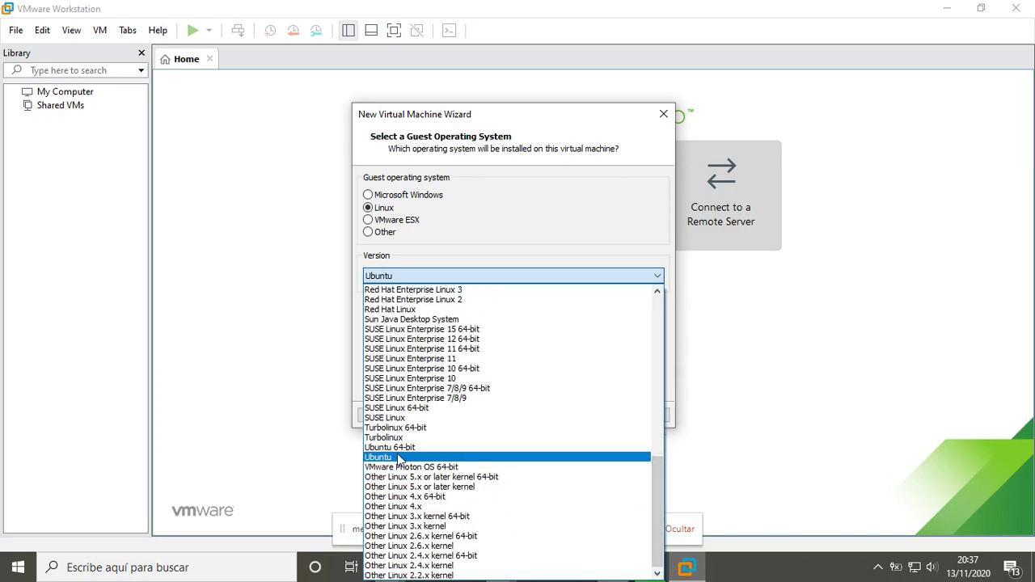
left_click(481, 228)
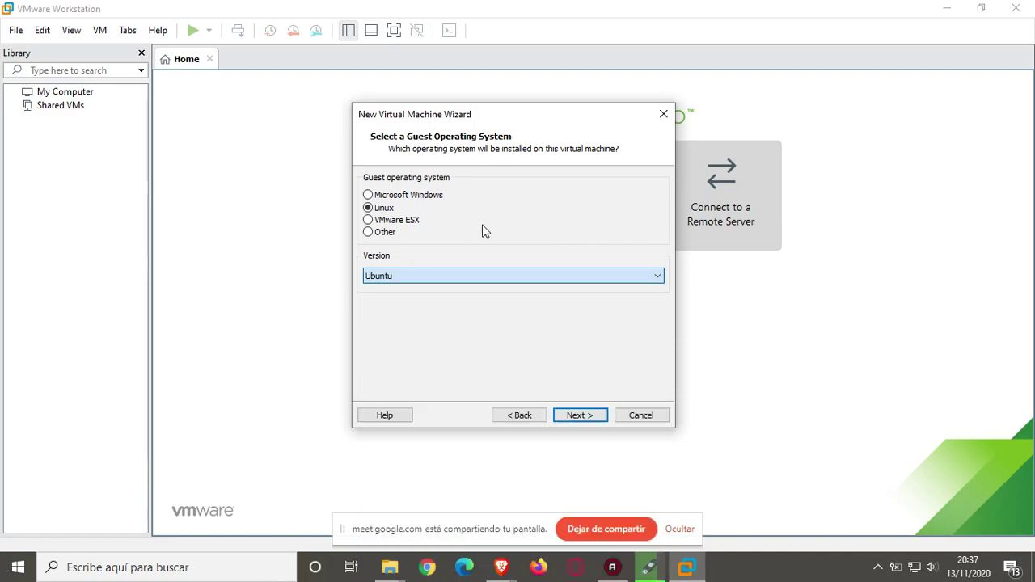
- Look through the versions offered for the VMware ESX and Other guest operating systems
left_click(371, 223)
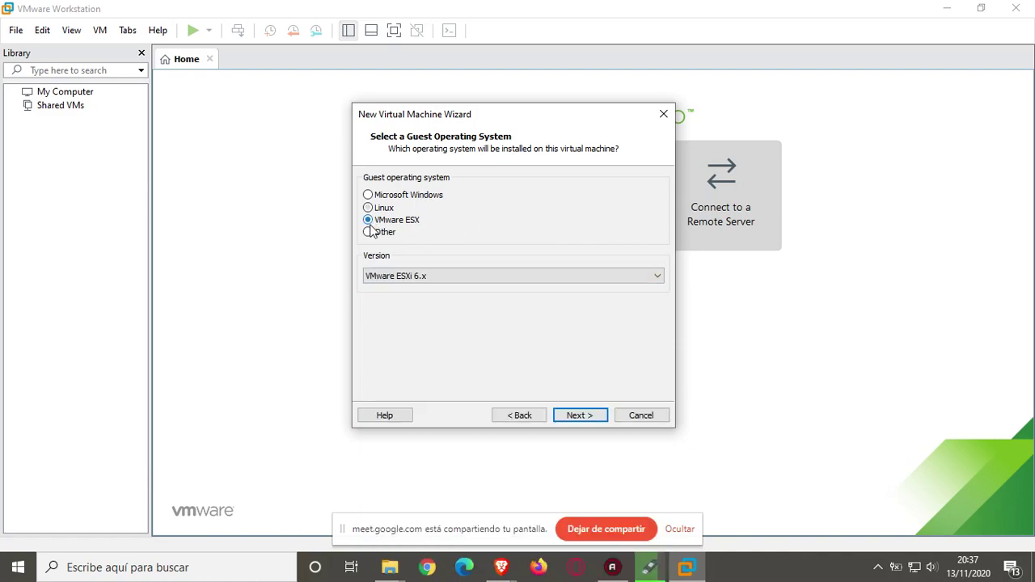
left_click(460, 276)
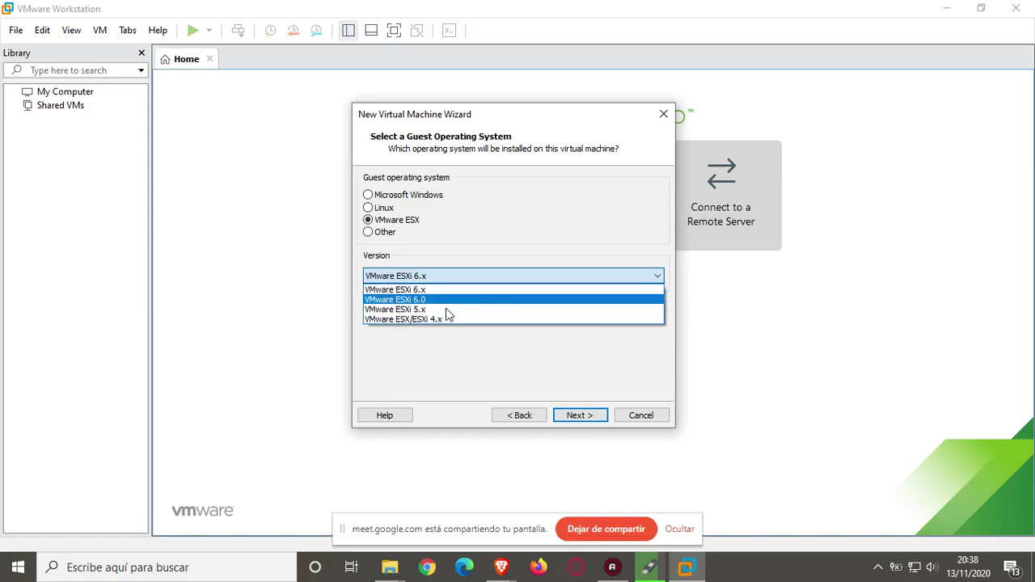
left_click(453, 242)
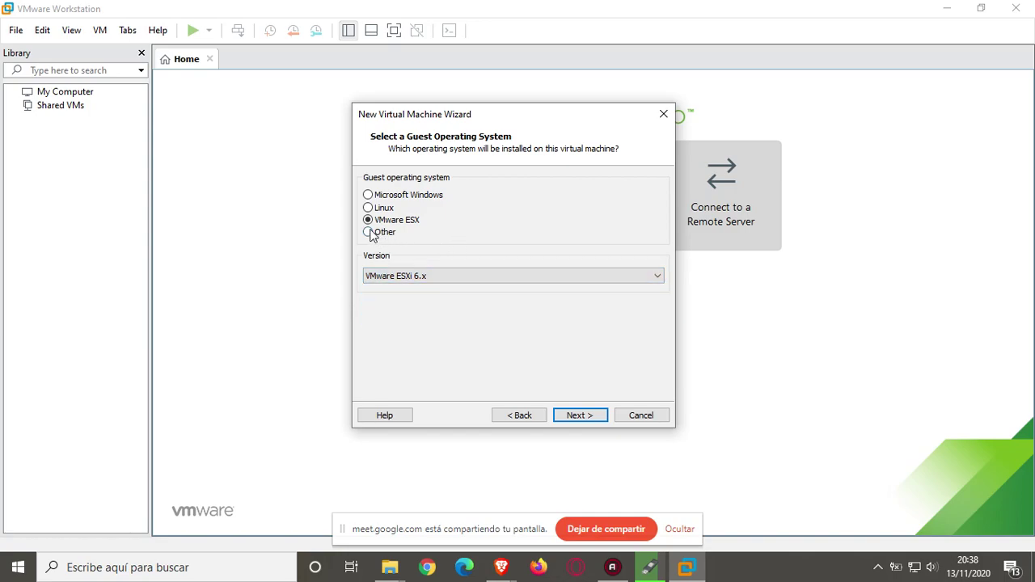
left_click(368, 232)
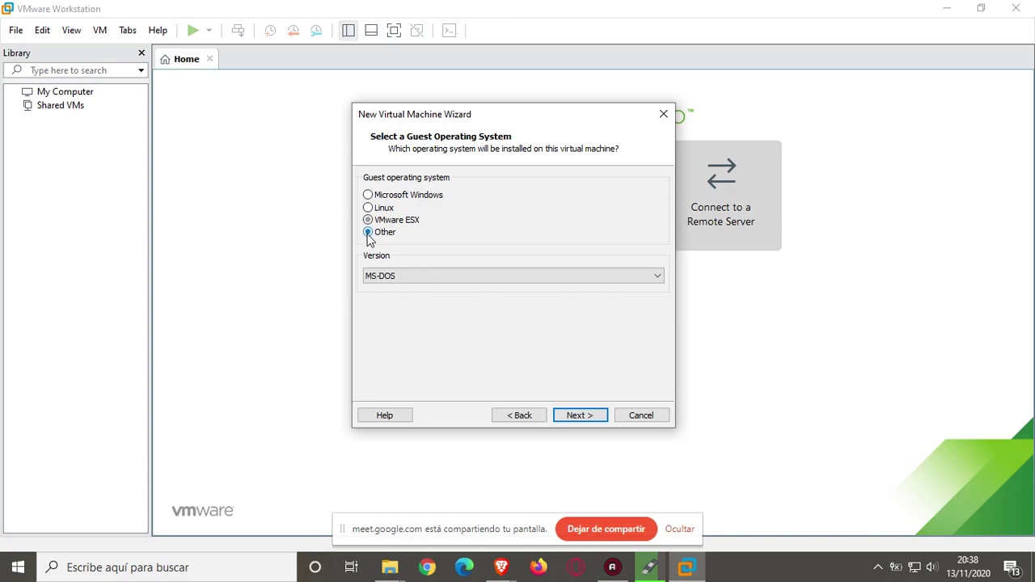
left_click(428, 279)
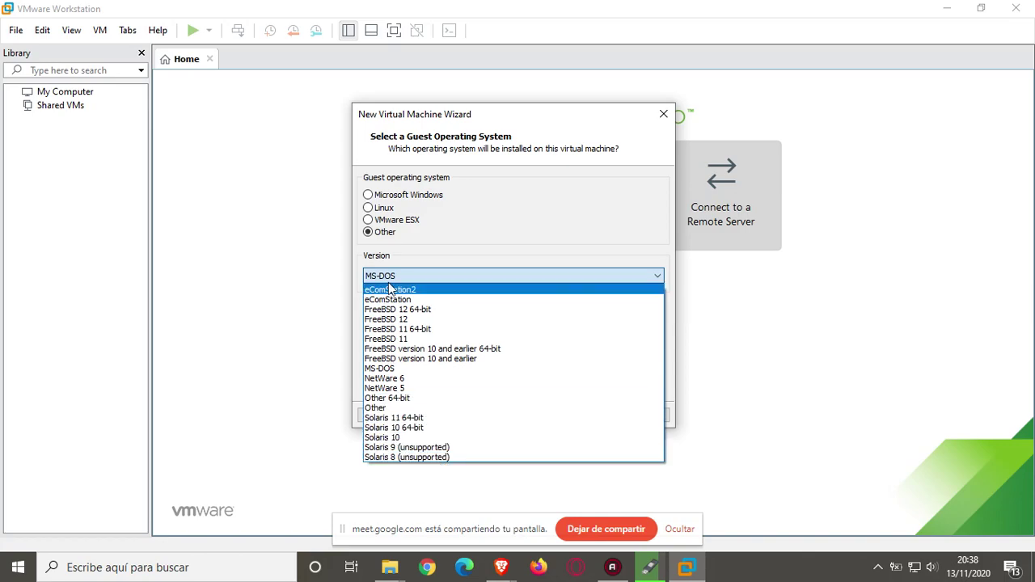
left_click(431, 243)
- Set the guest operating system to Microsoft Windows, version Windows 7 x64, and continue to naming the virtual machine
left_click(370, 196)
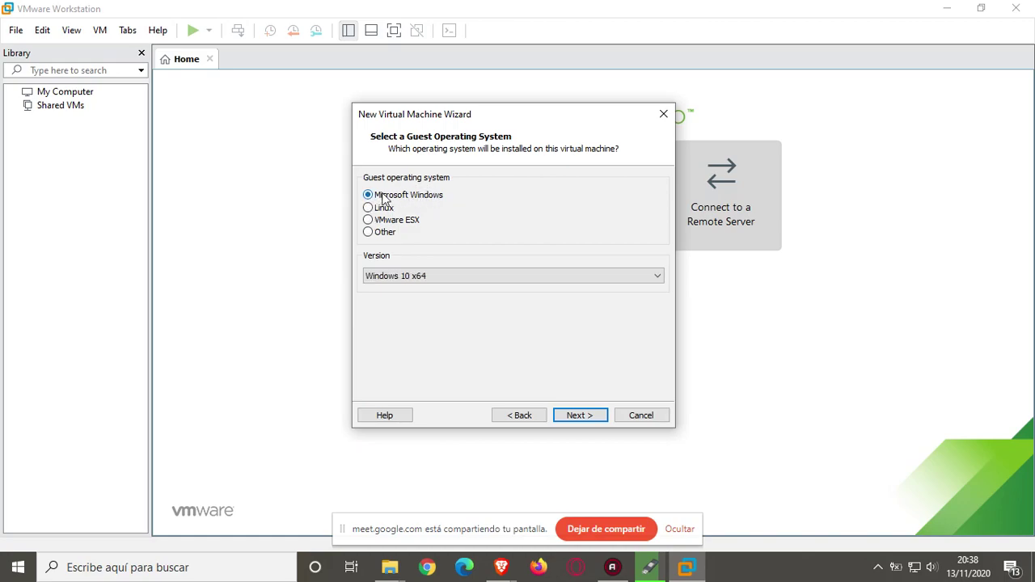
left_click(517, 278)
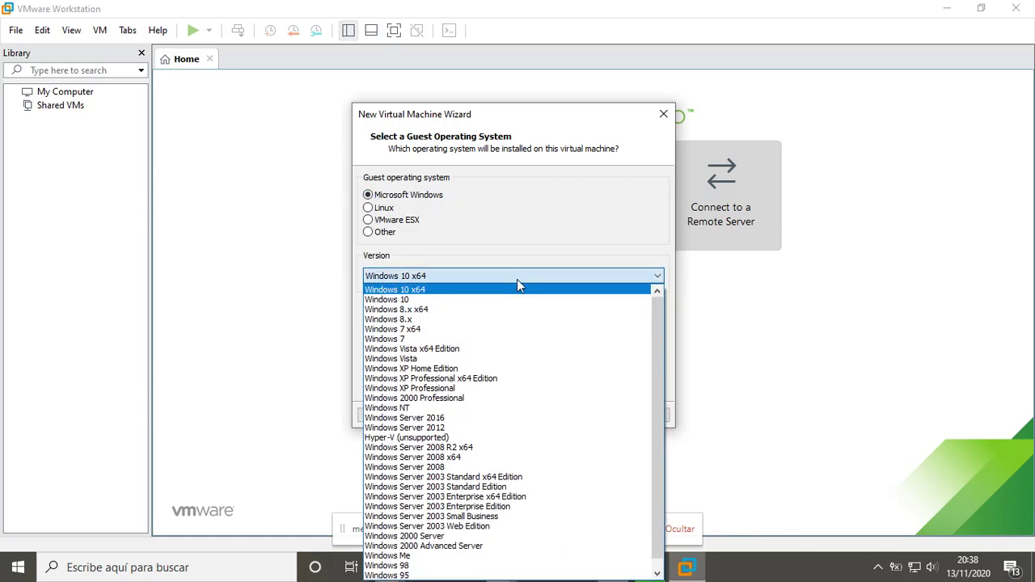
left_click(414, 328)
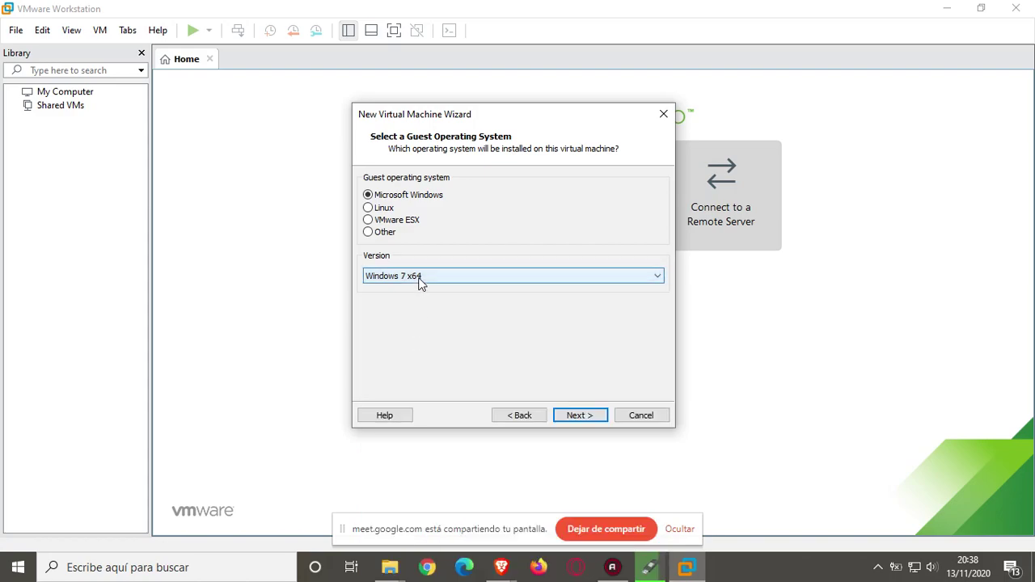
left_click(570, 416)
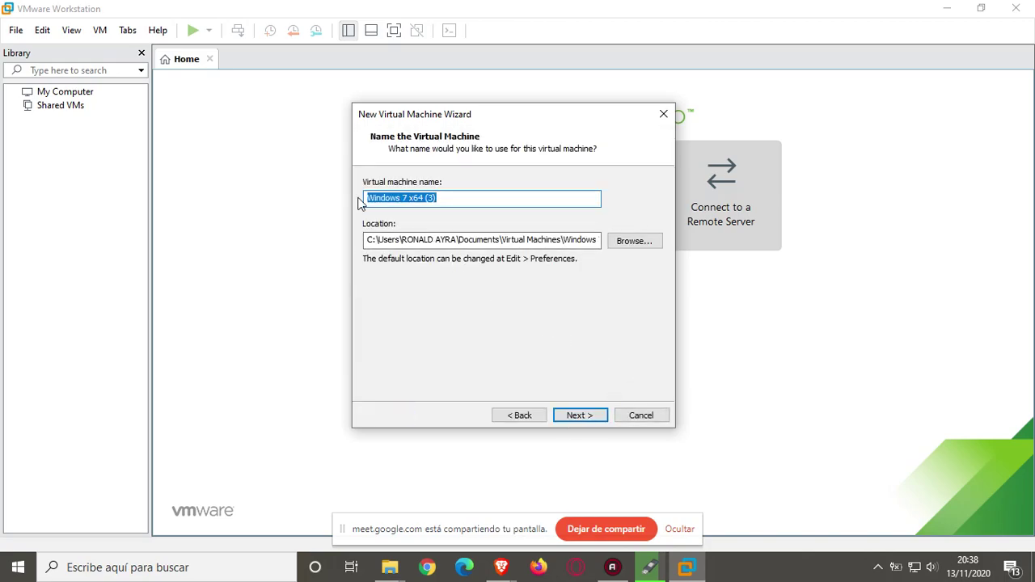
- Name the virtual machine Windows 7, keep its default location and continue to the firmware type
left_click(458, 200)
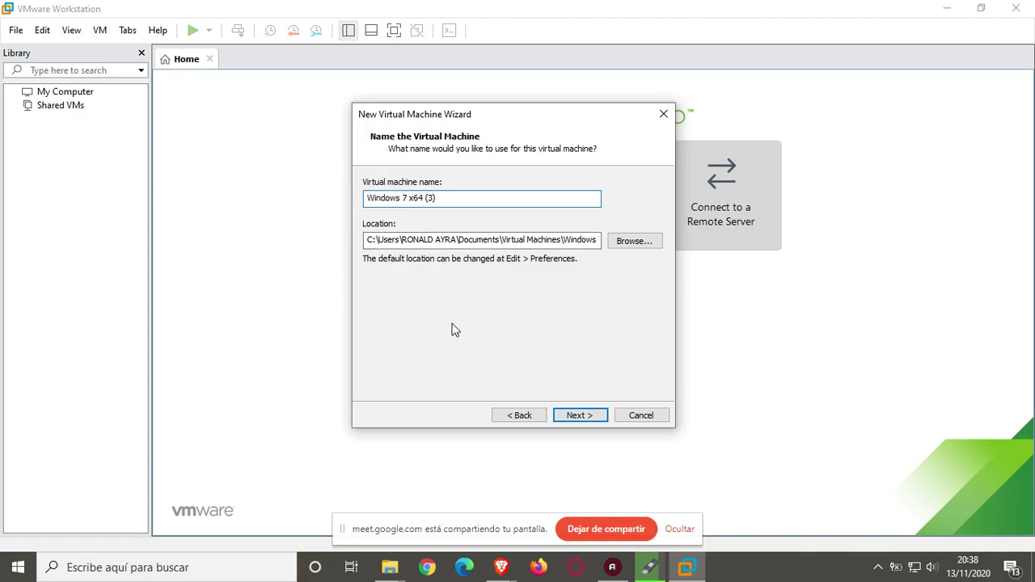
key("BackSpace")
key("BackSpace")
key("BackSpace")
key("BackSpace")
key("BackSpace")
key("BackSpace")
key("BackSpace")
key("BackSpace")
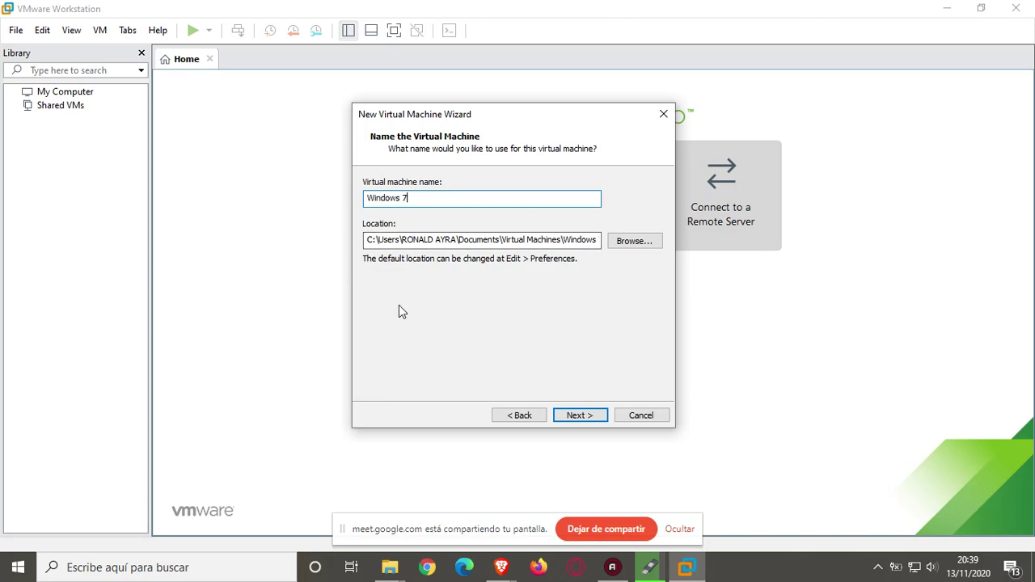
left_click(579, 416)
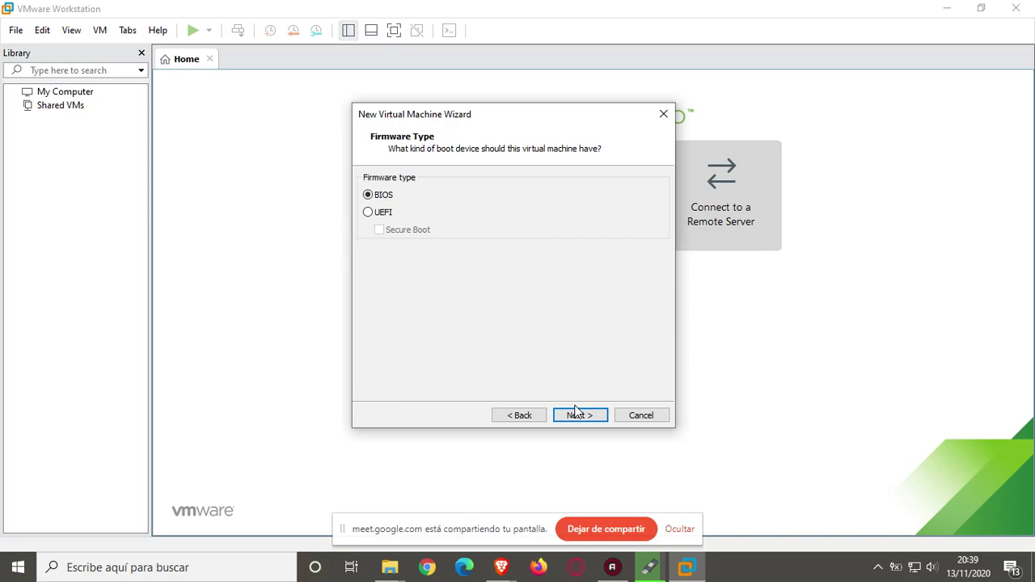
- Compare the UEFI and BIOS firmware options, keep BIOS and continue to the processor configuration
left_click(369, 214)
left_click(369, 195)
left_click(578, 417)
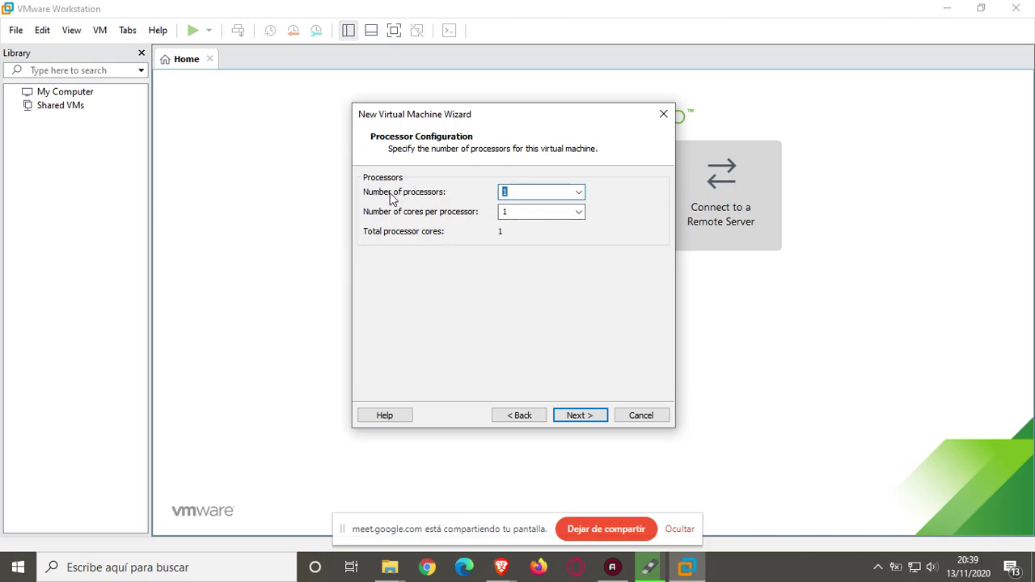
- Set the virtual machine to 1 processor with 2 cores per processor and continue to the memory settings
left_click(578, 194)
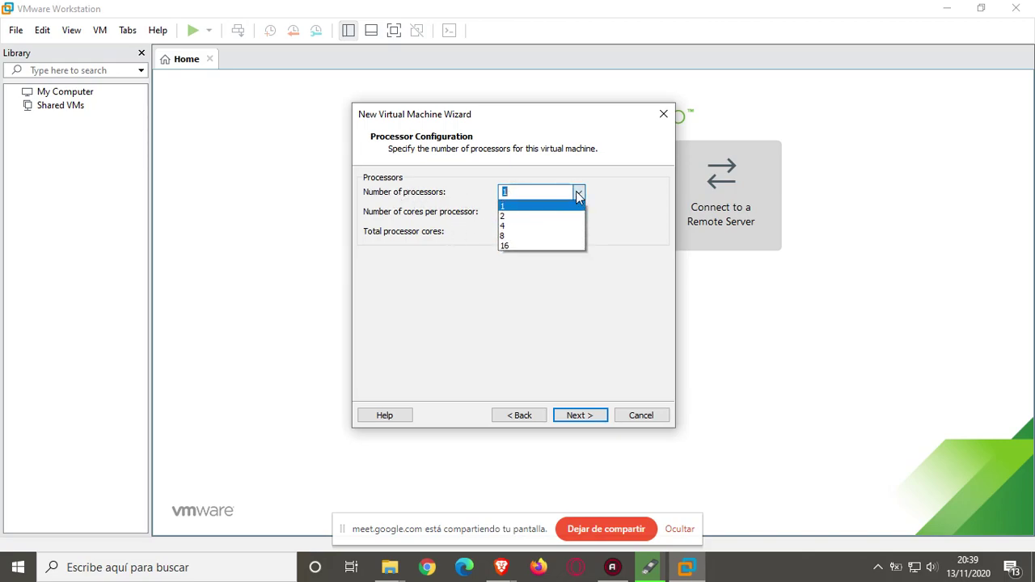
left_click(512, 207)
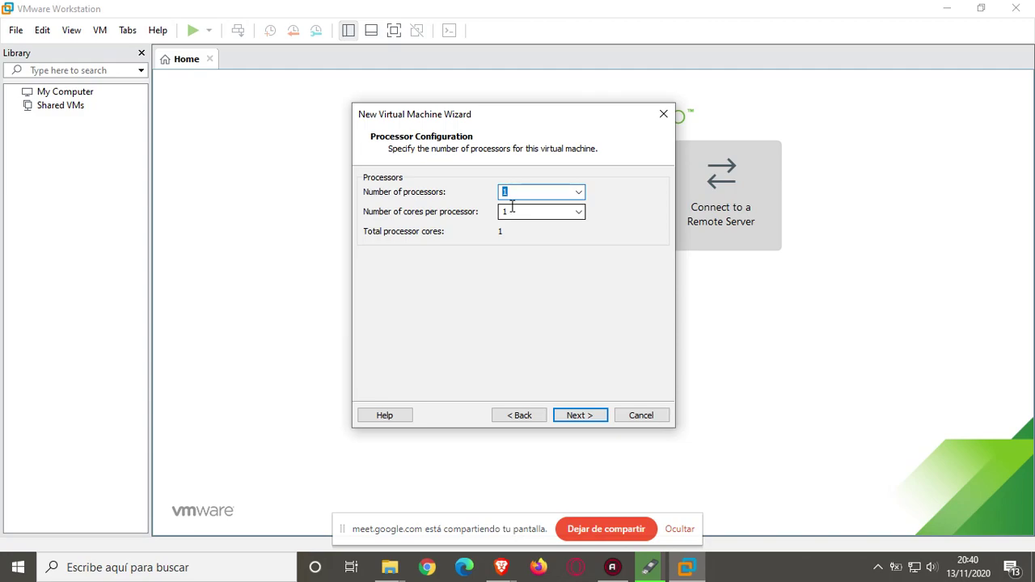
left_click(578, 212)
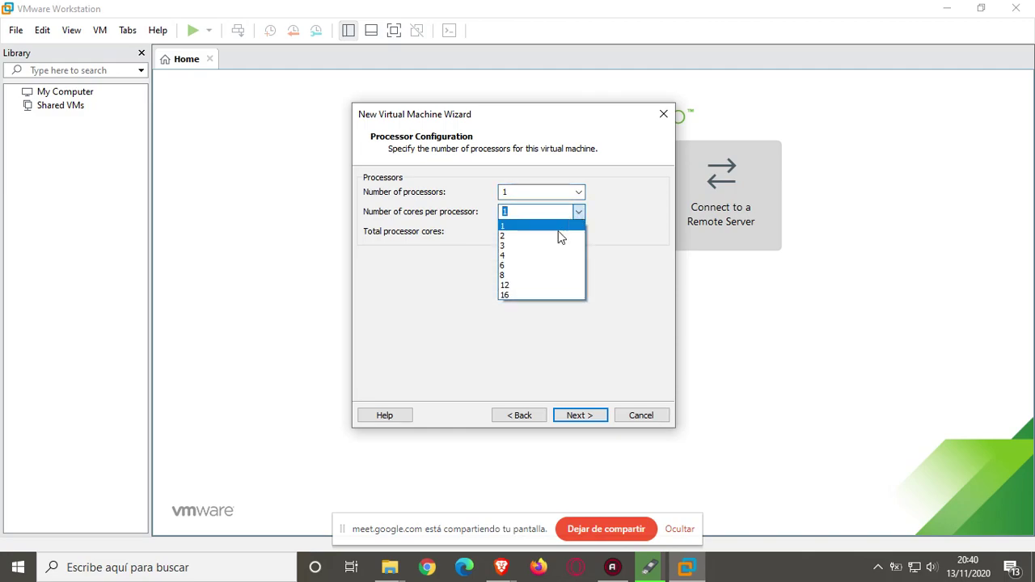
left_click(513, 236)
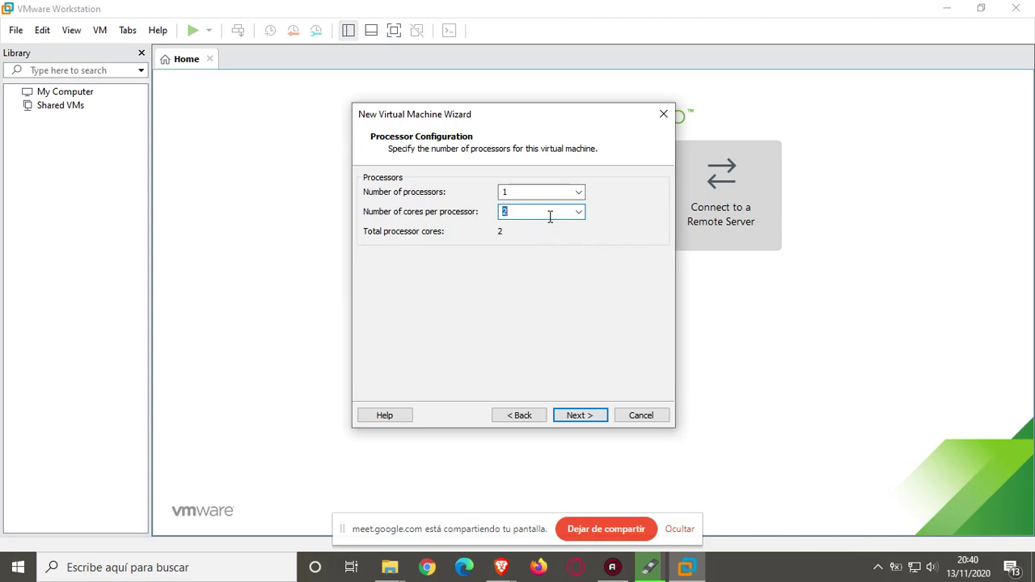
left_click(577, 217)
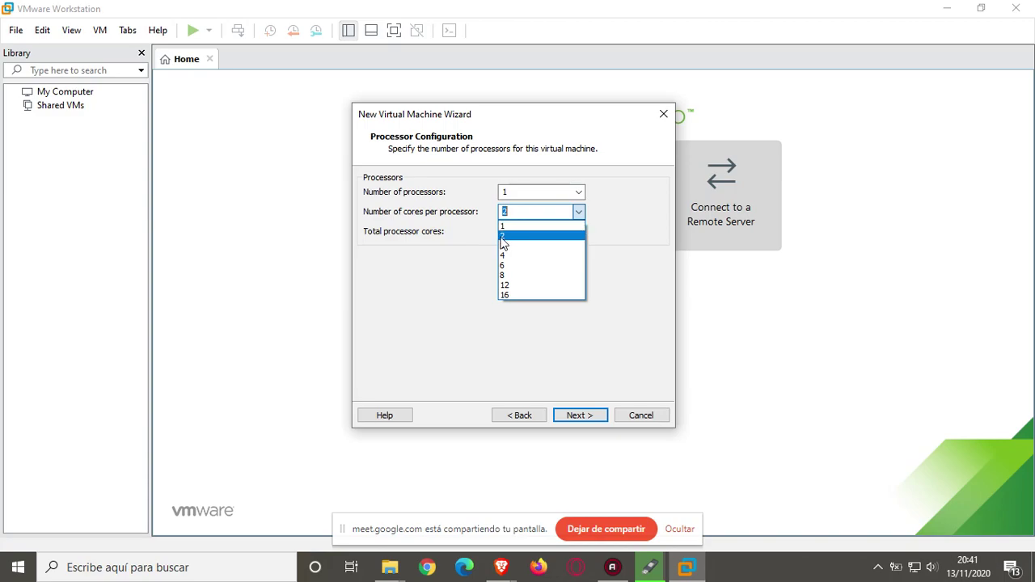
left_click(502, 237)
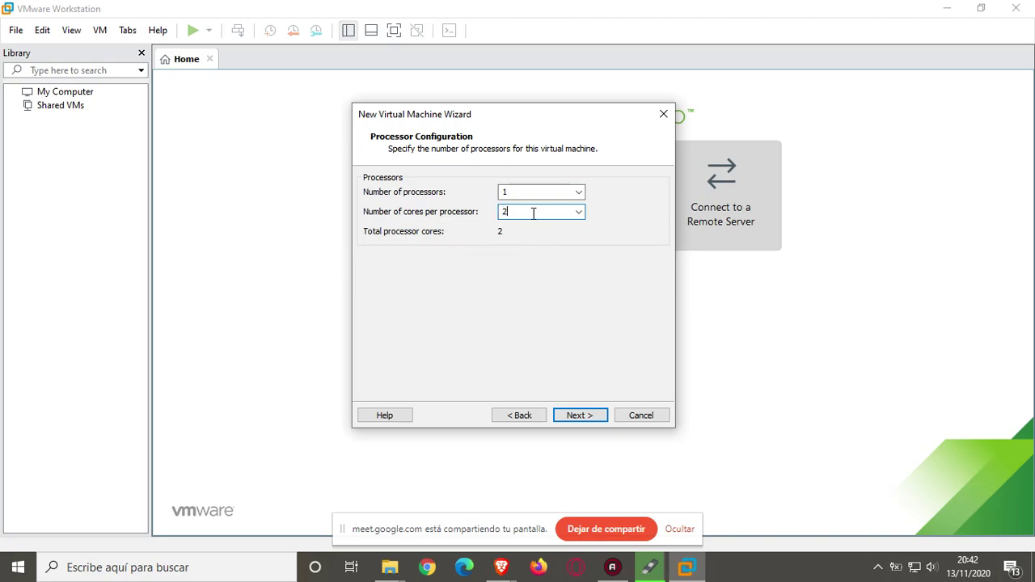
left_click(579, 211)
left_click(550, 237)
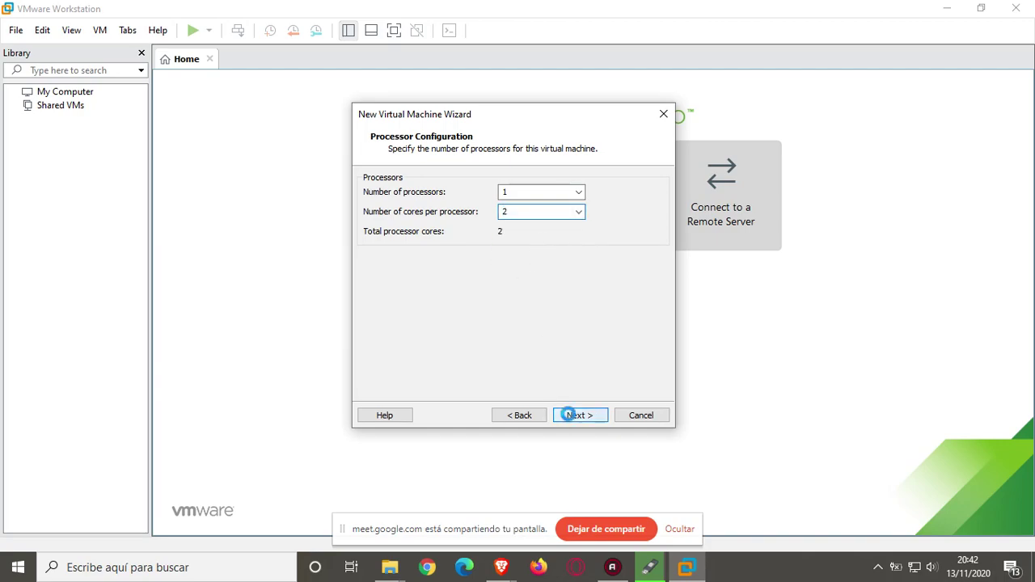
left_click(574, 415)
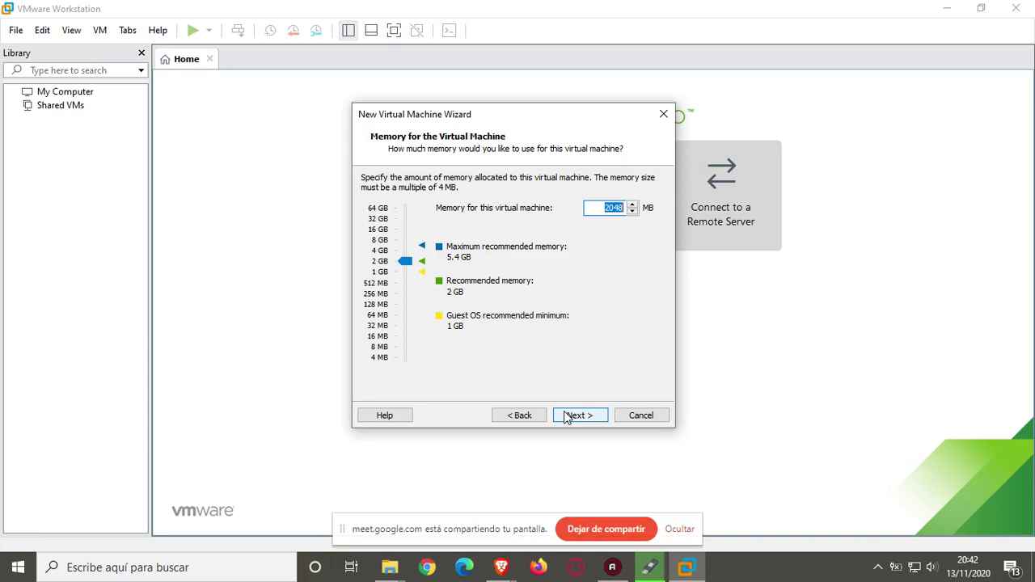
- Accept 2048 MB of memory and network address translation (NAT) for the virtual machine
left_click(567, 416)
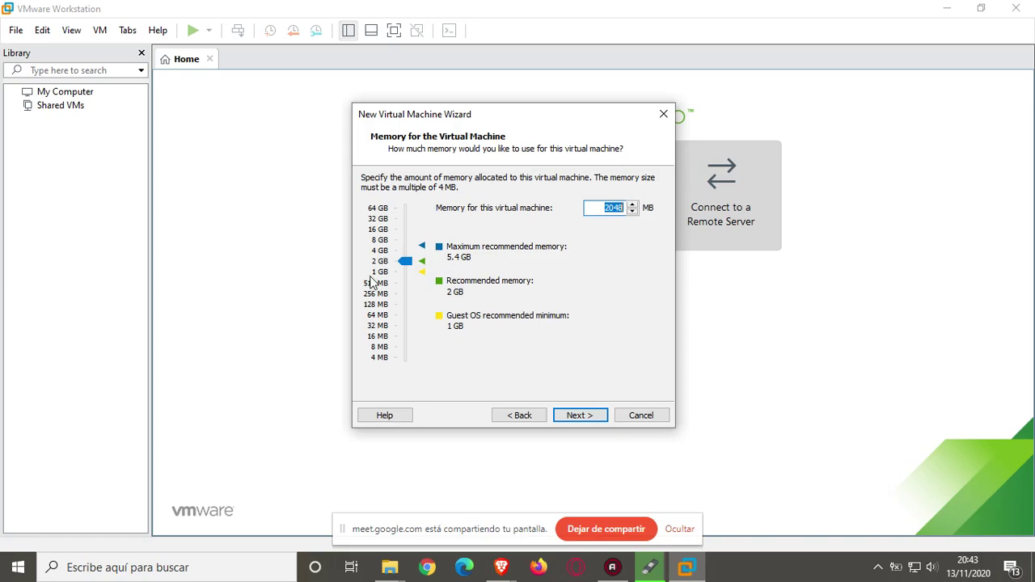
left_click(588, 417)
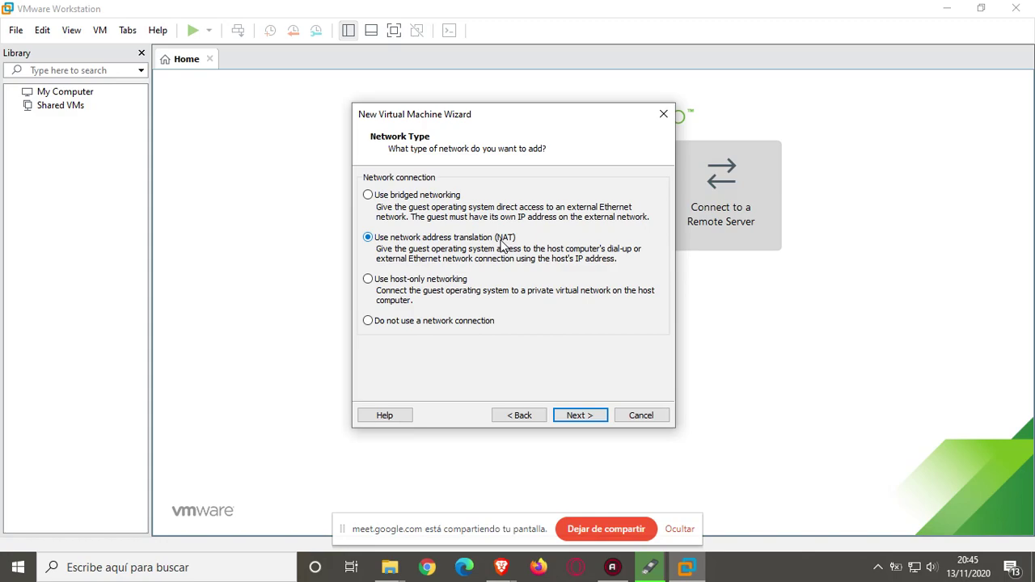
left_click(579, 416)
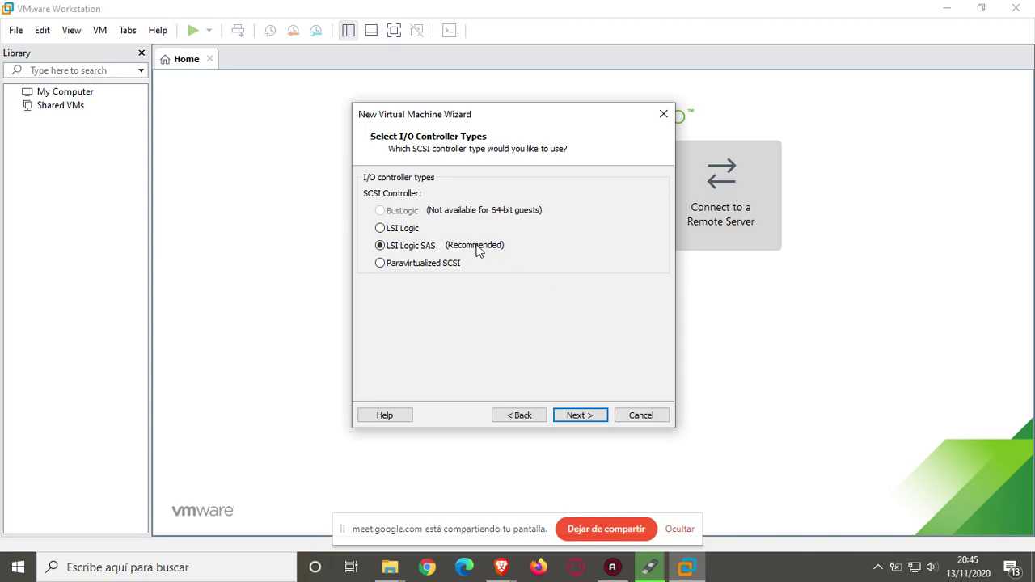
- Accept the LSI Logic SAS controller and SCSI disk type, and choose to create a new virtual disk
left_click(570, 415)
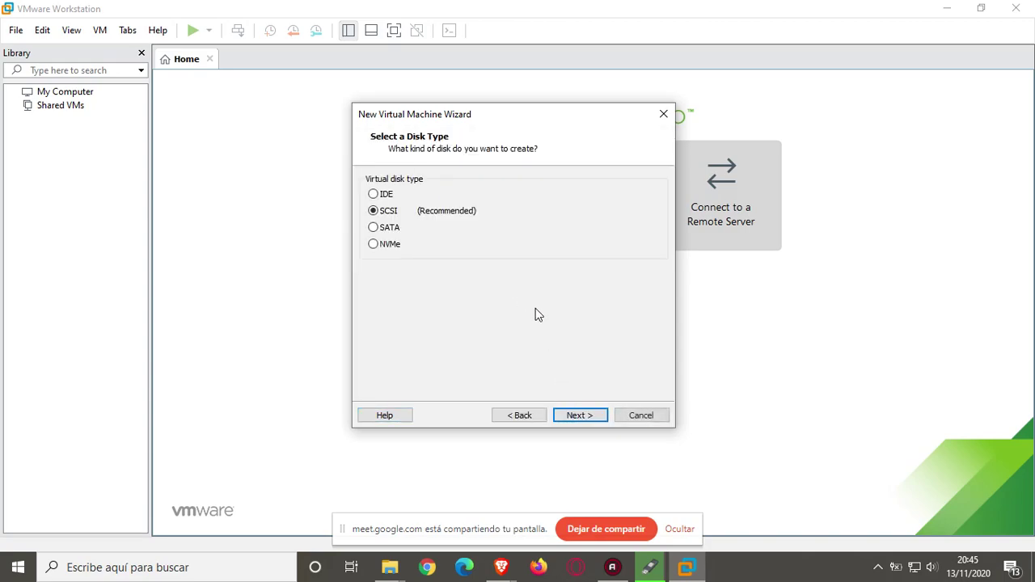
left_click(576, 416)
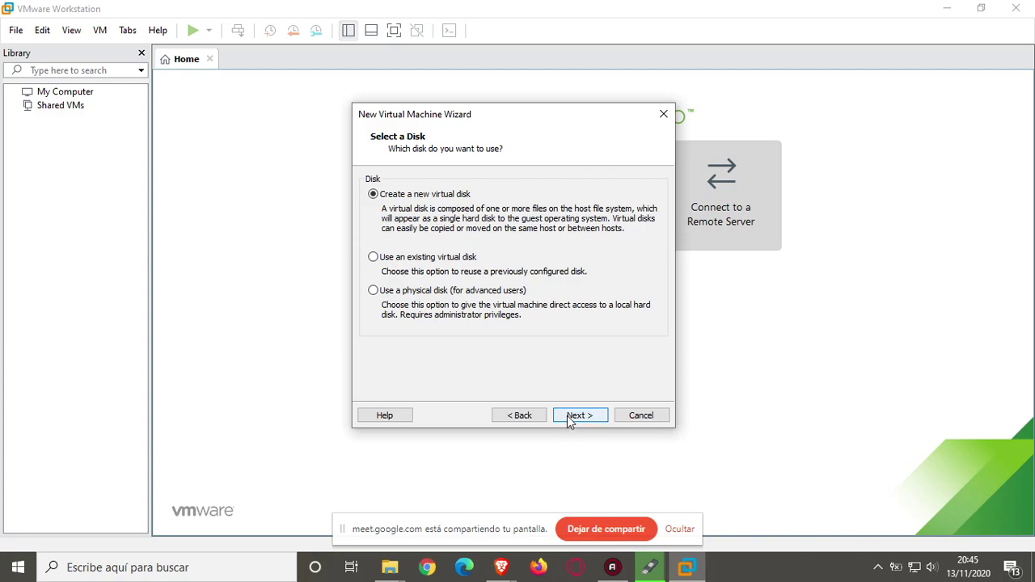
left_click(576, 416)
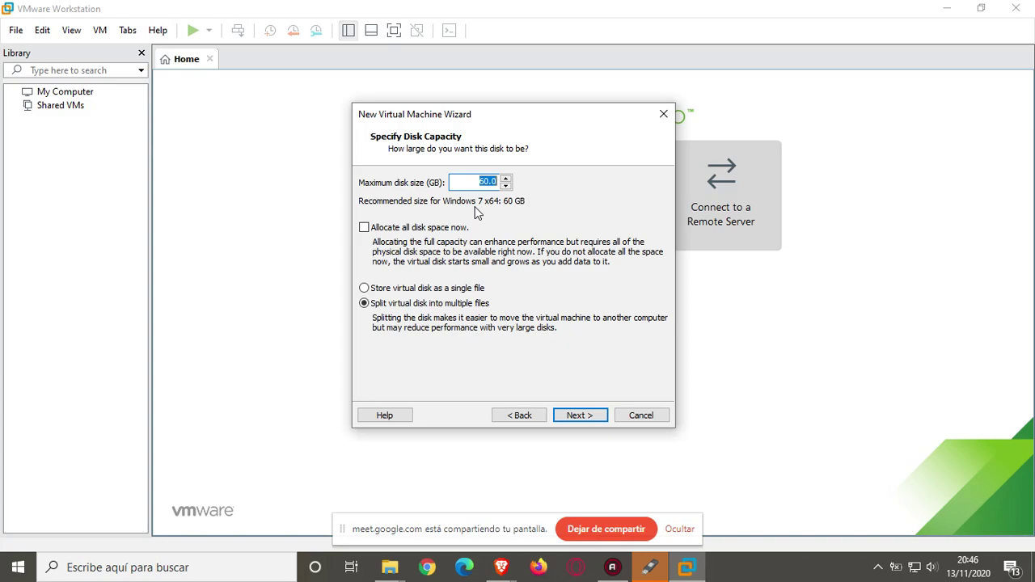
- Accept a 60 GB disk split into multiple files, stored as Windows 7.vmdk, and finish creating the virtual machine
left_click(577, 416)
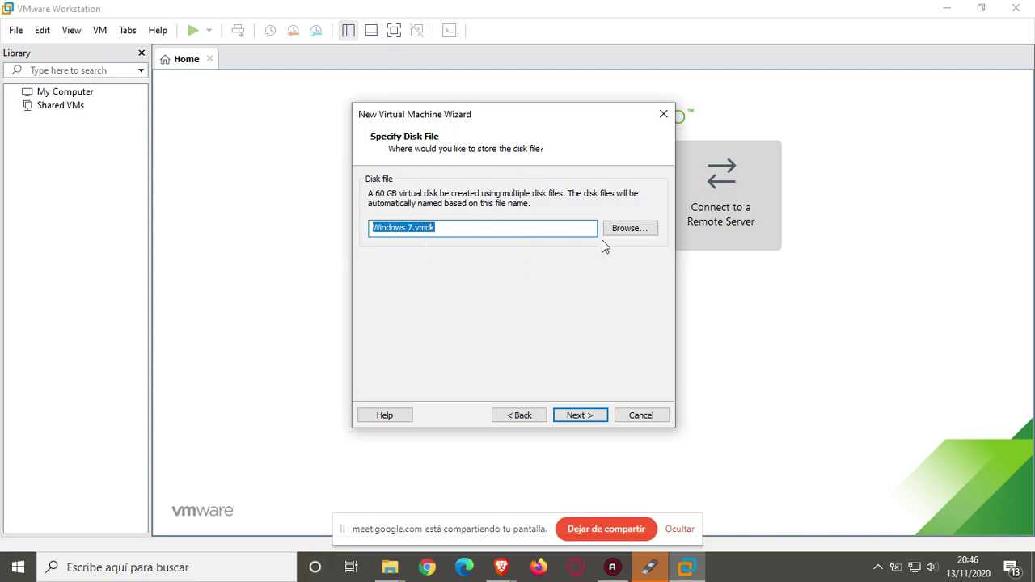
left_click(582, 417)
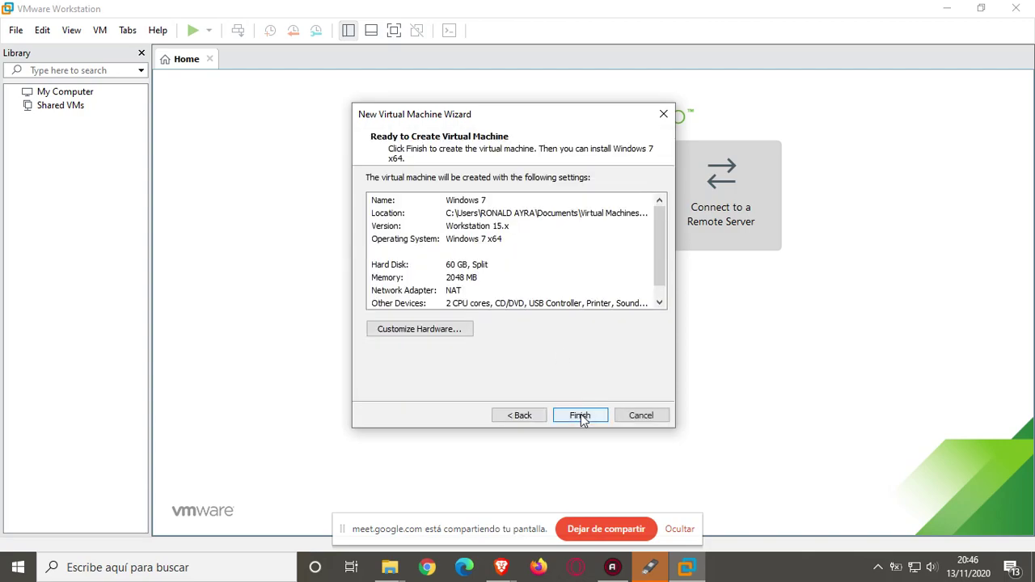
left_click(576, 414)
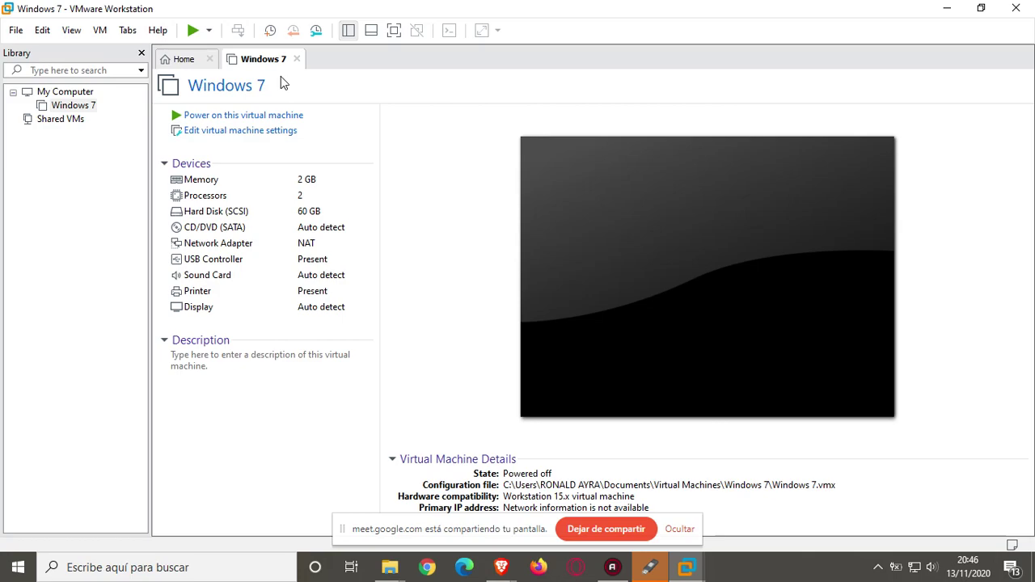
- Switch to Rufus to check the Windows 7 USB settings, and close it along with the WINDOWS 7 (E:) drive window
left_click_drag(446, 530, 640, 102)
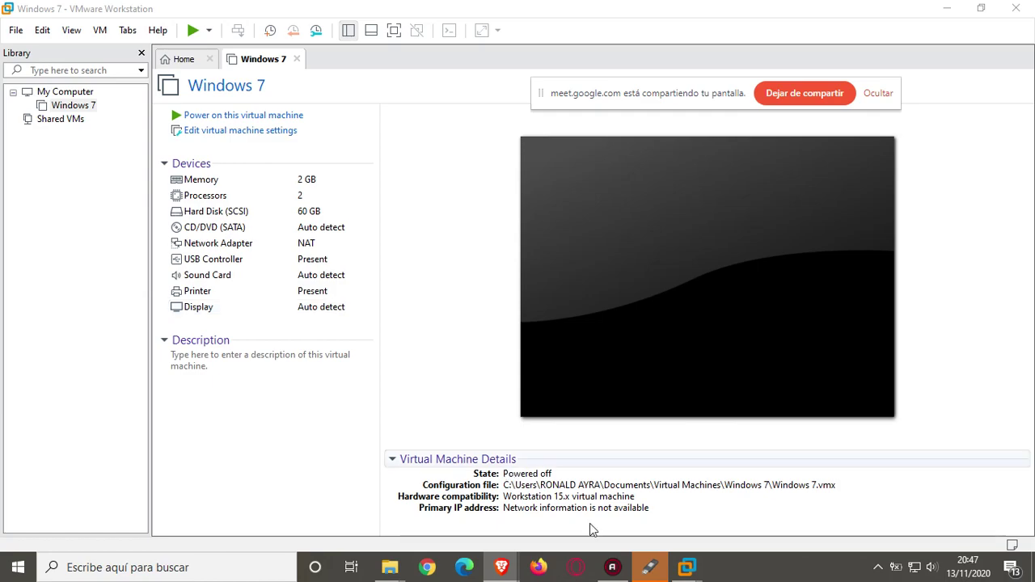
left_click(648, 568)
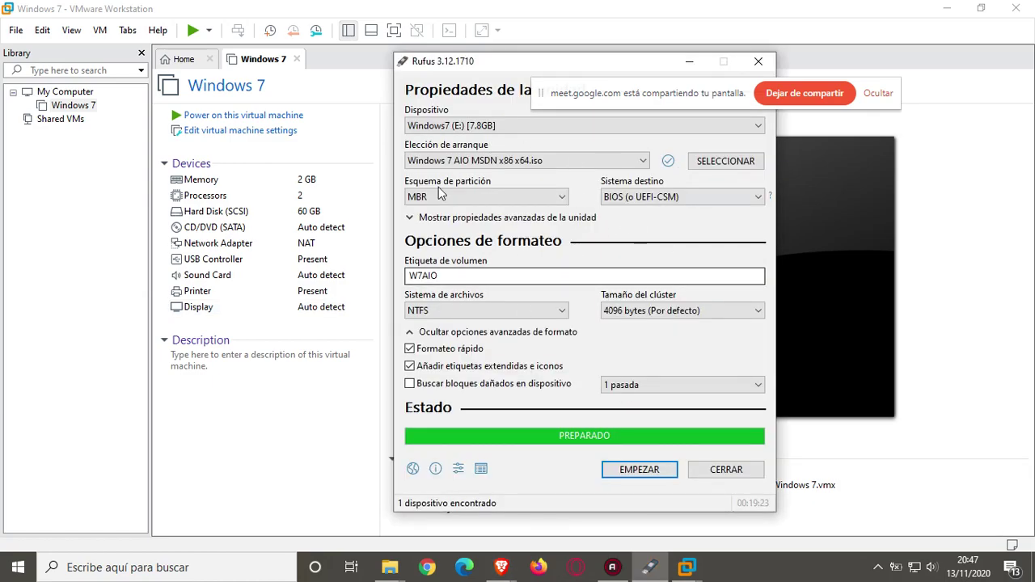
left_click_drag(490, 66, 212, 69)
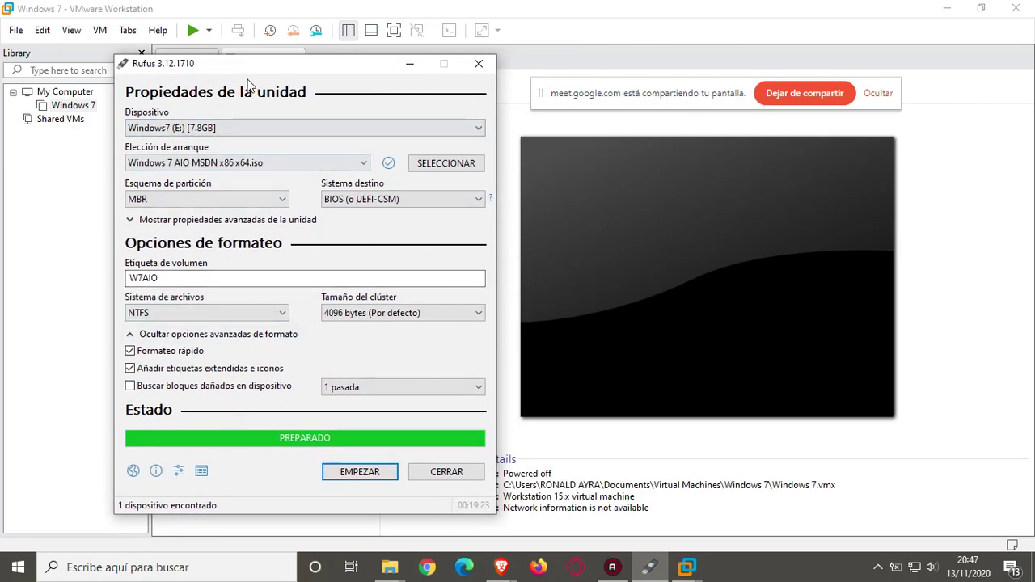
left_click(447, 471)
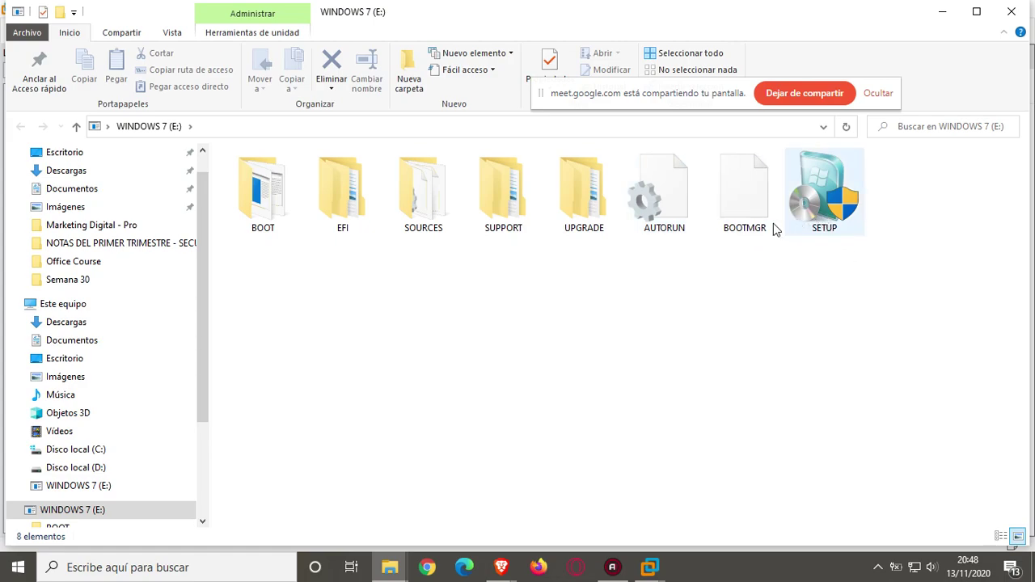
left_click(1015, 10)
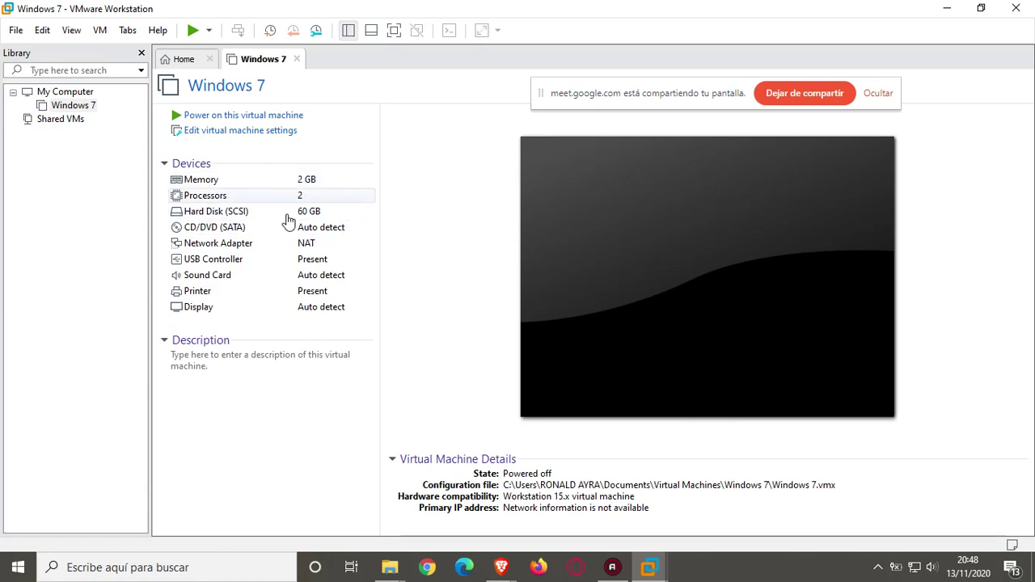
- Open the Windows 7 virtual machine's settings and review each hardware device, from memory and processors through printer and display
left_click(216, 137)
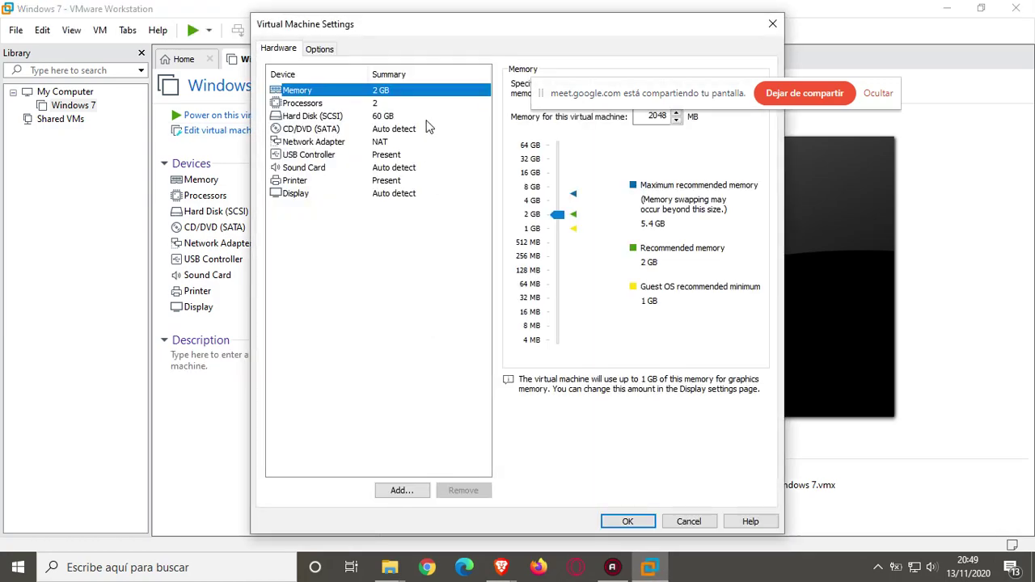
left_click_drag(421, 30, 275, 35)
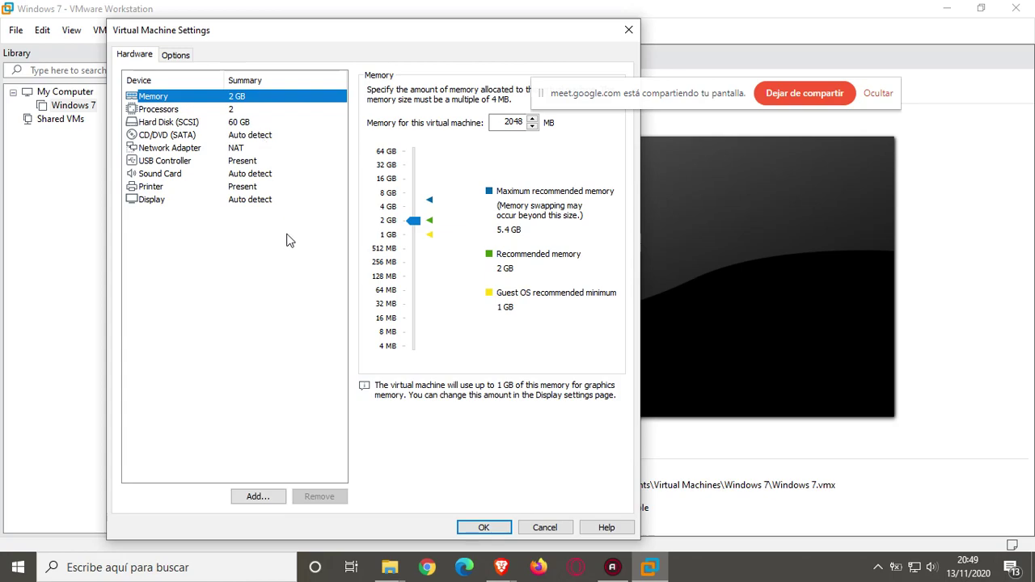
left_click(261, 136)
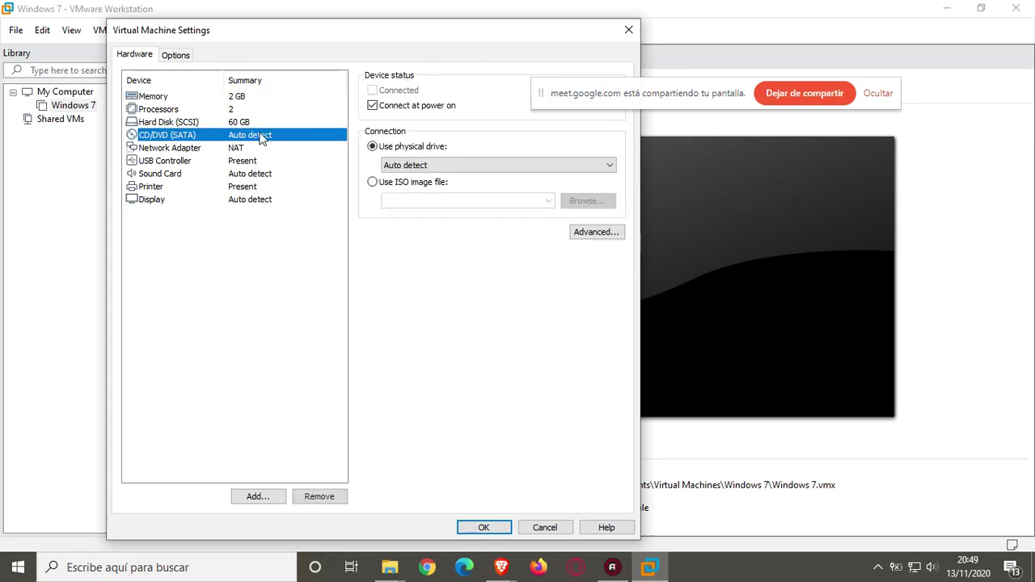
left_click(141, 96)
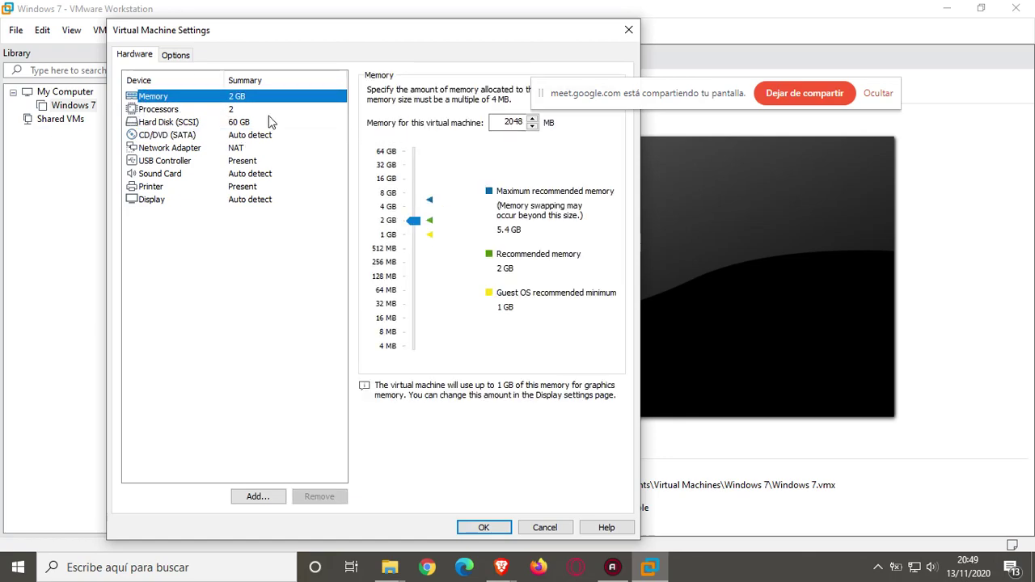
left_click(202, 112)
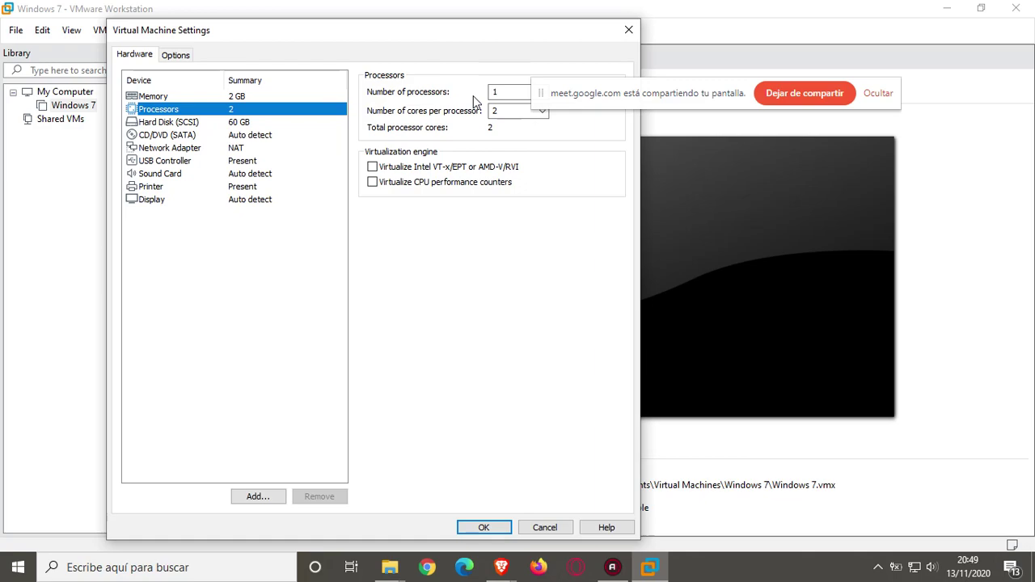
left_click(186, 125)
left_click_drag(589, 87, 697, 182)
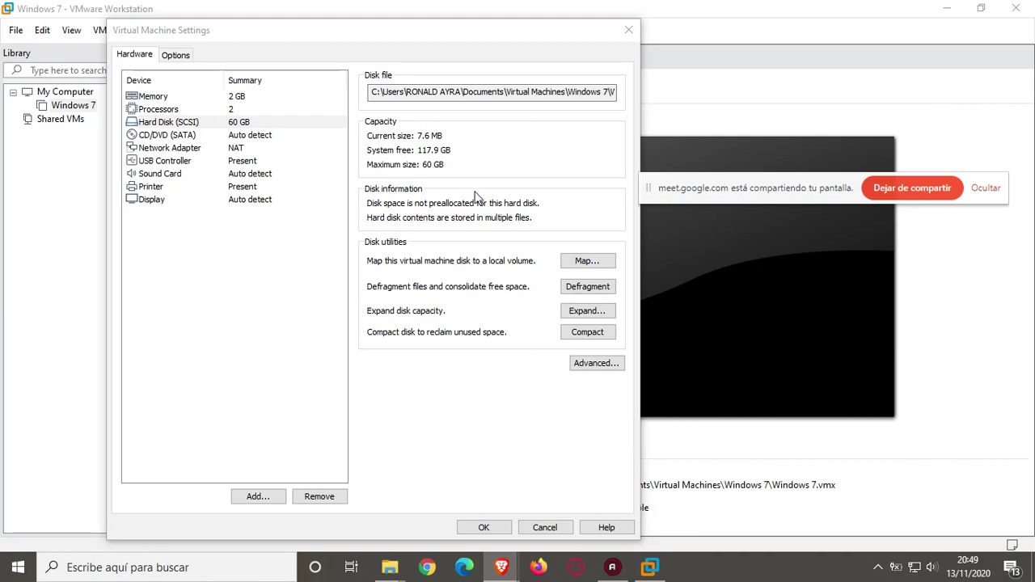
left_click(168, 150)
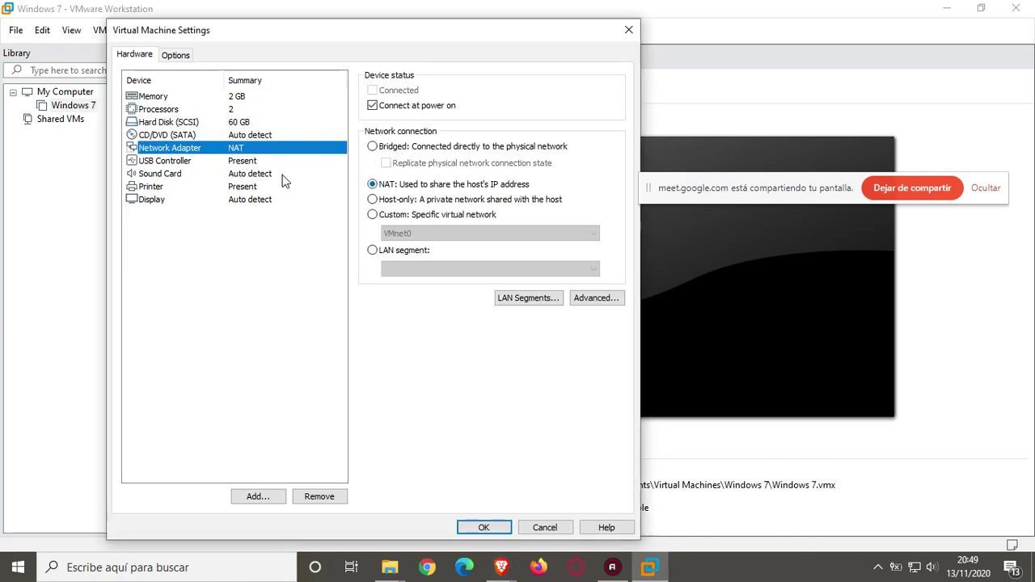
left_click(174, 162)
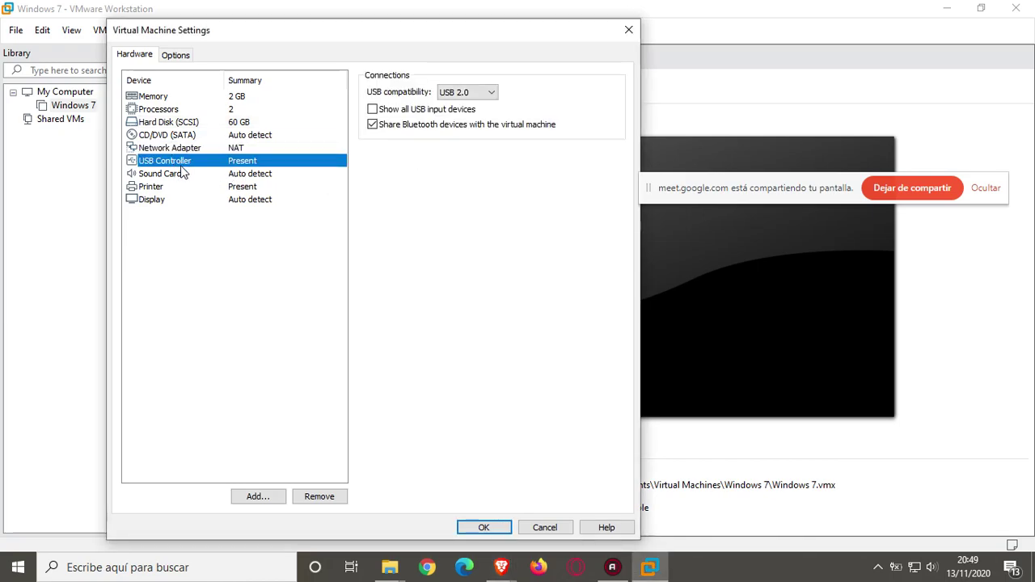
left_click(171, 176)
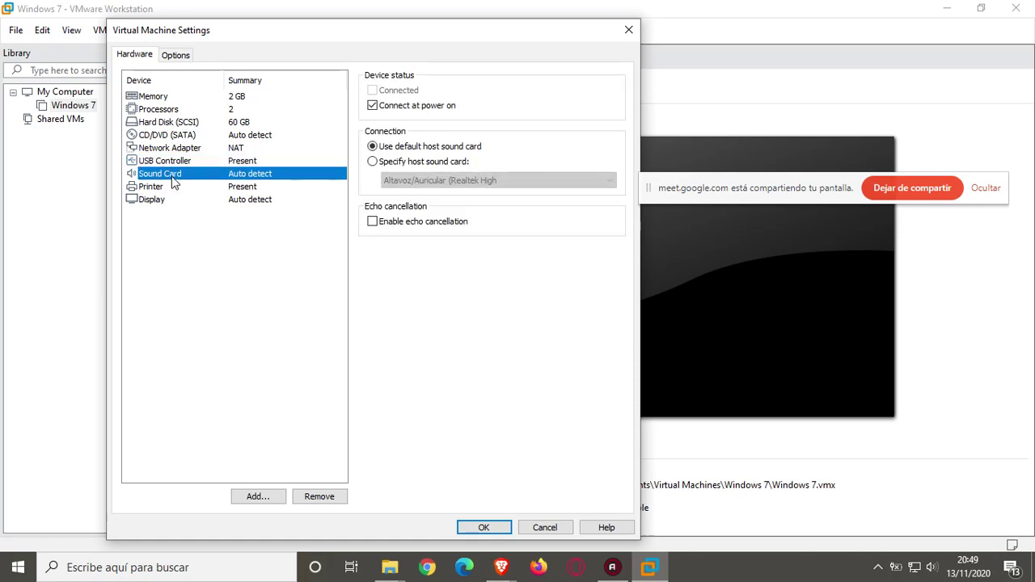
left_click(221, 188)
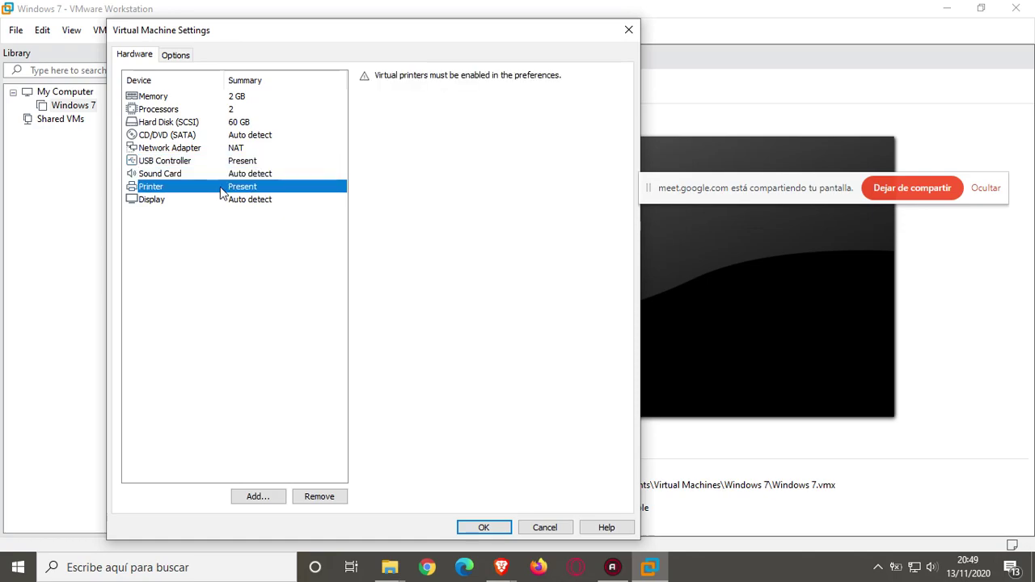
left_click(169, 201)
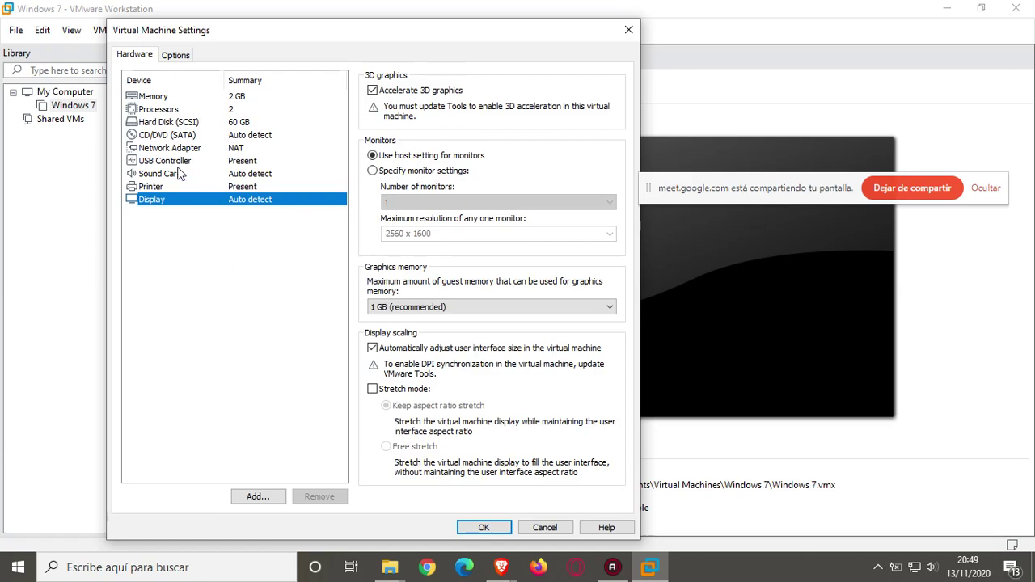
left_click(159, 136)
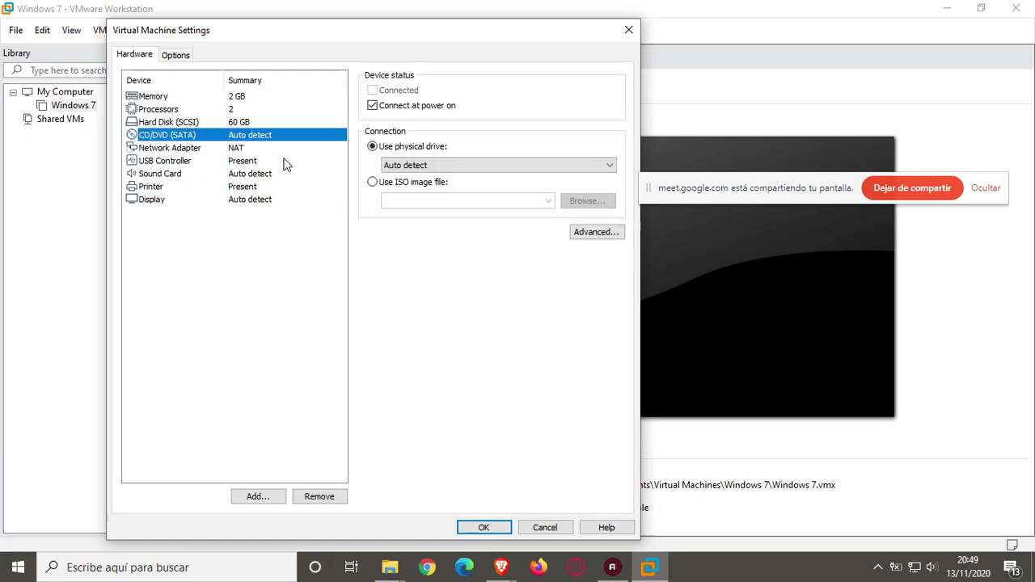
left_click(440, 164)
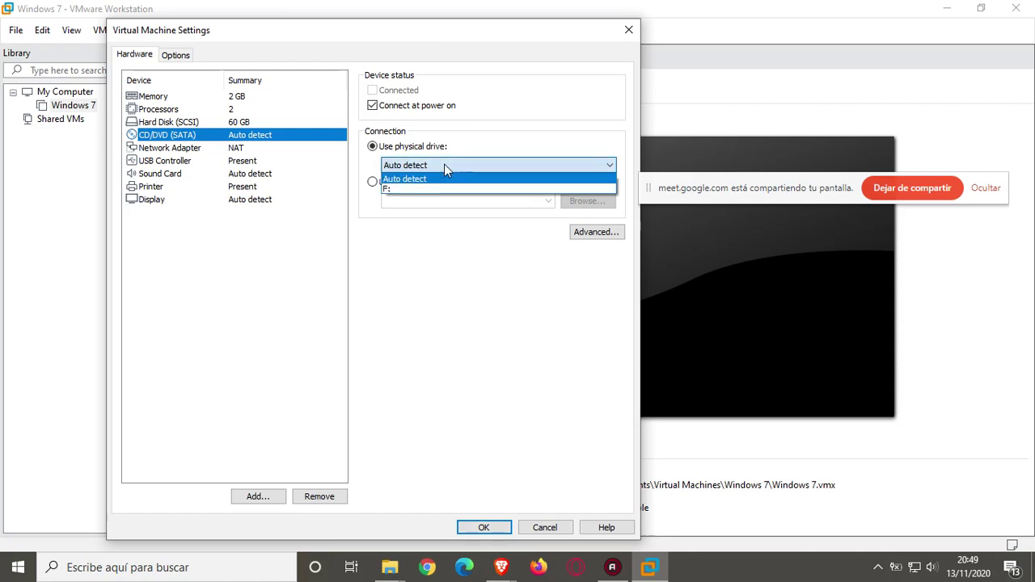
left_click(404, 190)
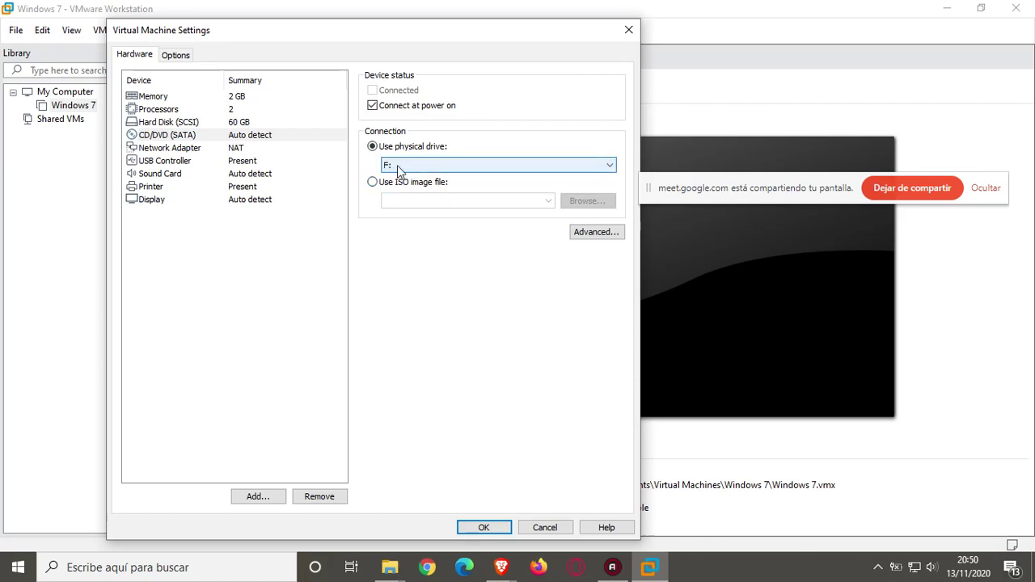
left_click(398, 165)
left_click(405, 179)
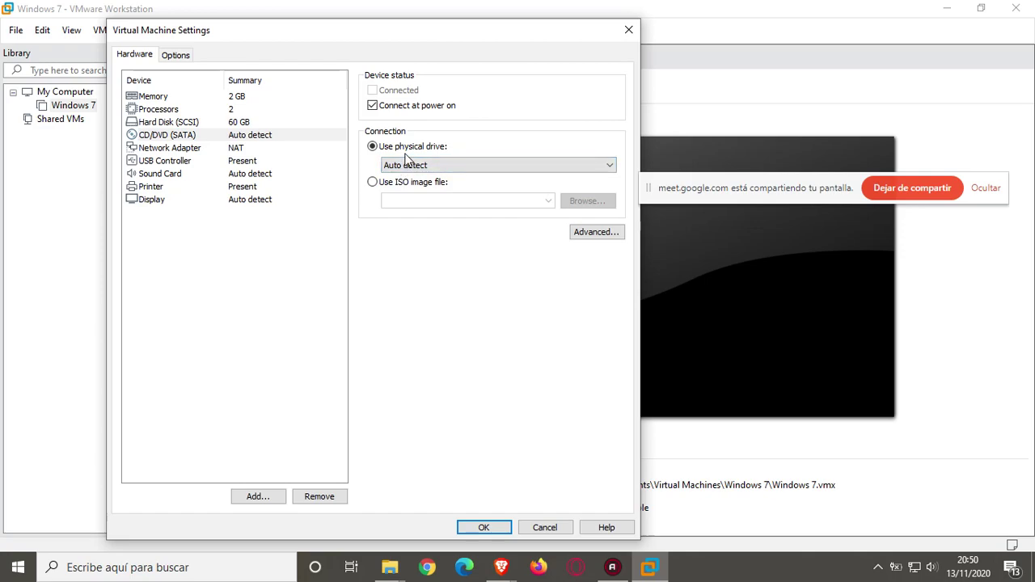
left_click(407, 162)
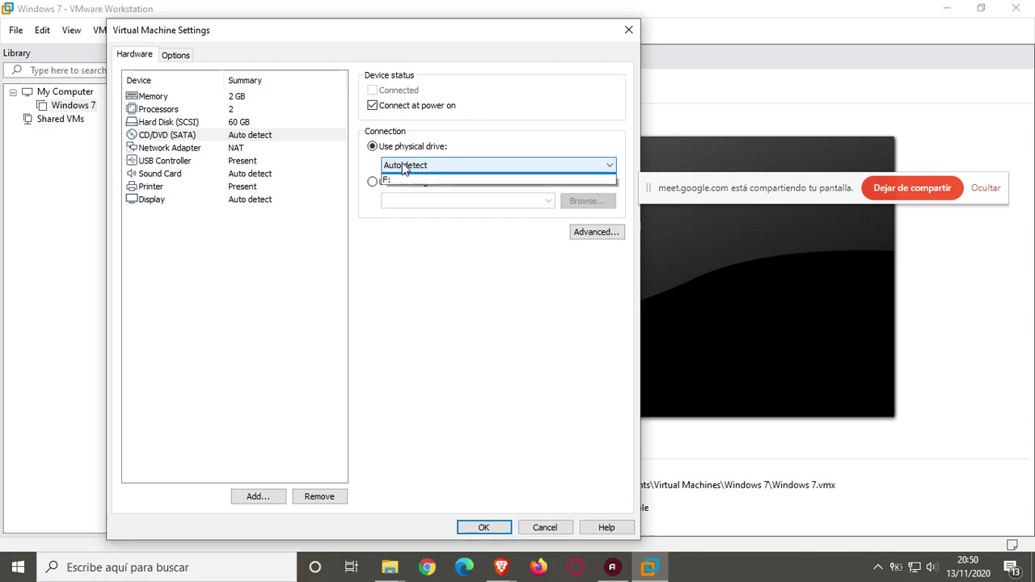
left_click(481, 180)
left_click(627, 31)
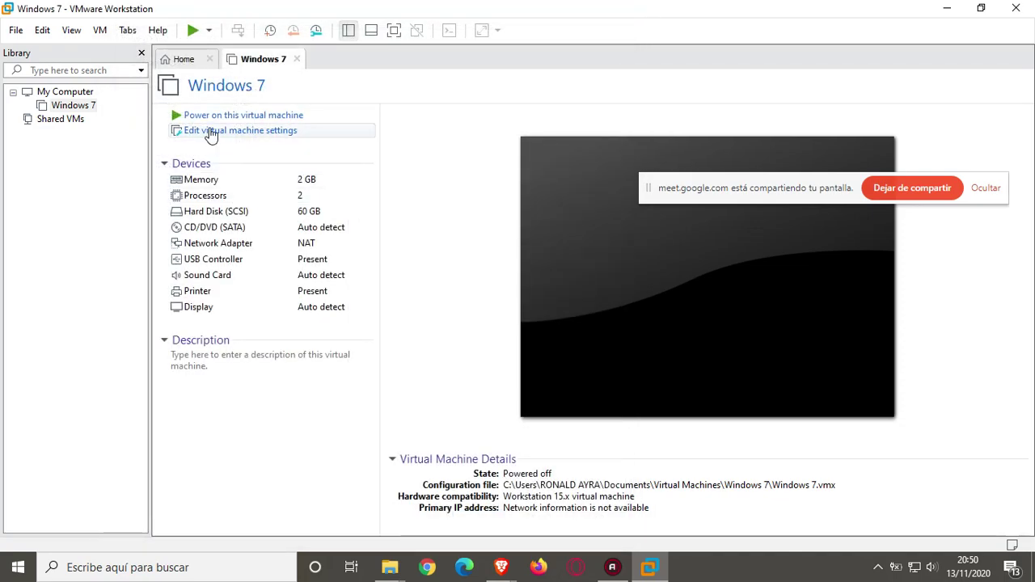
- Reopen the Windows 7 virtual machine's settings at the CD/DVD (SATA) device and move the dialog clear of the screen-sharing bar
left_click(210, 132)
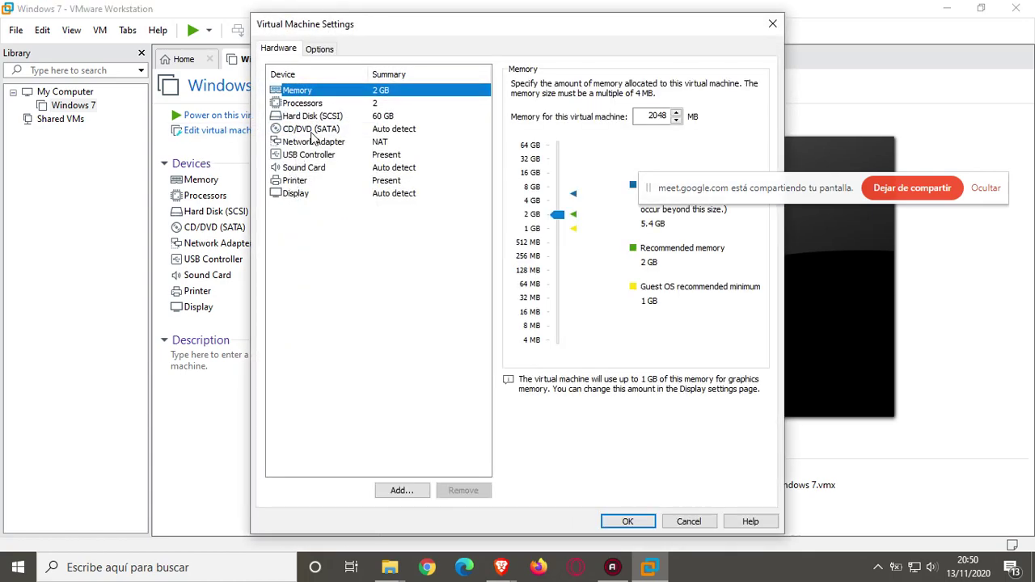
left_click(313, 132)
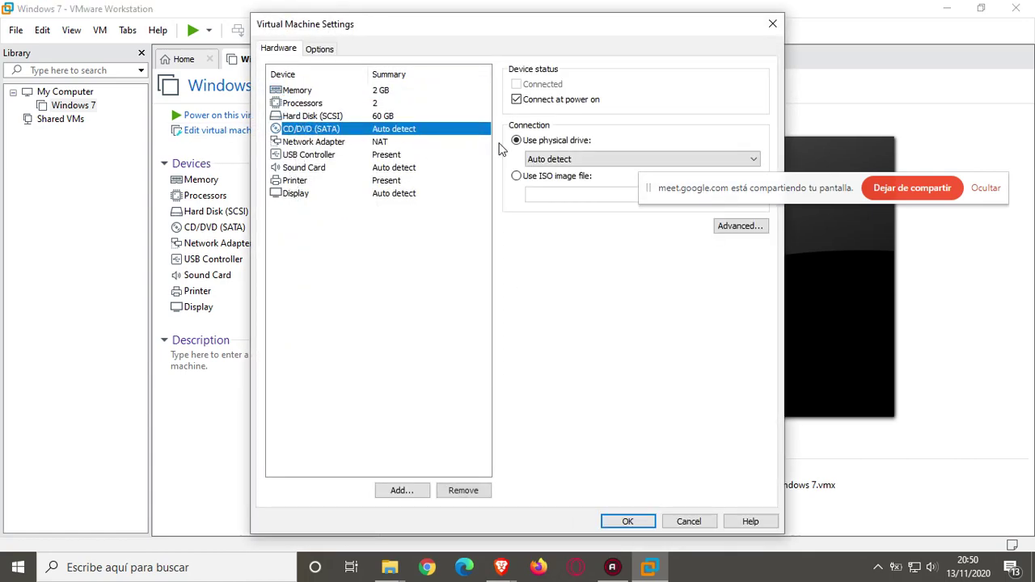
left_click(553, 159)
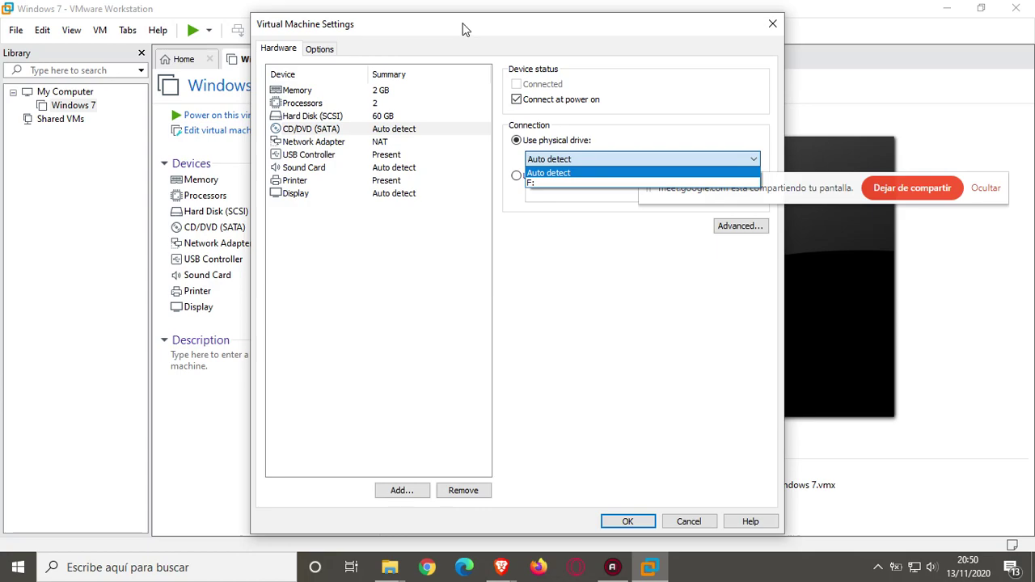
left_click(335, 25)
left_click_drag(393, 27, 241, 24)
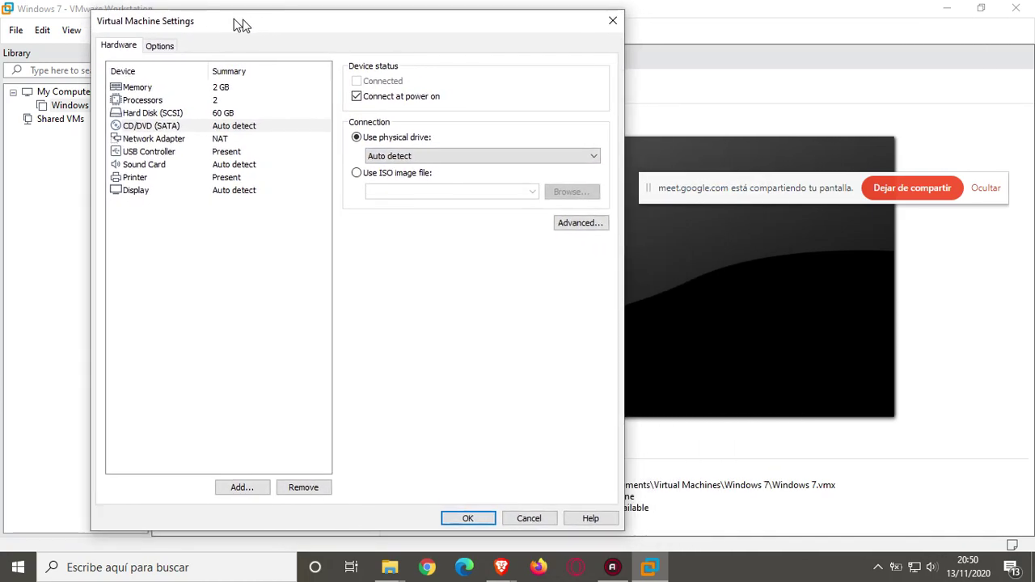
- Set the CD/DVD device to use physical drive F:, closing the File Explorer window that interrupts
left_click(397, 156)
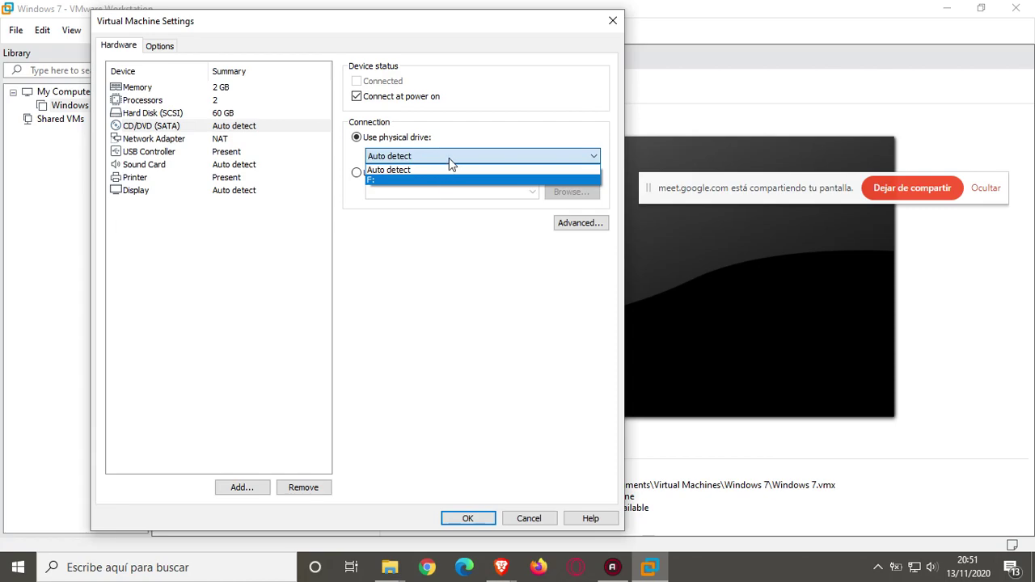
left_click(385, 218)
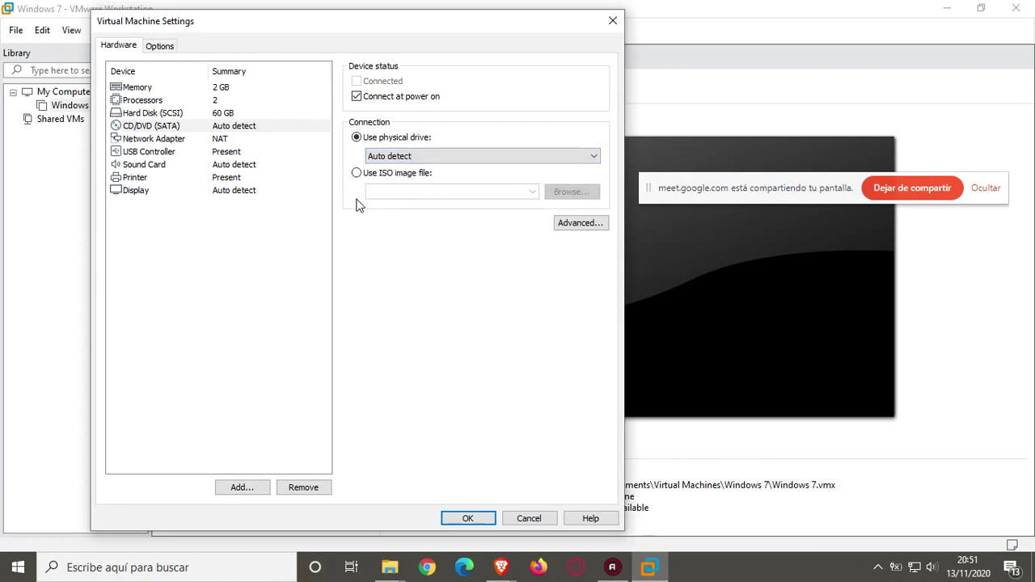
left_click(389, 158)
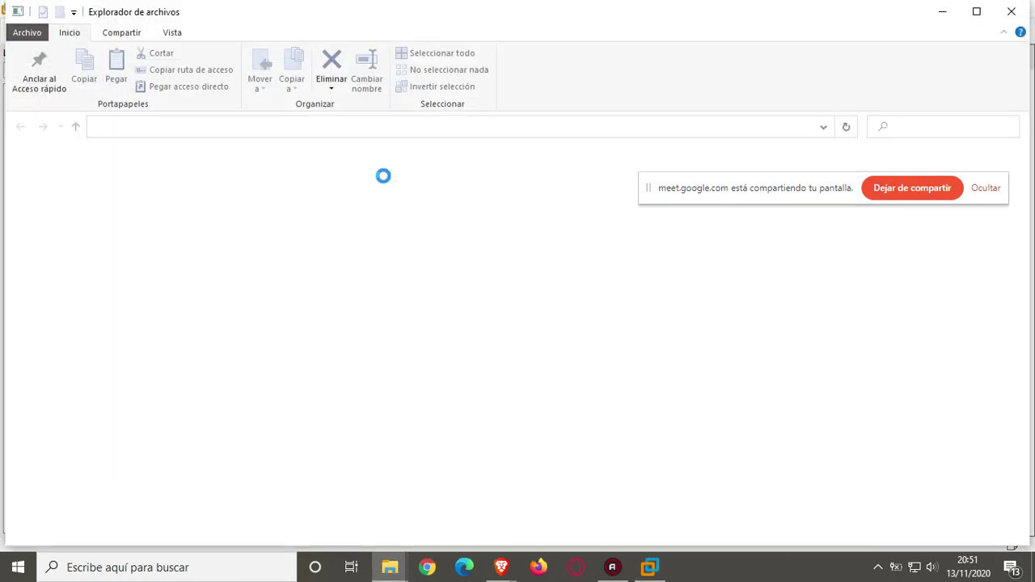
left_click(1025, 7)
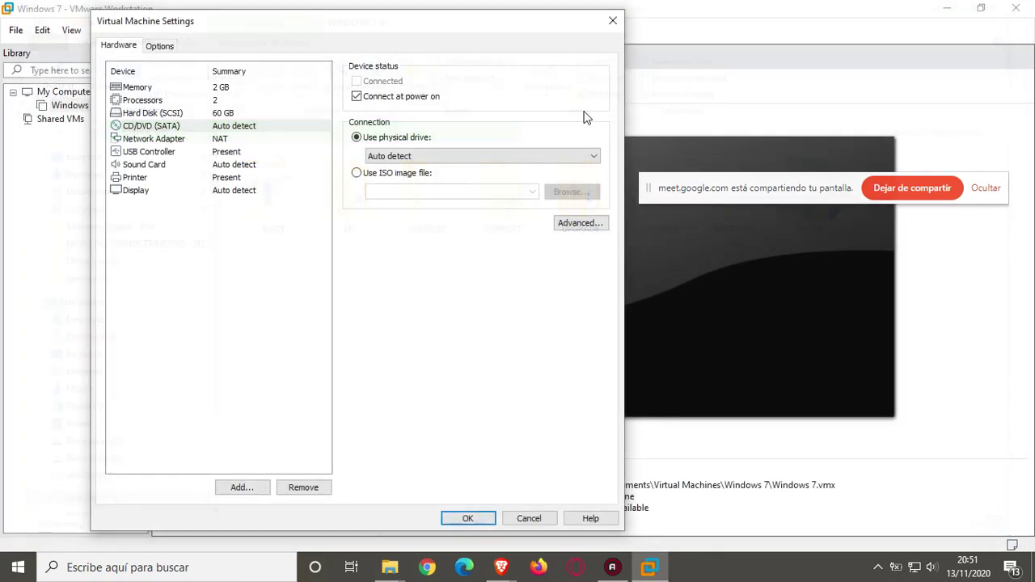
left_click(386, 174)
left_click(384, 138)
left_click(381, 155)
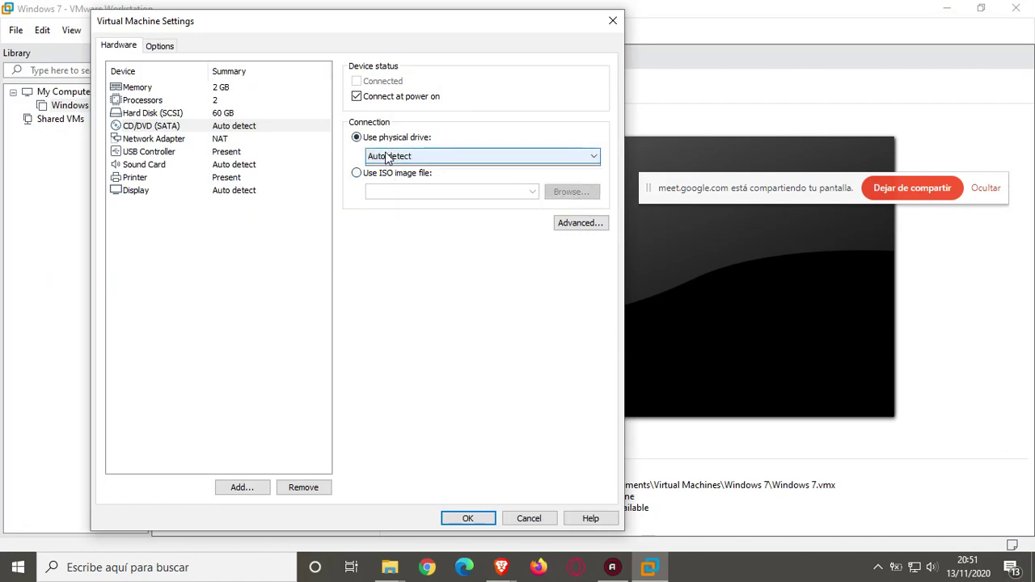
left_click(392, 180)
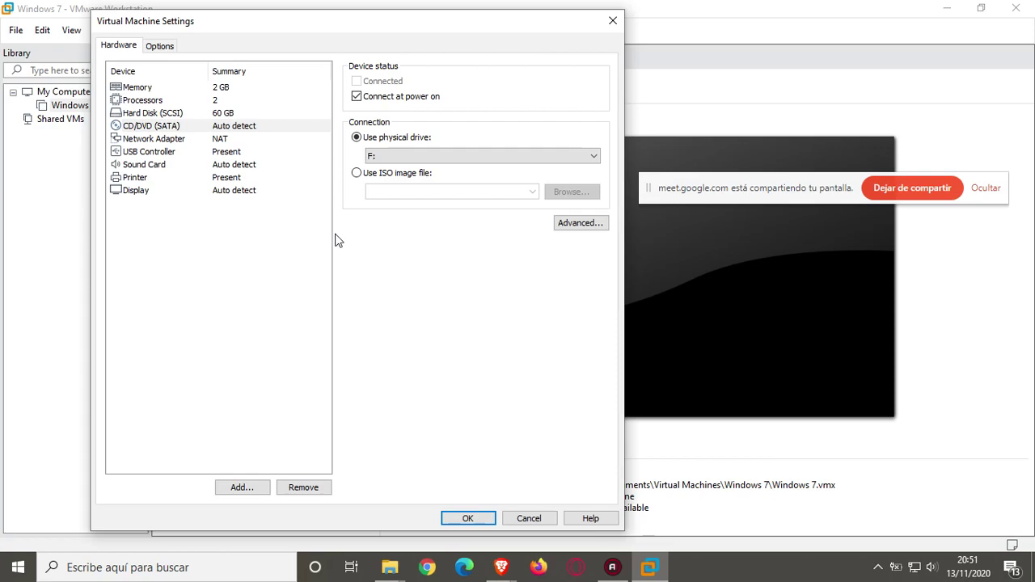
left_click(413, 152)
left_click(411, 154)
left_click(411, 154)
left_click(408, 239)
- Connect the CD/DVD device to the ISO image Windows 7 SP1 - Todo en uno from the Escritorio folder
left_click(357, 174)
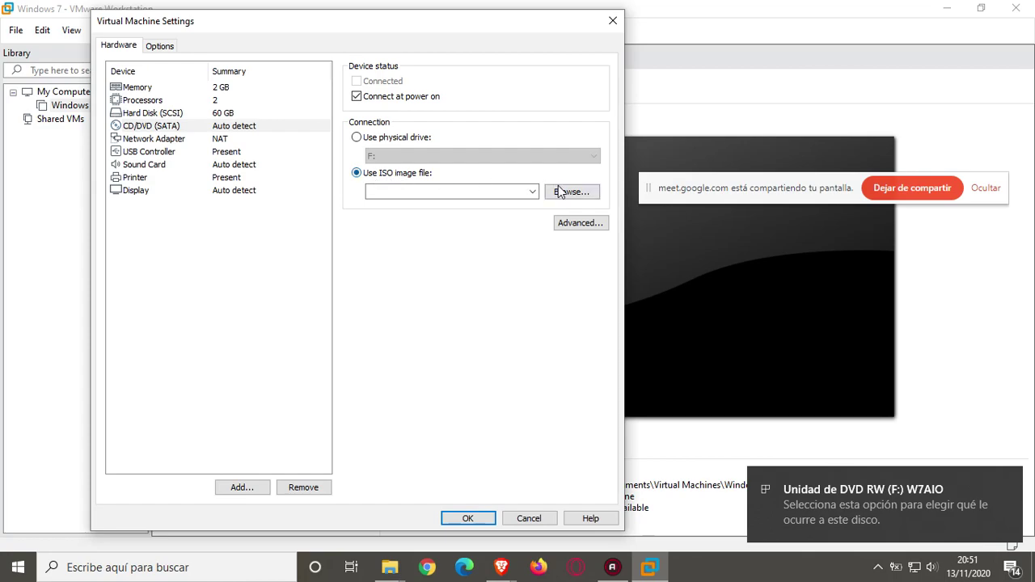
left_click(533, 193)
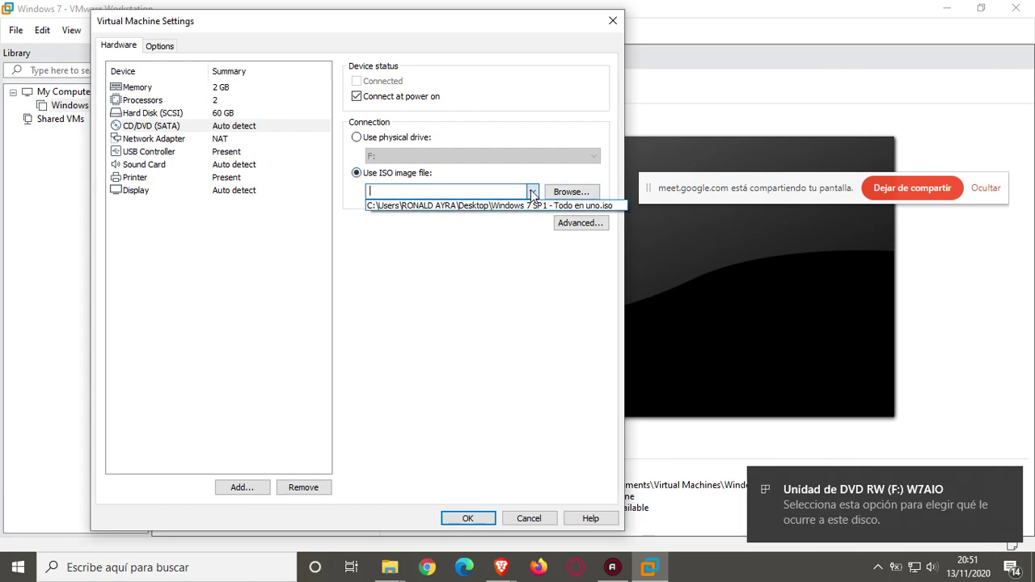
left_click(532, 193)
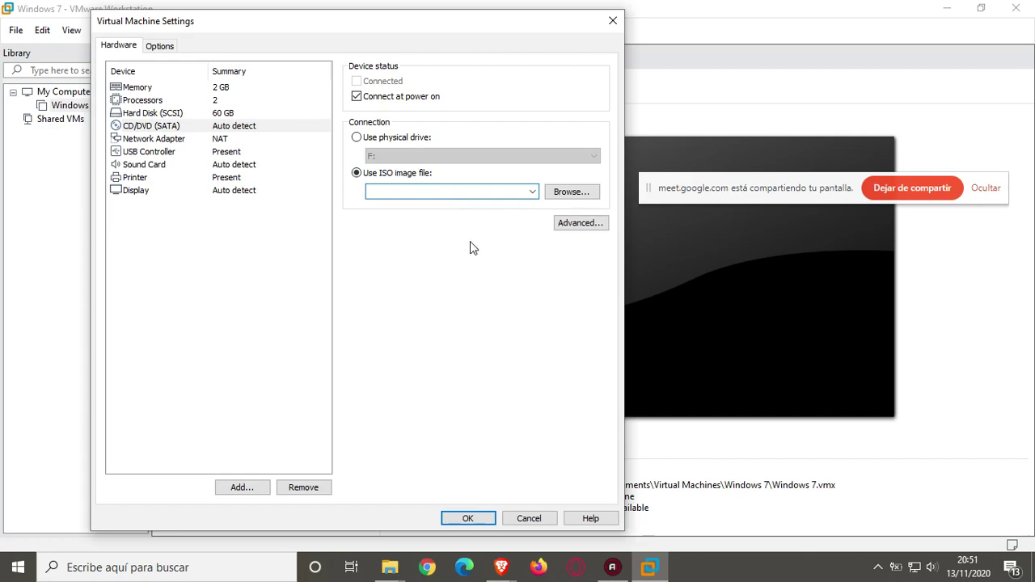
left_click(558, 194)
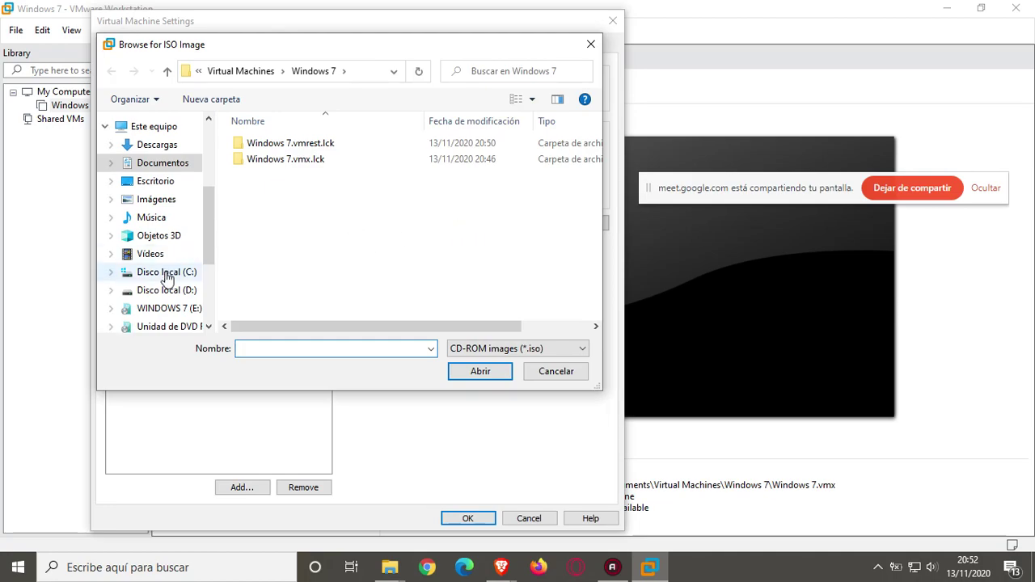
left_click(153, 181)
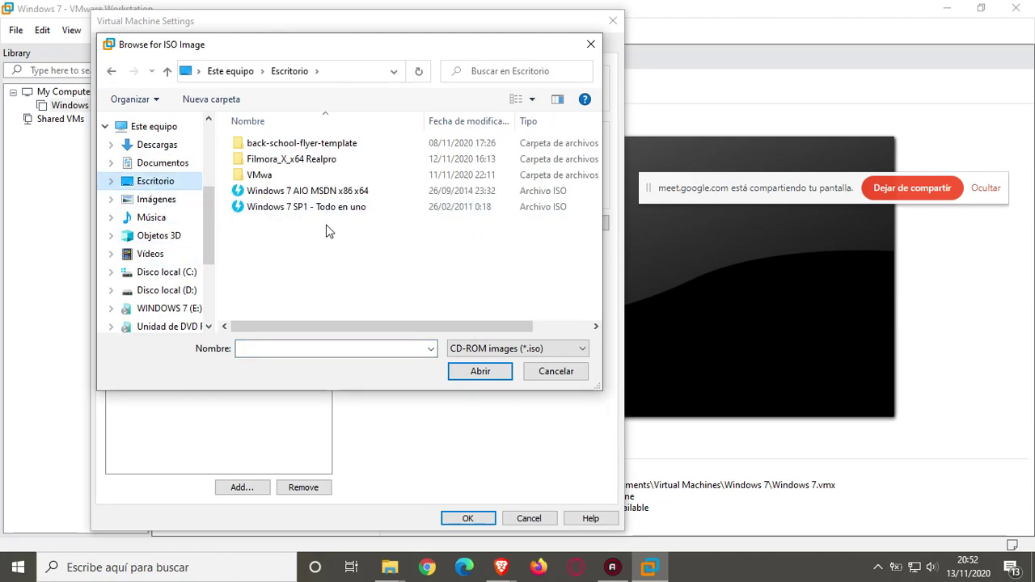
left_click(297, 194)
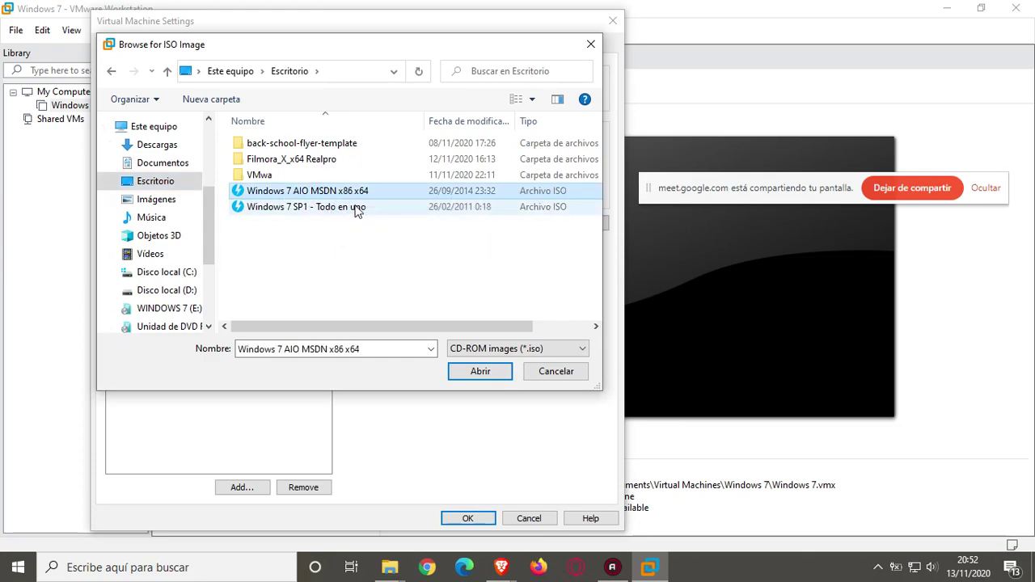
left_click(326, 207)
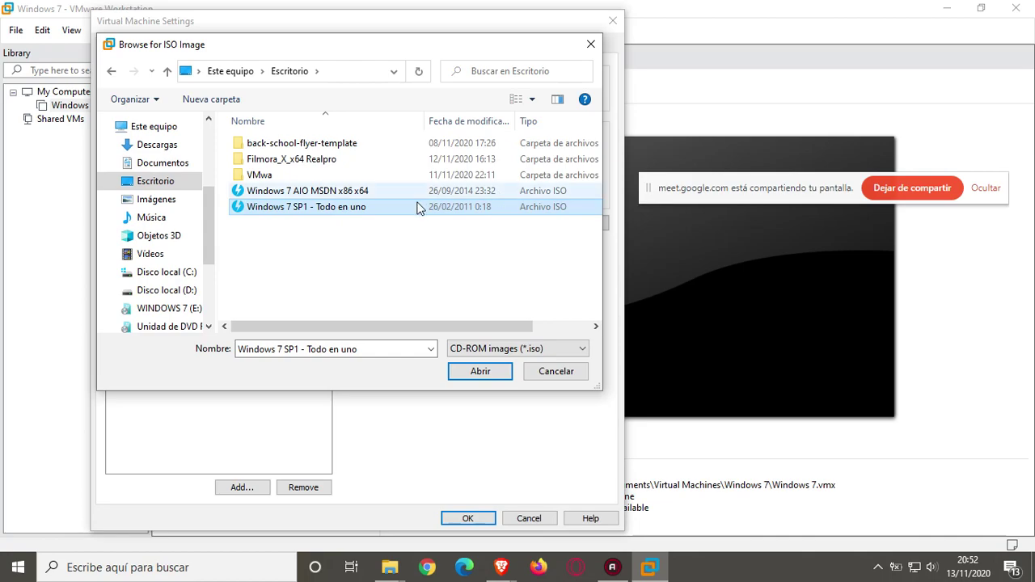
left_click(481, 373)
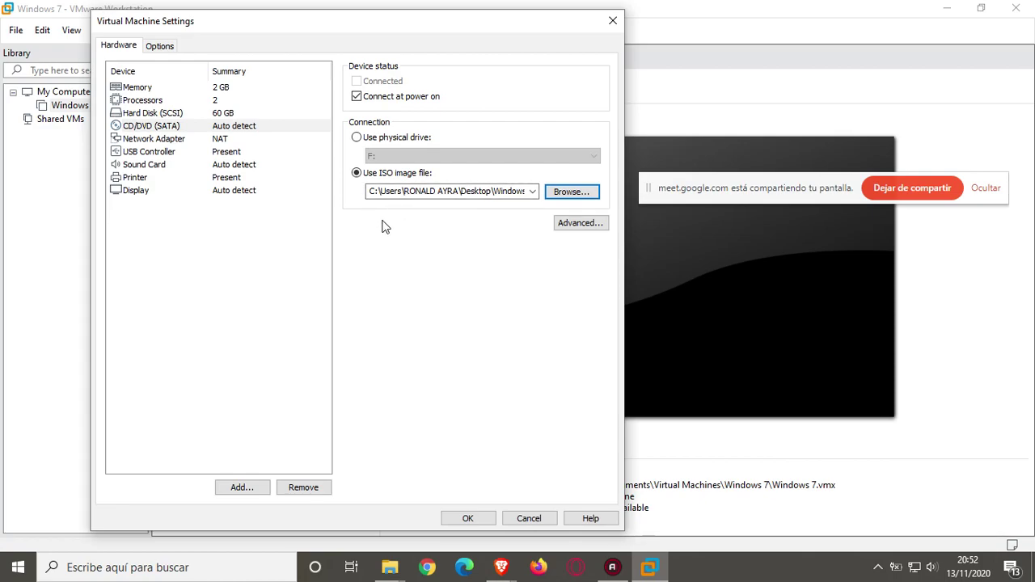
- Switch the CD/DVD (SATA) device back to physical drive F: and save the virtual machine settings
left_click(357, 137)
left_click(391, 156)
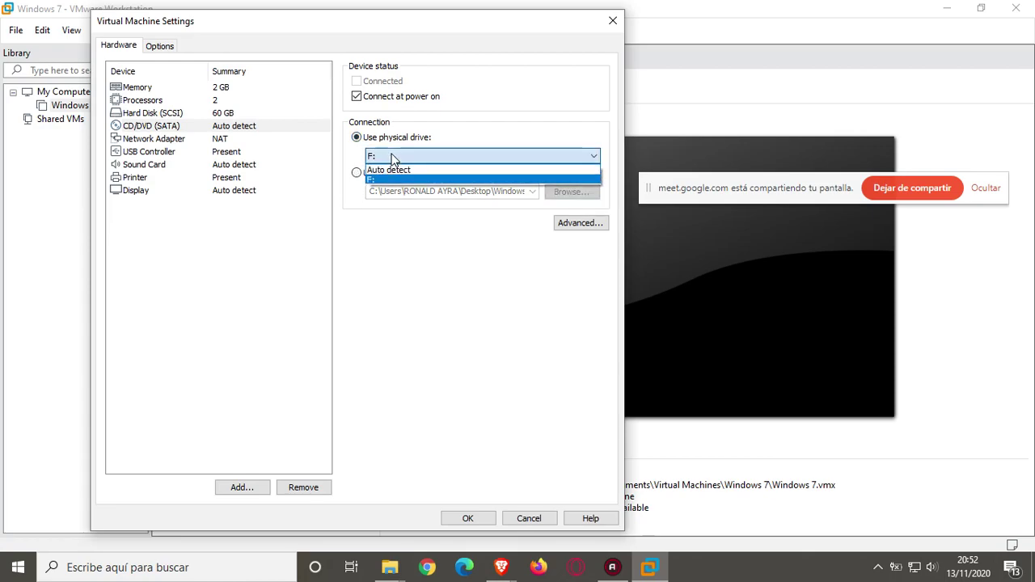
left_click(386, 156)
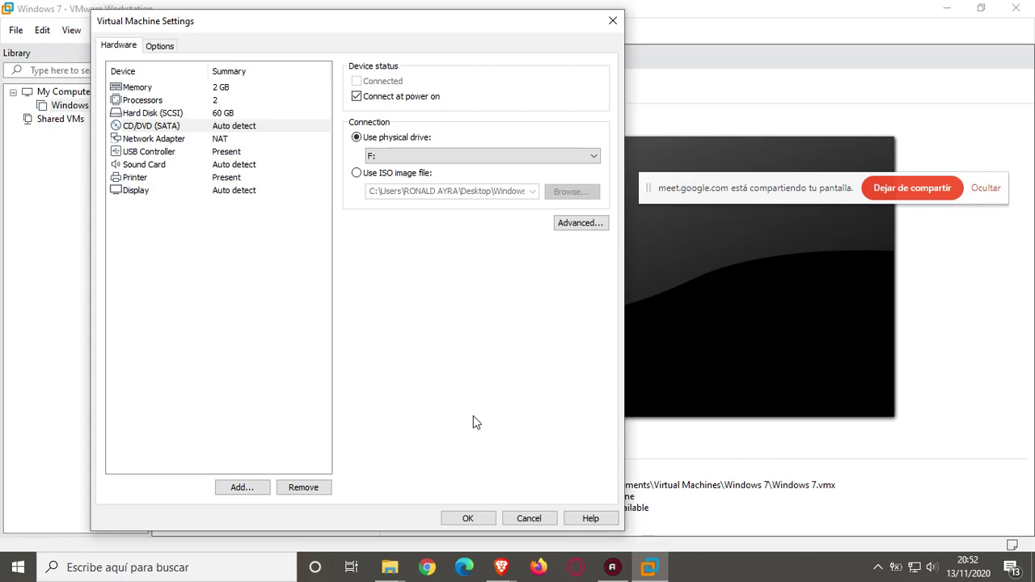
left_click(469, 519)
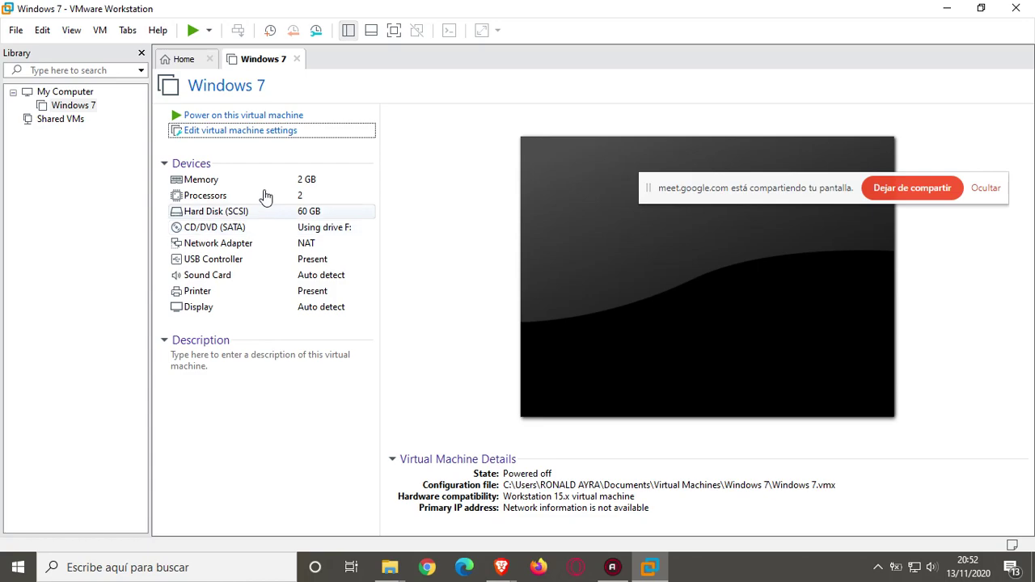
- Power on the Windows 7 virtual machine, moving the screen-sharing bar out of the way, and give its console input focus
left_click(202, 117)
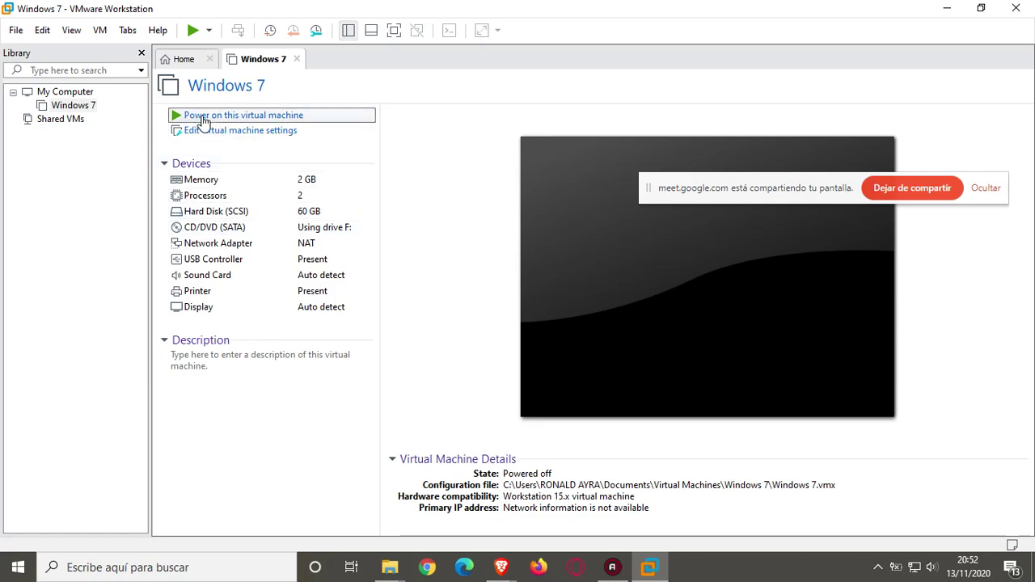
left_click_drag(820, 174, 708, 55)
left_click(234, 117)
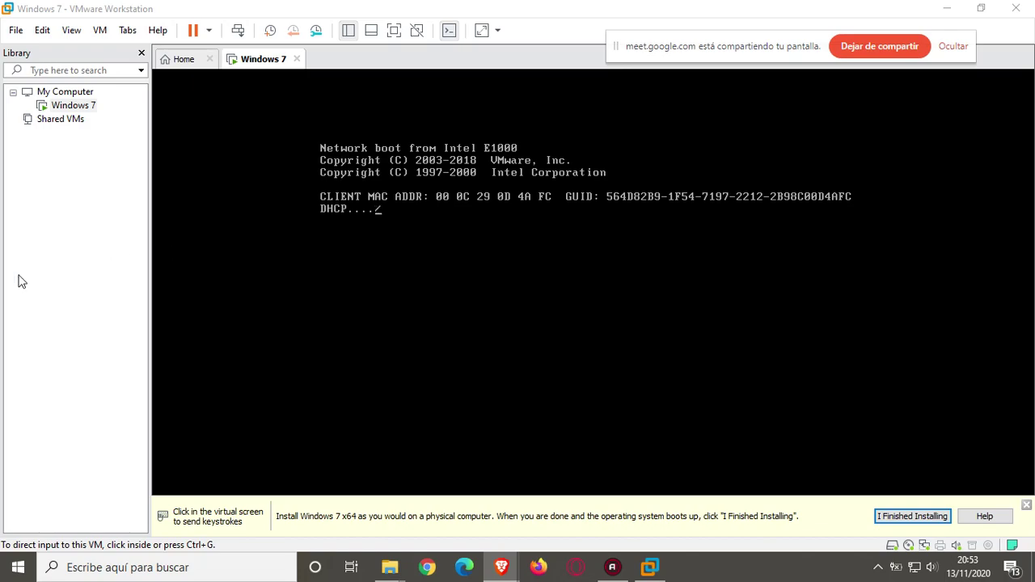
left_click(371, 288)
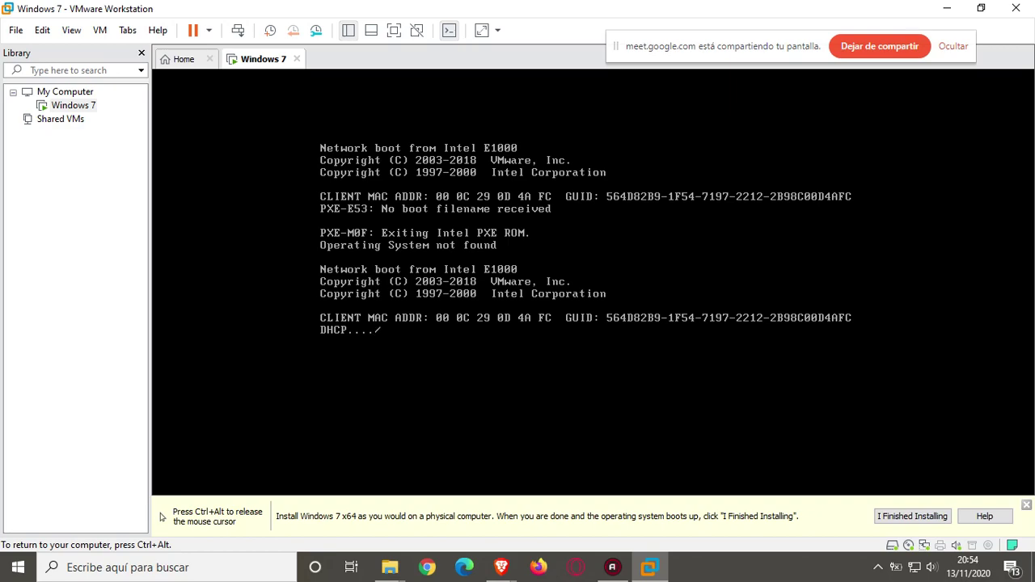
- Release the cursor from the guest and close the Windows 7 virtual machine by suspending it, dismissing the Removable Devices notice
key("ctrl+alt")
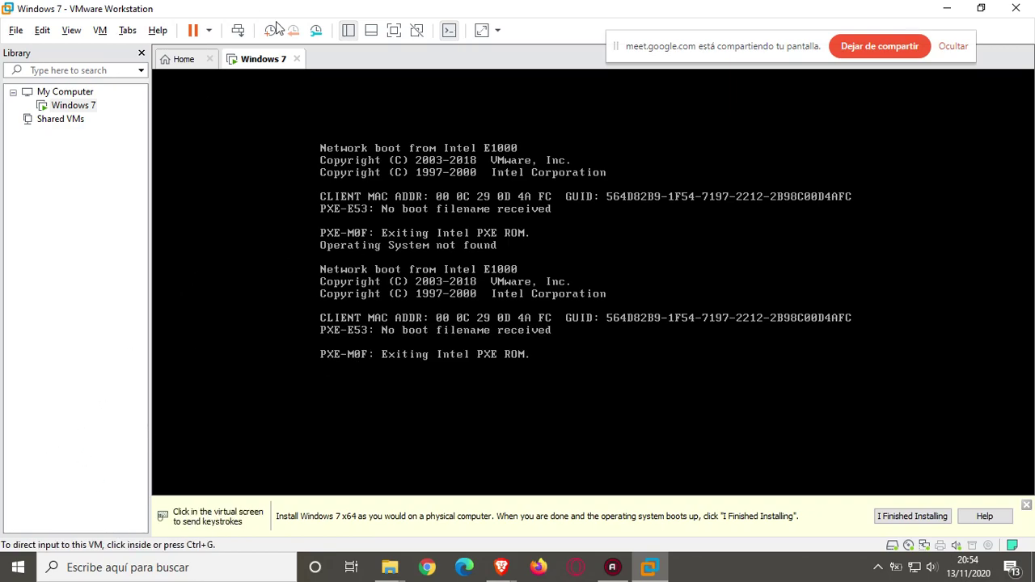
left_click(297, 59)
left_click(636, 313)
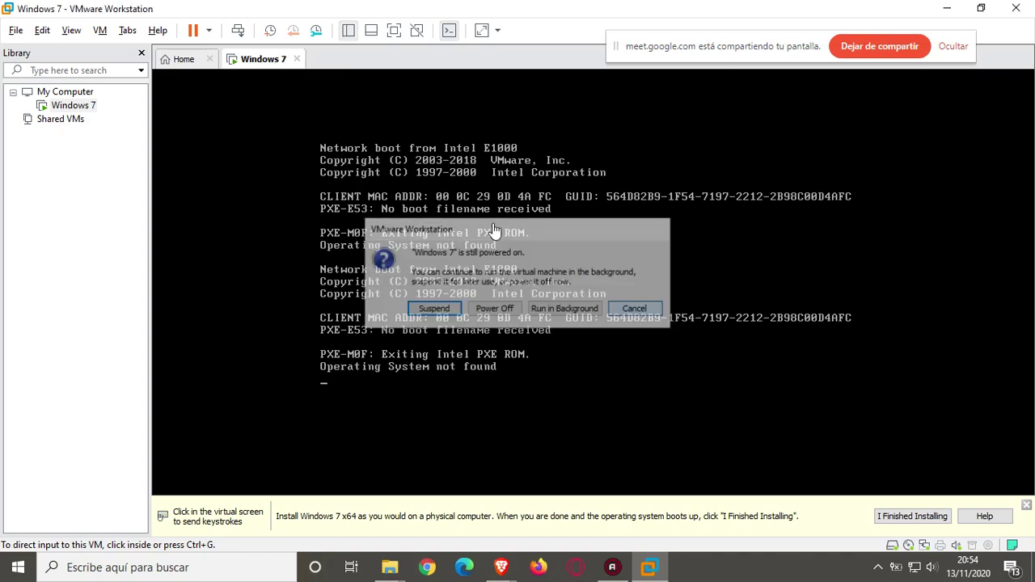
left_click(297, 59)
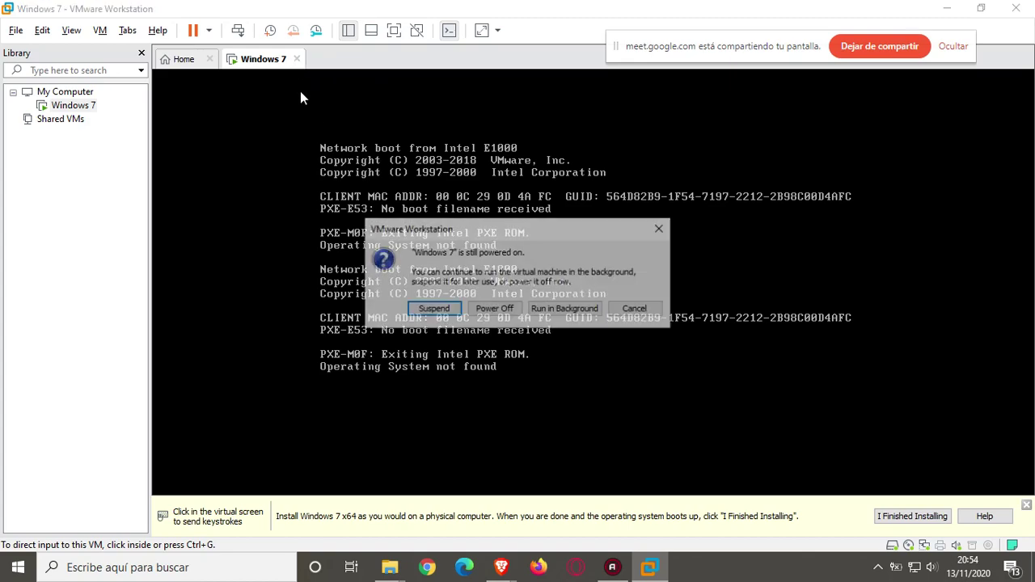
left_click(431, 310)
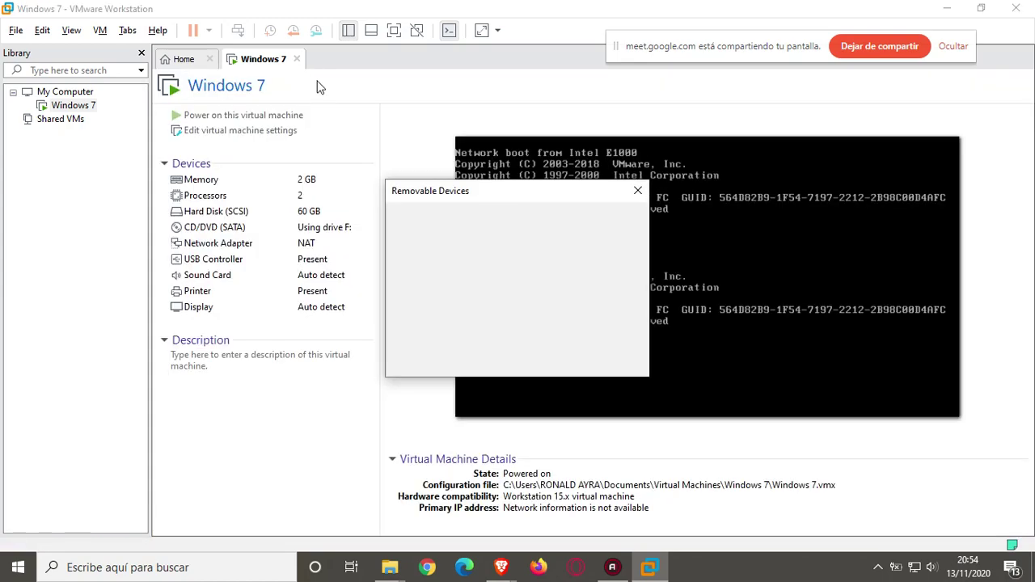
left_click(638, 193)
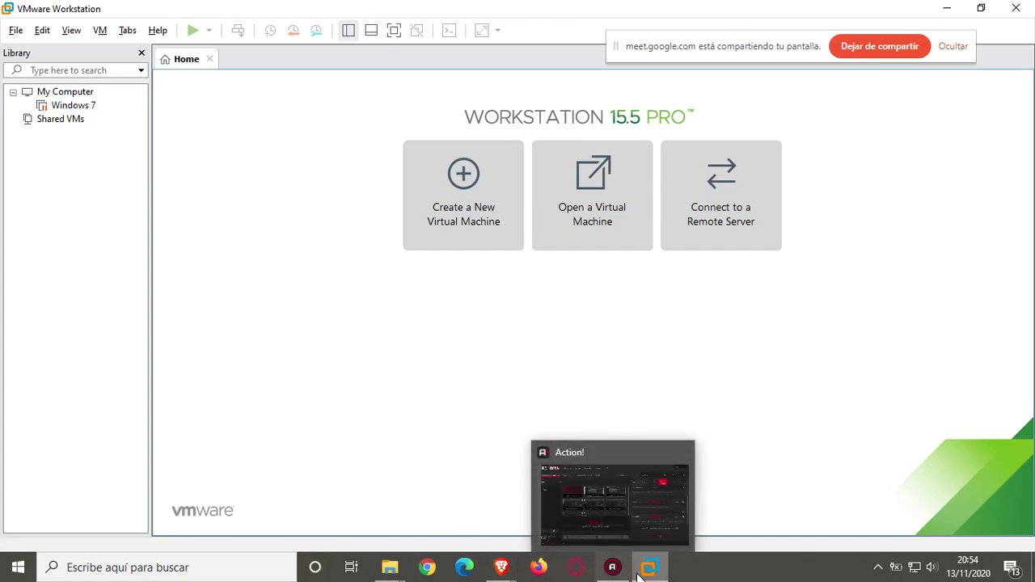
- Switch to File Explorer's Descargas folder, run rufus-3.12 as administrator with permission granted, and move its window aside
mouse_move(639, 575)
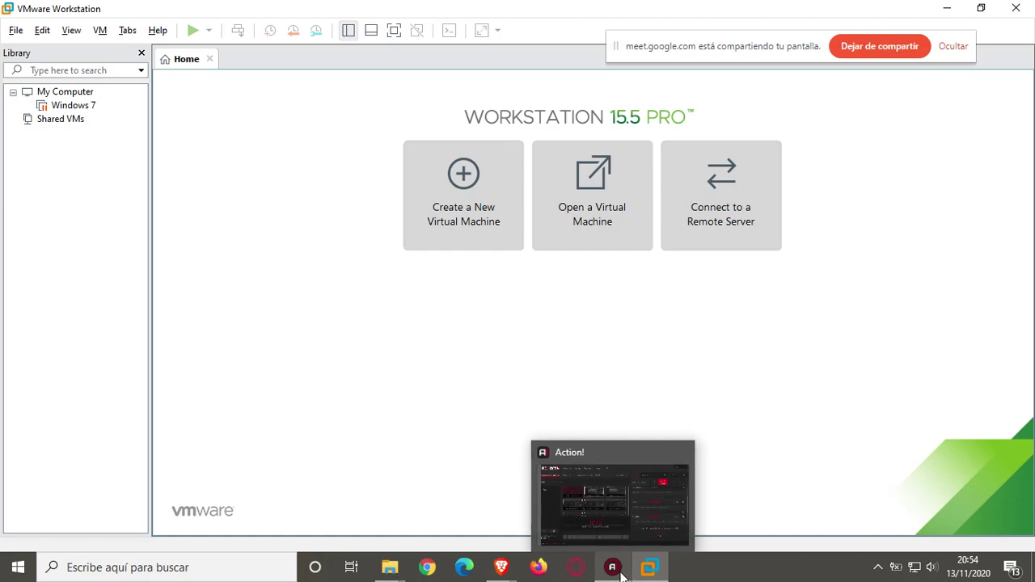
left_click(613, 568)
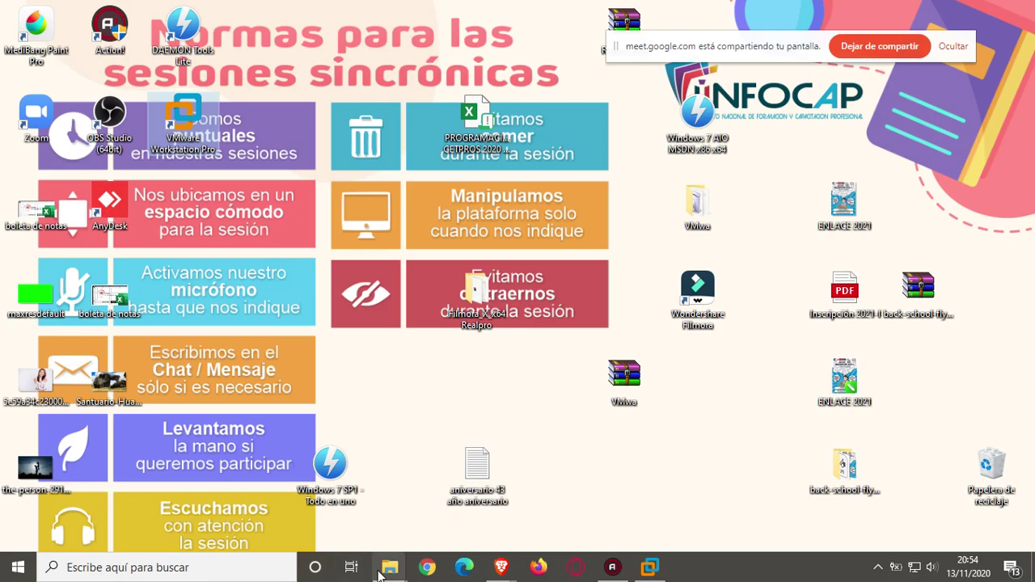
mouse_move(389, 568)
left_click(321, 499)
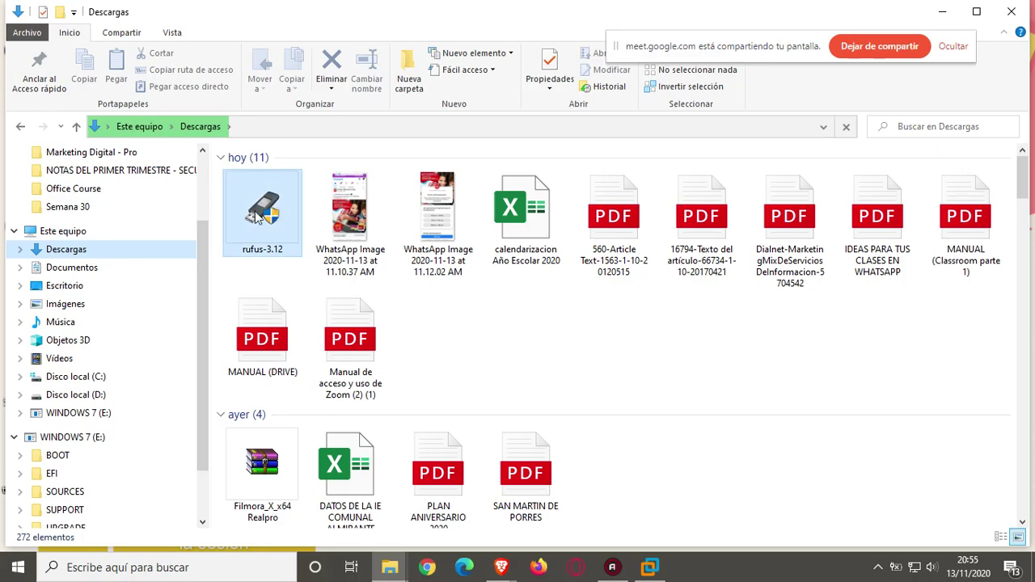
left_click(261, 209)
double_click(259, 208)
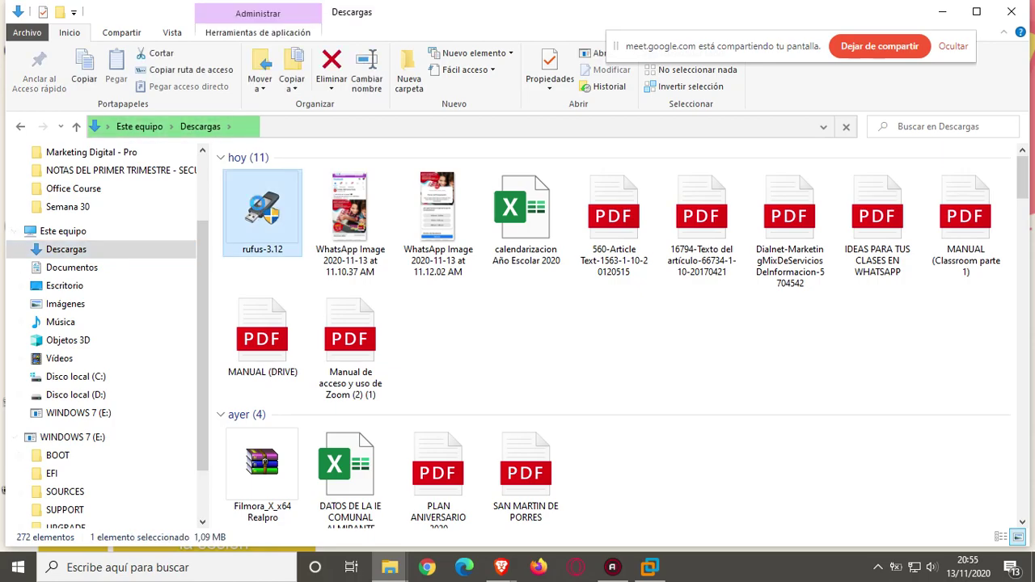
right_click(259, 207)
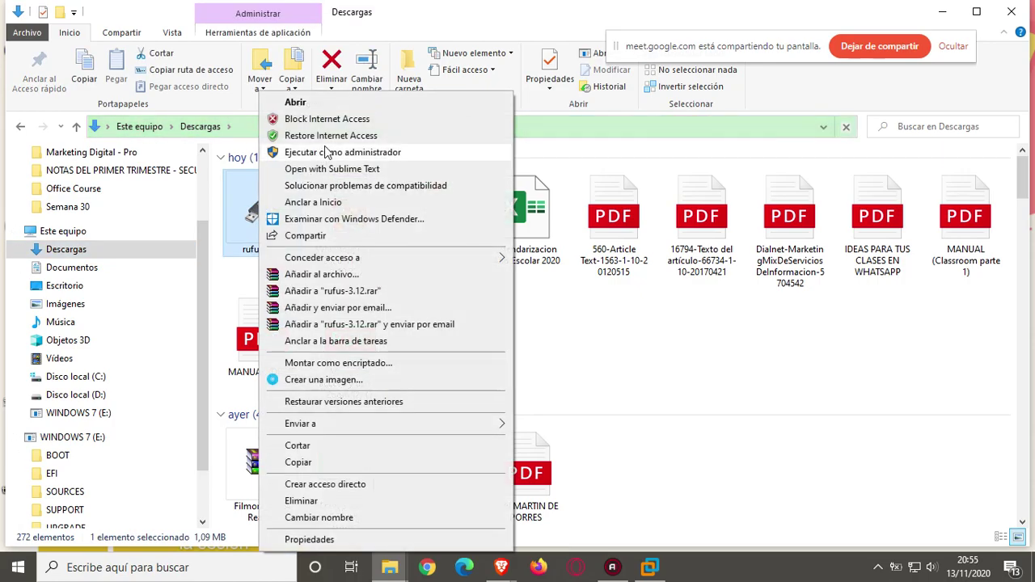
left_click(395, 151)
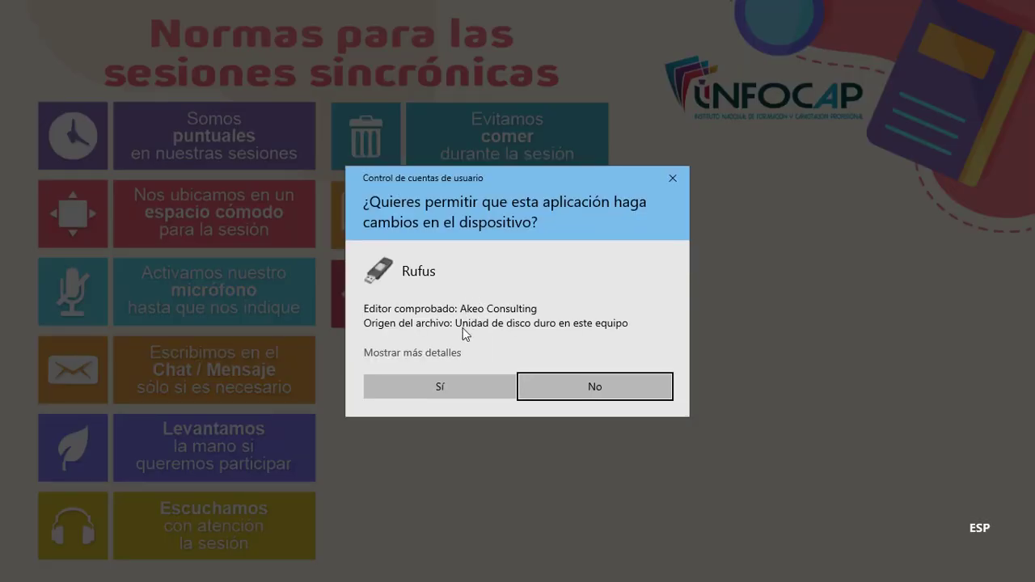
left_click(451, 383)
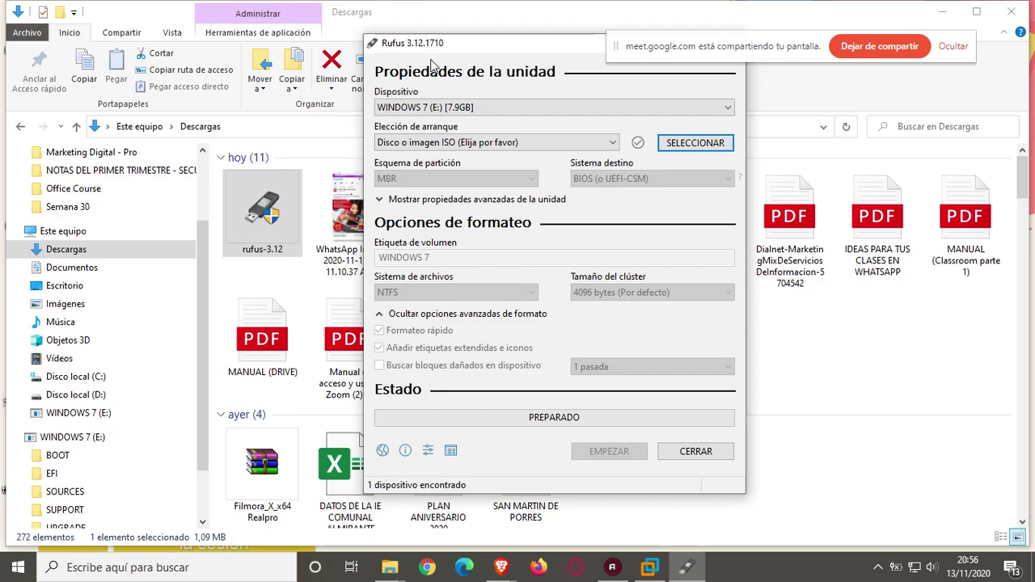
left_click_drag(494, 46, 253, 30)
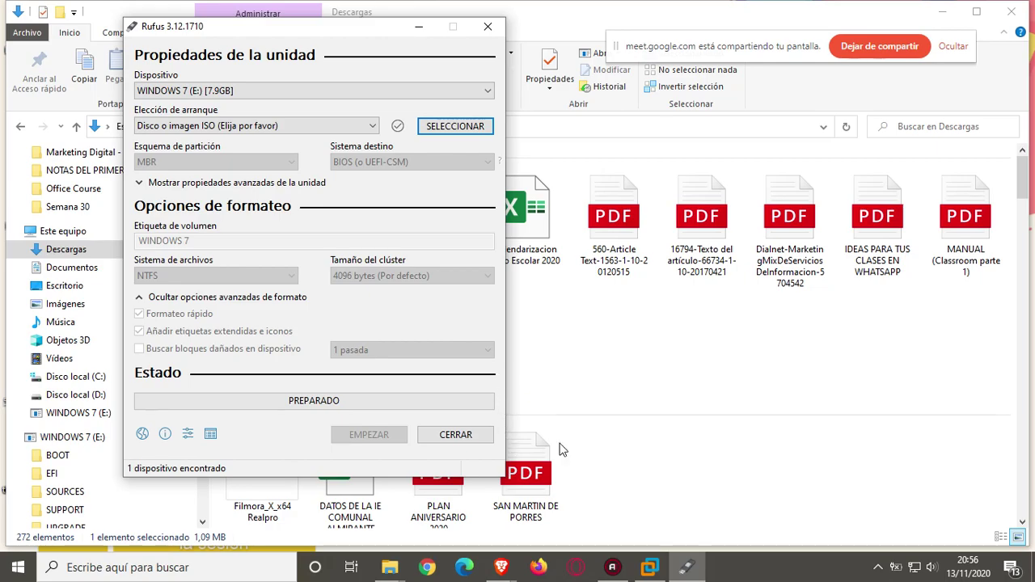
- Return to VMware Workstation, and switch to the Google Meet call in Brave to check its participants and chat
left_click(651, 568)
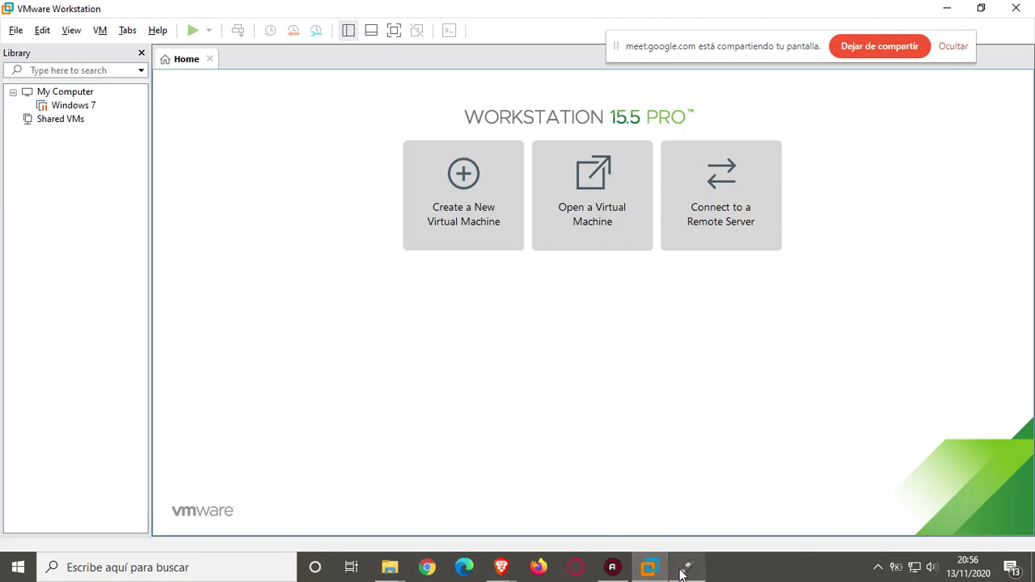
mouse_move(684, 573)
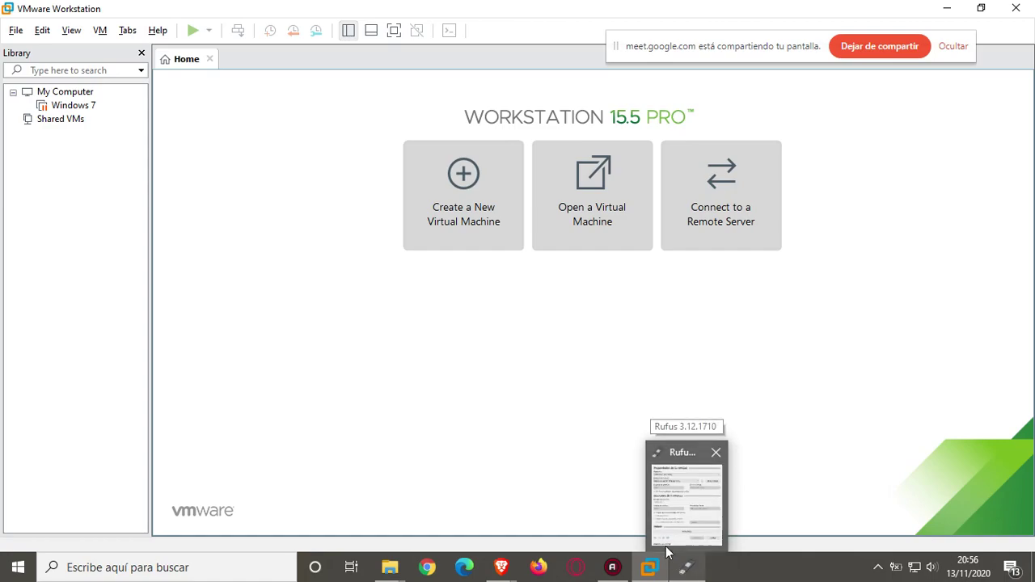
mouse_move(669, 554)
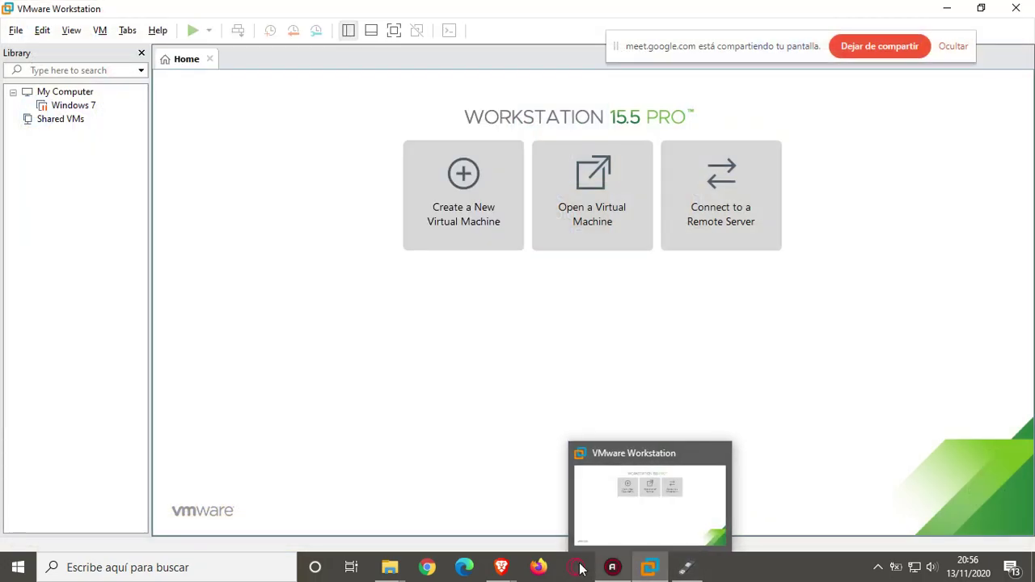
mouse_move(501, 567)
left_click(448, 508)
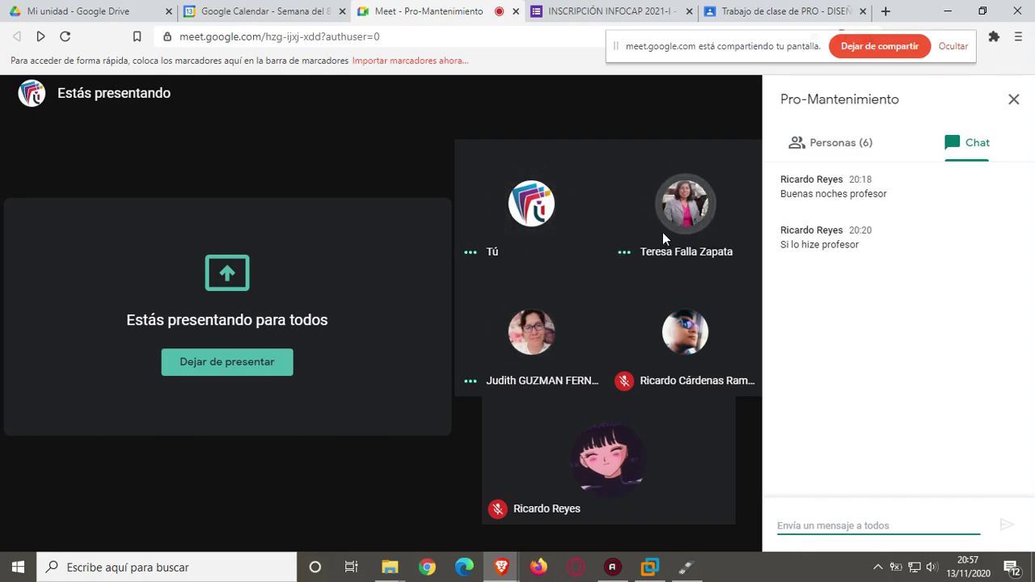
mouse_move(664, 239)
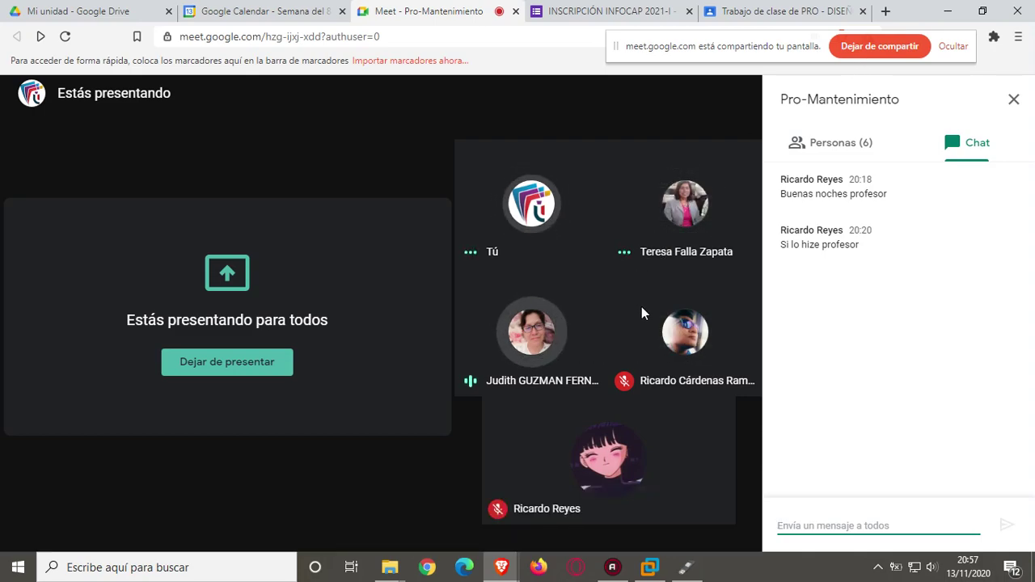
mouse_move(641, 307)
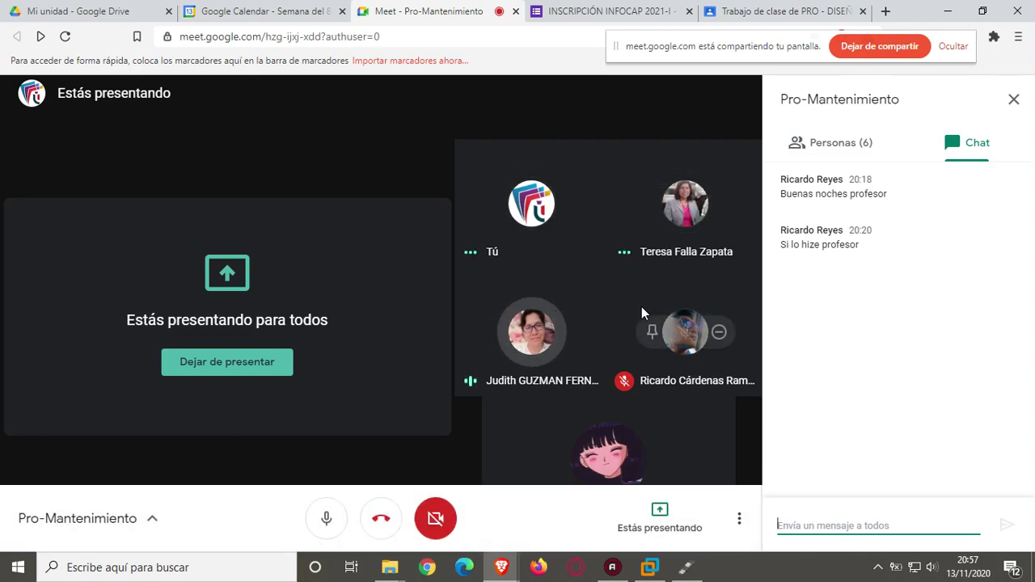
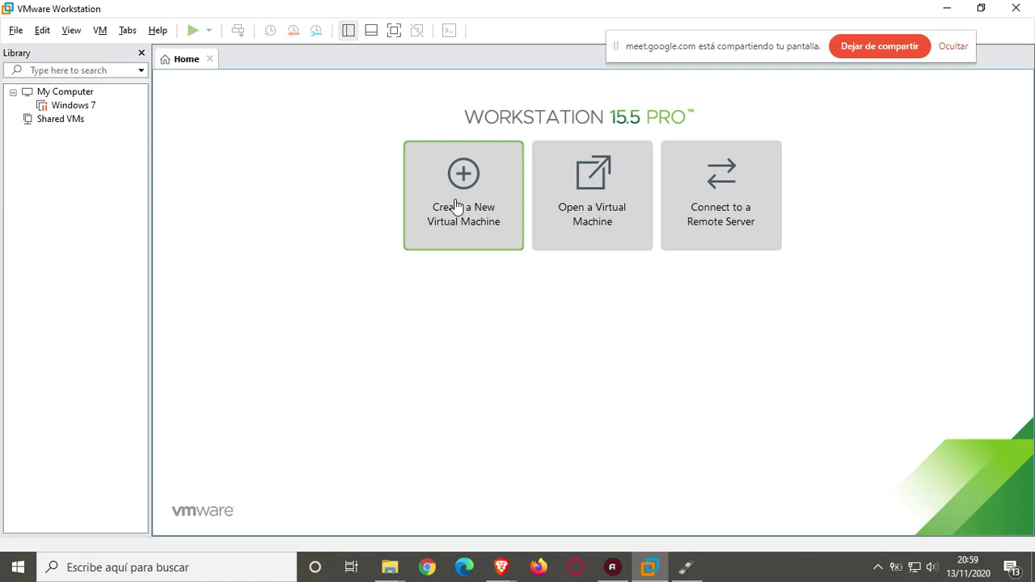
- Start a new custom virtual machine with Workstation 15.x hardware compatibility, leaving the operating system to install later
left_click(461, 196)
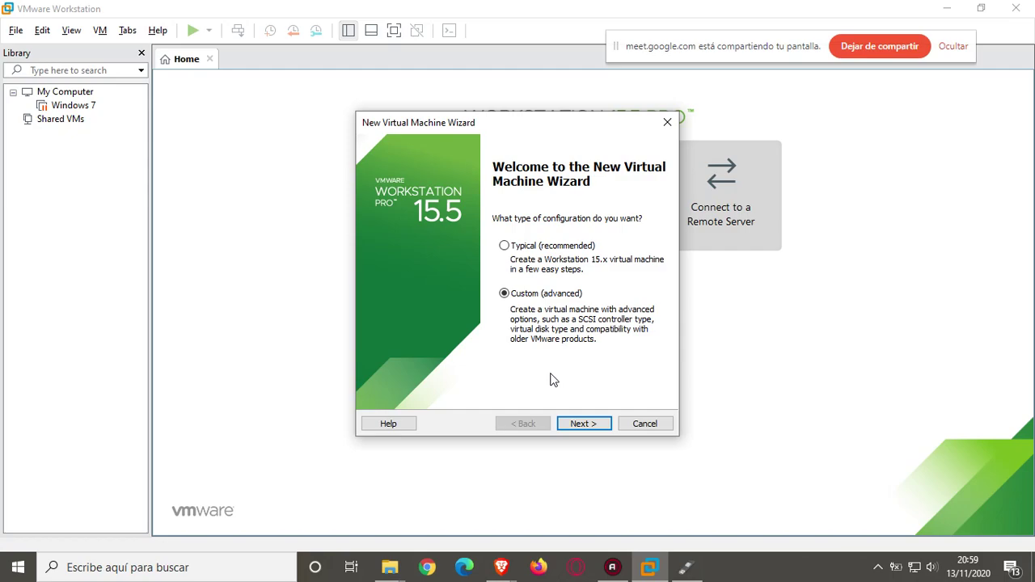
left_click(583, 423)
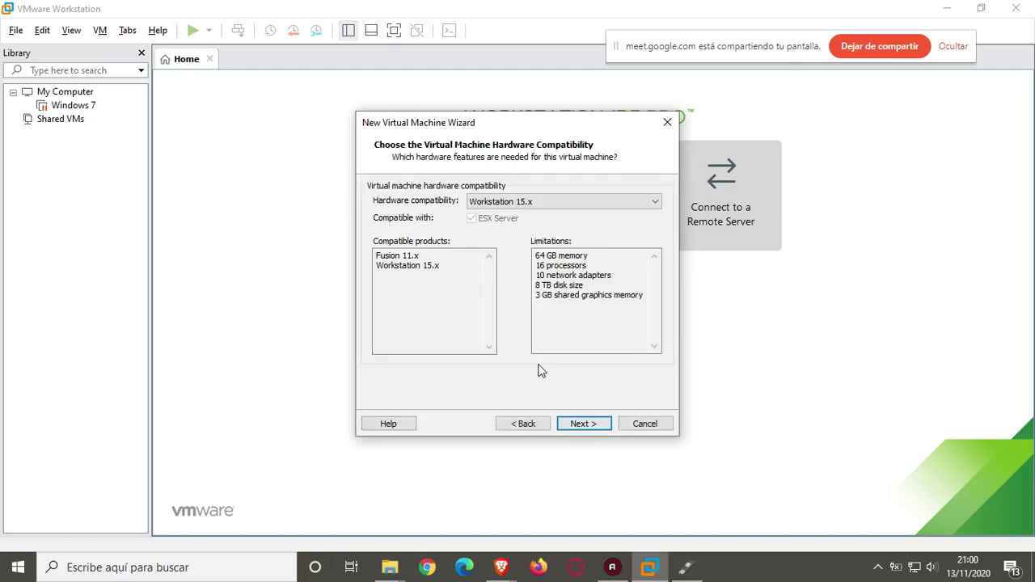
left_click(581, 422)
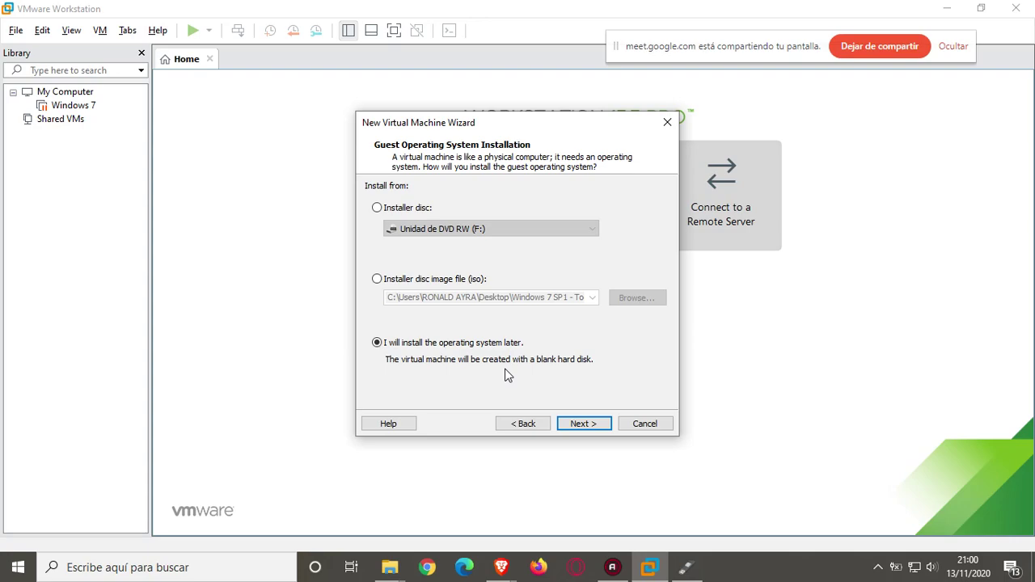
left_click(578, 425)
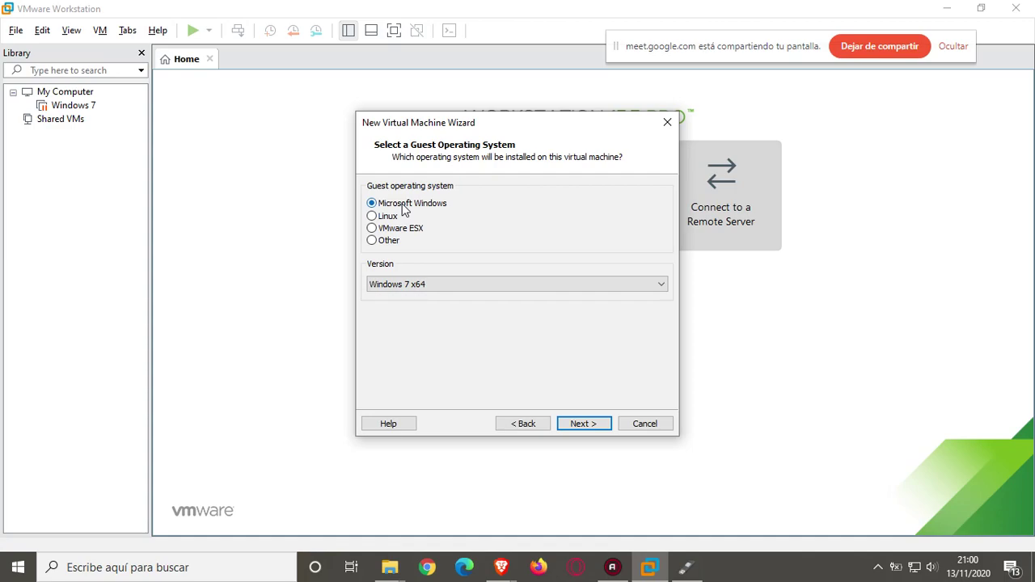
- Choose Microsoft Windows as the guest operating system, with Windows 7 x64 as the version
left_click(405, 285)
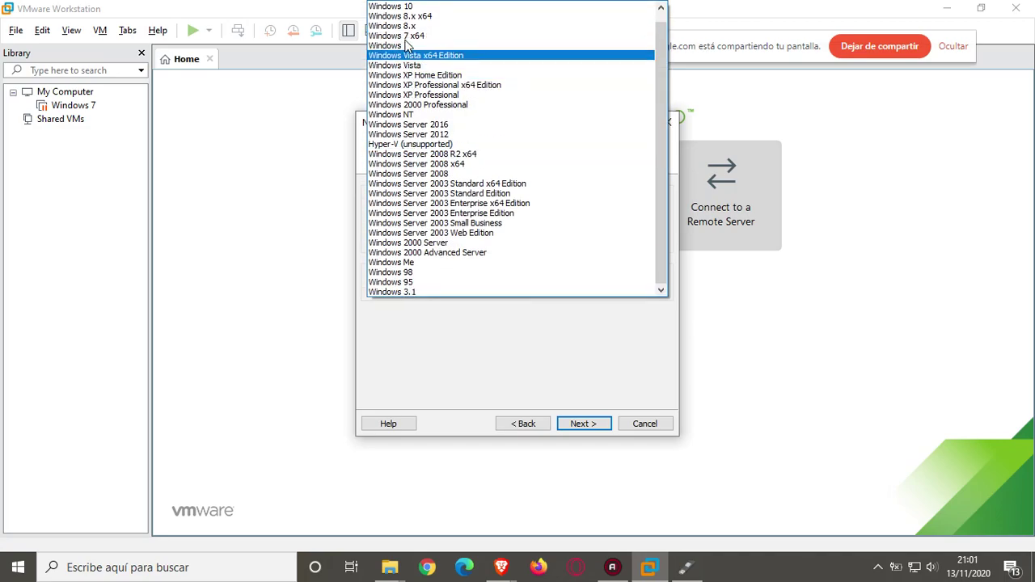
left_click(408, 36)
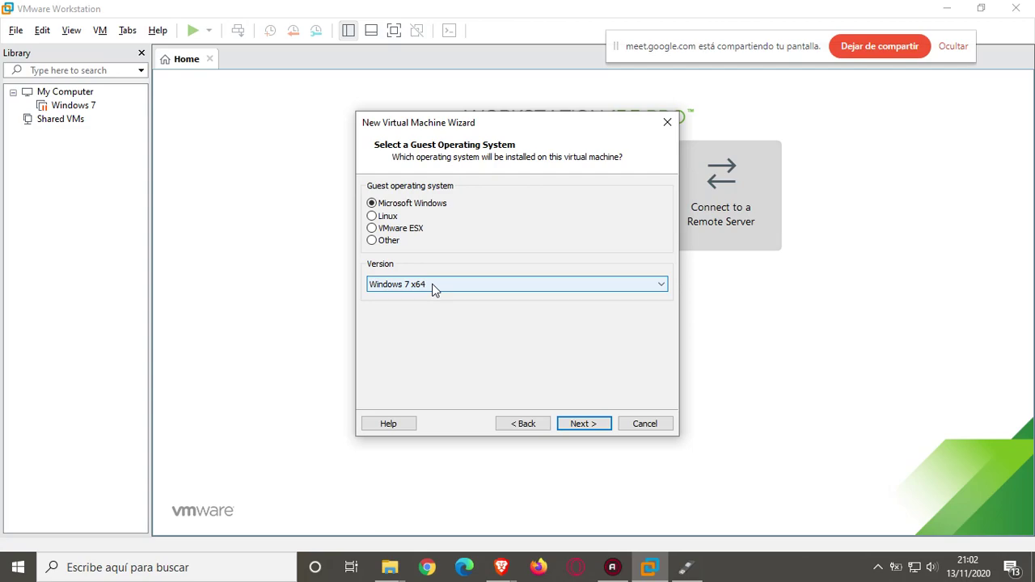
left_click(588, 425)
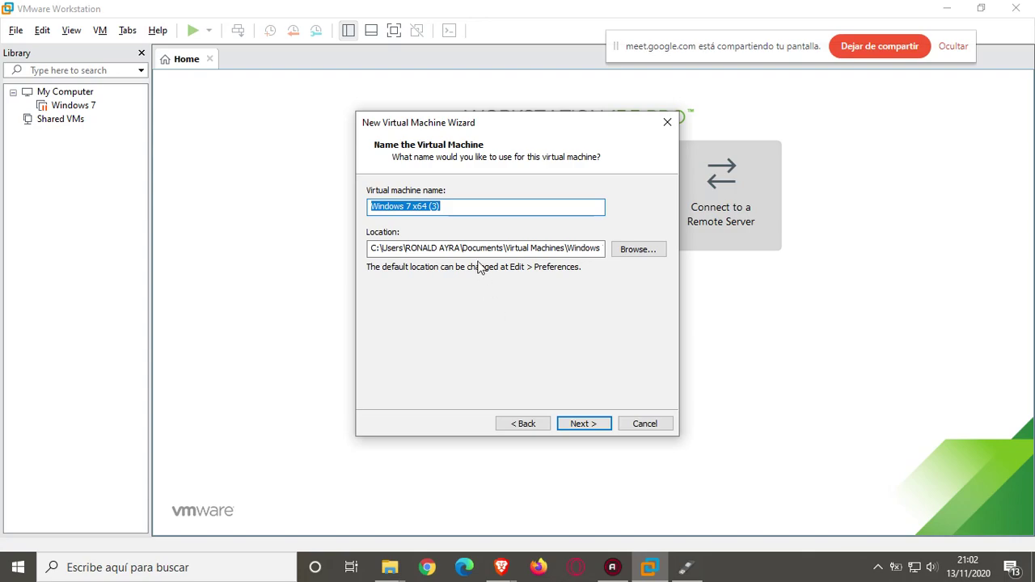
- Name the new virtual machine Windows 7 x64
left_click(452, 203)
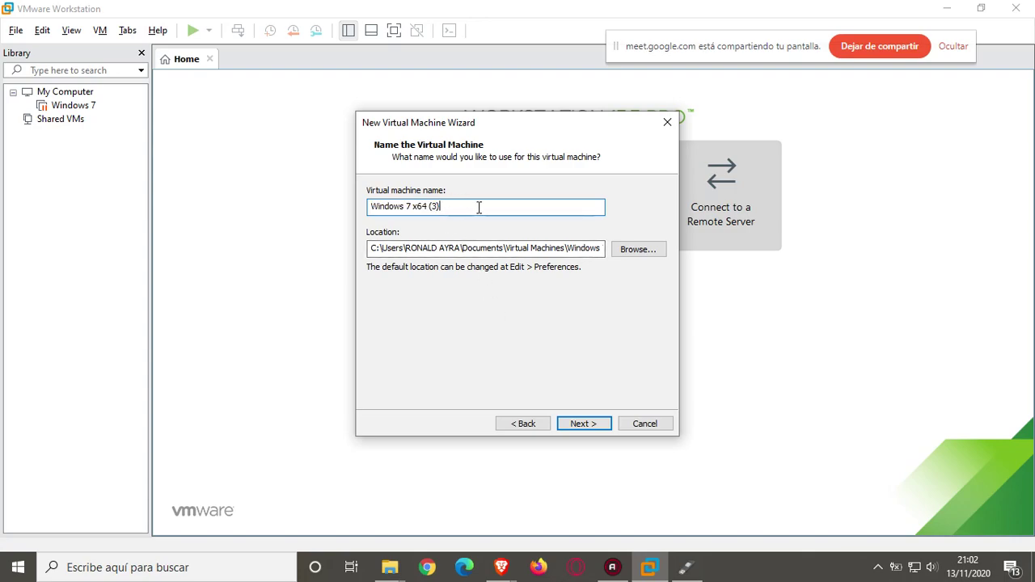
key("BackSpace")
key("BackSpace")
key("BackSpace")
key("BackSpace")
key("BackSpace")
key("BackSpace")
key("BackSpace")
key("BackSpace")
type("x64")
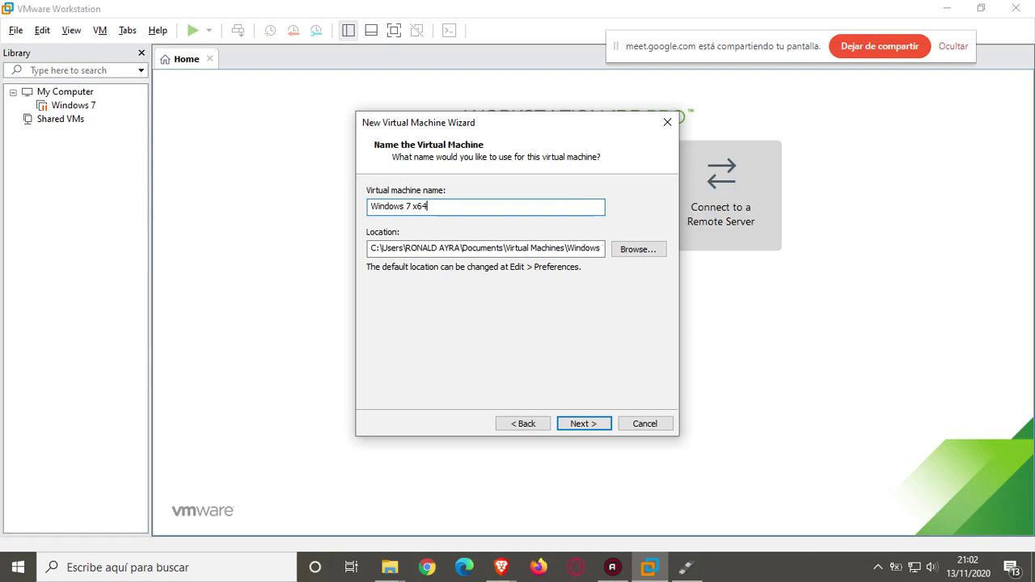
- Dismiss the duplicate-path error, rename the virtual machine Windows7, and continue to the firmware choice
left_click(576, 423)
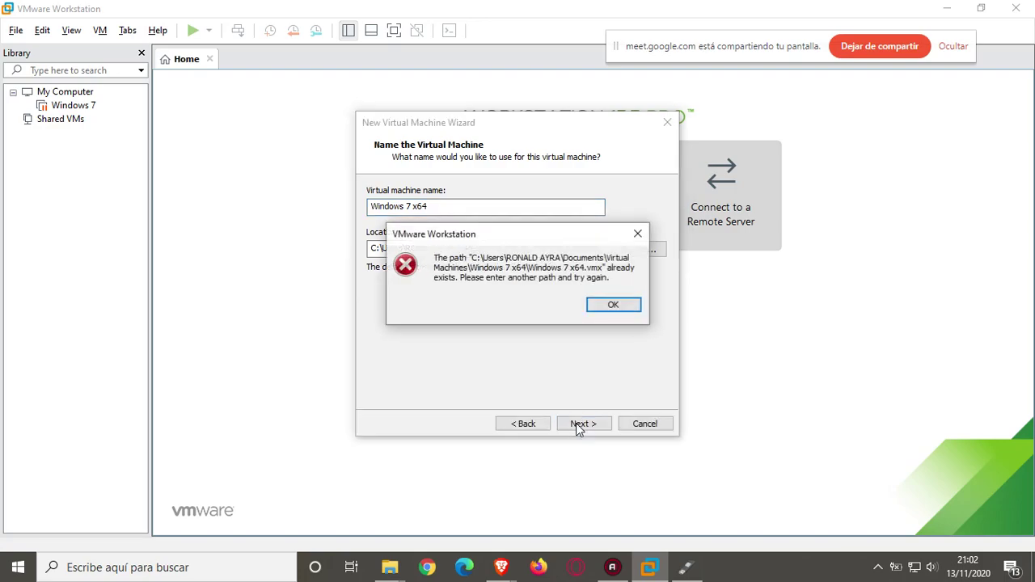
left_click(637, 234)
left_click(474, 207)
key("BackSpace")
key("BackSpace")
key("BackSpace")
key("BackSpace")
key("BackSpace")
key("BackSpace")
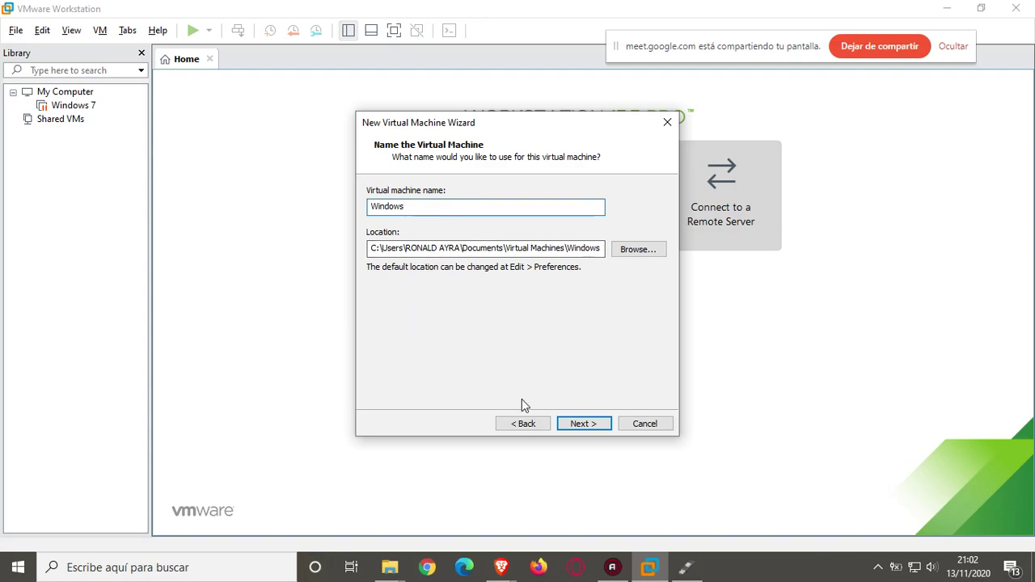
type("7")
left_click(577, 424)
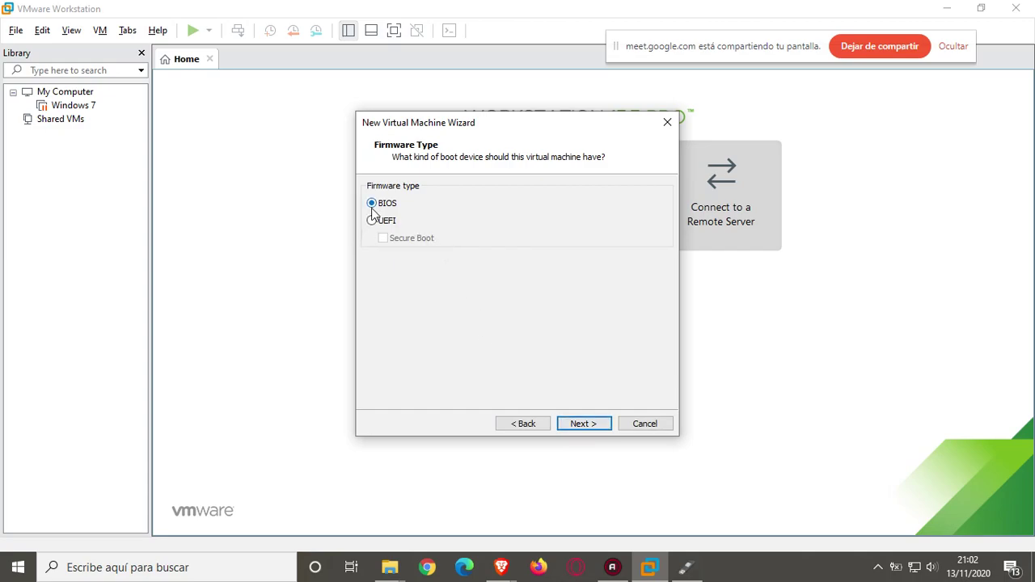
- Review the wizard's guest operating system, machine name, firmware, processor and memory settings
left_click(531, 426)
left_click(415, 206)
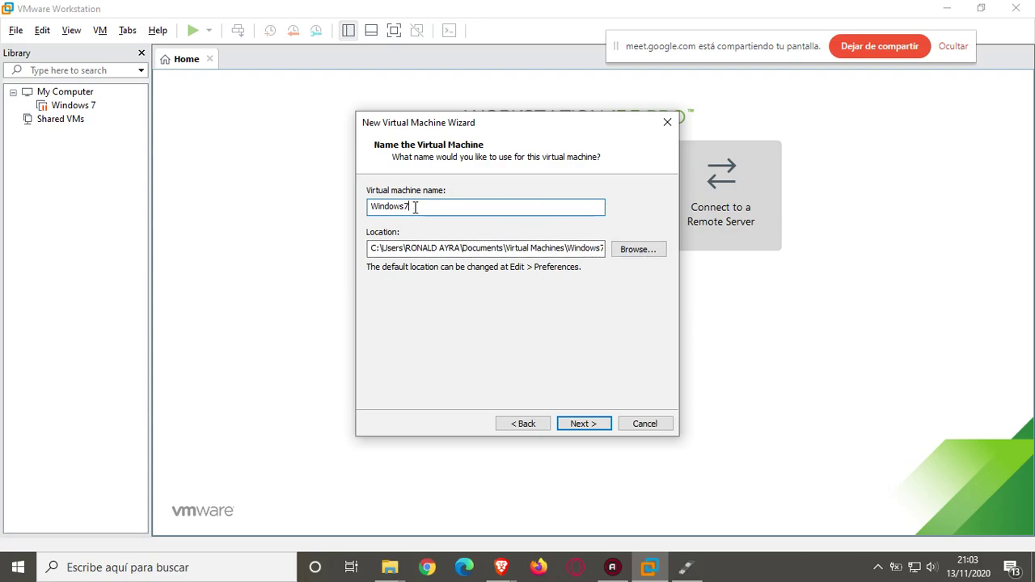
left_click(578, 425)
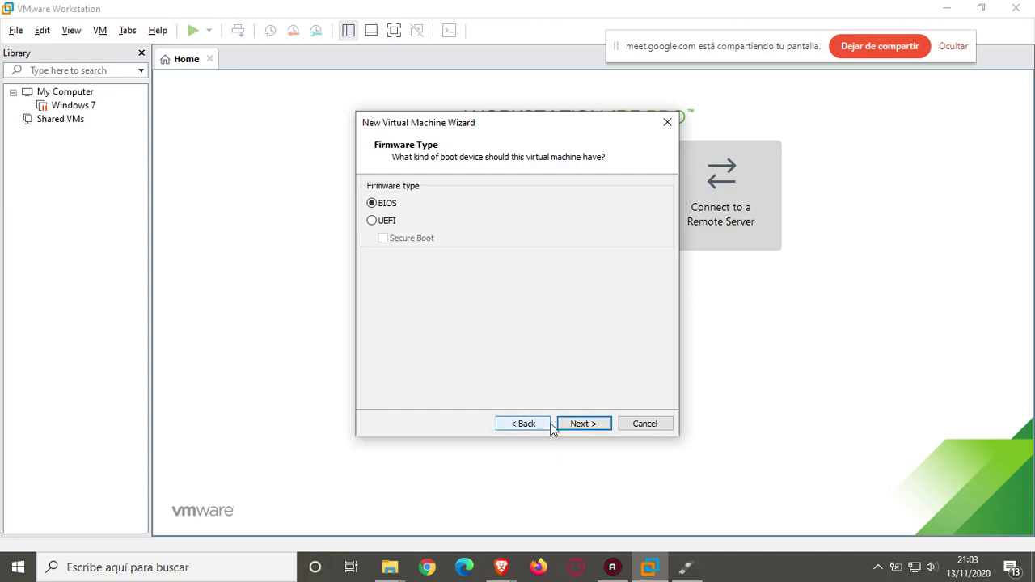
left_click(578, 427)
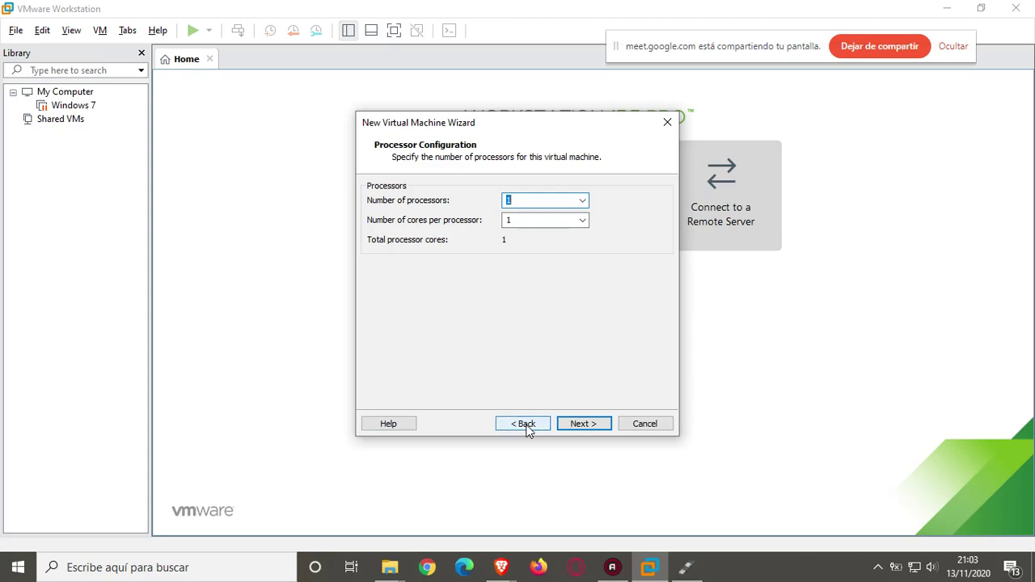
left_click(526, 427)
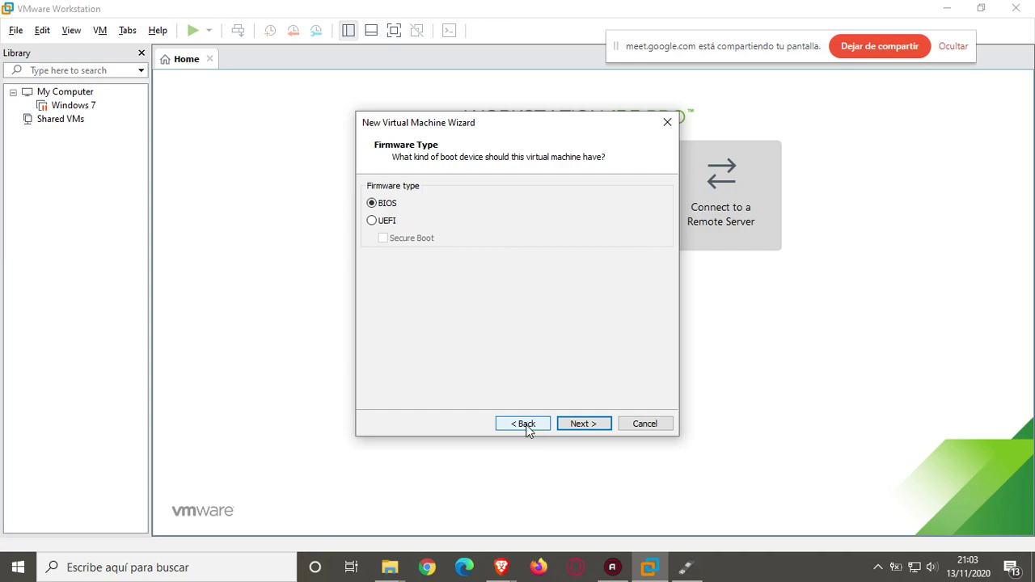
left_click(526, 427)
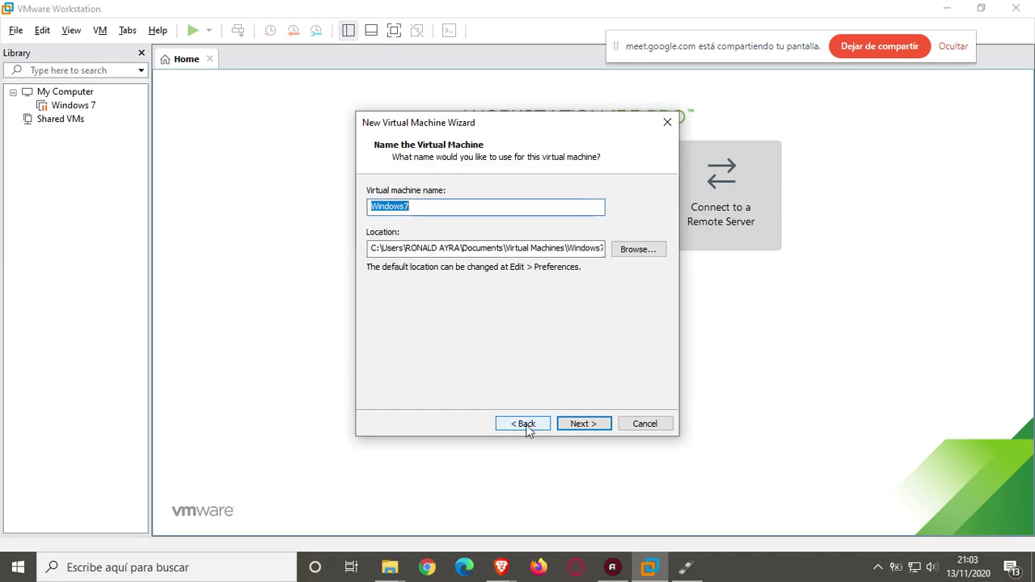
left_click(526, 427)
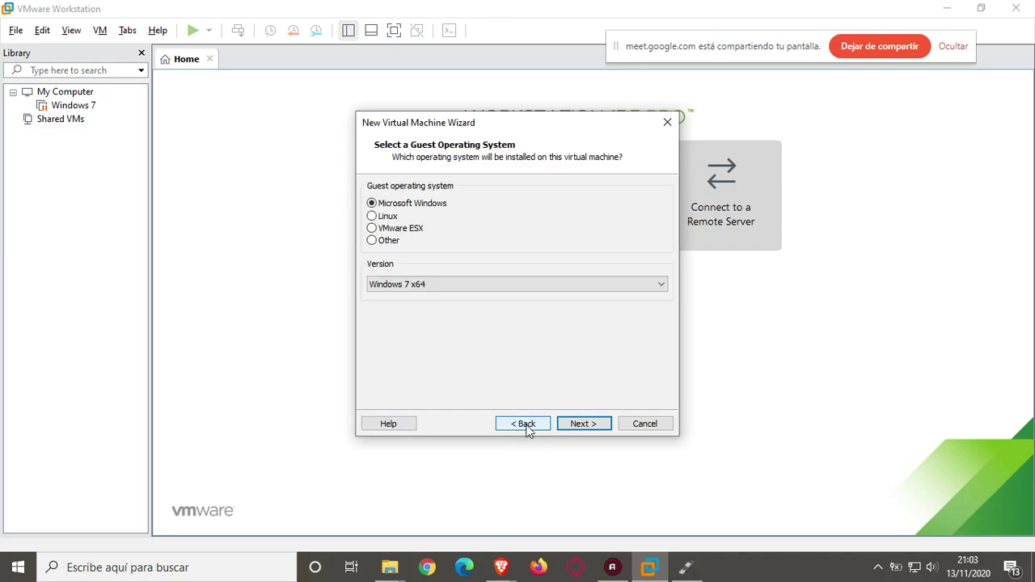
left_click(576, 426)
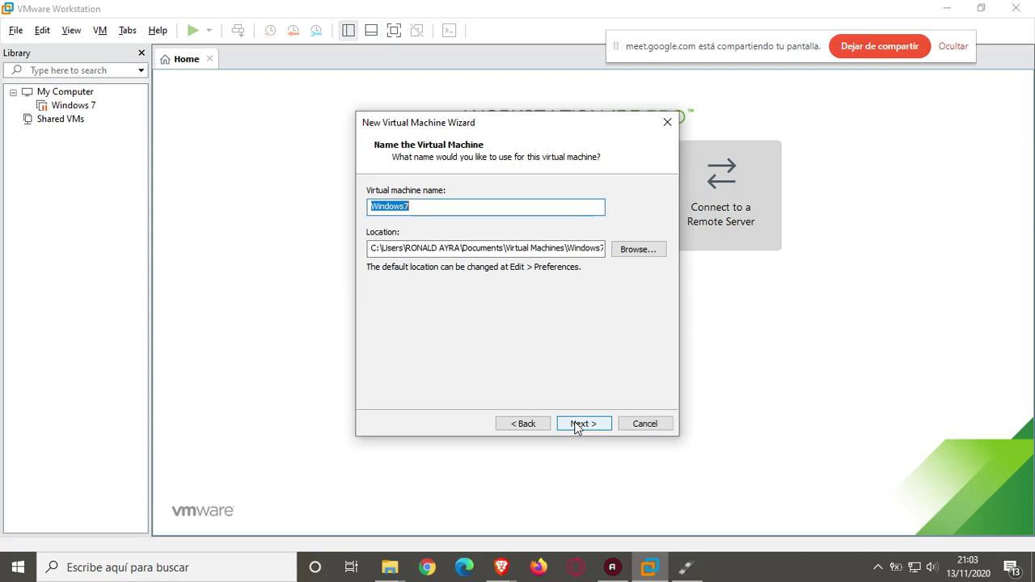
left_click(582, 424)
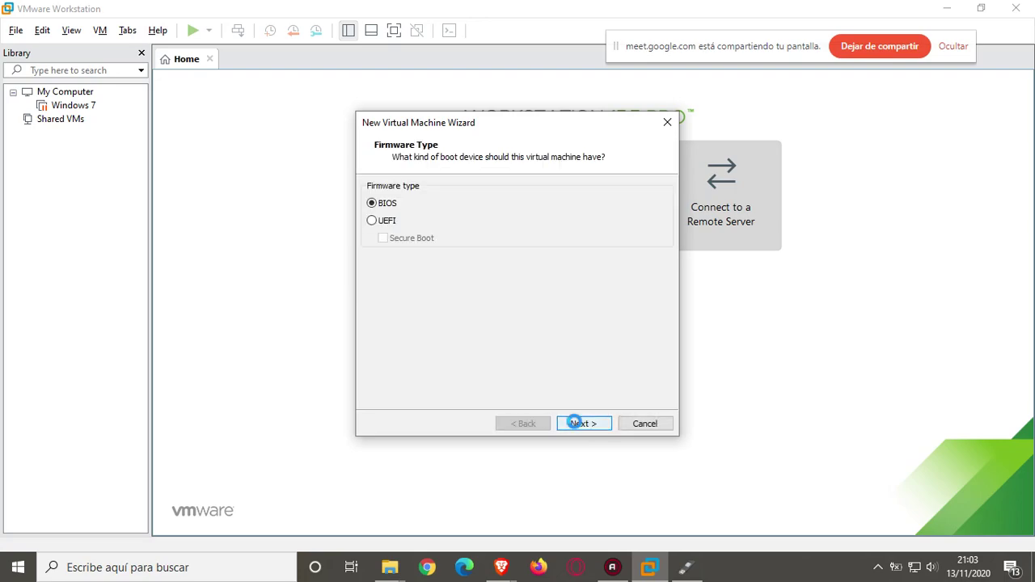
left_click(582, 424)
left_click(576, 426)
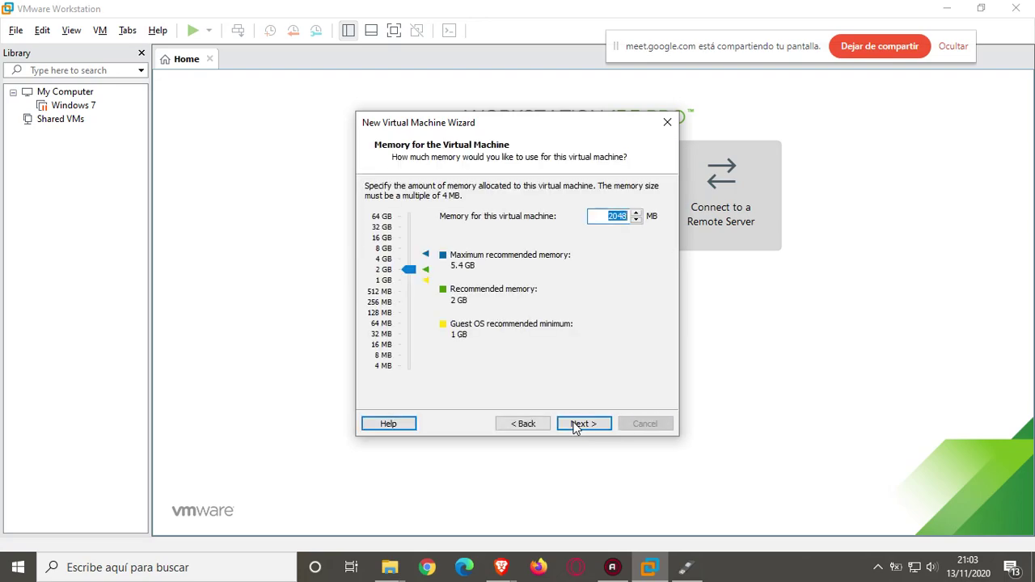
left_click(535, 427)
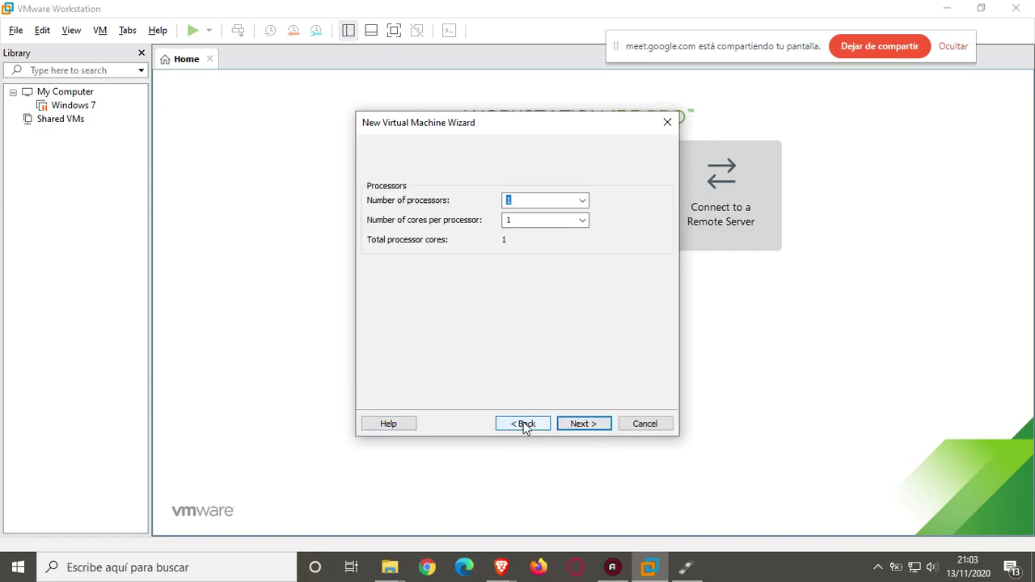
left_click(526, 426)
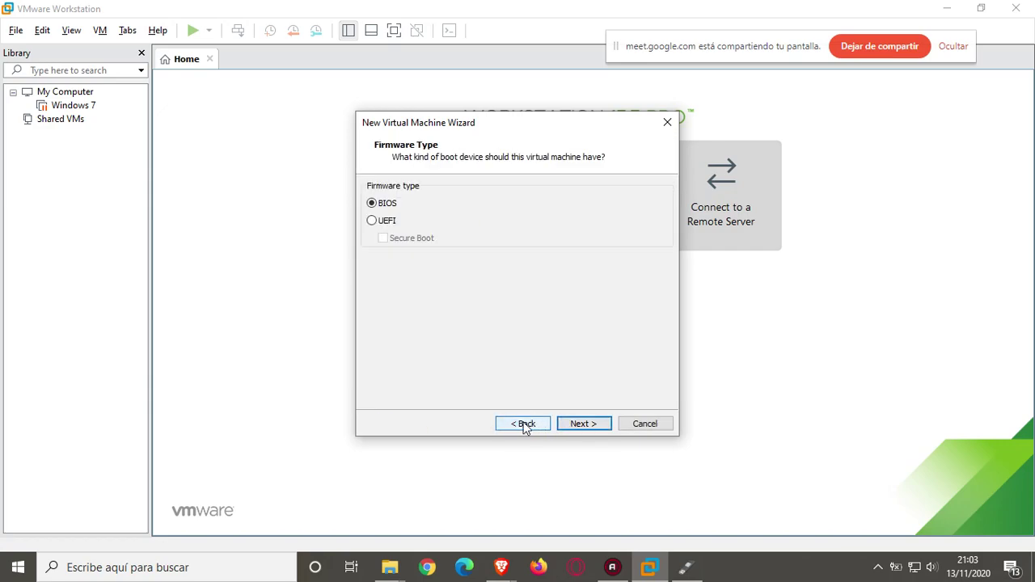
left_click(525, 426)
left_click(577, 424)
left_click(524, 427)
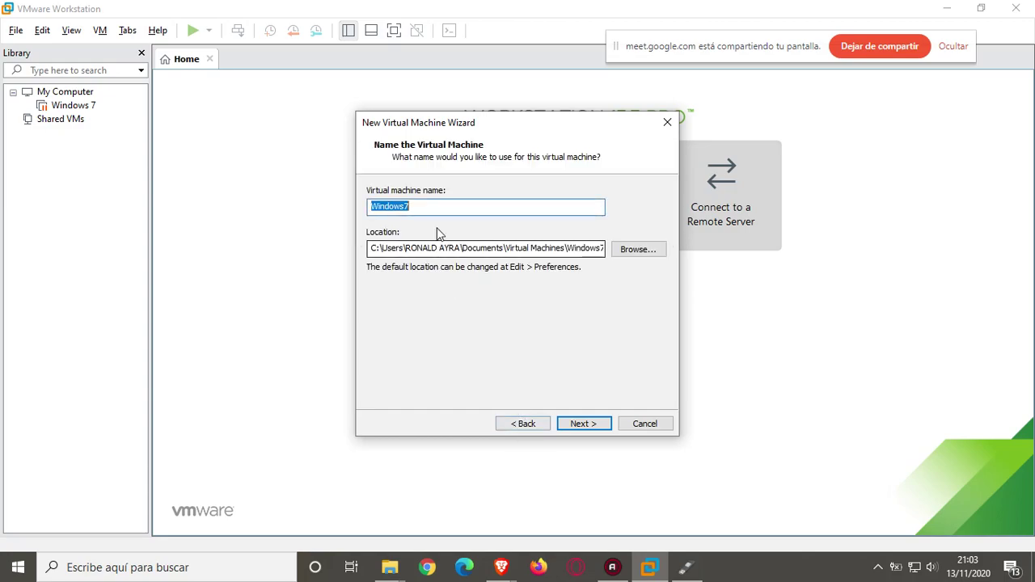
left_click(431, 208)
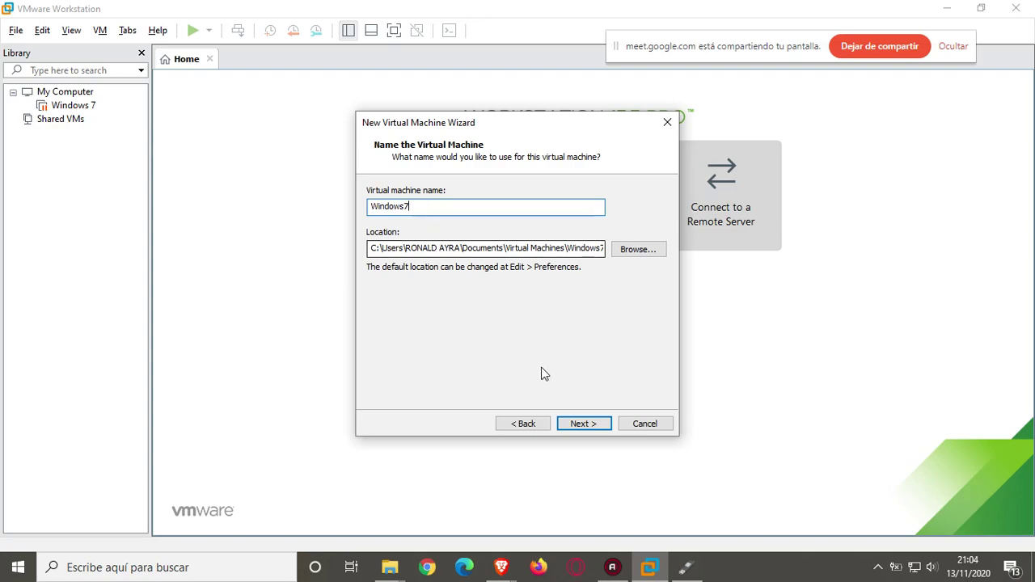
- Accept the Windows7 name, BIOS firmware, one processor with one core, and 2048 MB of memory
left_click(571, 425)
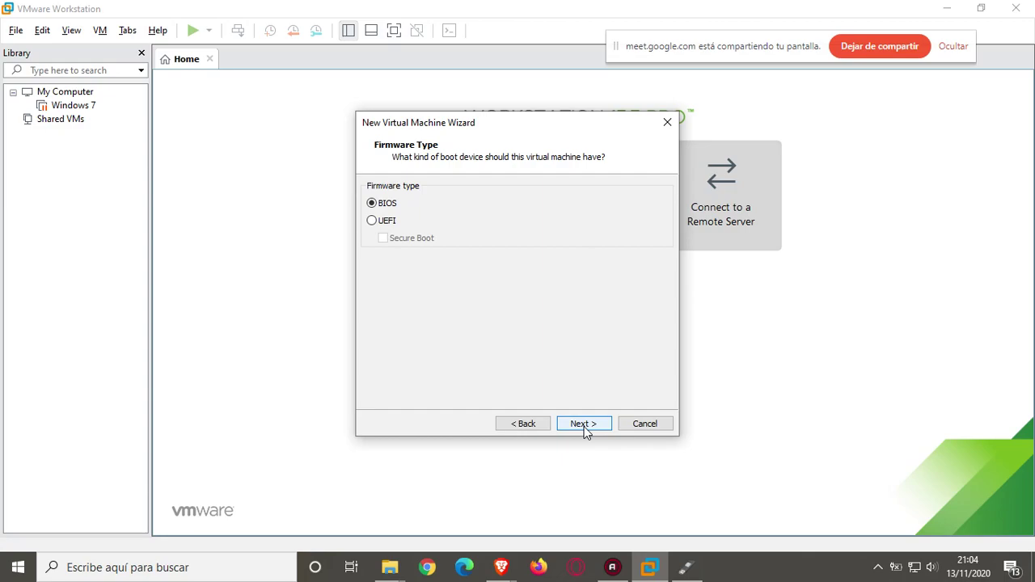
left_click(583, 424)
left_click(583, 424)
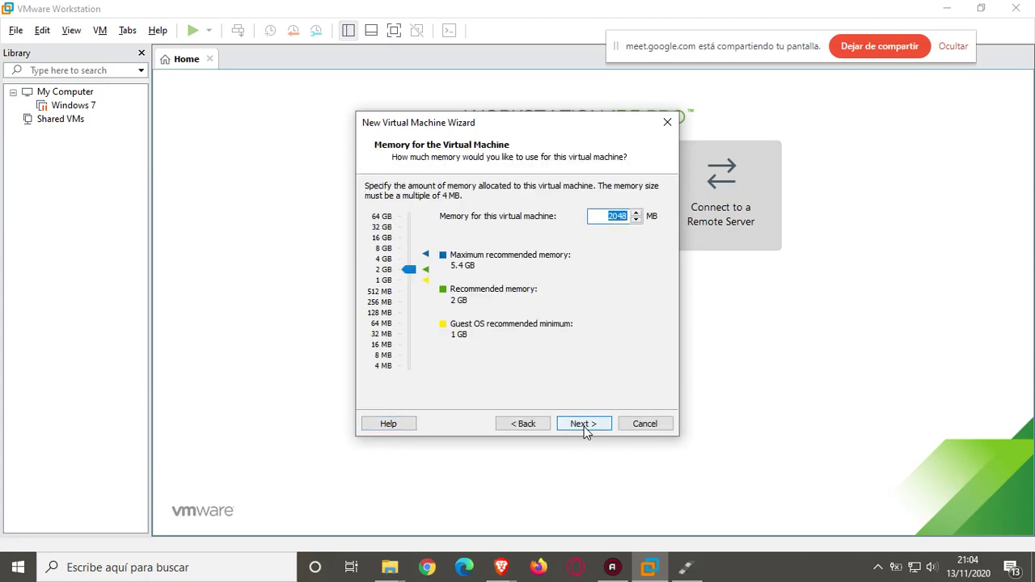
left_click(584, 424)
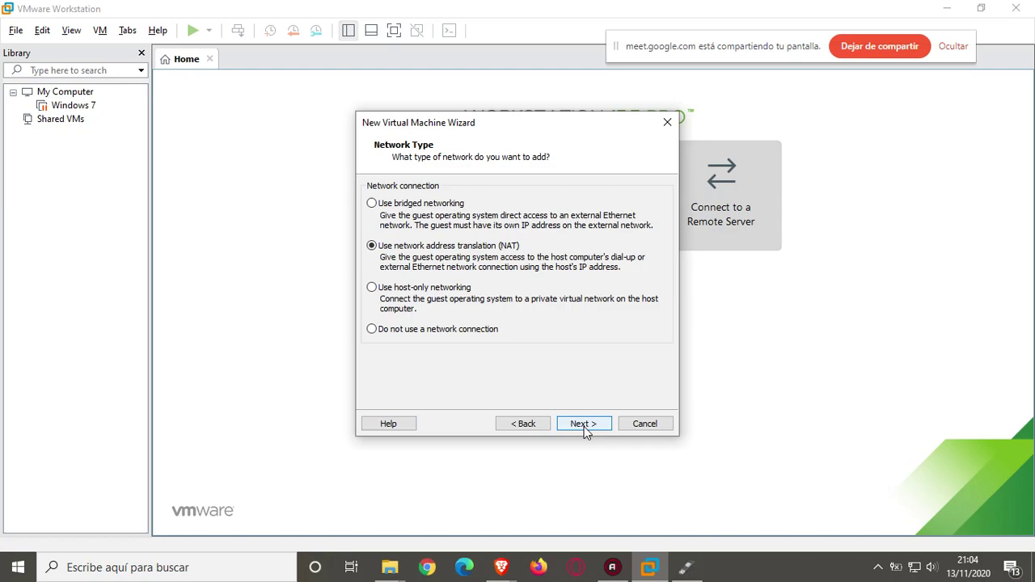
- Accept network address translation (NAT) as the network type and LSI Logic SAS as the SCSI controller
left_click(584, 424)
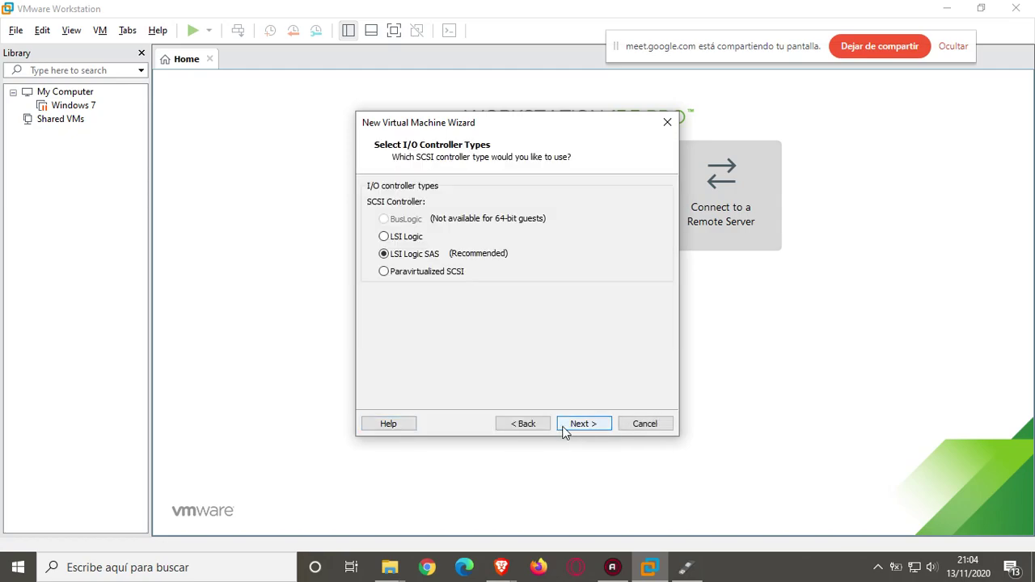
left_click(516, 426)
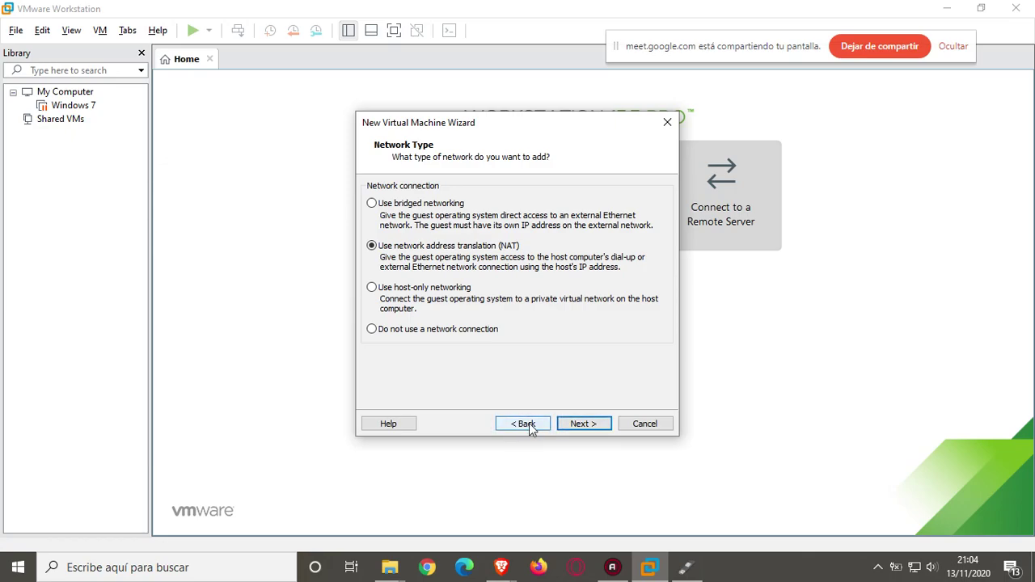
left_click(568, 428)
left_click(568, 427)
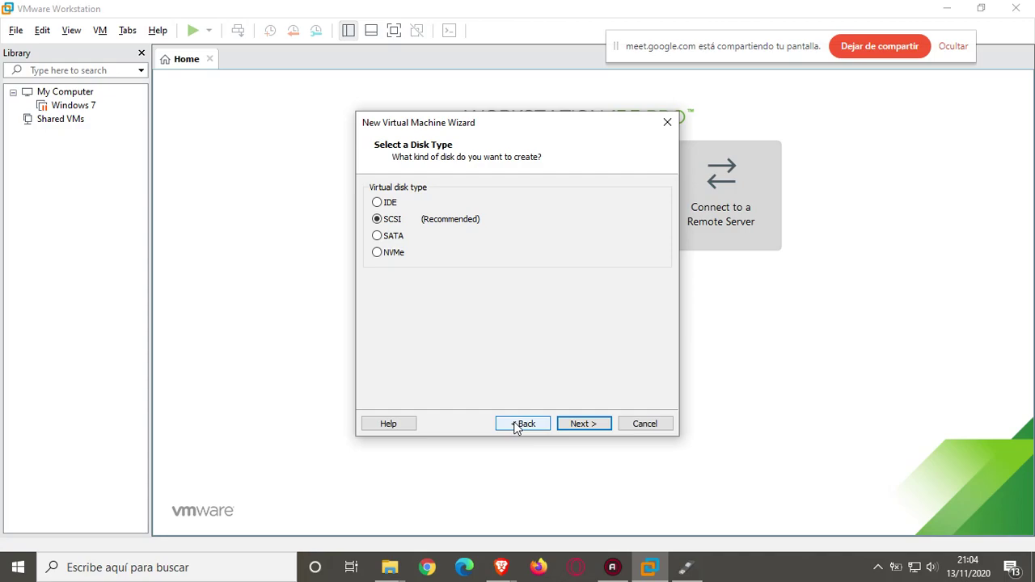
- Give the machine a new 60 GB SCSI virtual disk split into multiple files, stored as Windows7.vmdk, and finish creating it
left_click(574, 425)
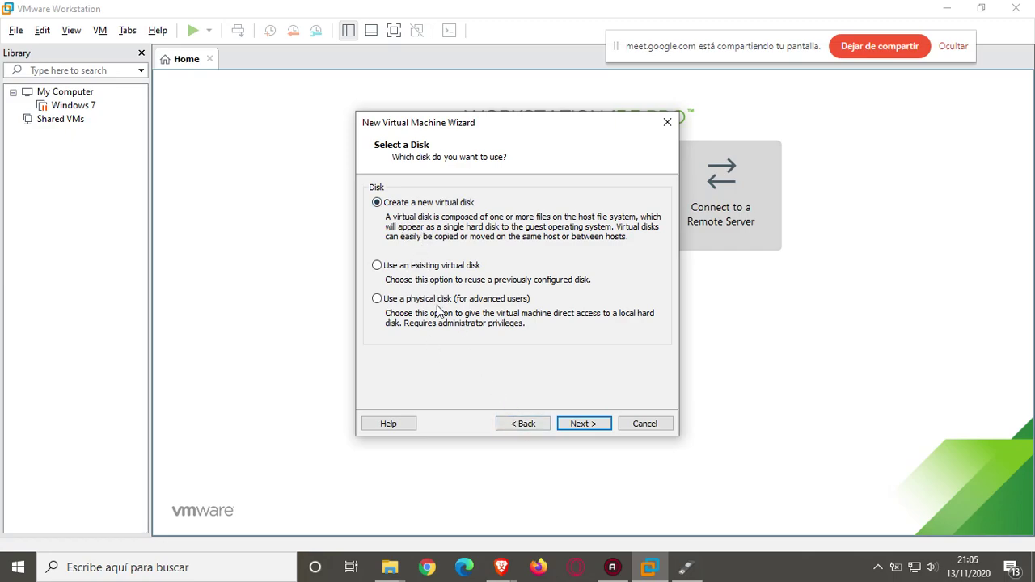
left_click(570, 424)
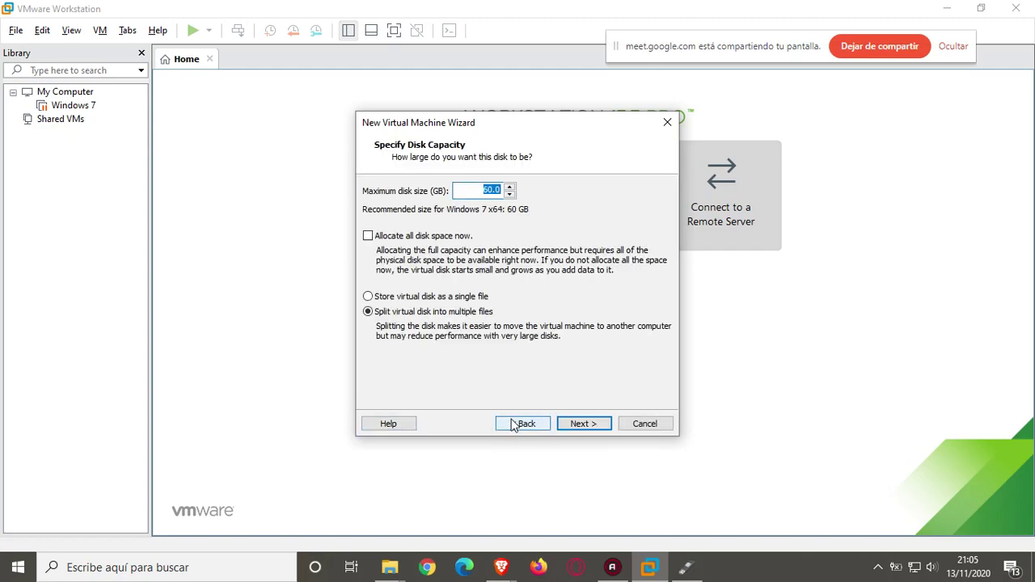
left_click(574, 425)
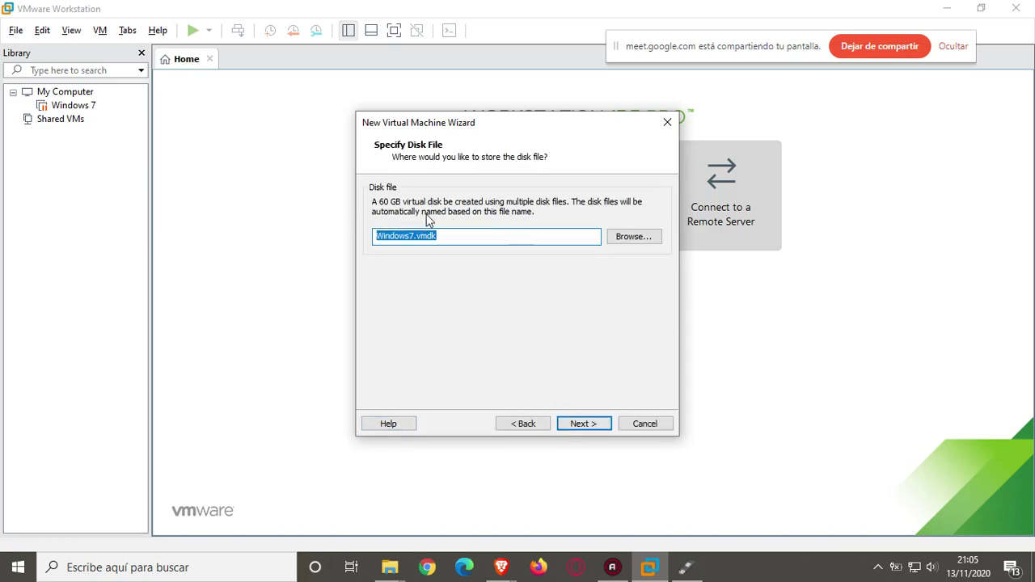
left_click(574, 427)
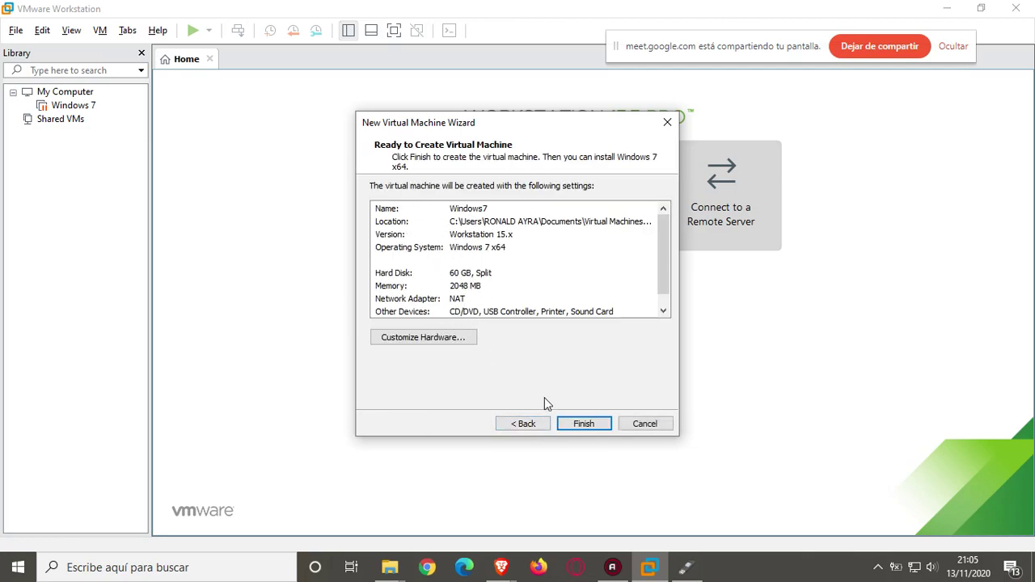
left_click(583, 425)
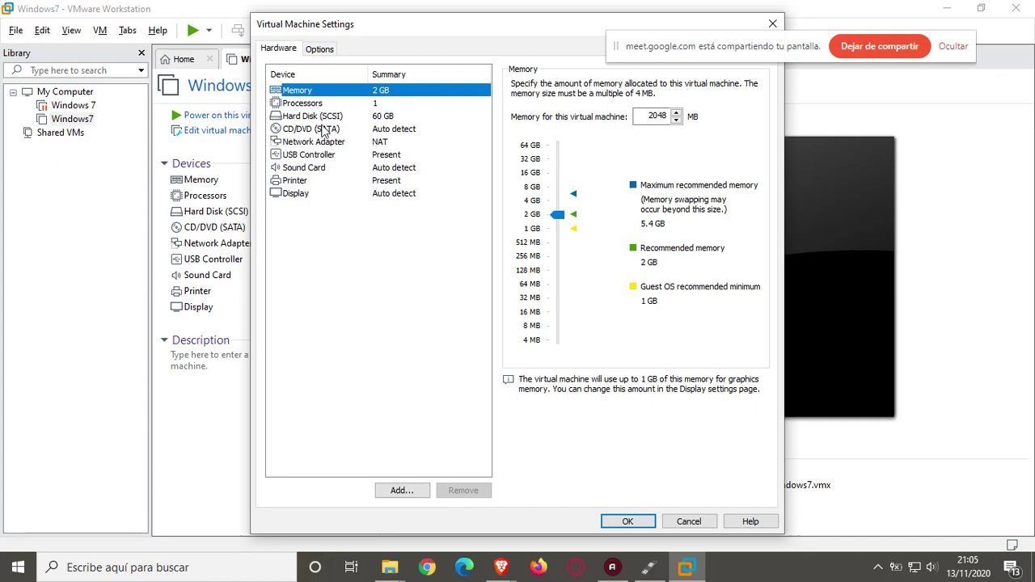
- Check the physical drive choices of the Windows7 machine's CD/DVD (SATA) device and remove that device
left_click(321, 130)
left_click(590, 158)
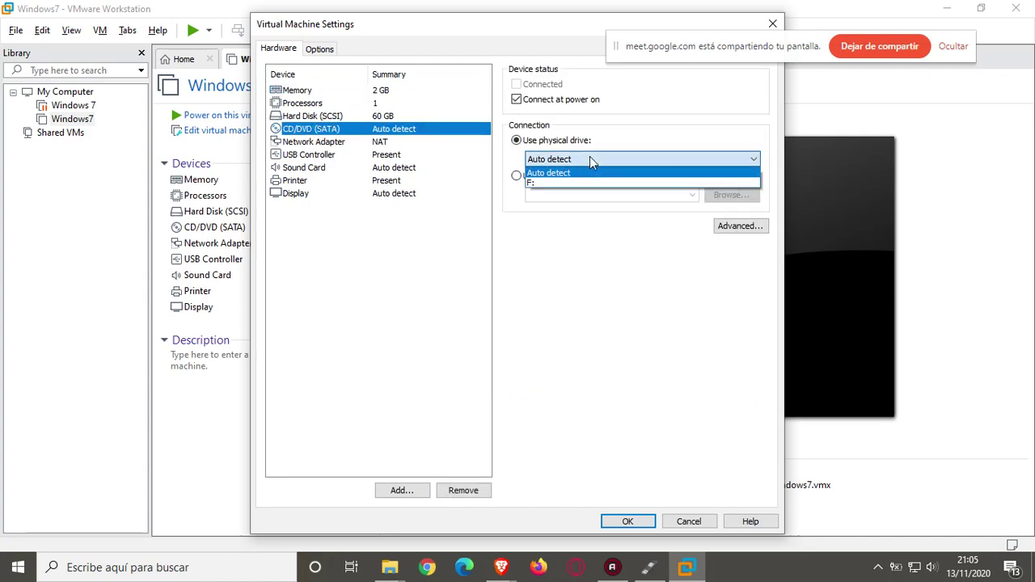
left_click(566, 188)
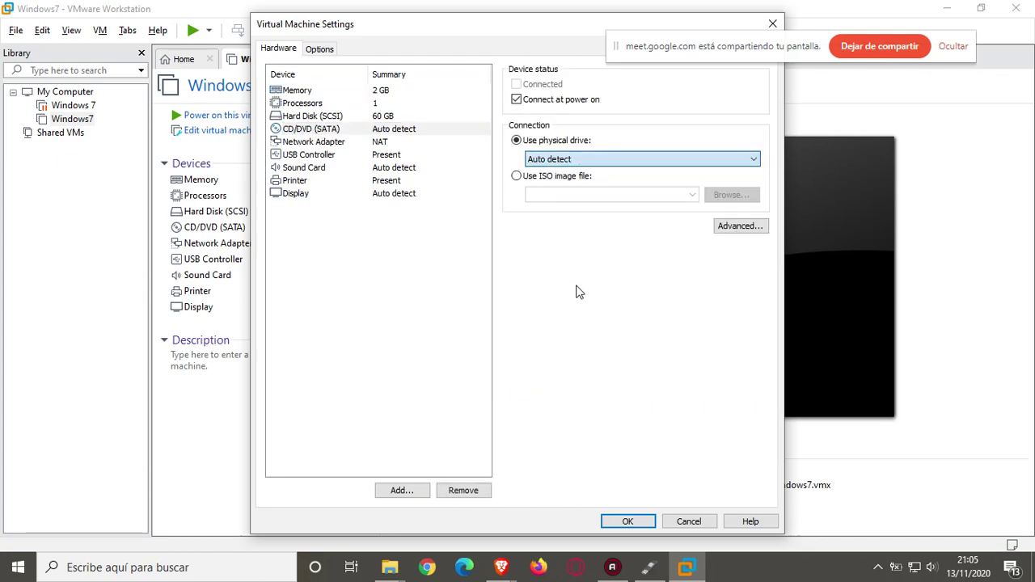
left_click(450, 492)
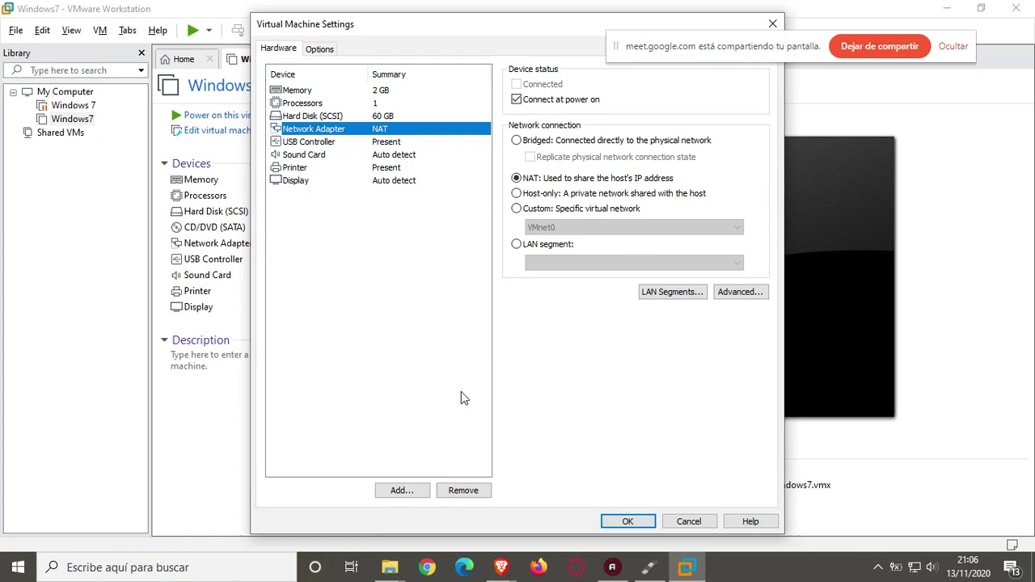
- Start adding a SCSI hard disk that uses a physical disk to the Windows7 machine, granting the required administrator privilege
left_click(373, 117)
left_click(396, 490)
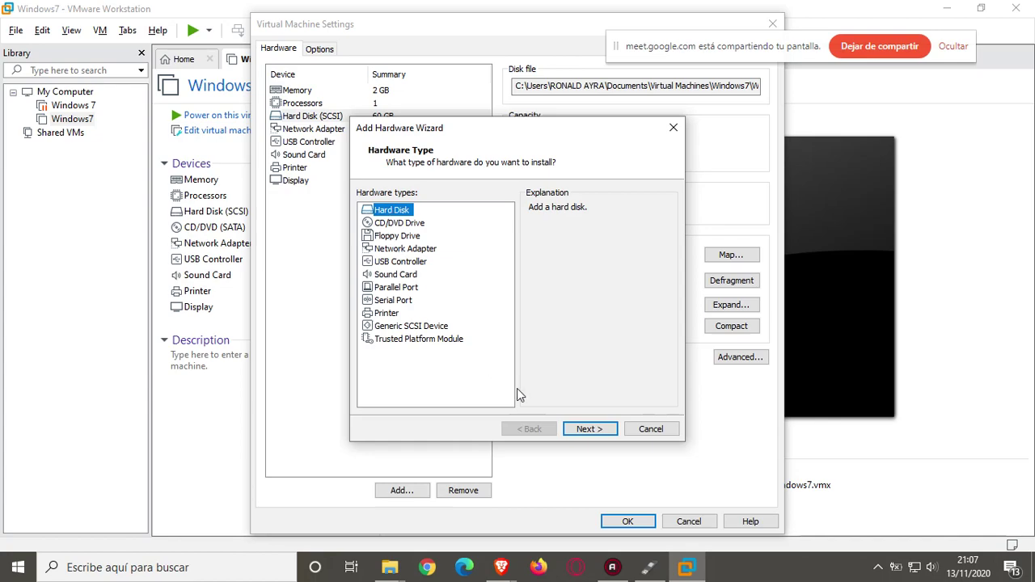
left_click(580, 432)
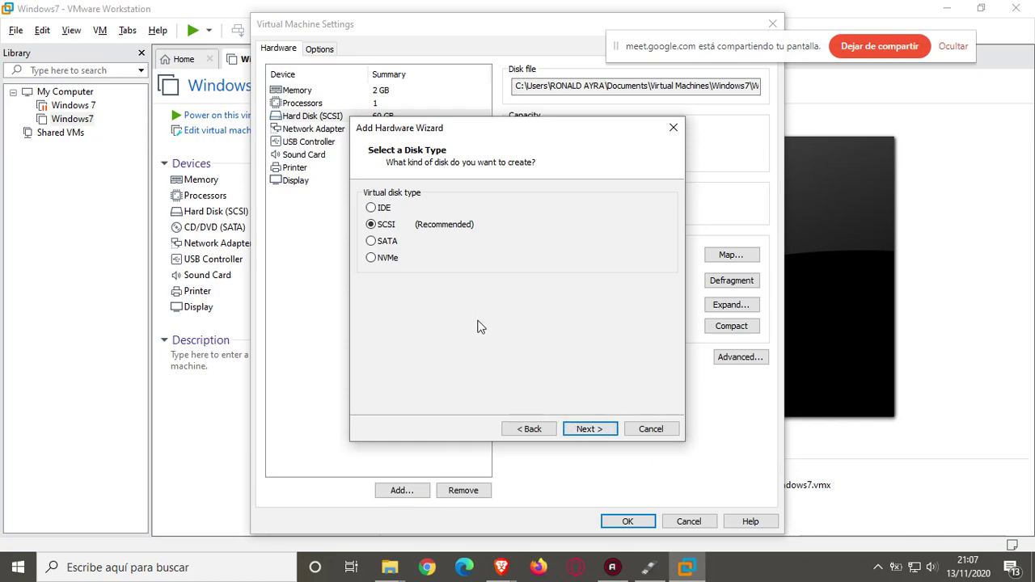
left_click(590, 429)
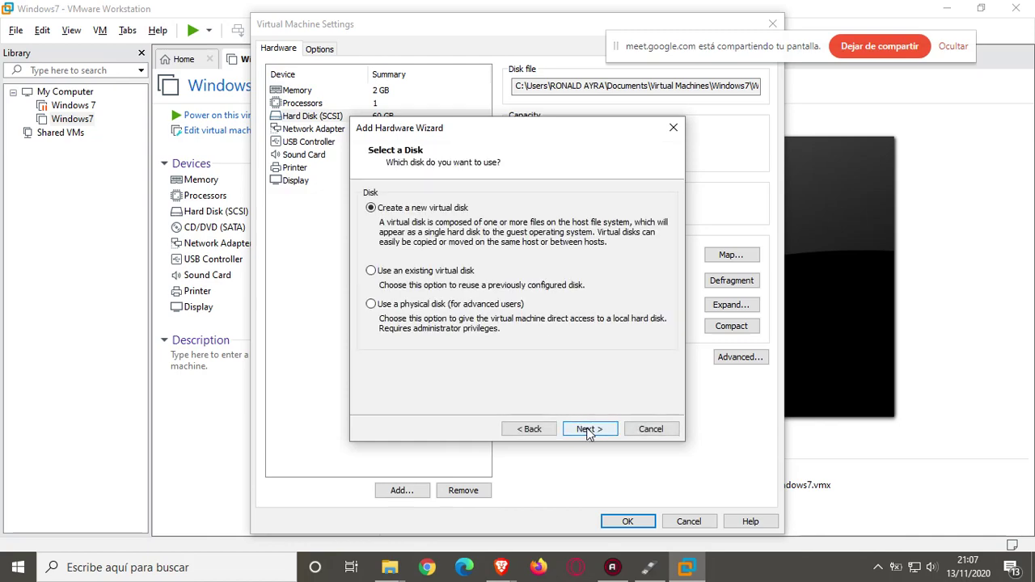
left_click(413, 306)
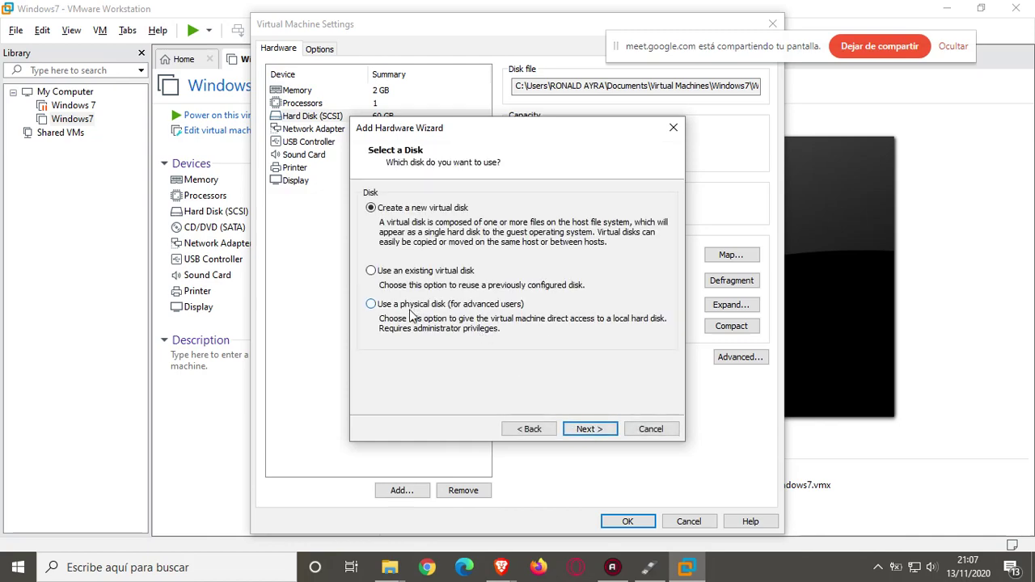
left_click(593, 431)
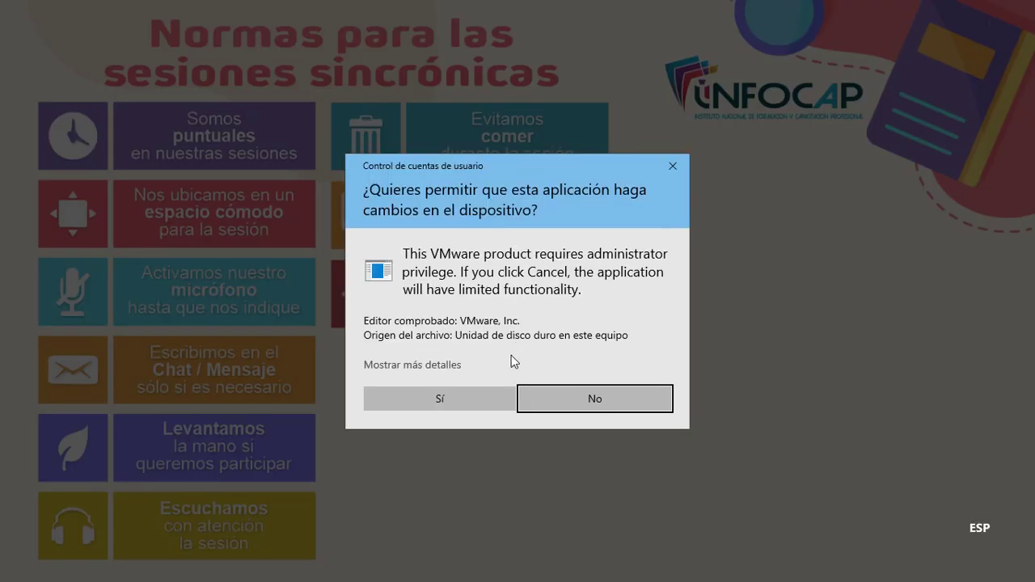
left_click(463, 399)
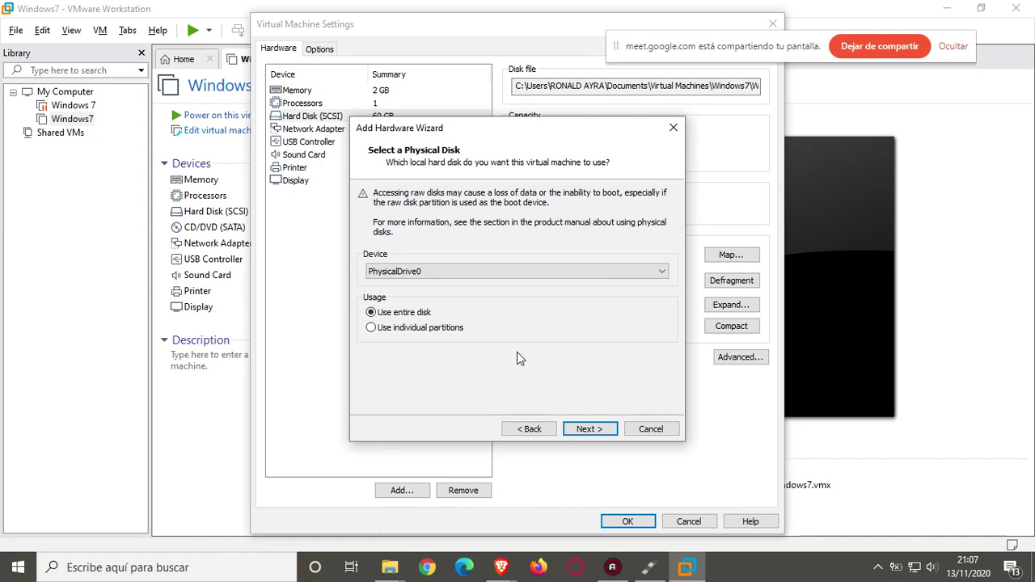
- Stop sharing the screen in the meeting and check the physical drives available for the new disk
left_click(876, 43)
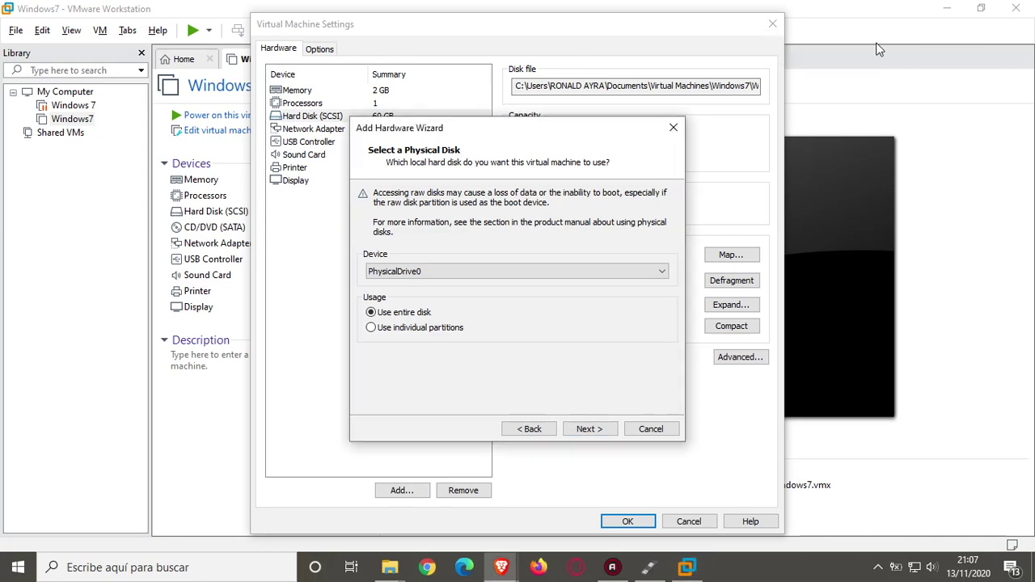
left_click(587, 279)
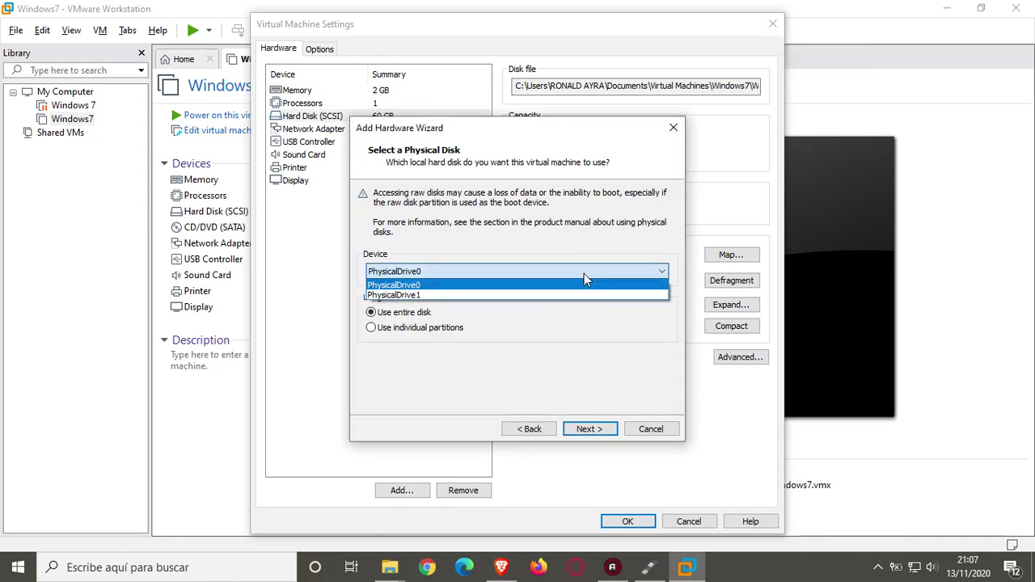
left_click(586, 279)
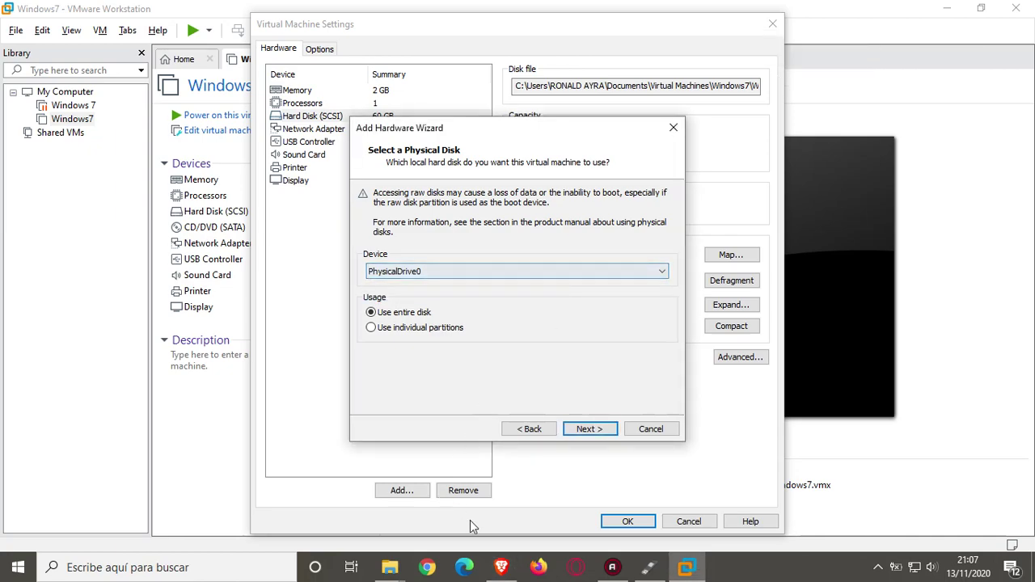
- Close Rufus, return to VMware Workstation and choose PhysicalDrive1 as the physical disk device
left_click(501, 567)
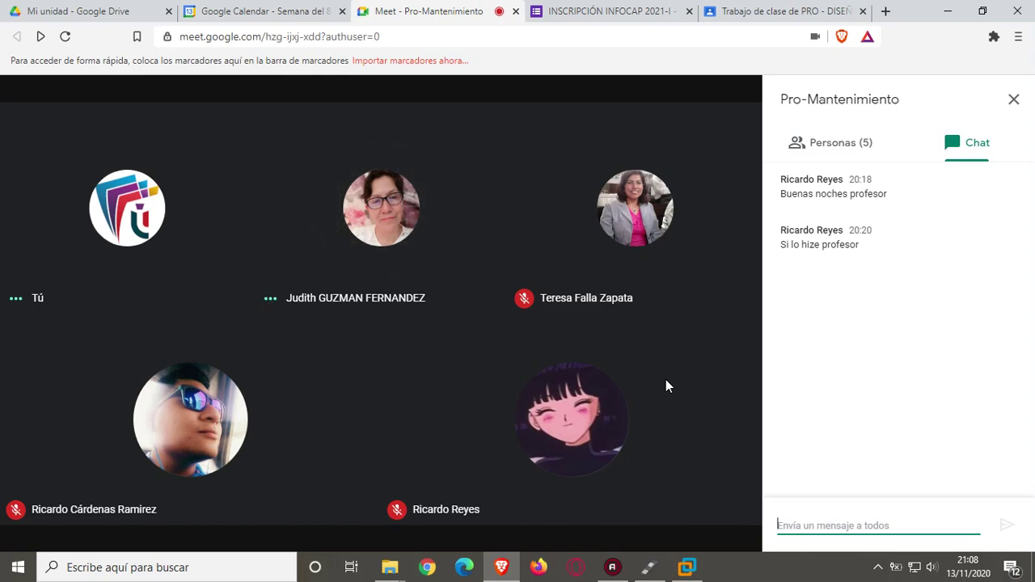
left_click(649, 567)
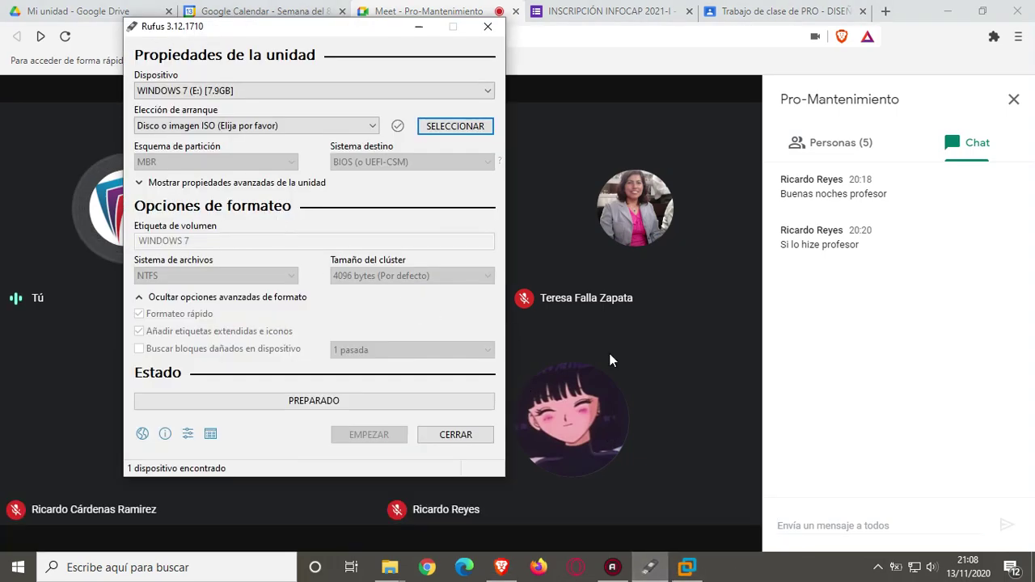
left_click(488, 26)
left_click(660, 569)
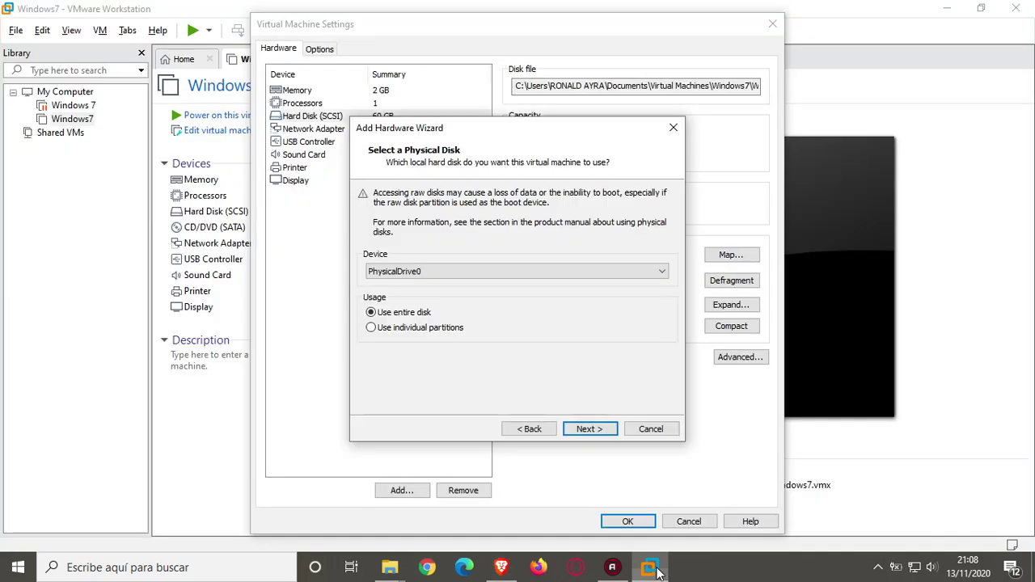
left_click(429, 271)
left_click(427, 296)
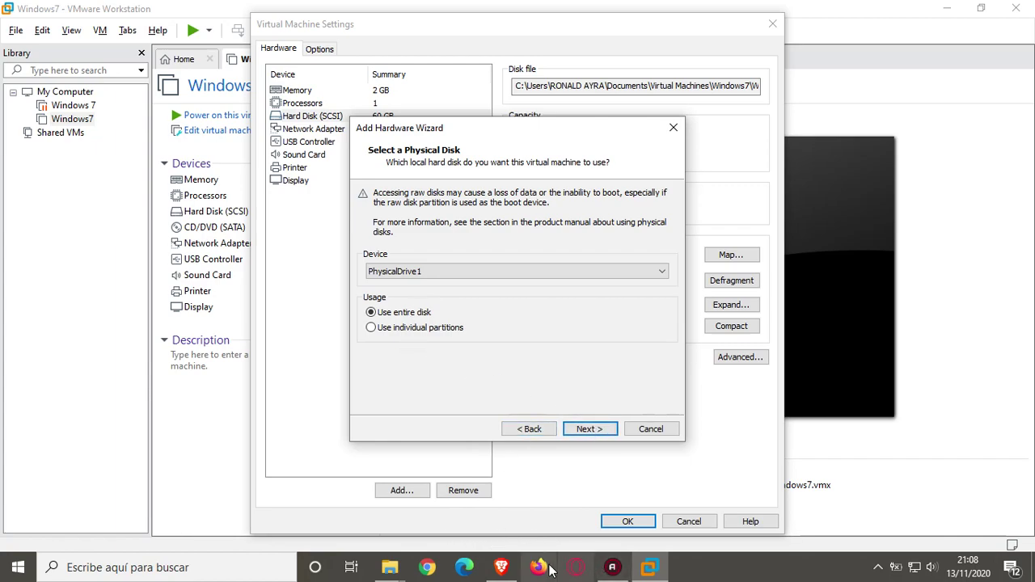
- Switch to the Google Meet call to watch the participant's shared screen, and return to VMware Workstation
left_click(503, 568)
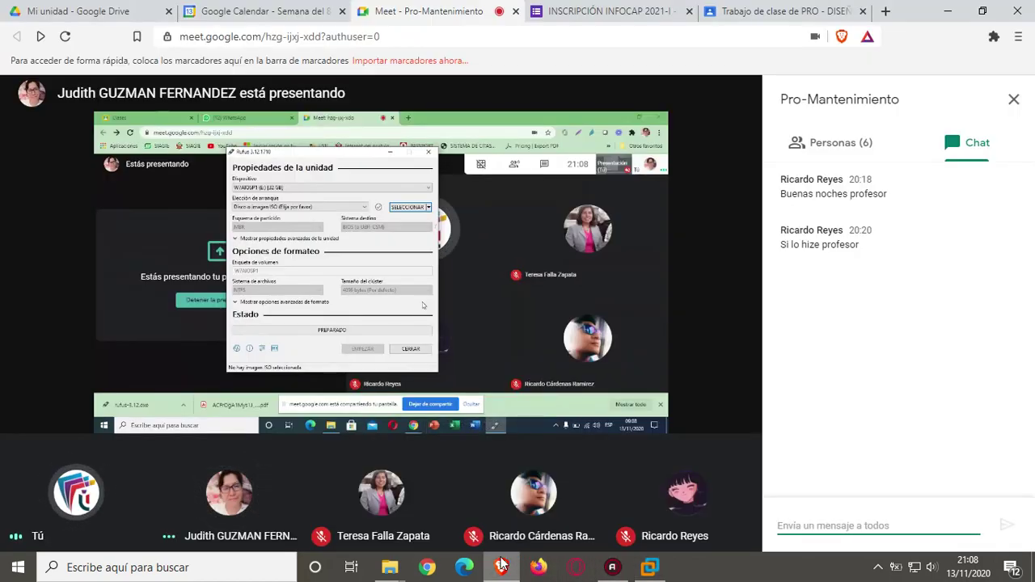
mouse_move(429, 326)
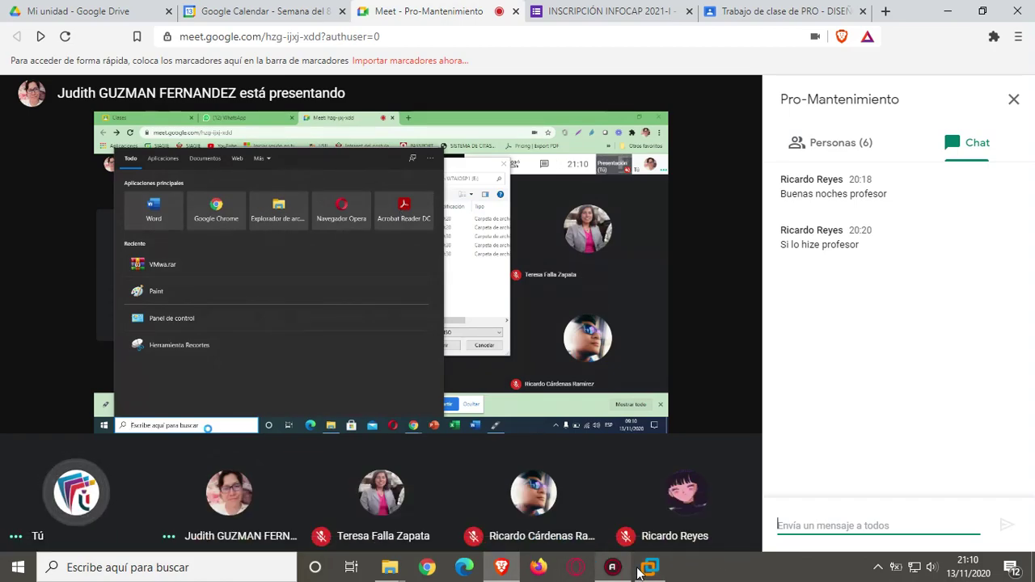
mouse_move(654, 572)
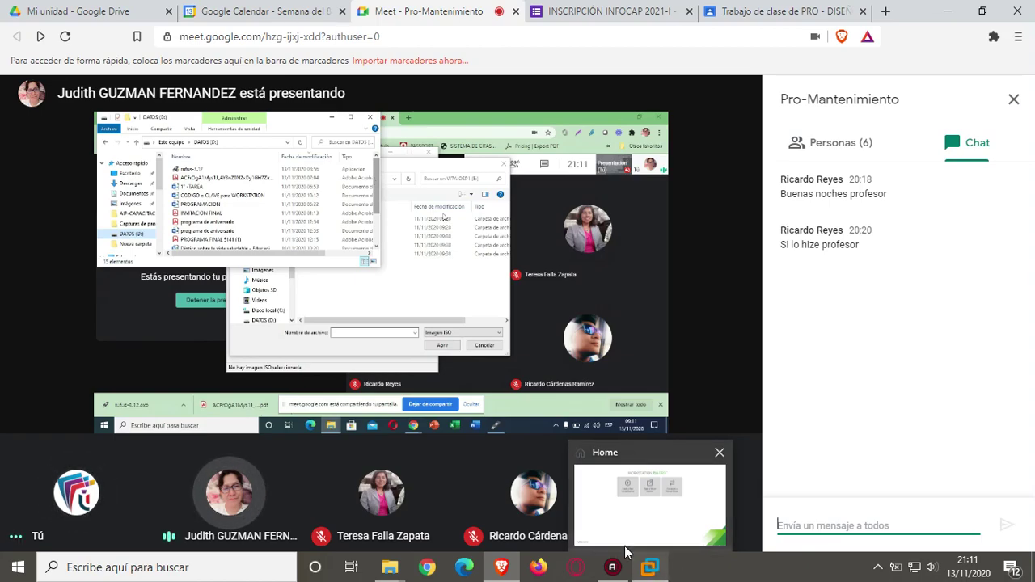
mouse_move(613, 573)
left_click(649, 567)
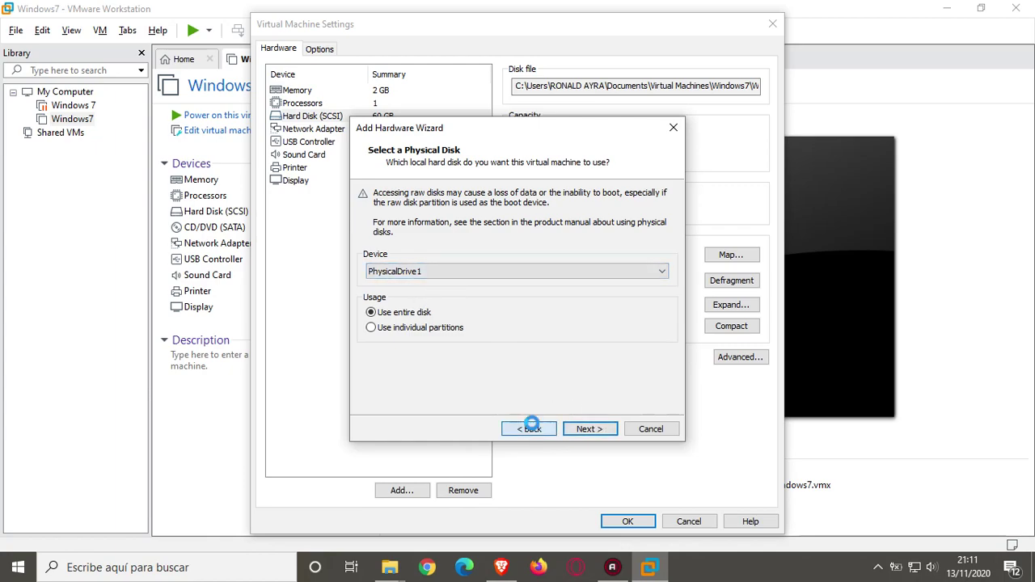
- Cancel adding the physical disk and show the settings of the Windows7 machine's USB Controller
left_click(530, 430)
left_click(530, 430)
left_click(647, 432)
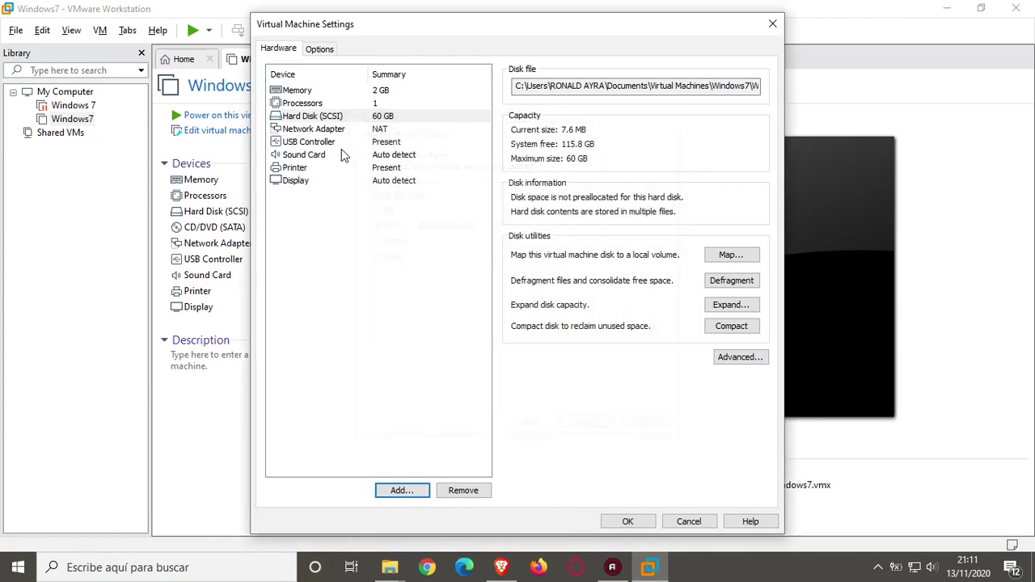
left_click(316, 142)
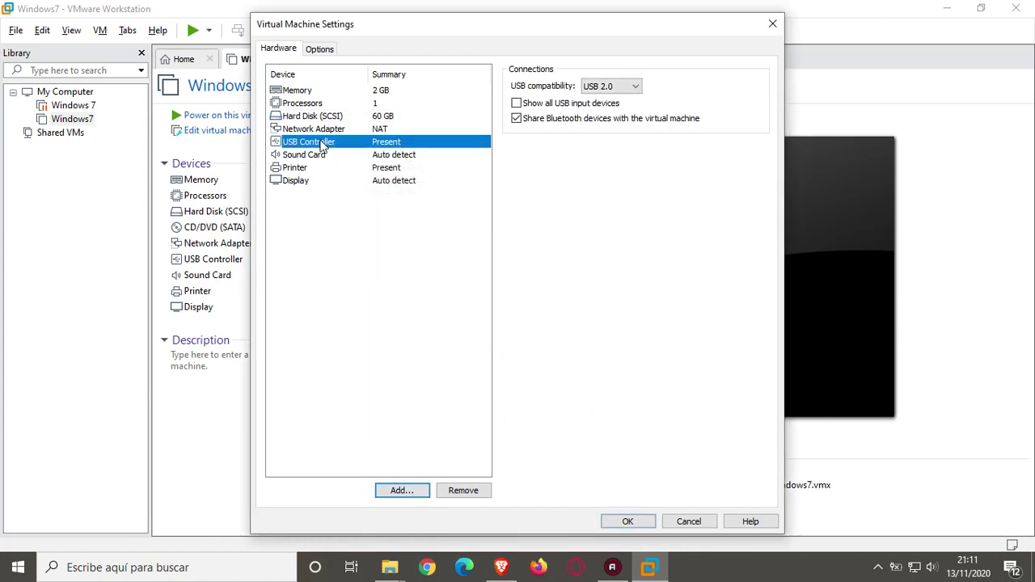
- Review the USB controller's compatibility options and the hard disk's settings in the virtual machine's hardware list
left_click(614, 86)
left_click(364, 147)
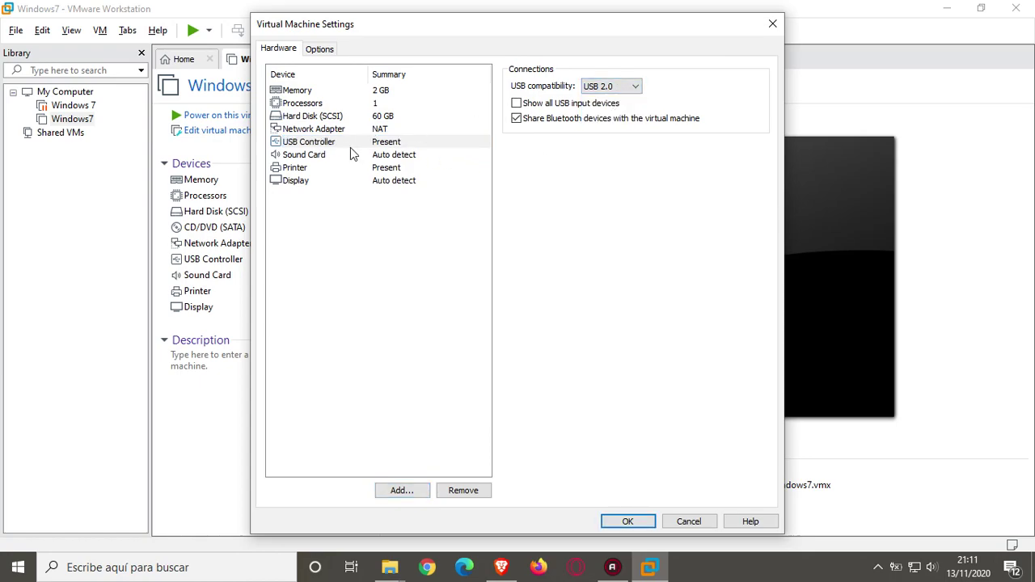
left_click(346, 118)
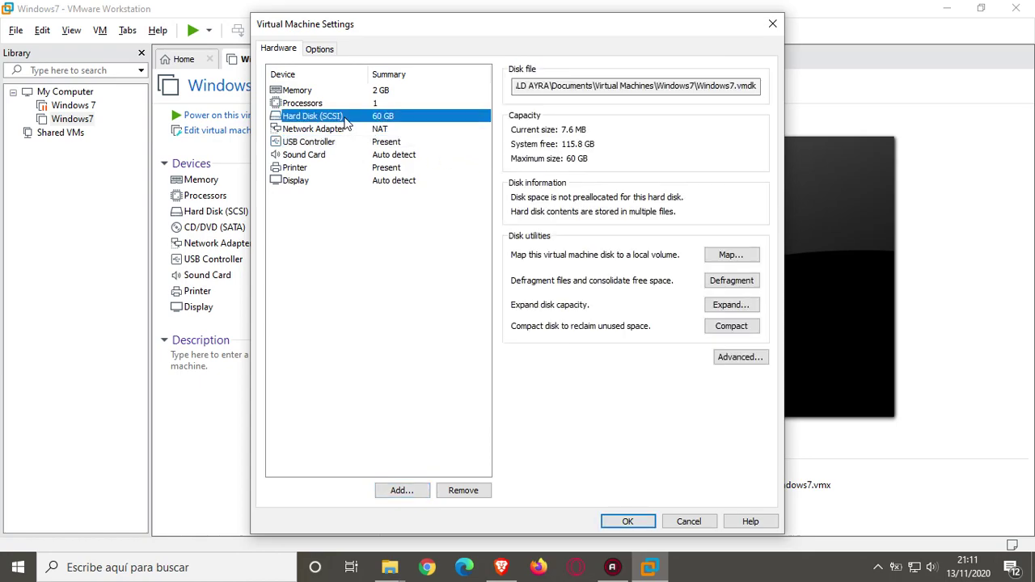
left_click(398, 491)
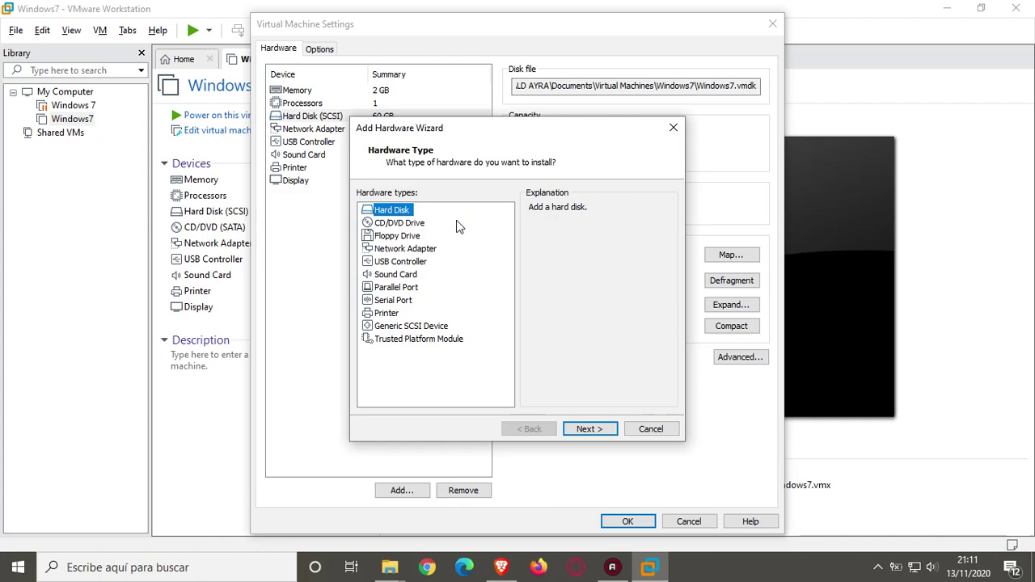
left_click(410, 262)
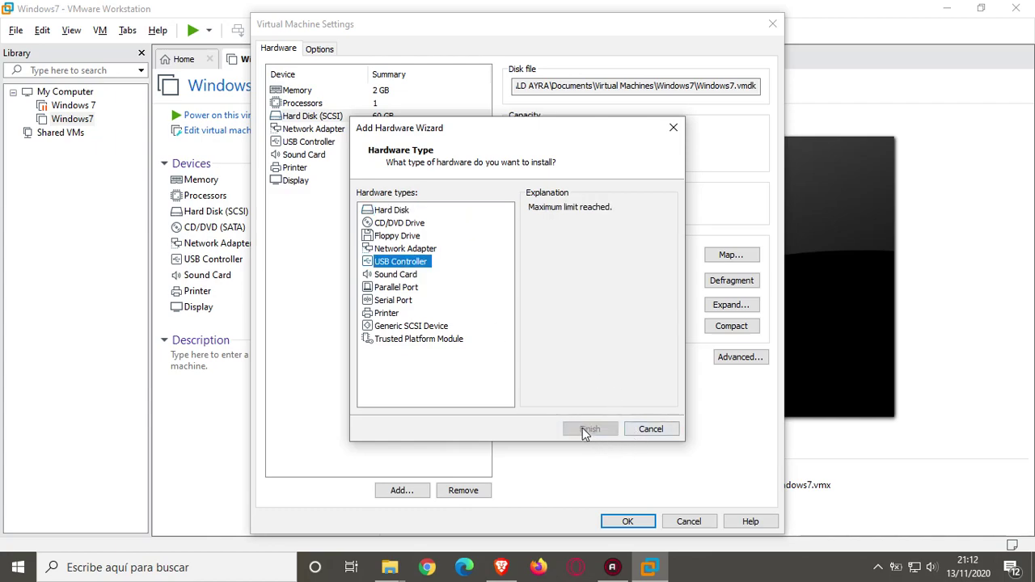
left_click(404, 224)
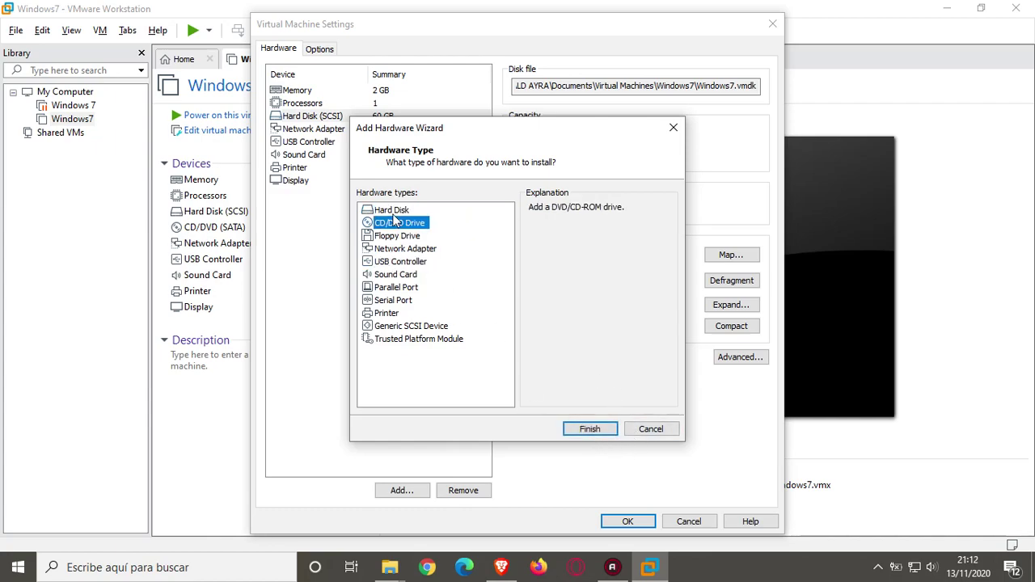
left_click(395, 211)
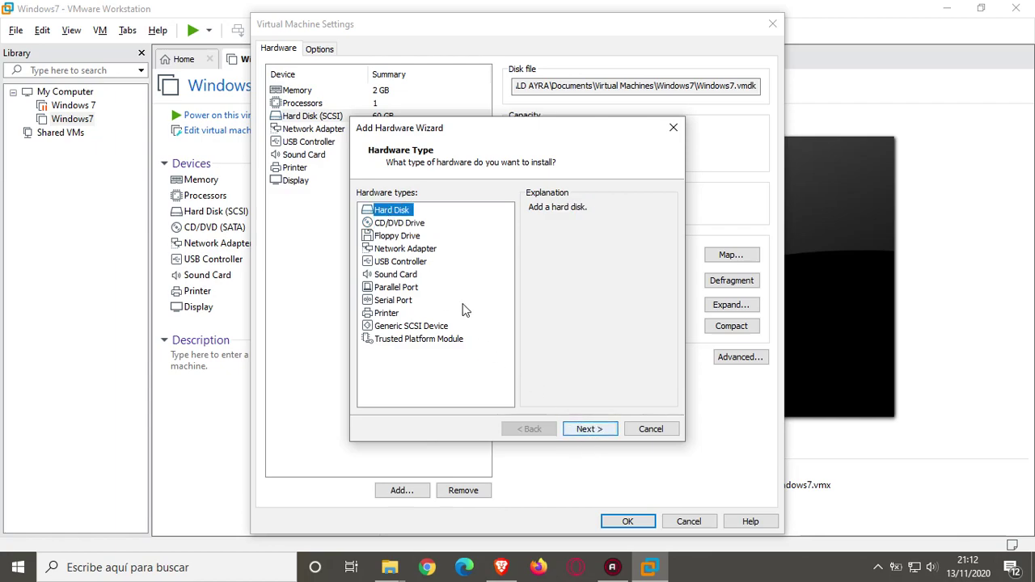
left_click(397, 263)
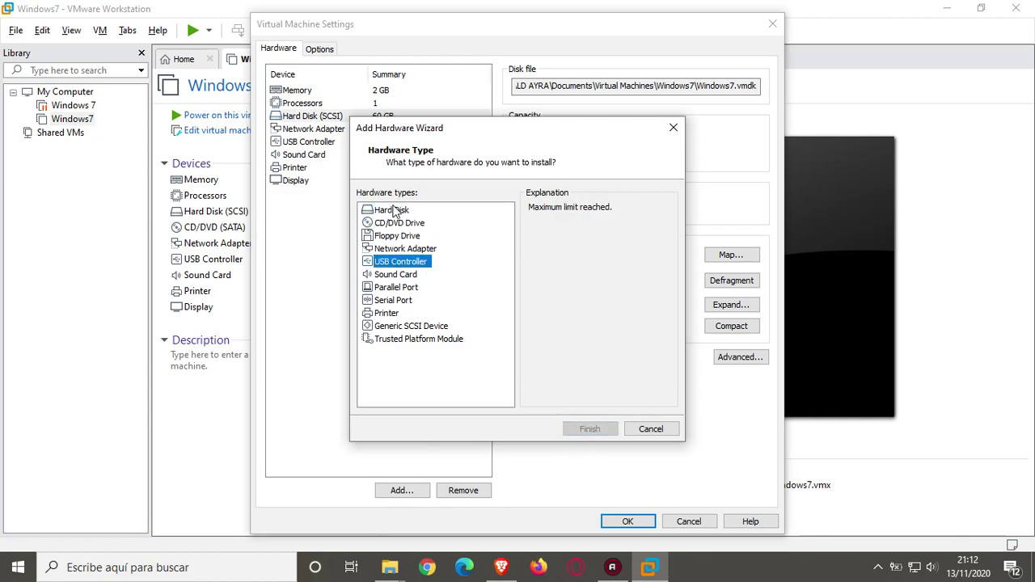
left_click(396, 210)
left_click(578, 429)
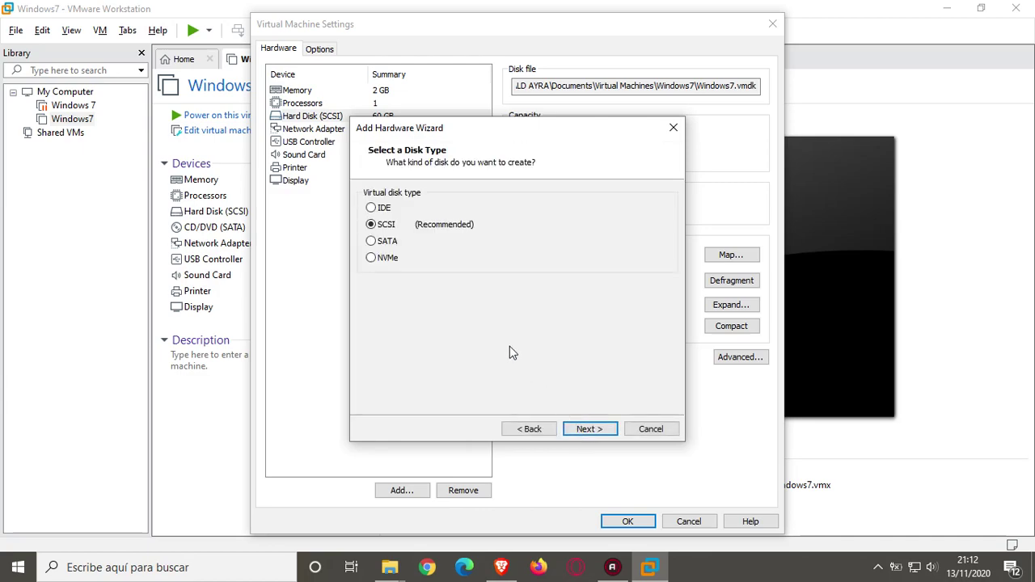
left_click(590, 430)
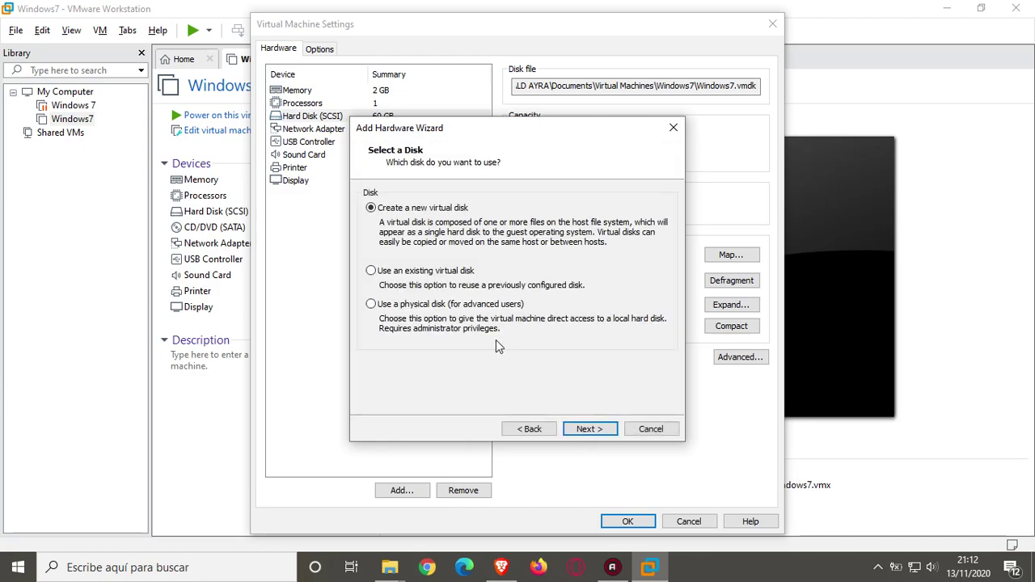
left_click(424, 309)
left_click(590, 429)
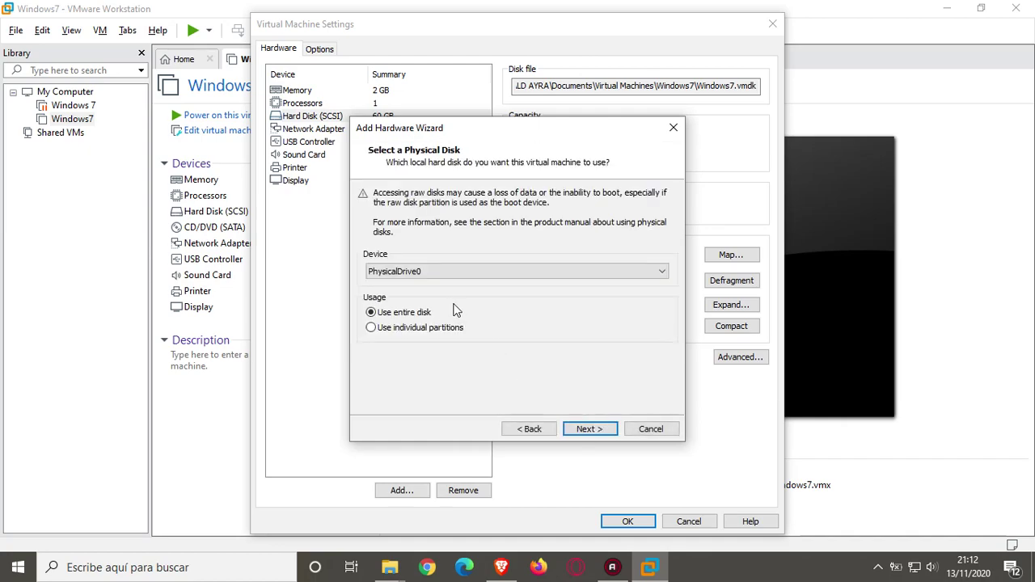
left_click(443, 273)
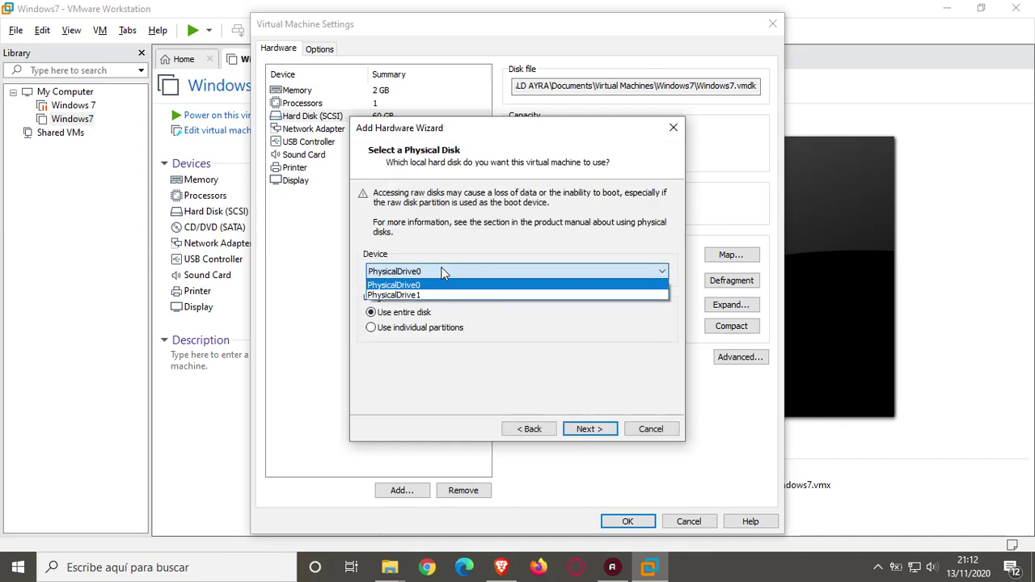
left_click(443, 273)
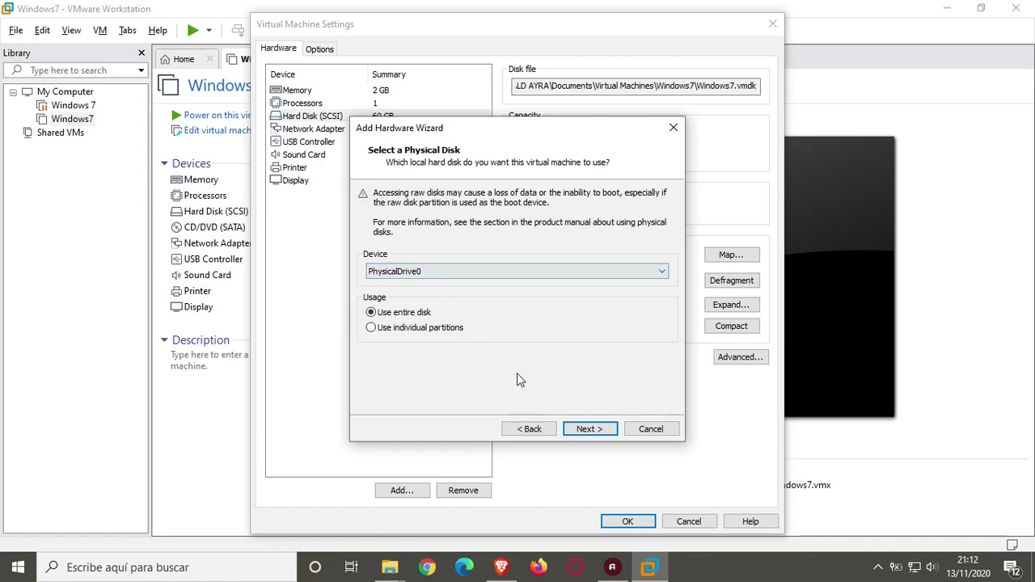
left_click(458, 275)
left_click(389, 297)
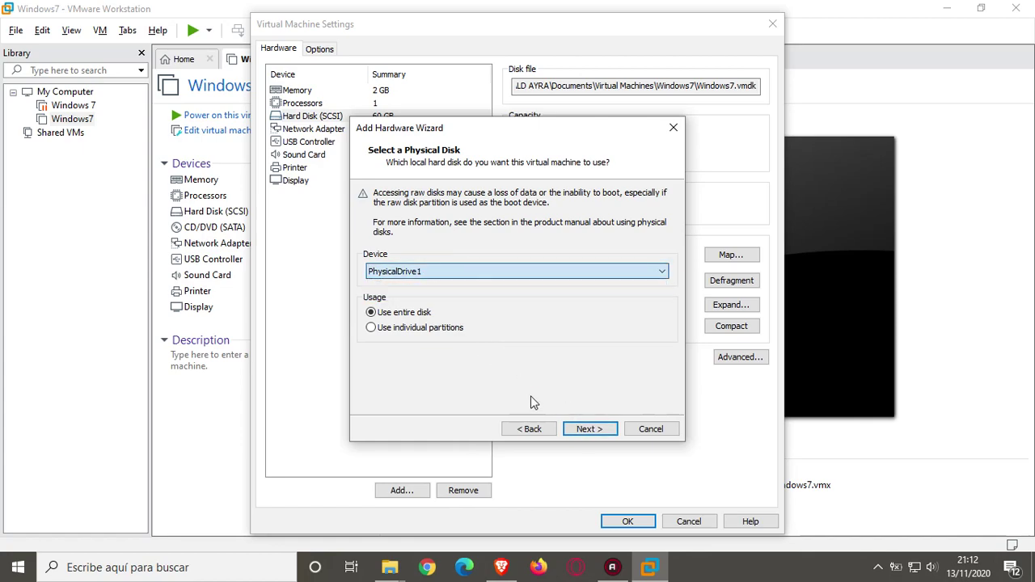
left_click(589, 433)
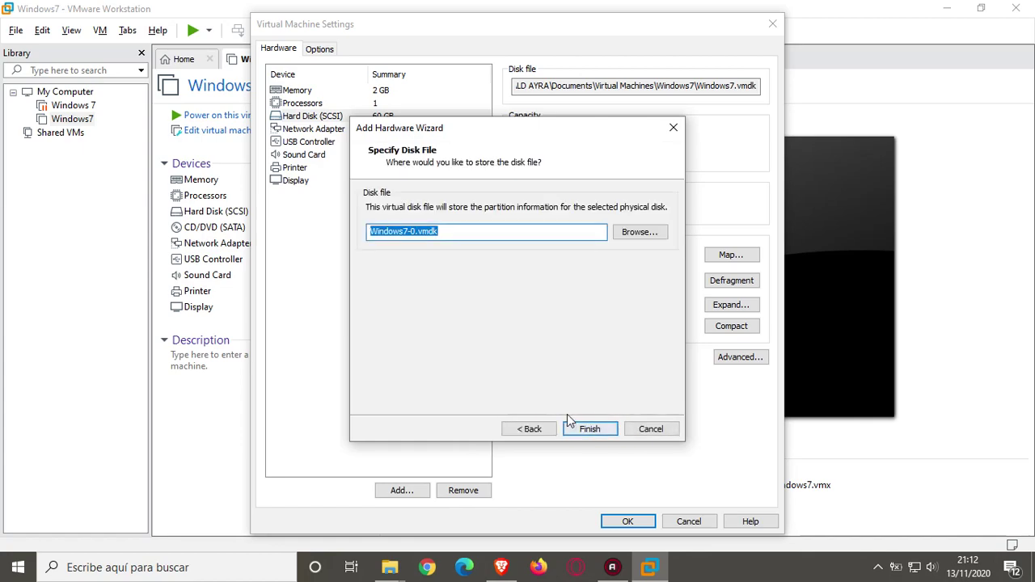
left_click(643, 429)
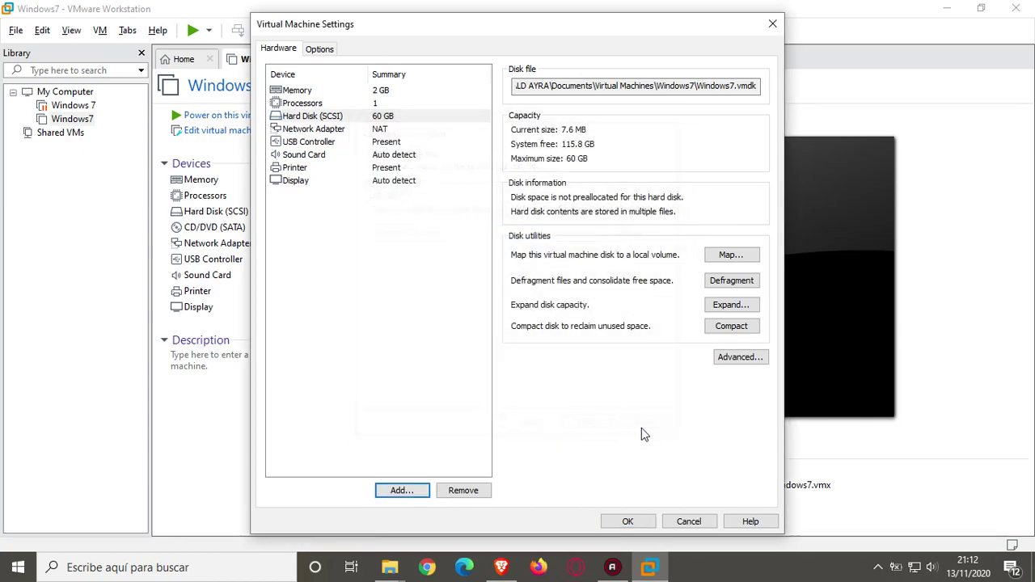
left_click(689, 521)
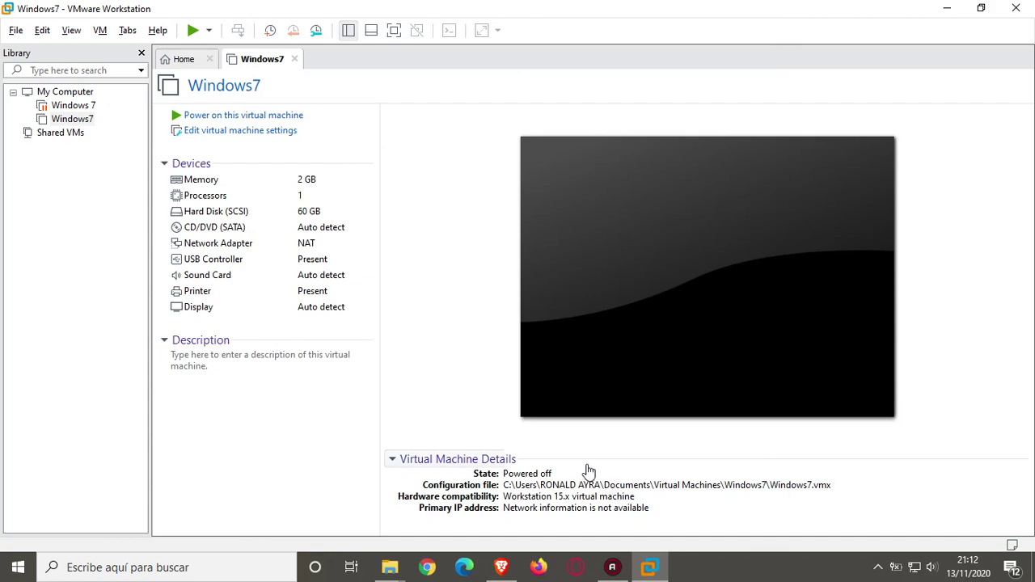
- Switch to the Google Meet call in Brave and present the entire screen to the participants
left_click(502, 567)
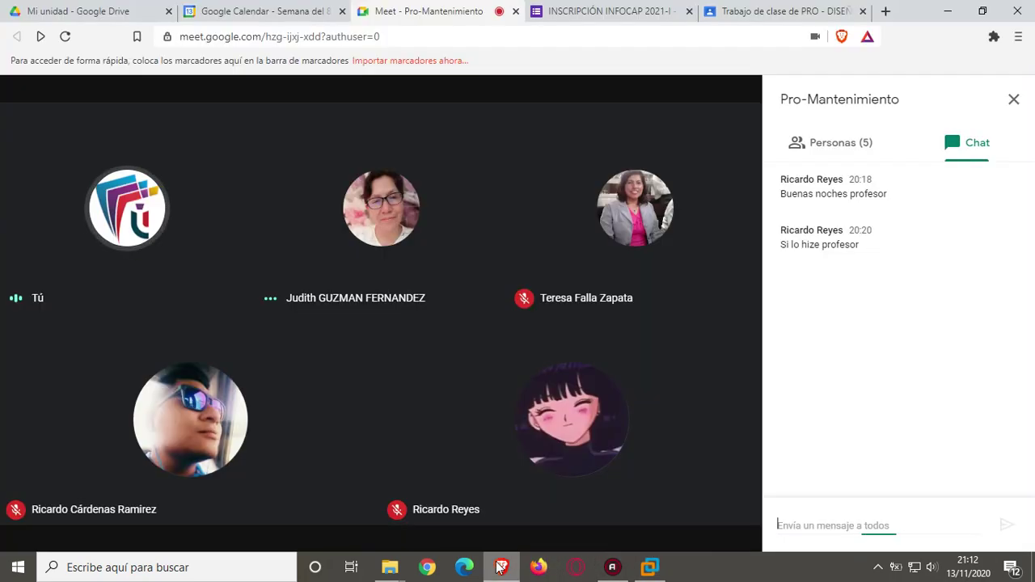
mouse_move(620, 513)
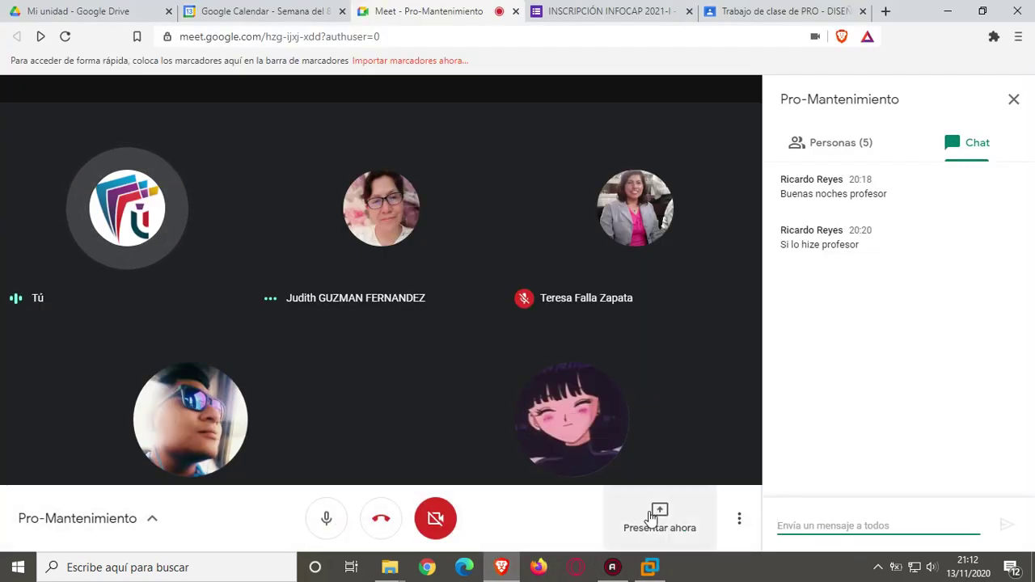
left_click(653, 517)
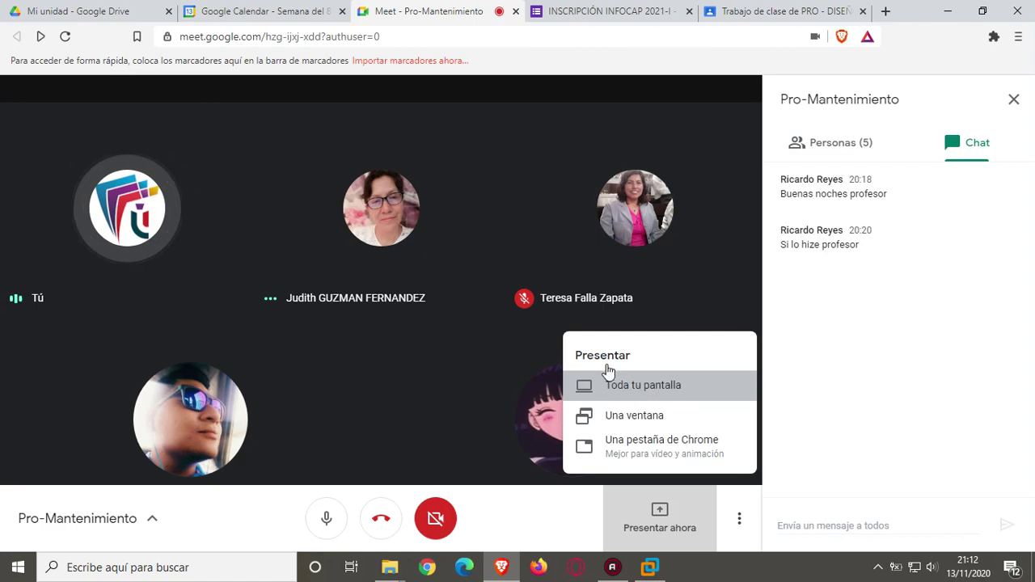
left_click(411, 233)
left_click(430, 193)
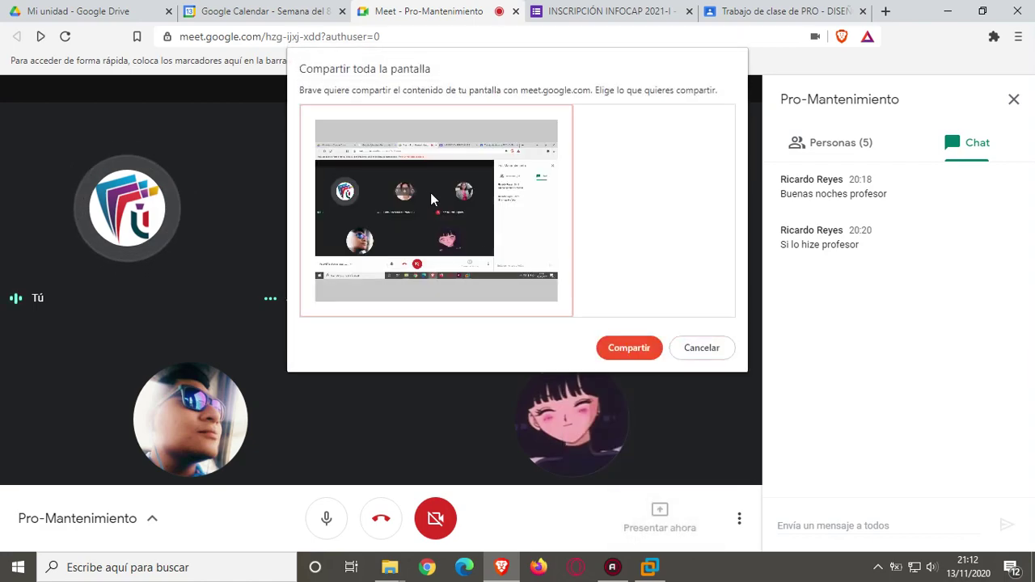
left_click(623, 354)
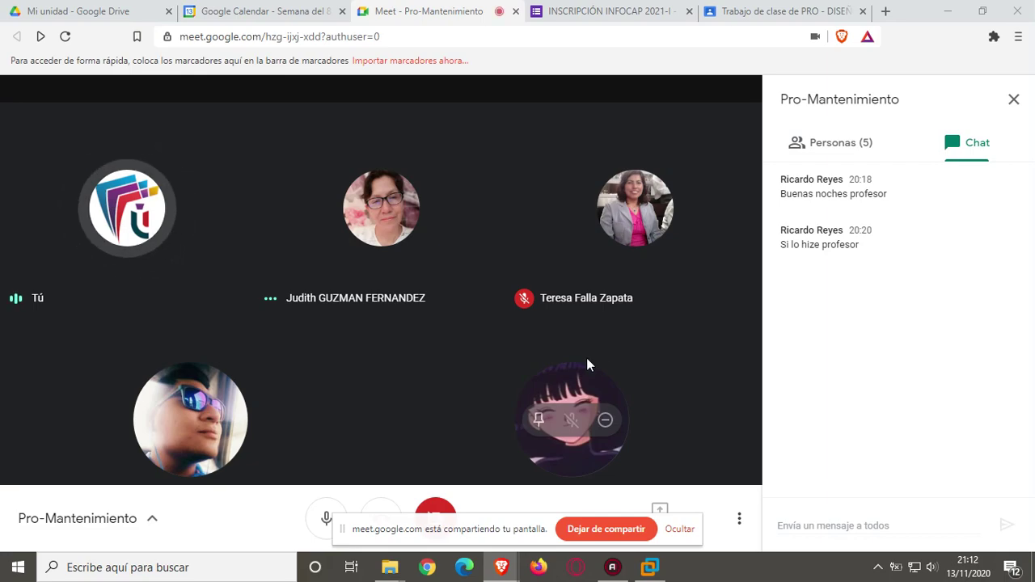
- Switch to VMware Workstation, set the Windows7 machine's CD/DVD (SATA) drive to use an ISO image file and browse for one
left_click(641, 559)
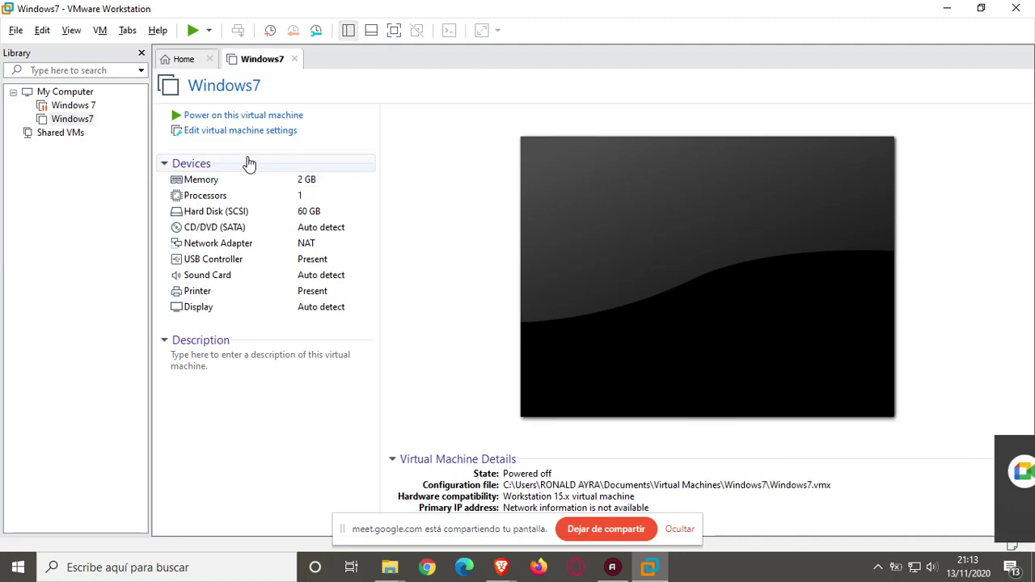
left_click(243, 132)
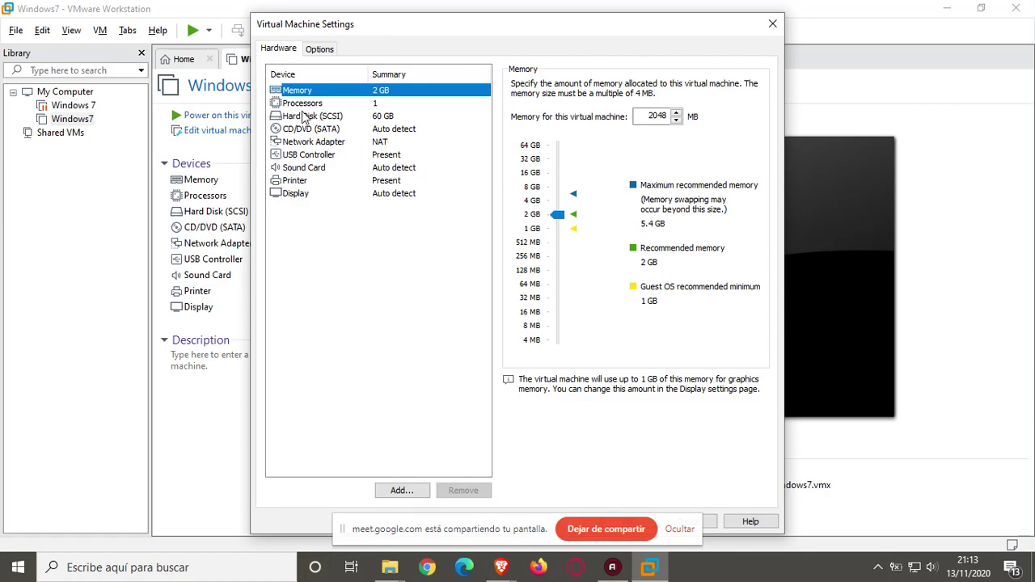
left_click(304, 118)
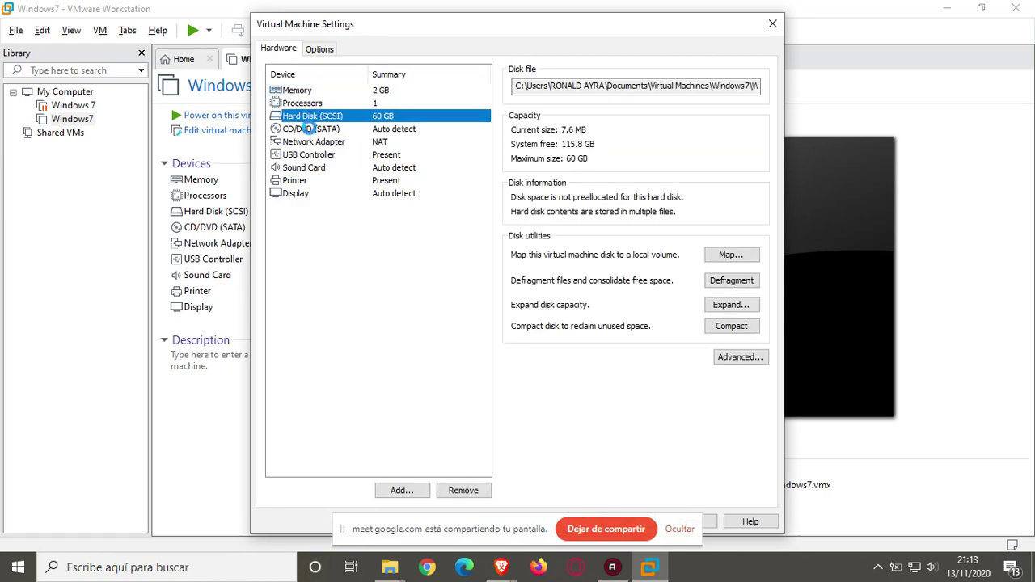
left_click(308, 131)
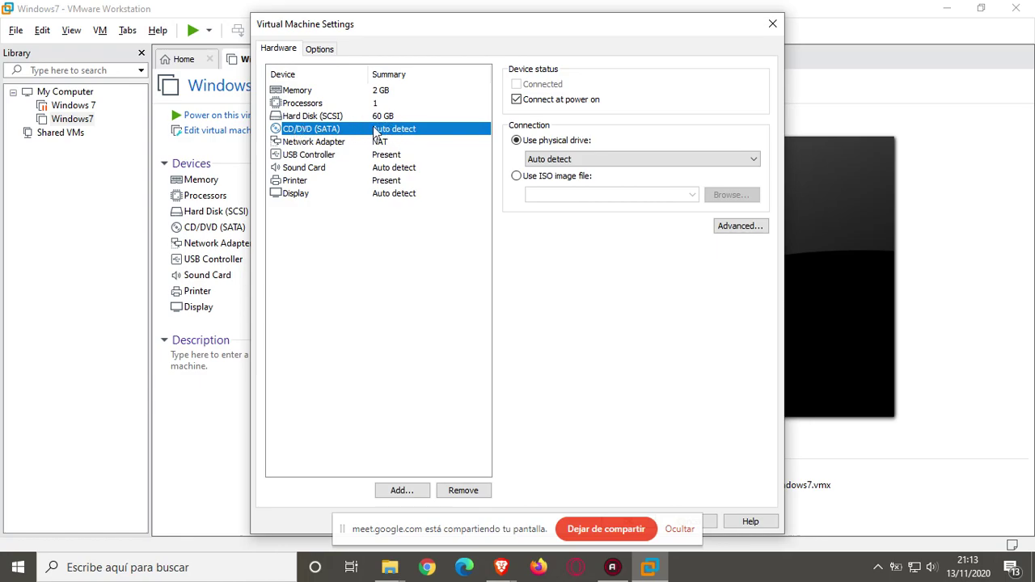
left_click(517, 177)
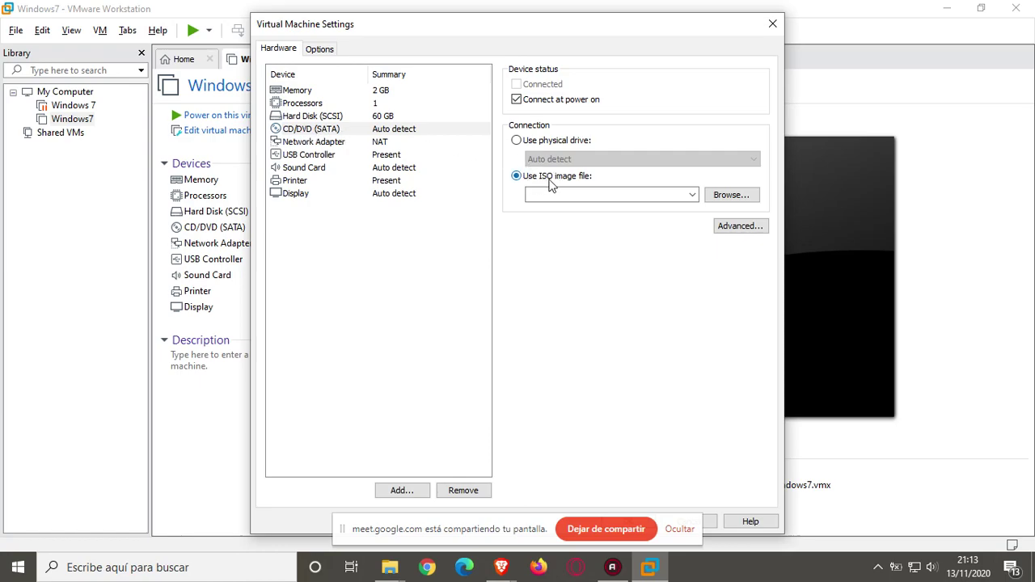
left_click(728, 197)
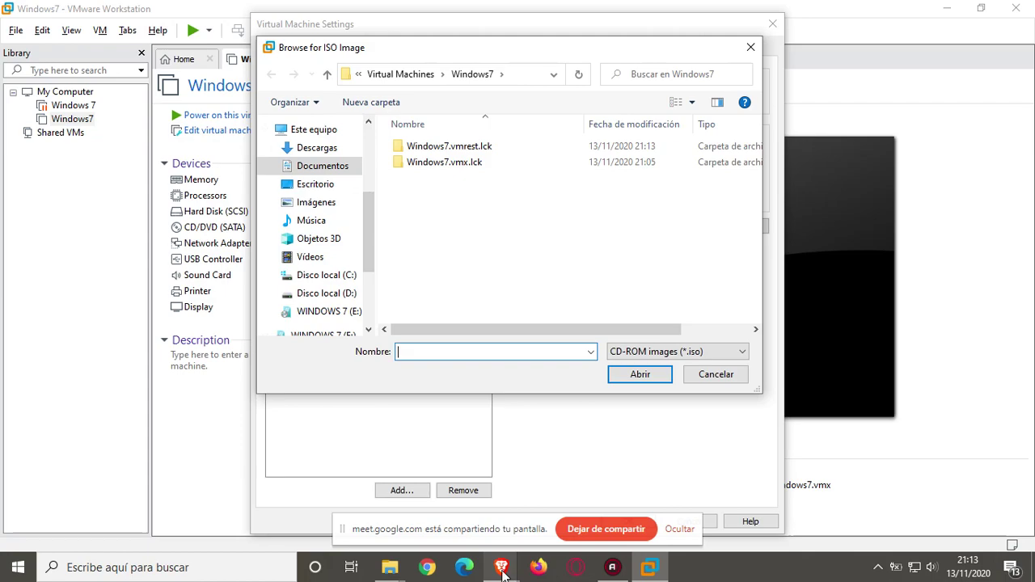
- Switch to the Google Meet call and mute the other participant whose microphone is on
mouse_move(502, 573)
left_click(442, 450)
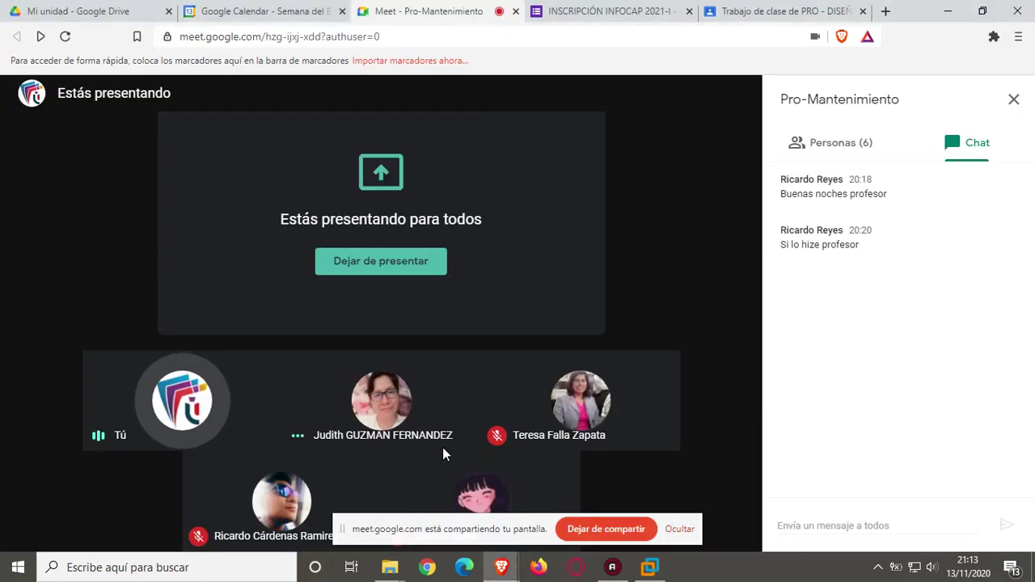
left_click(381, 400)
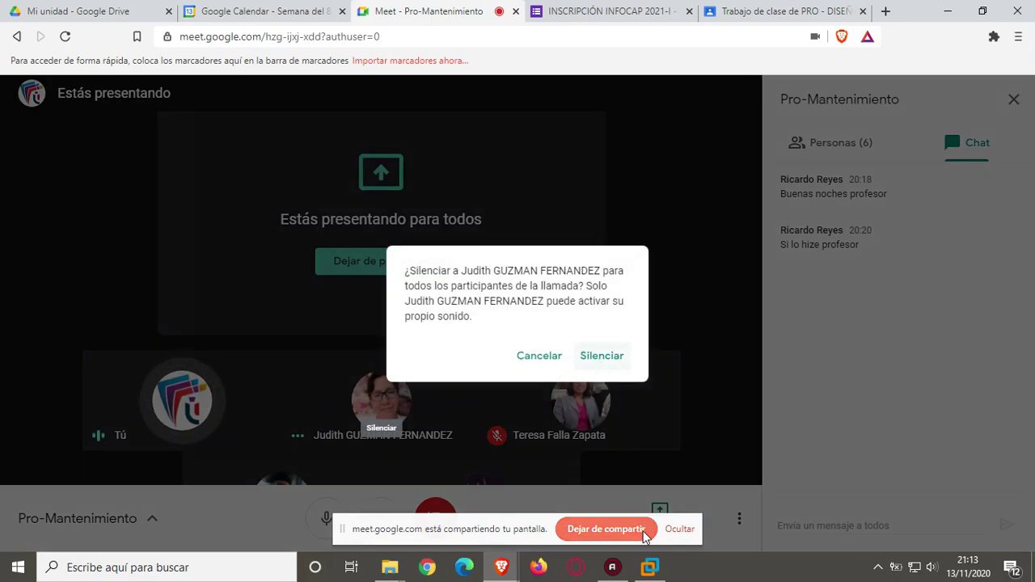
key("Escape")
- Return to VMware Workstation and load the ISO image "Windows 7 SP1 - Todo en uno" from the Escritorio folder
left_click(650, 568)
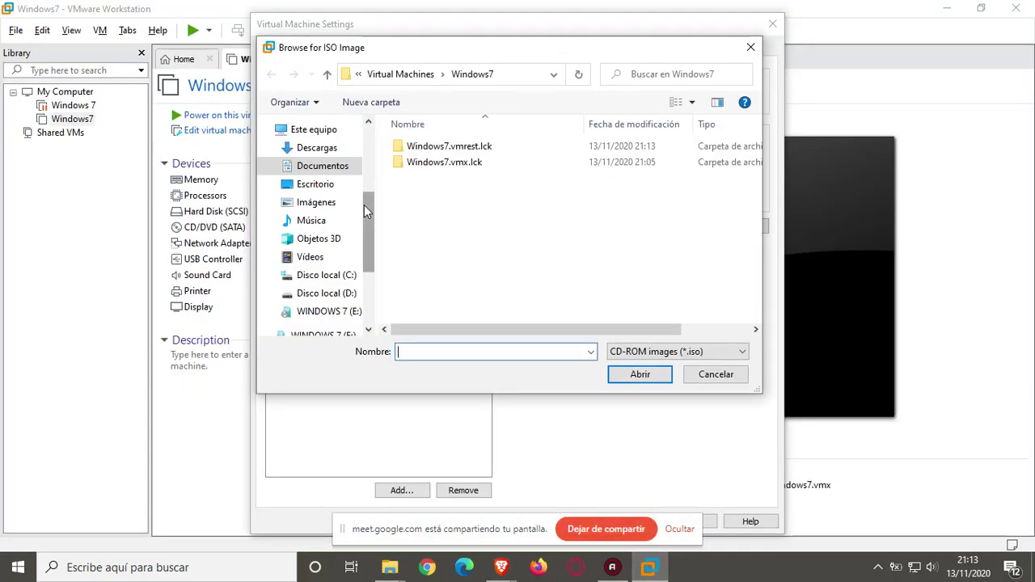
left_click(311, 186)
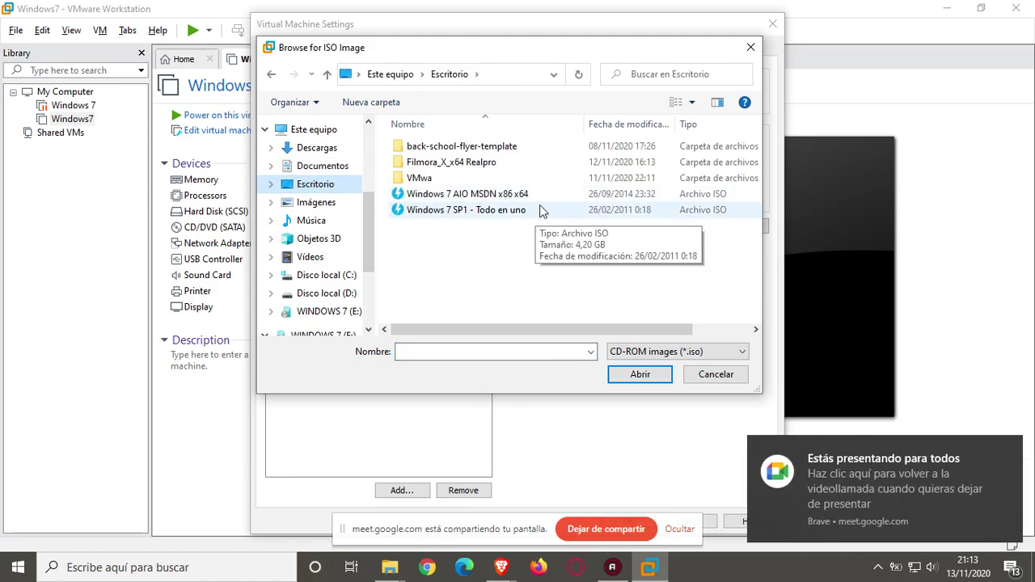
left_click(497, 212)
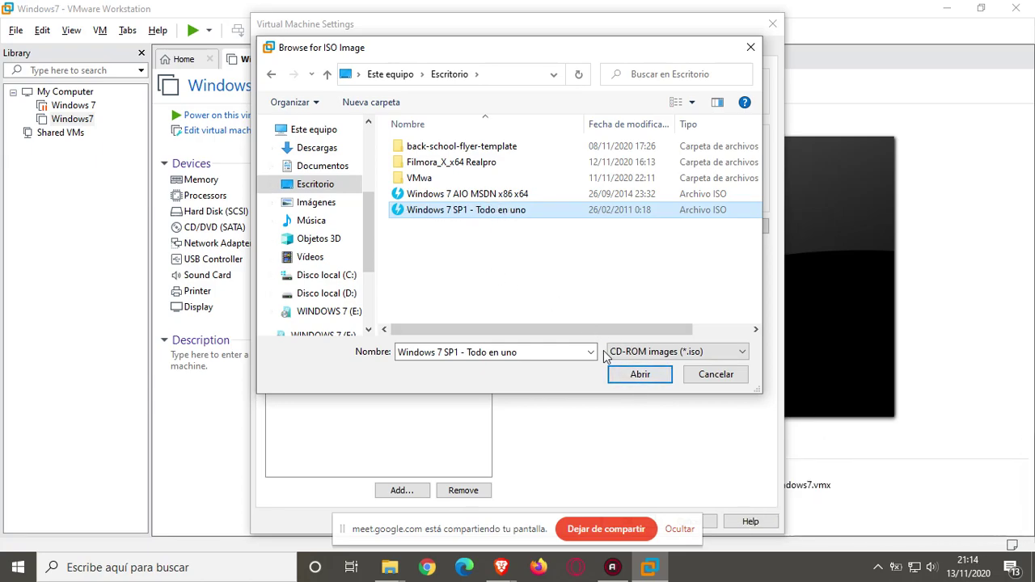
left_click(639, 374)
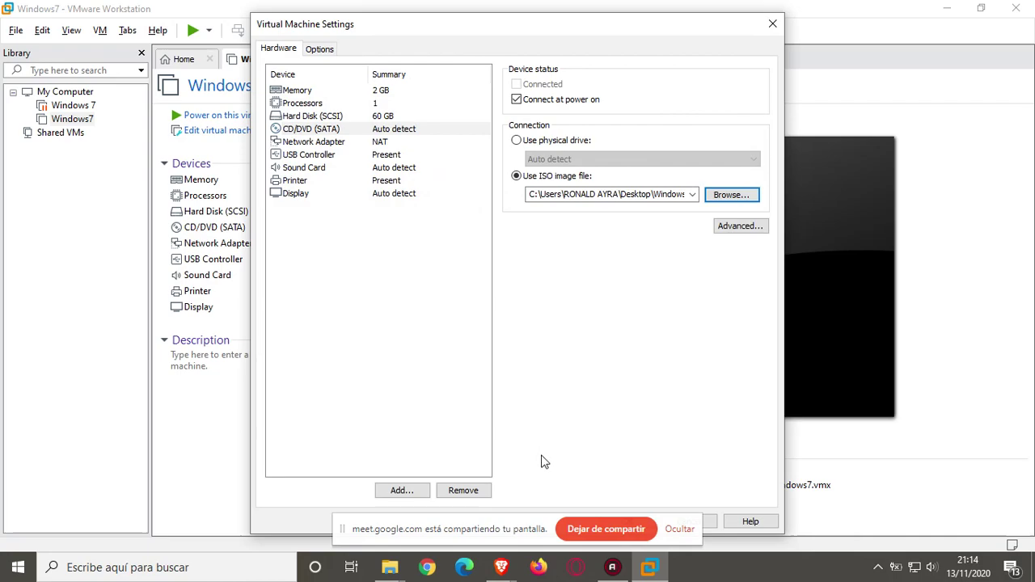
mouse_move(495, 572)
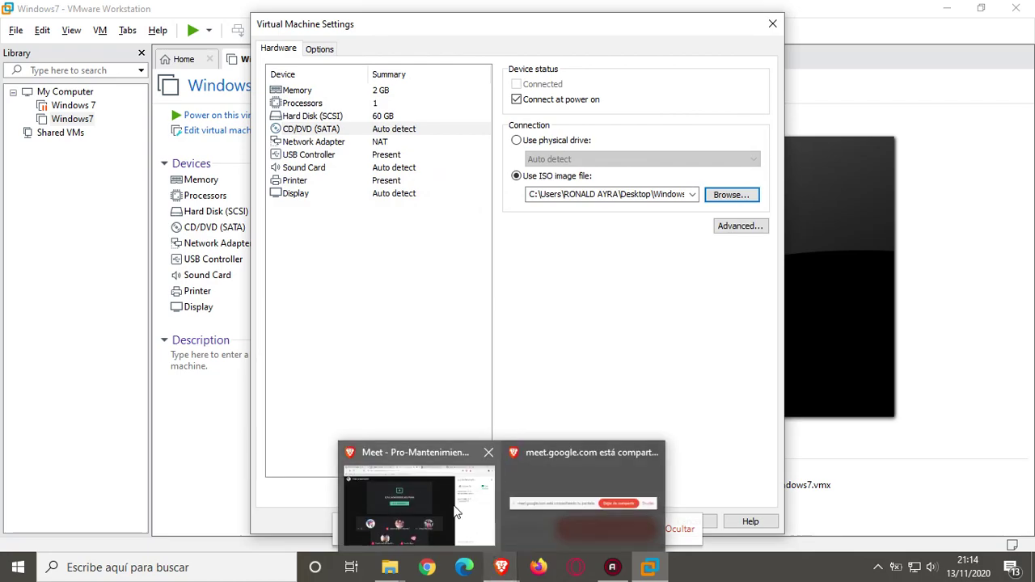
mouse_move(455, 511)
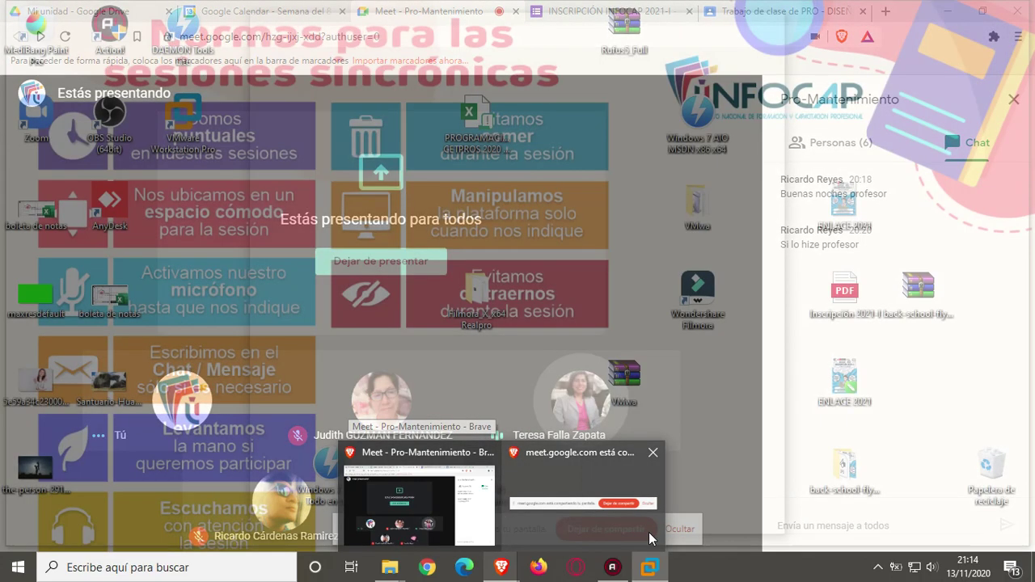
- Return to VMware Workstation and close the Windows7 machine's settings without saving the changes
mouse_move(646, 572)
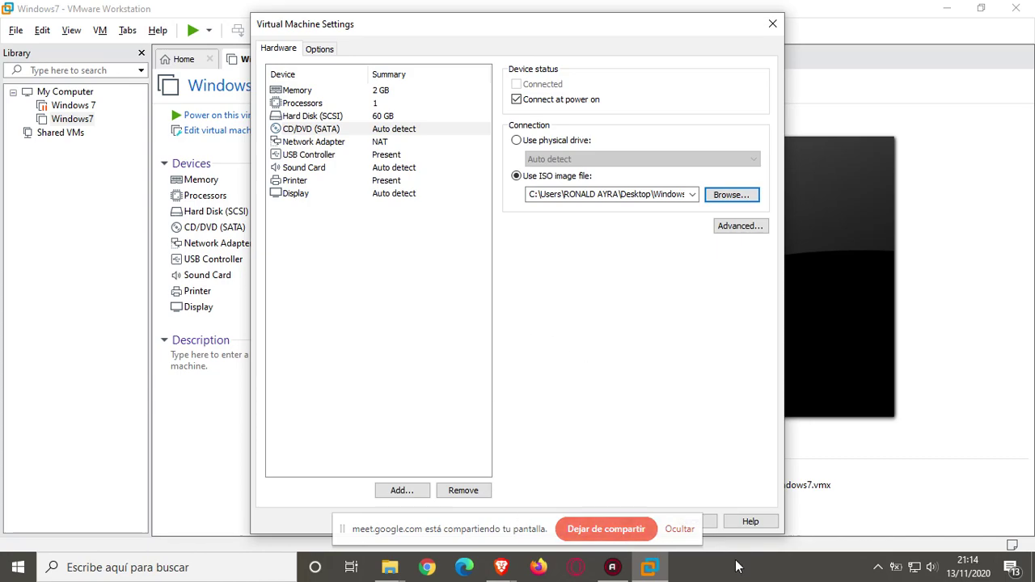
left_click_drag(630, 26, 578, 7)
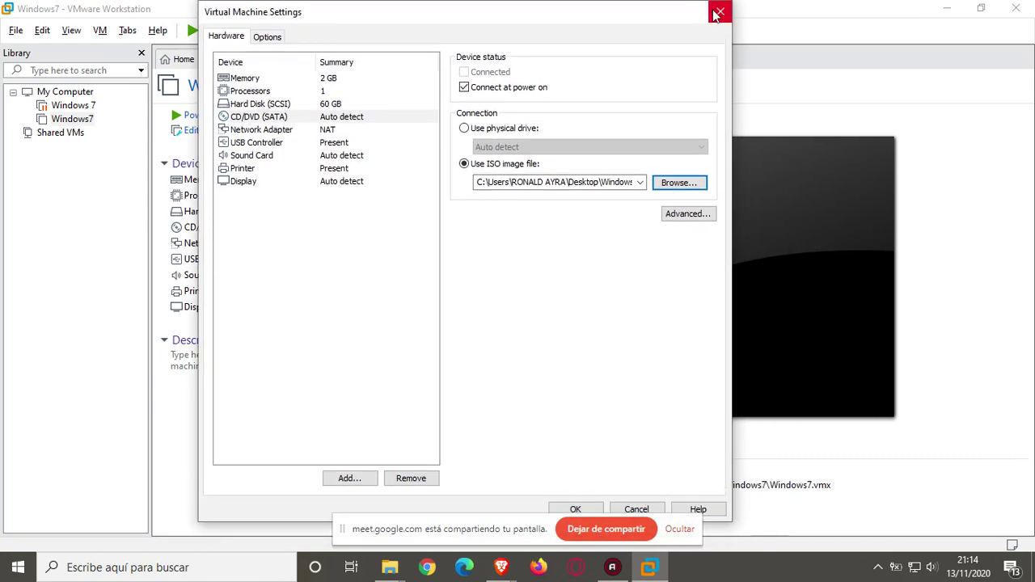
left_click(721, 5)
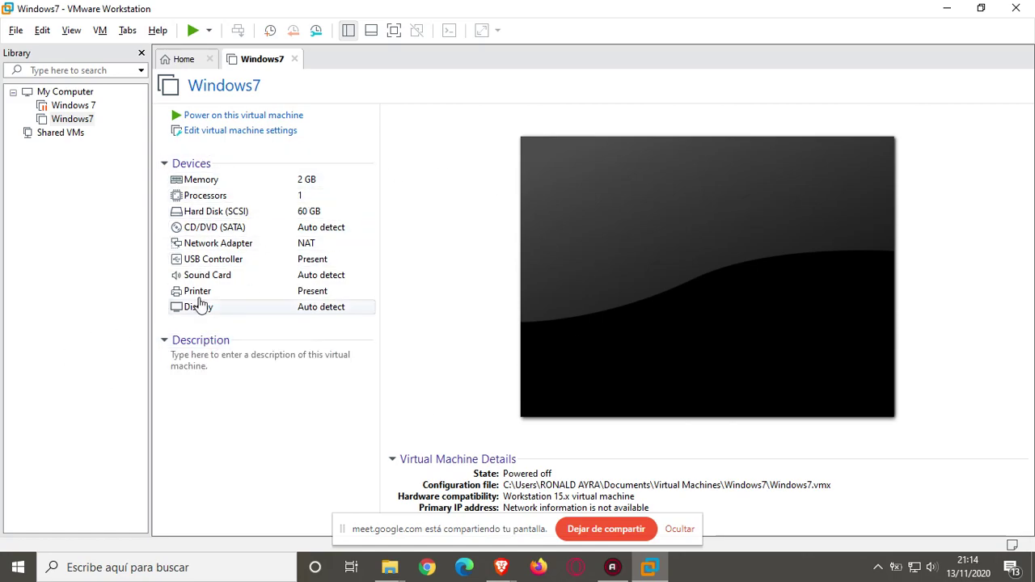
- Reopen the Windows7 machine's settings, set the CD/DVD (SATA) drive to use an ISO image file and browse for it
left_click(206, 136)
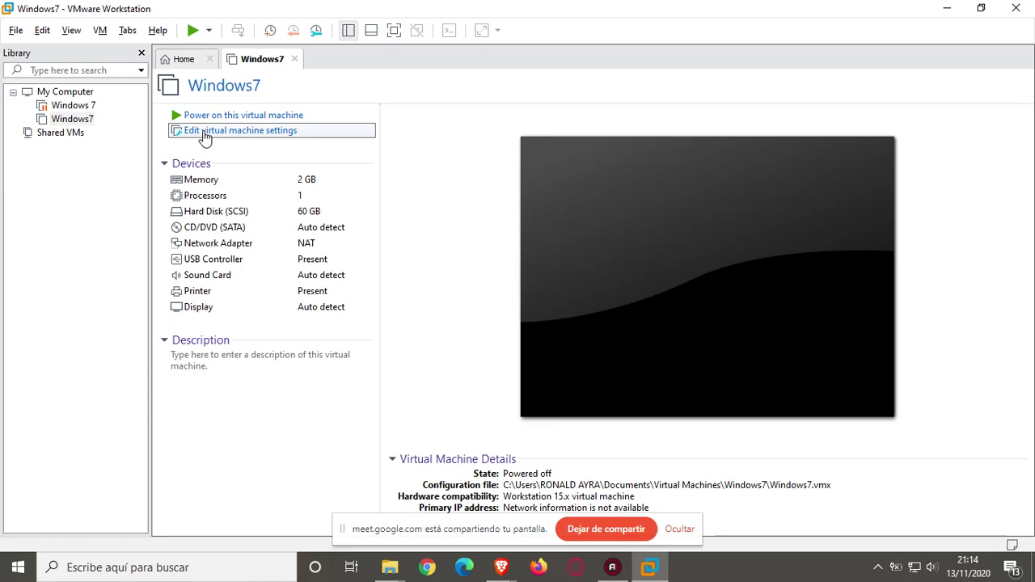
left_click(260, 133)
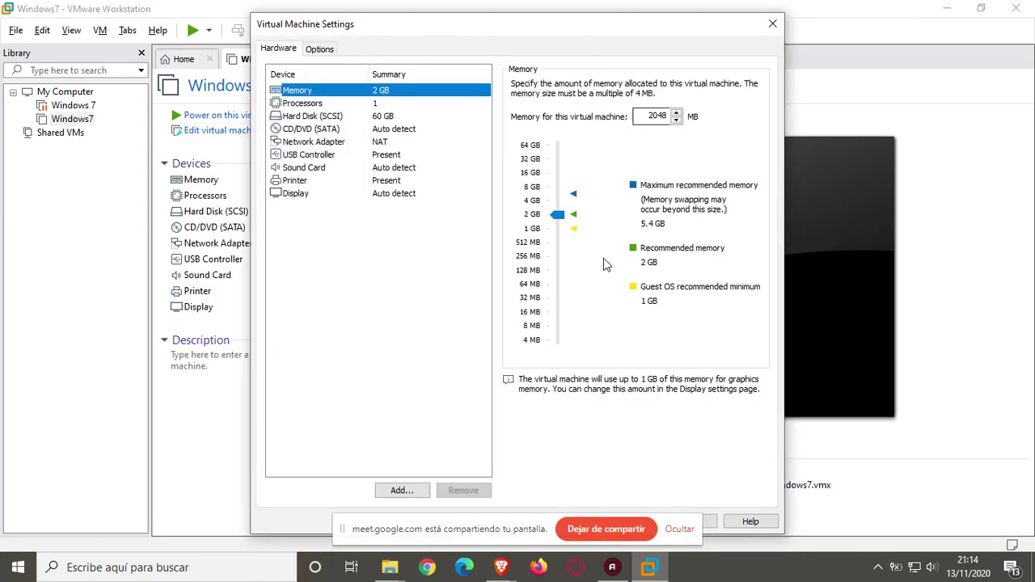
left_click_drag(383, 24, 391, 24)
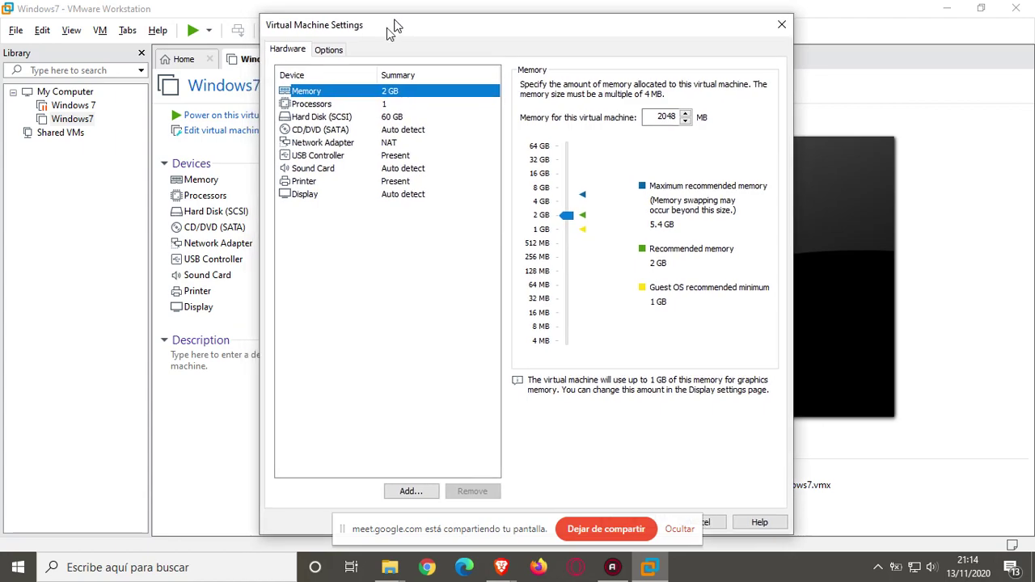
left_click(332, 132)
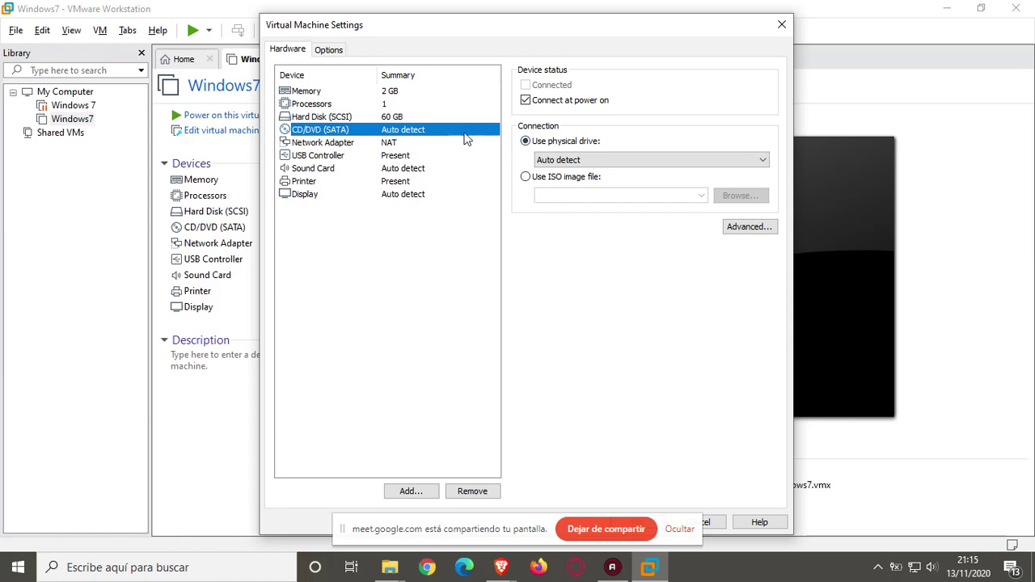
left_click(530, 178)
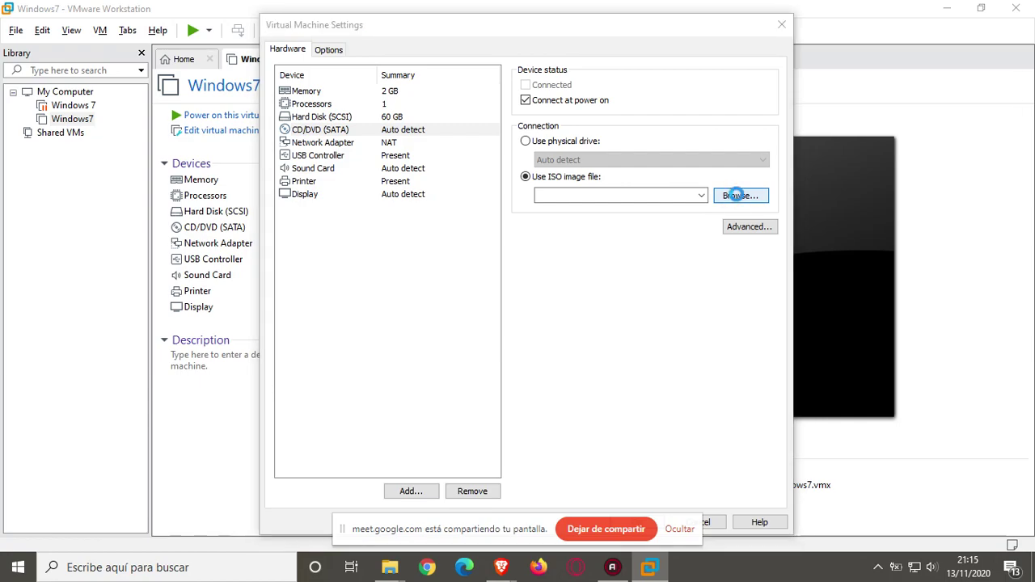
left_click(738, 198)
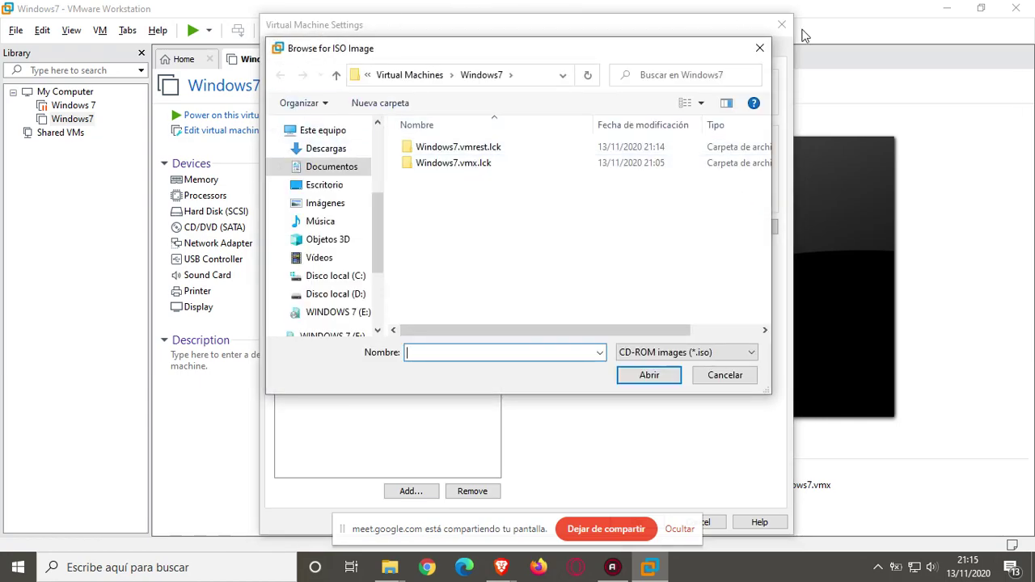
- Load the "Windows 7 SP1 - Todo en uno" ISO from the Escritorio folder and save the virtual machine settings
left_click_drag(526, 56, 288, 60)
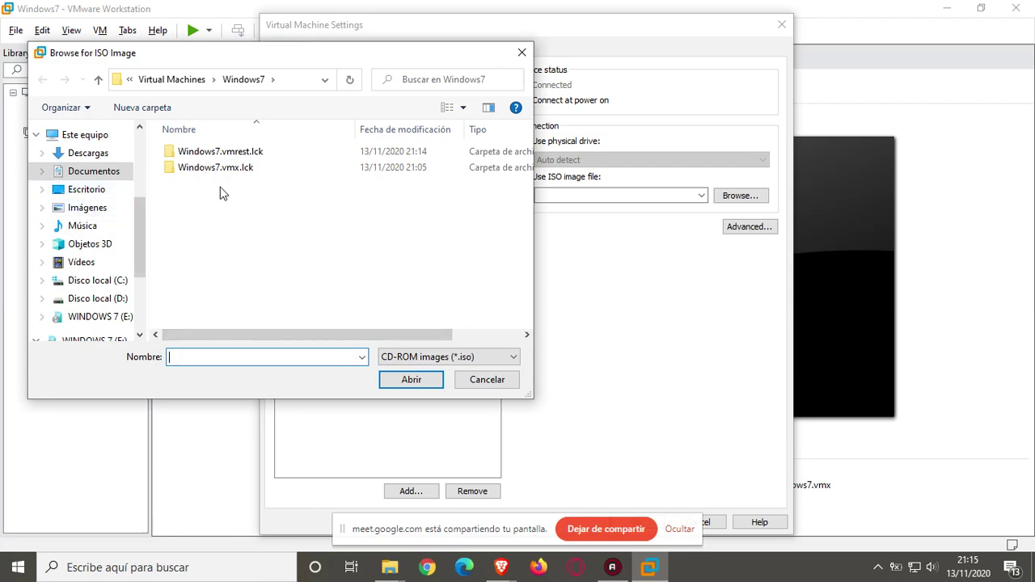
left_click(116, 192)
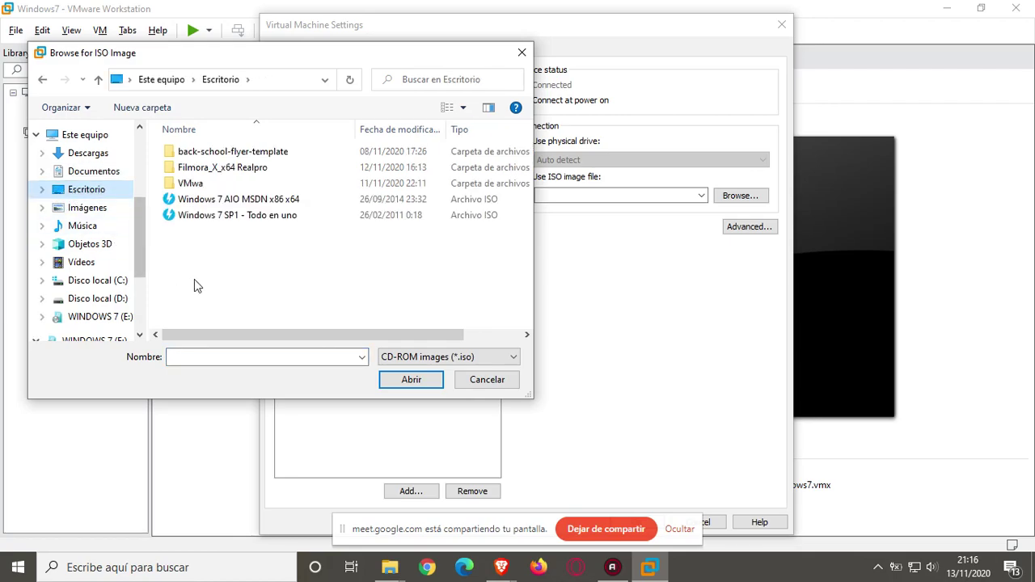
left_click(233, 217)
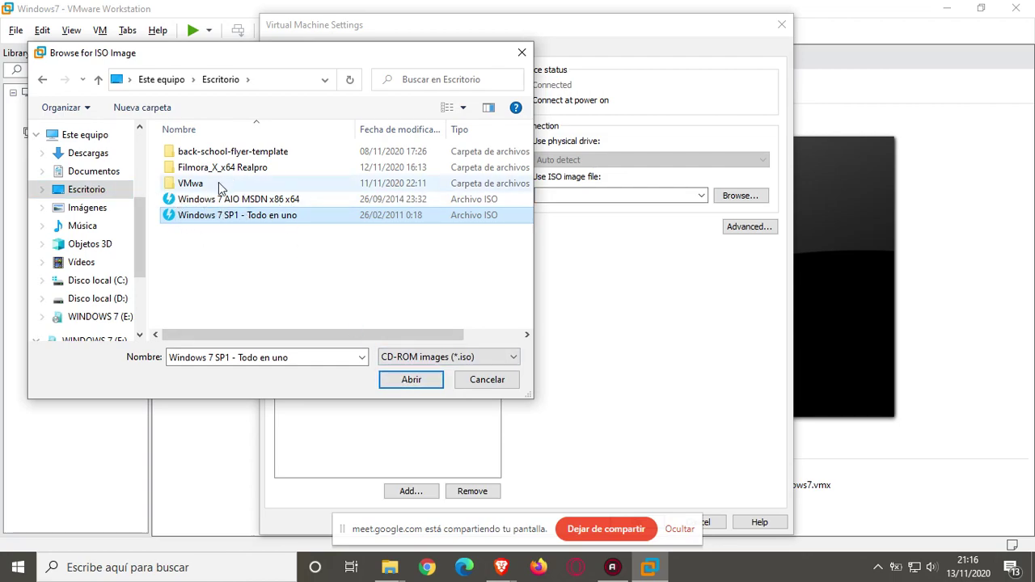
left_click(411, 379)
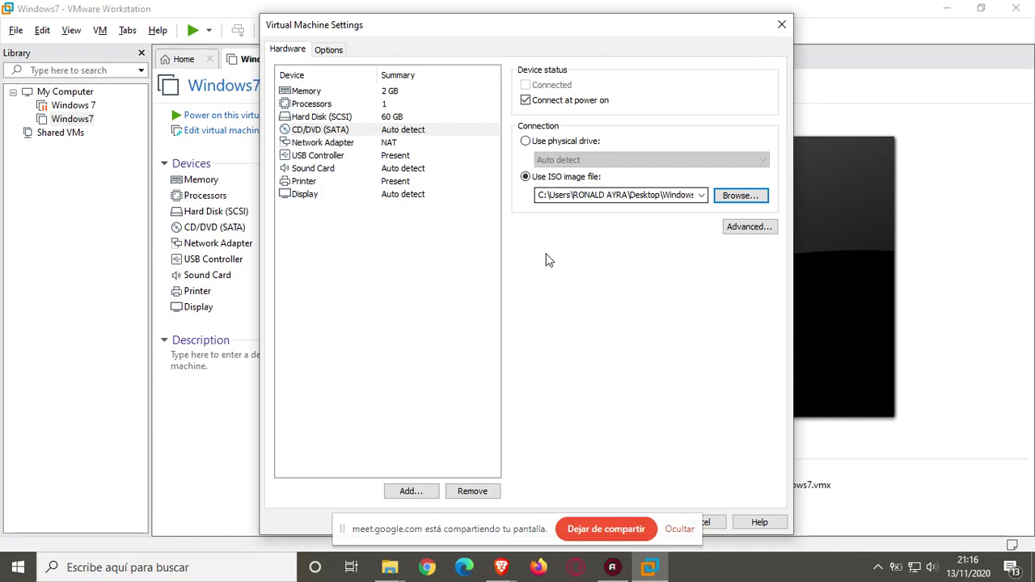
left_click_drag(479, 530, 240, 373)
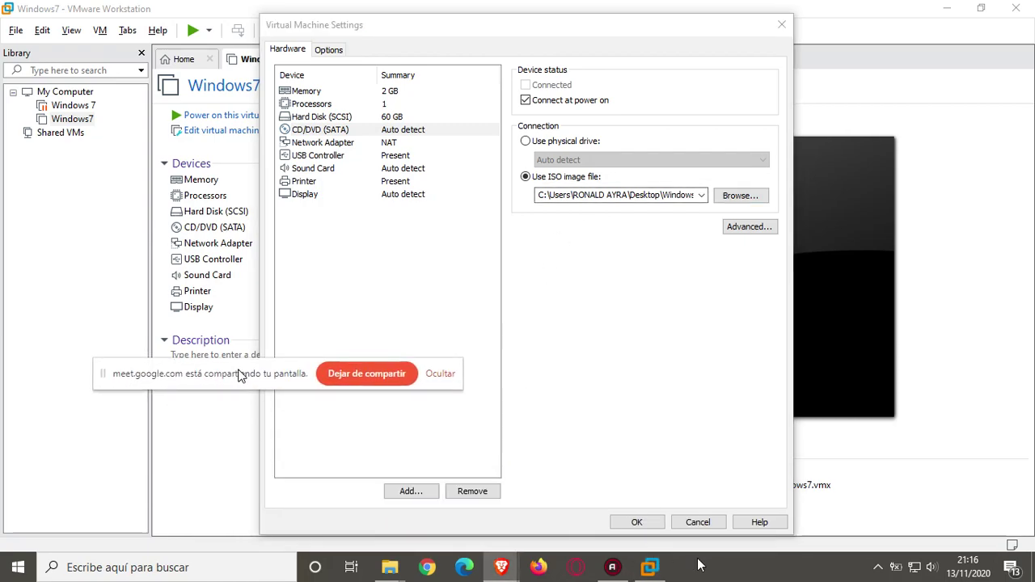
left_click(635, 522)
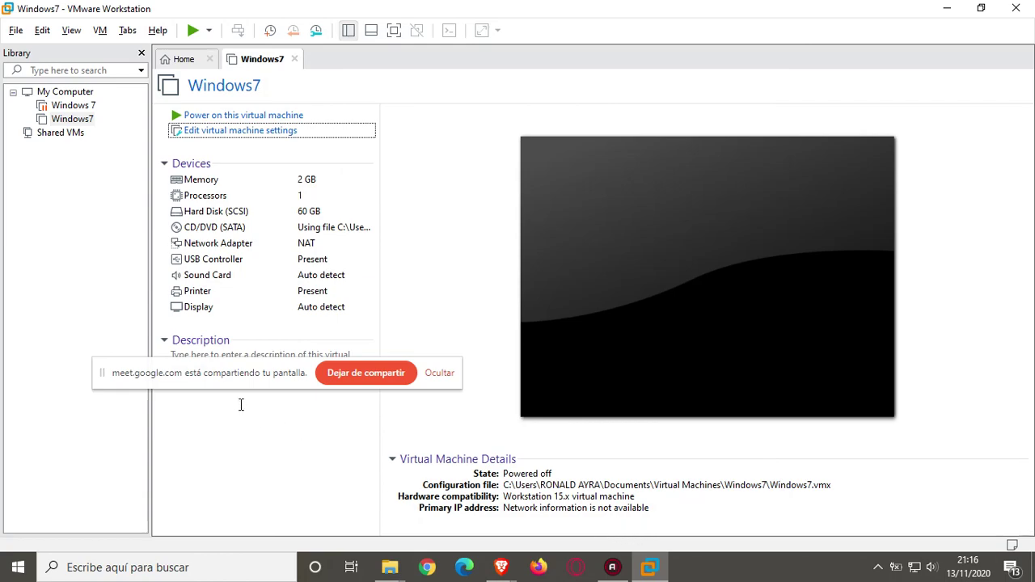
- Power on the Windows7 virtual machine and move the screen-sharing bar clear of its display
left_click_drag(233, 378, 162, 490)
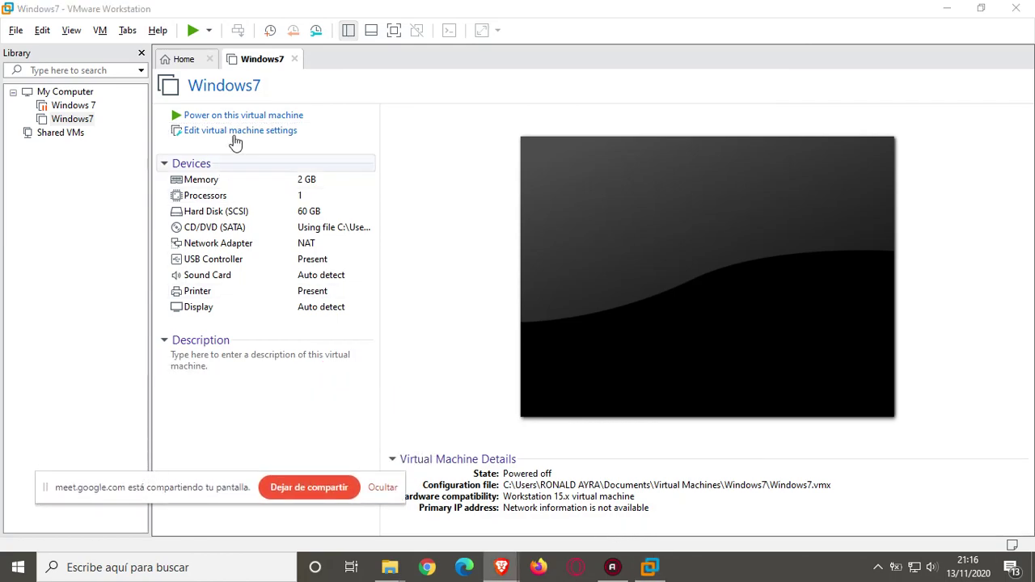
left_click(194, 118)
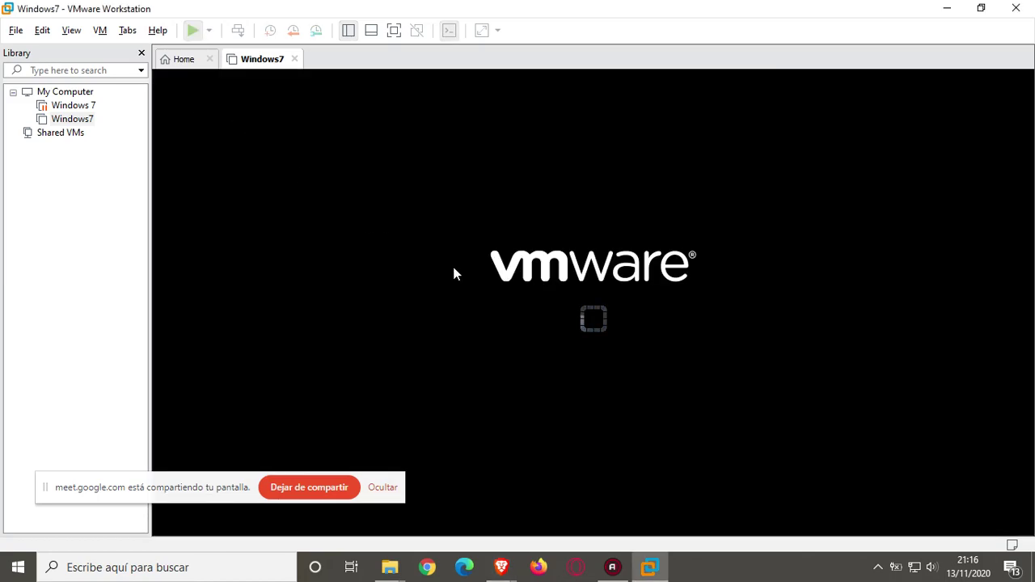
left_click_drag(169, 499, 161, 522)
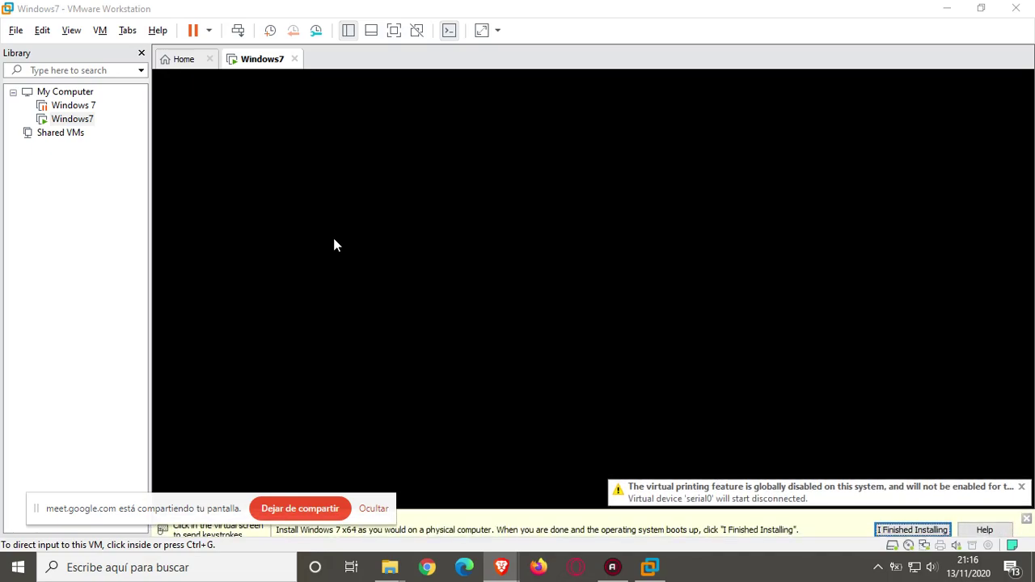
left_click_drag(134, 513, 527, 21)
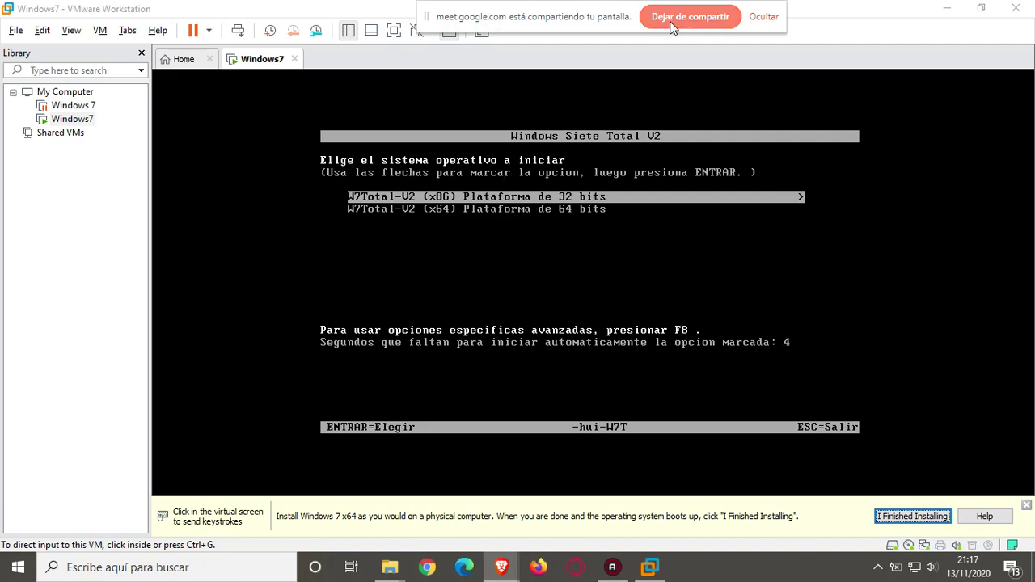
- Stop presenting the screen and switch to the Google Meet call in Brave
left_click(696, 16)
left_click(503, 568)
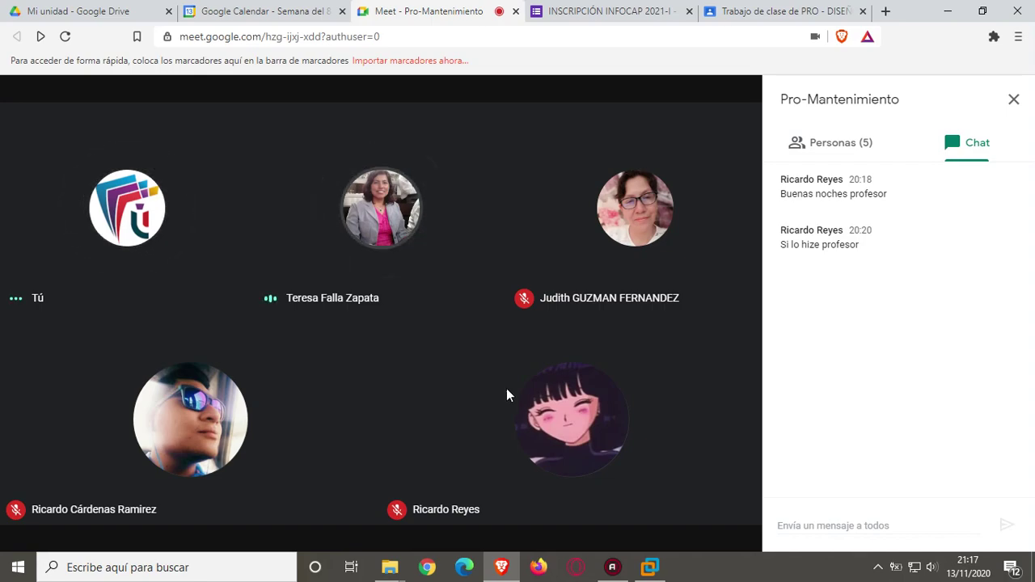
mouse_move(694, 546)
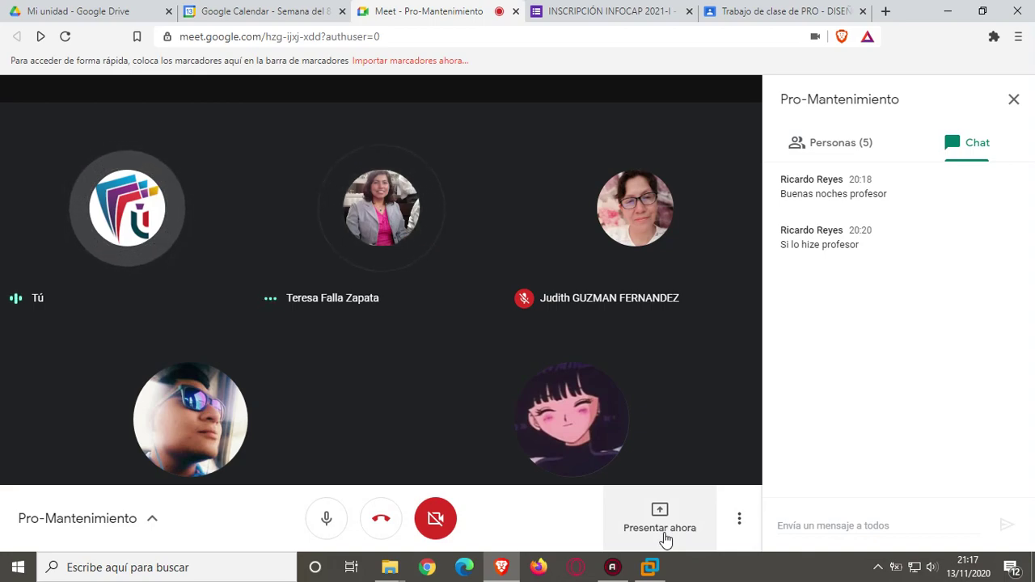
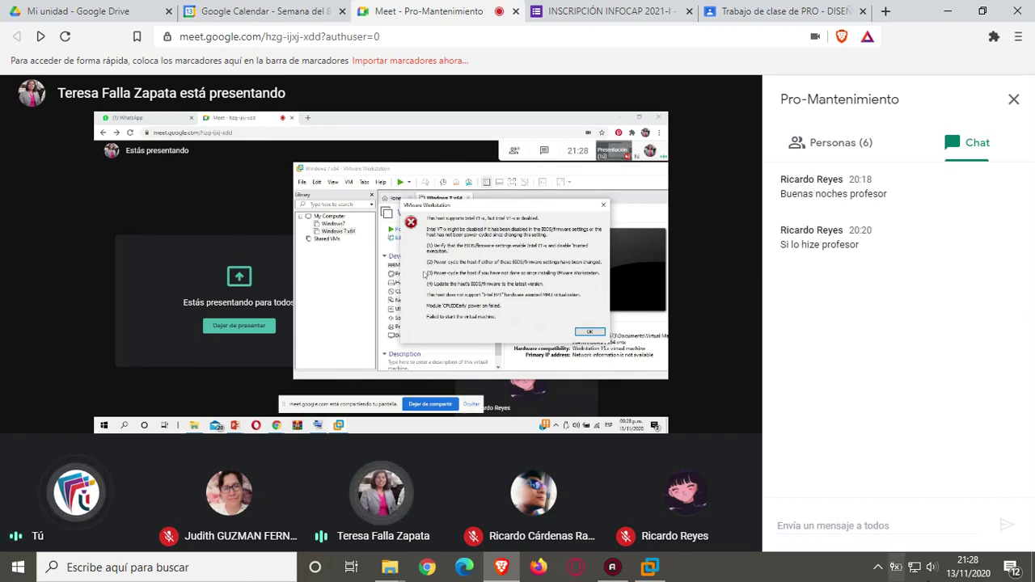
- Switch to VMware Workstation and mark the Windows7 machine's operating system installation as finished
mouse_move(709, 513)
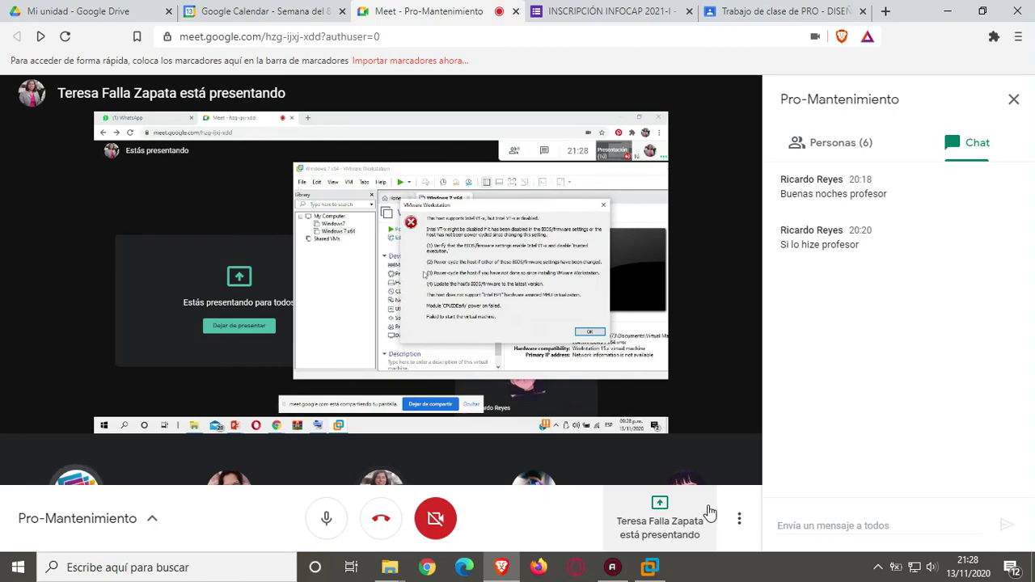
left_click(648, 569)
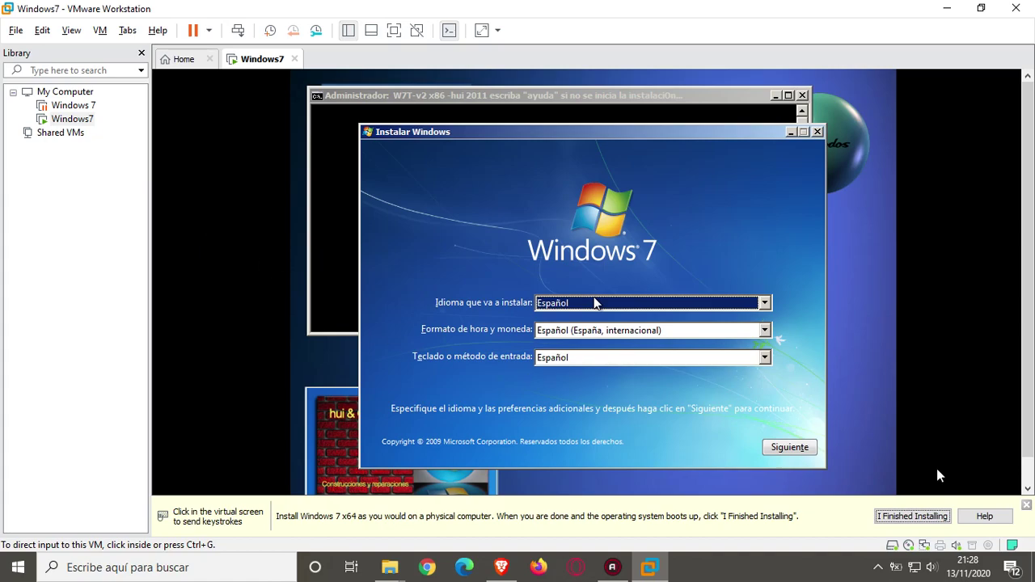
left_click(912, 517)
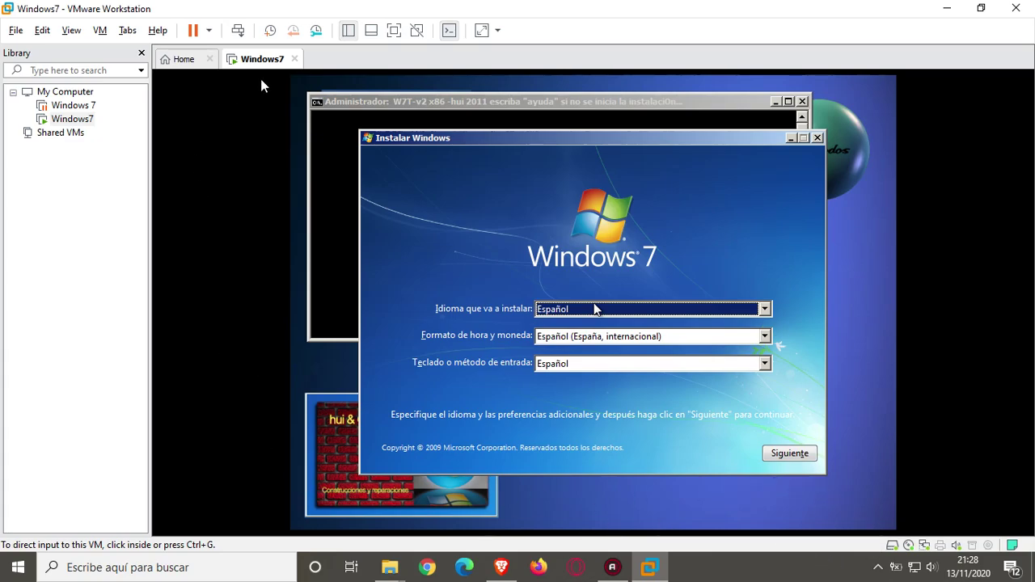
left_click(198, 60)
left_click(254, 61)
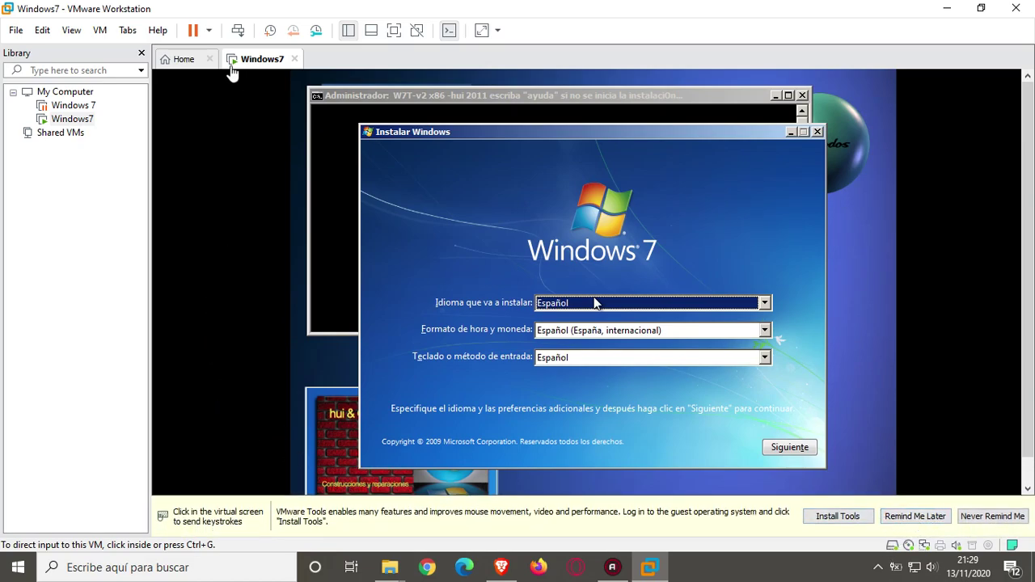
- Close the Windows7 machine by suspending it, dismiss the removable devices hint and reopen the machine from the library
left_click(295, 60)
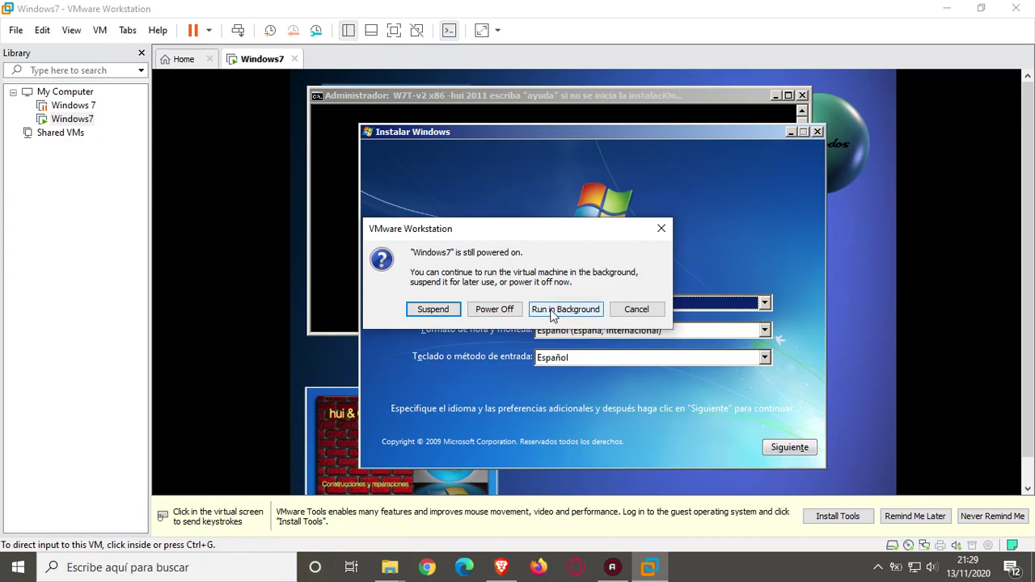
left_click(431, 309)
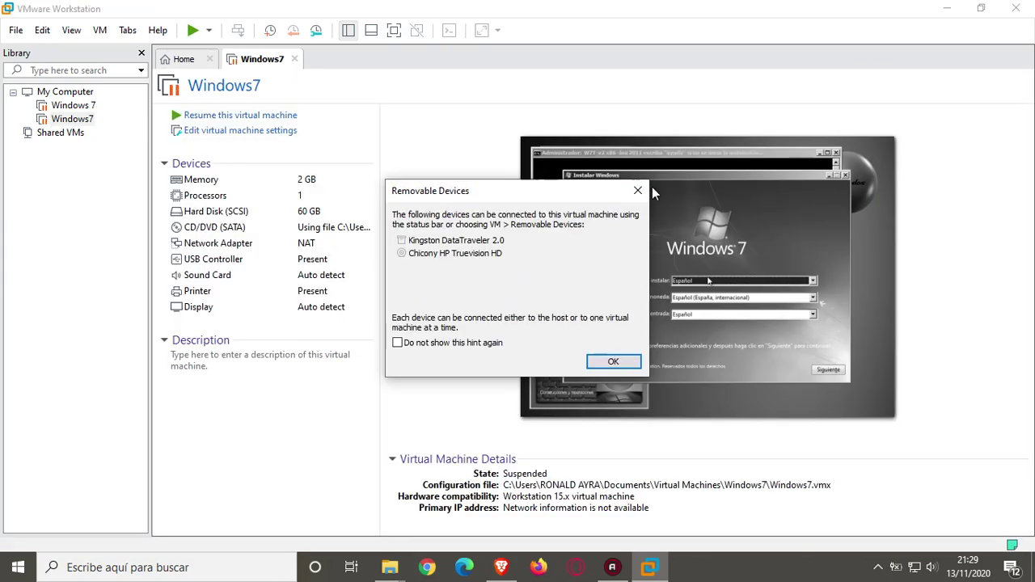
left_click(638, 191)
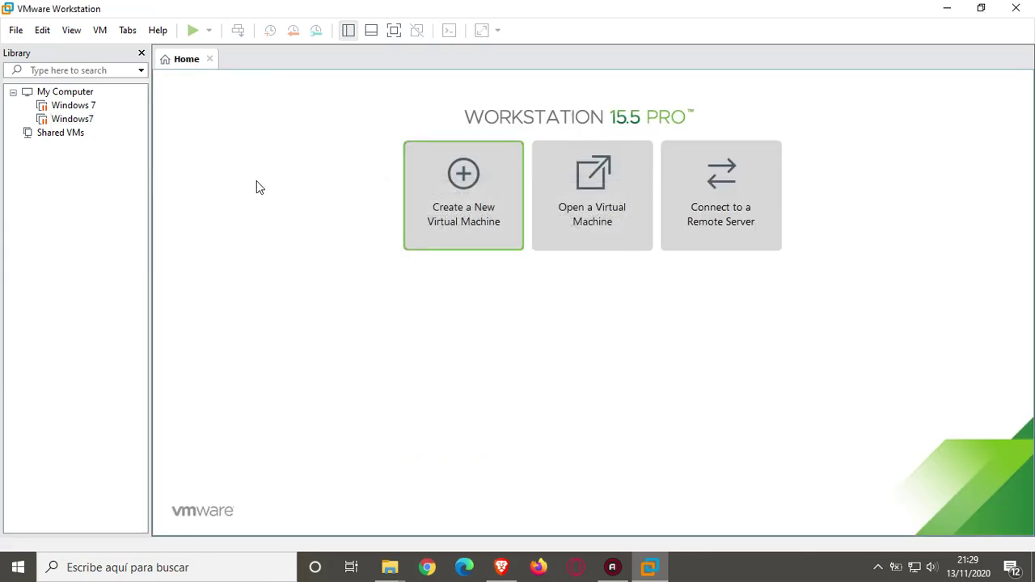
left_click(75, 120)
double_click(76, 120)
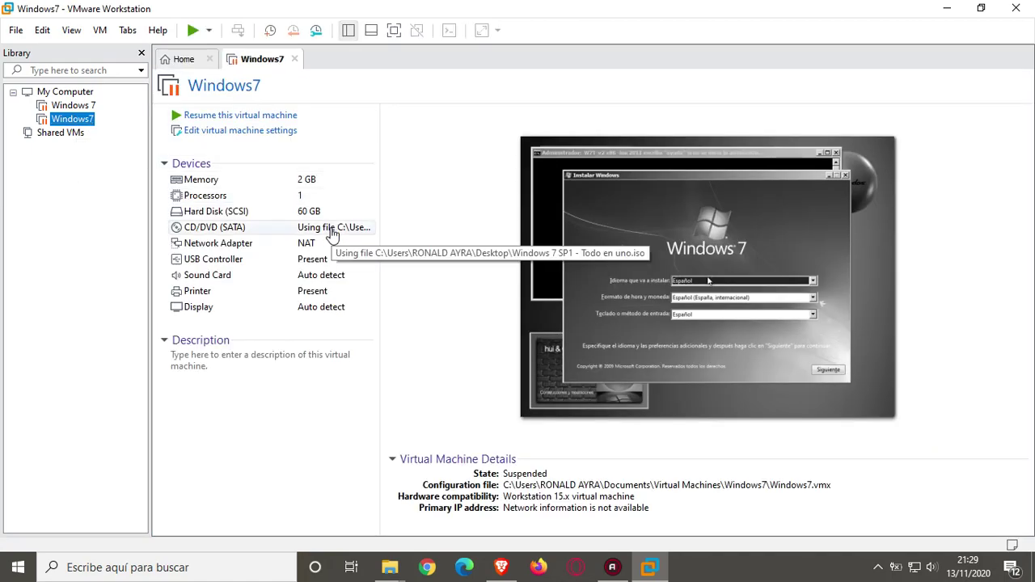
- Switch to the Google Meet call in Brave, close the chat and show the list of participants
left_click(502, 567)
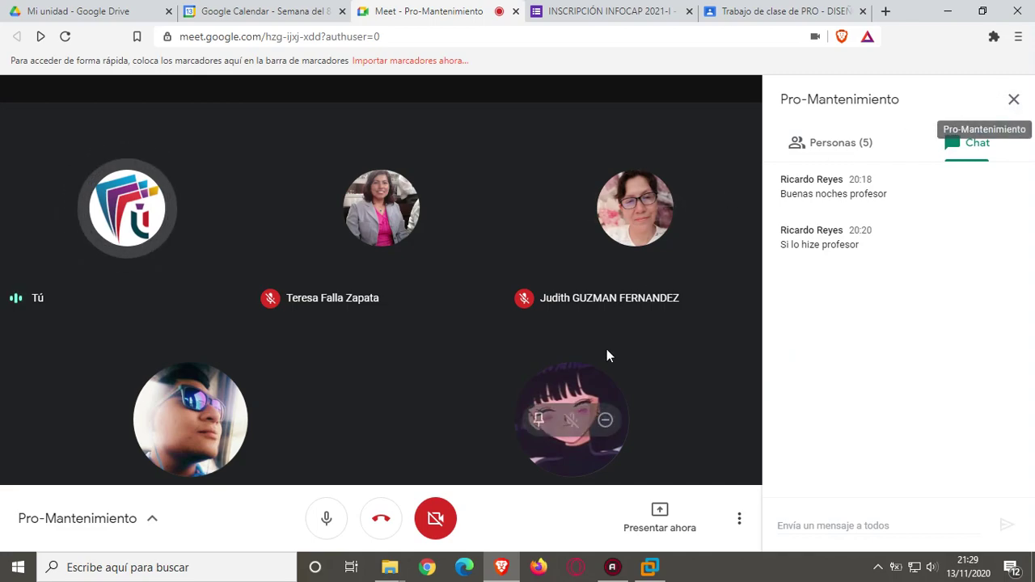
left_click(1014, 99)
left_click(822, 93)
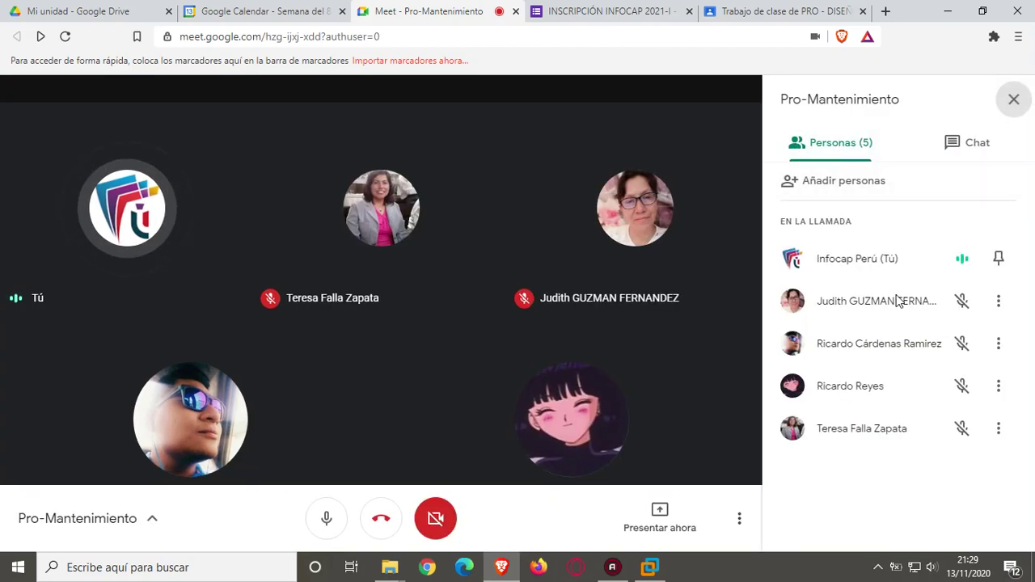
mouse_move(749, 425)
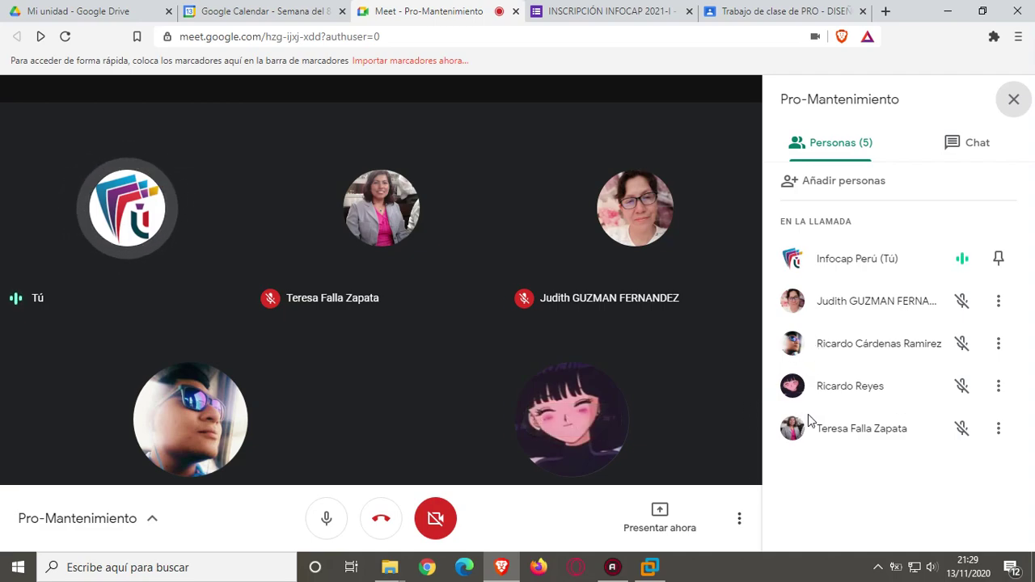
mouse_move(499, 341)
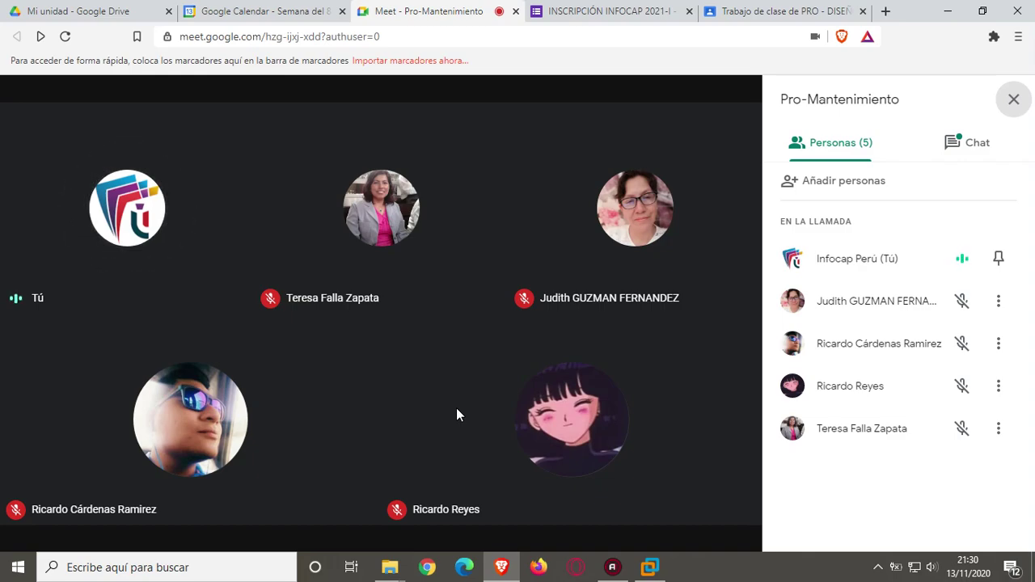
mouse_move(459, 524)
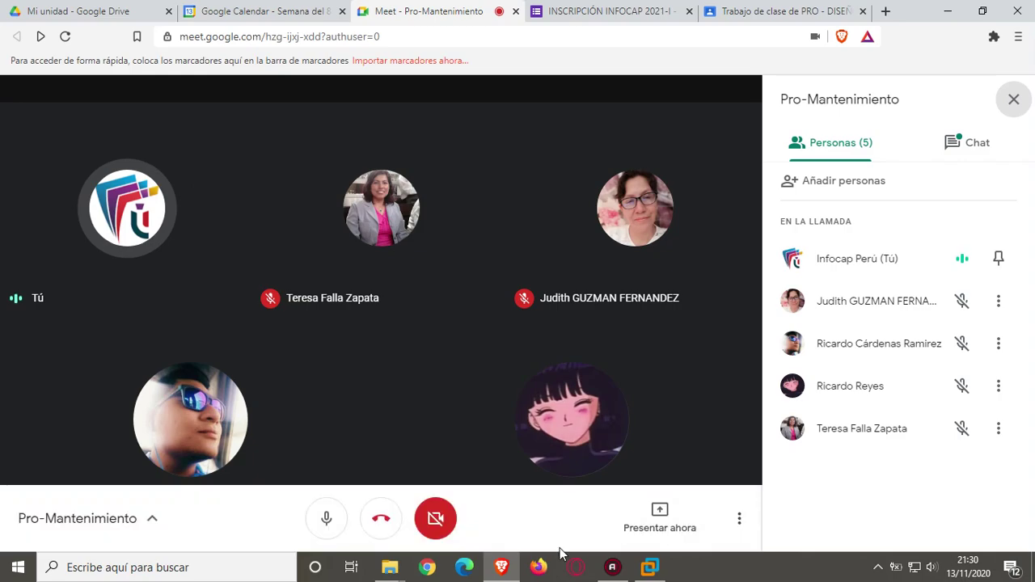
- Present the entire screen in the Google Meet call and switch to VMware Workstation
left_click(655, 518)
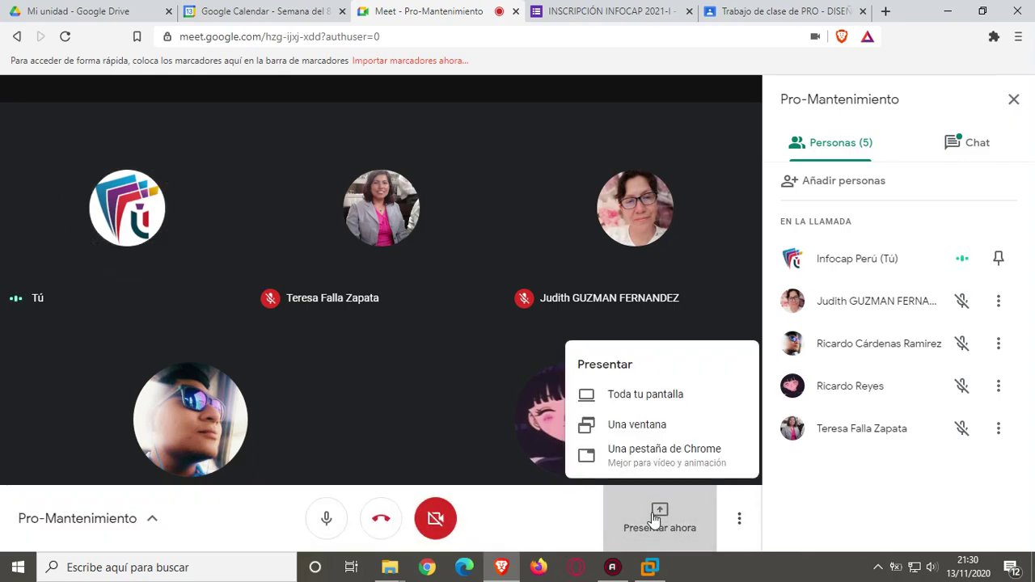
left_click(608, 387)
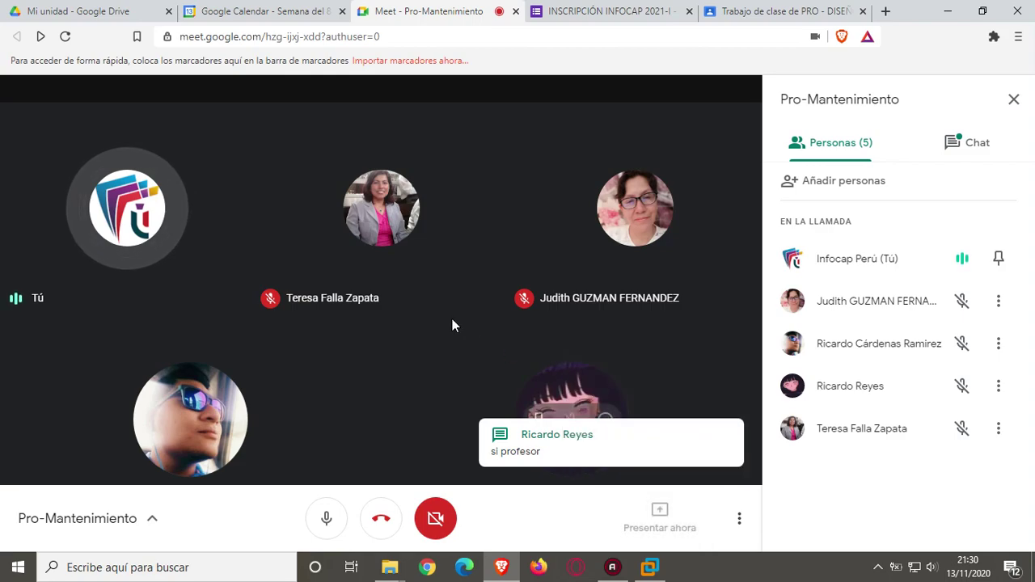
left_click(396, 279)
left_click(643, 349)
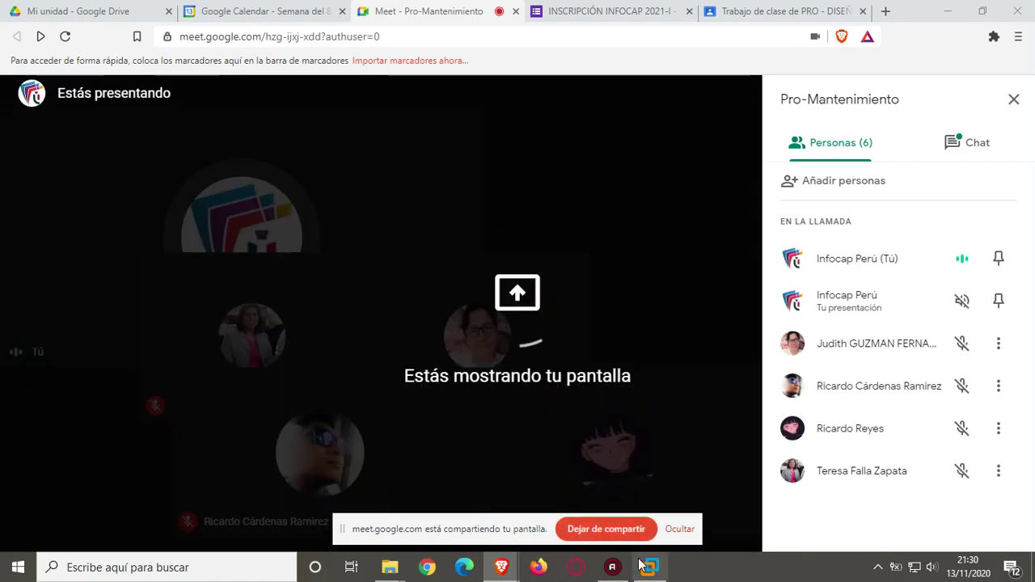
mouse_move(648, 569)
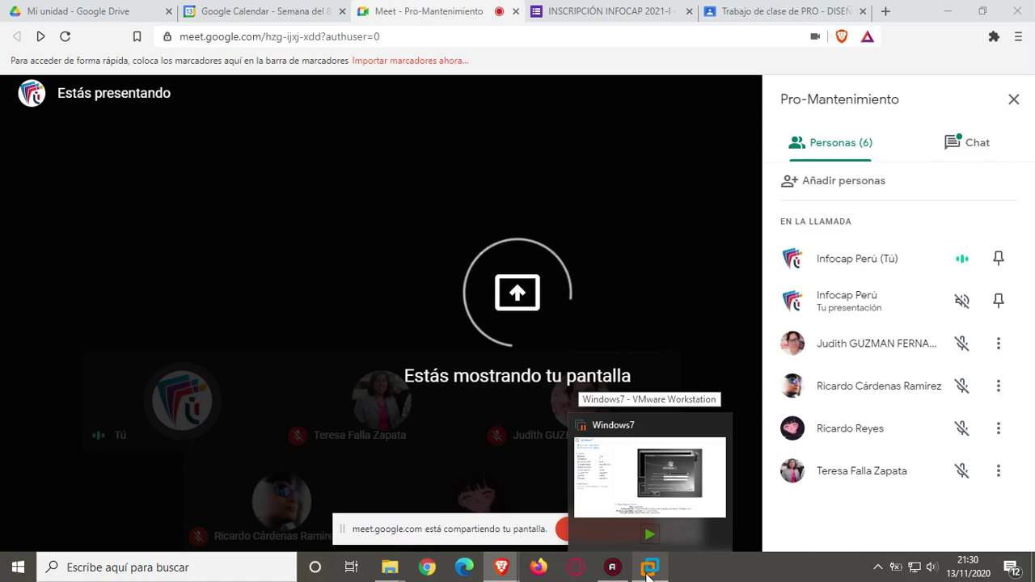
left_click(648, 570)
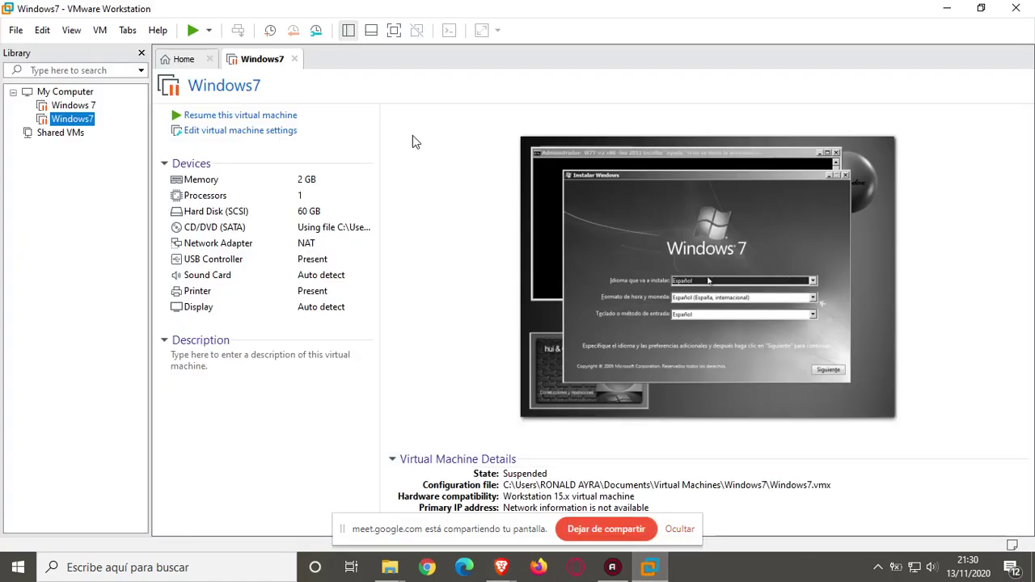
- Check the CD/DVD (SATA) device in the Windows7 machine's settings and resume the machine
left_click(207, 135)
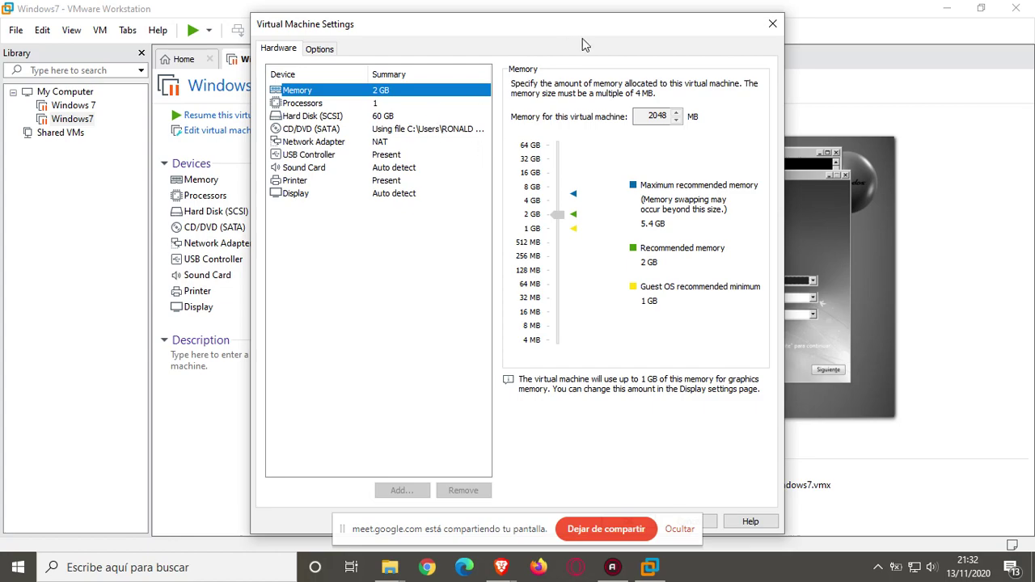
left_click(334, 130)
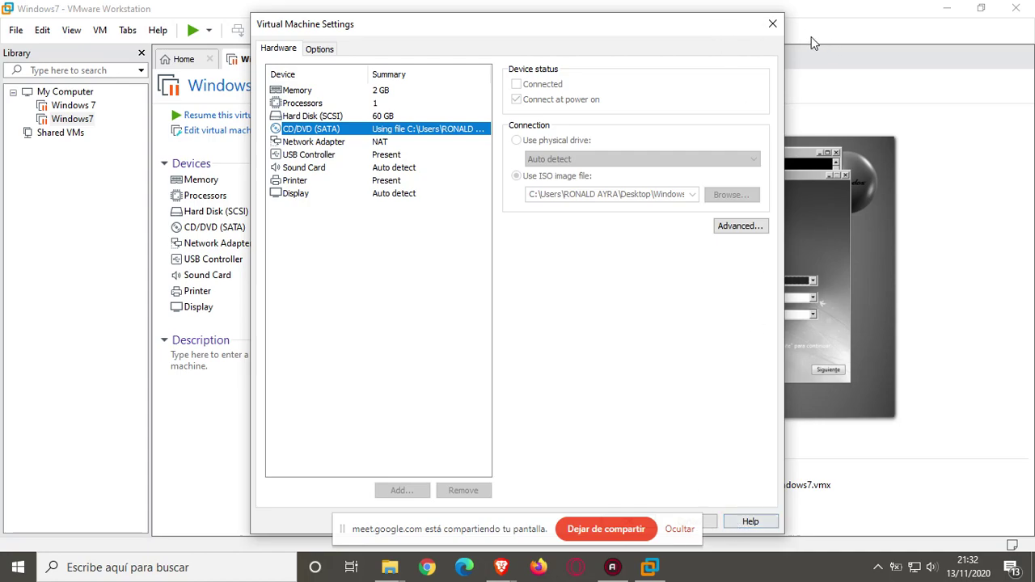
left_click(772, 23)
left_click(195, 117)
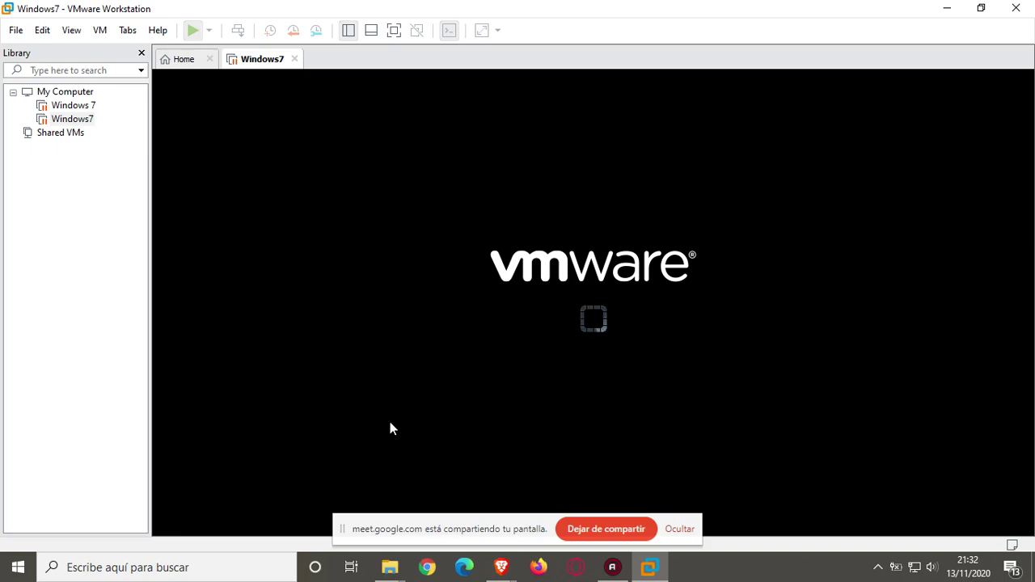
- Switch to the Google Meet call in Brave and mute the participant whose microphone is on
mouse_move(501, 567)
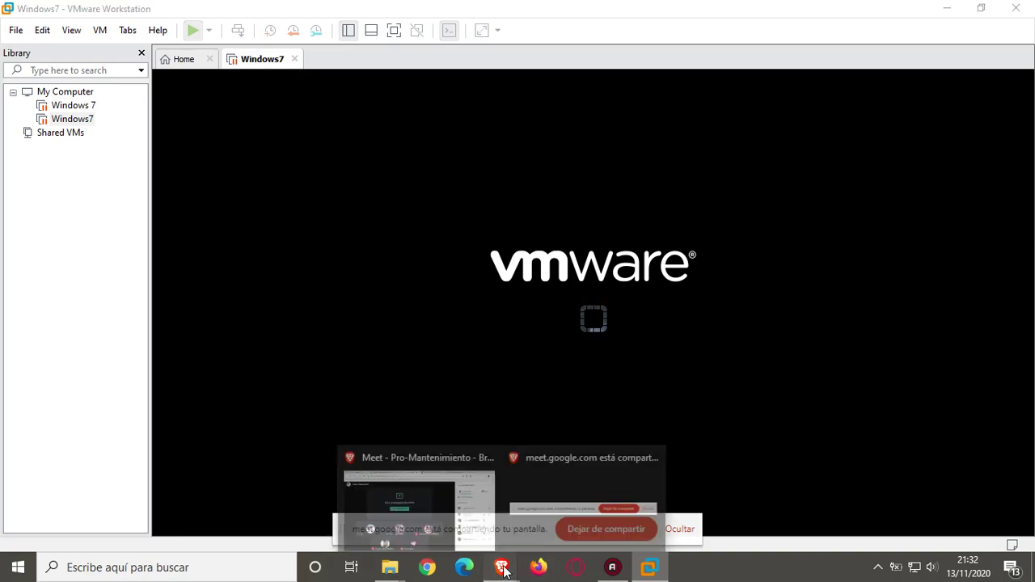
left_click(439, 518)
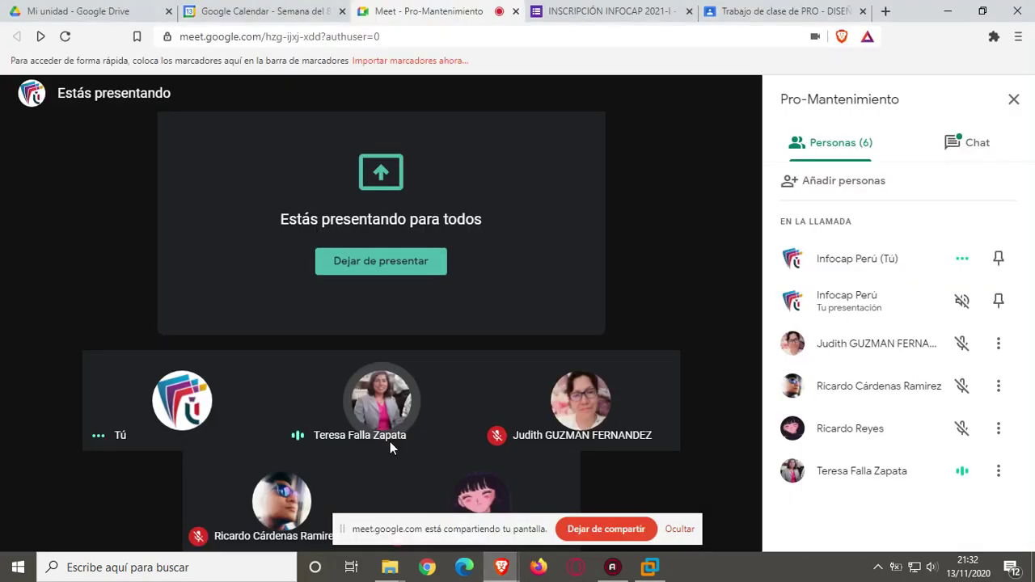
mouse_move(381, 407)
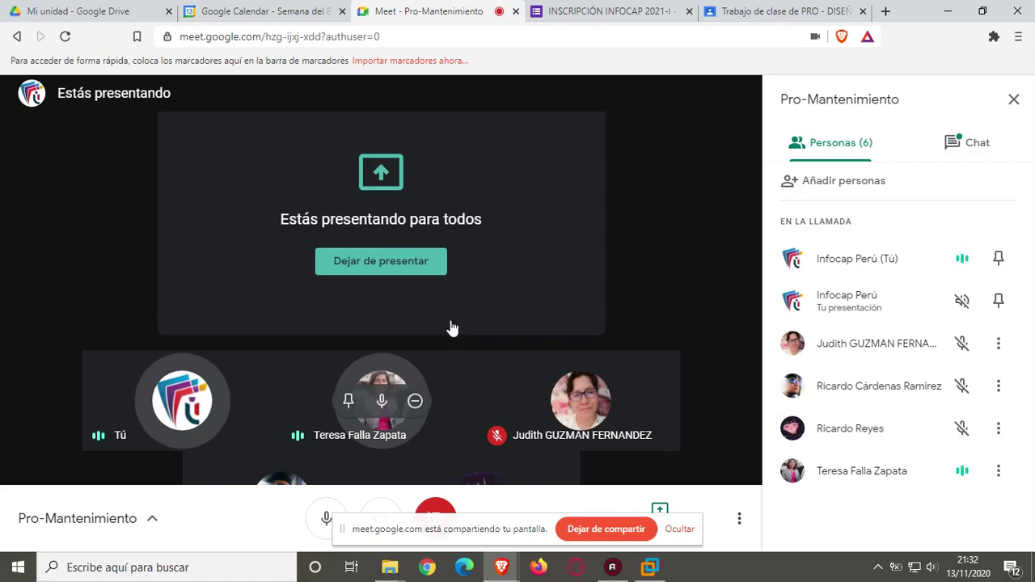
left_click(388, 406)
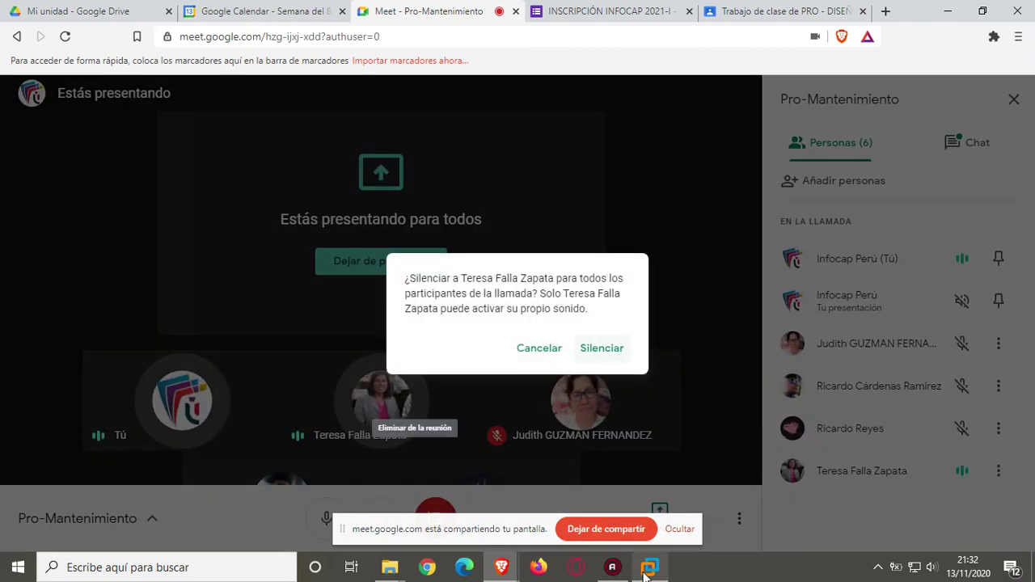
left_click(646, 569)
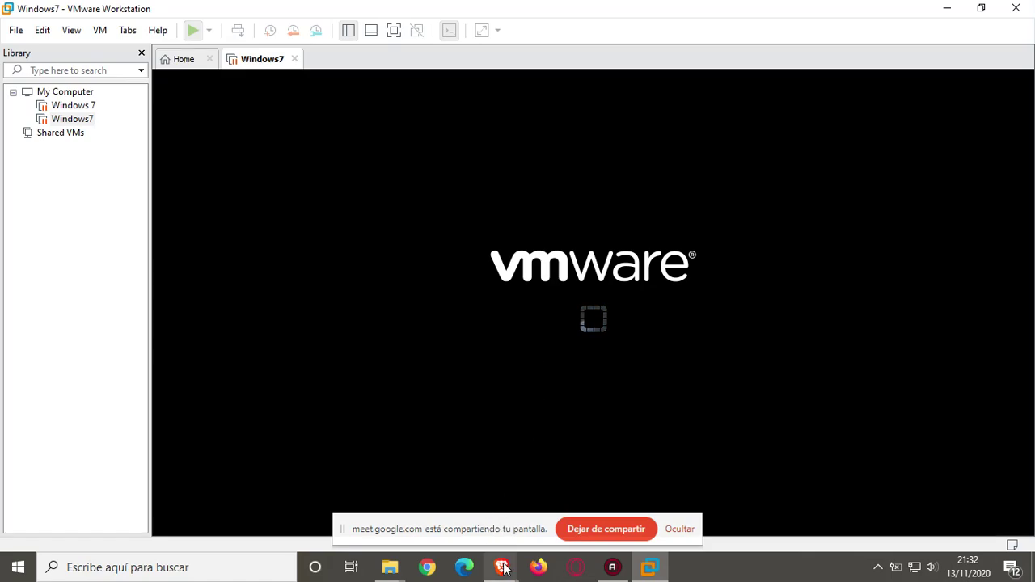
mouse_move(501, 568)
left_click(455, 485)
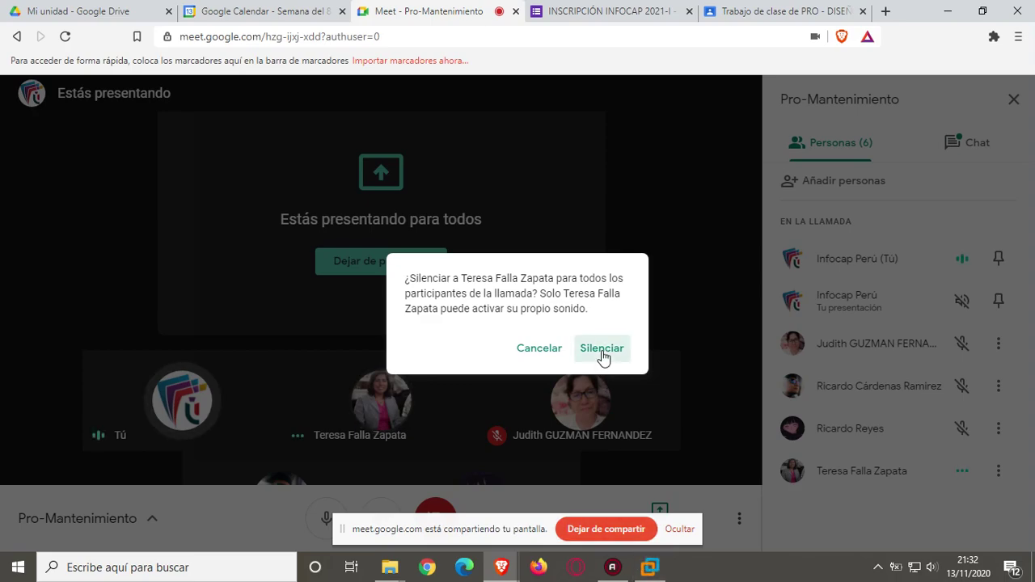
- Switch to VMware Workstation, cancel the 32-bit Windows 7 installation and close its command prompt to restart the machine
left_click(650, 567)
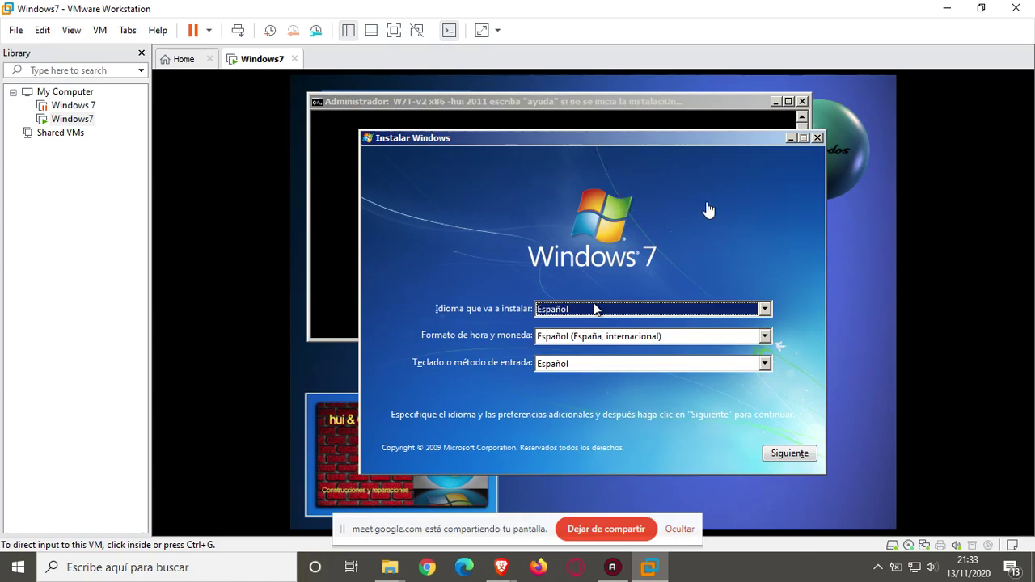
left_click(595, 392)
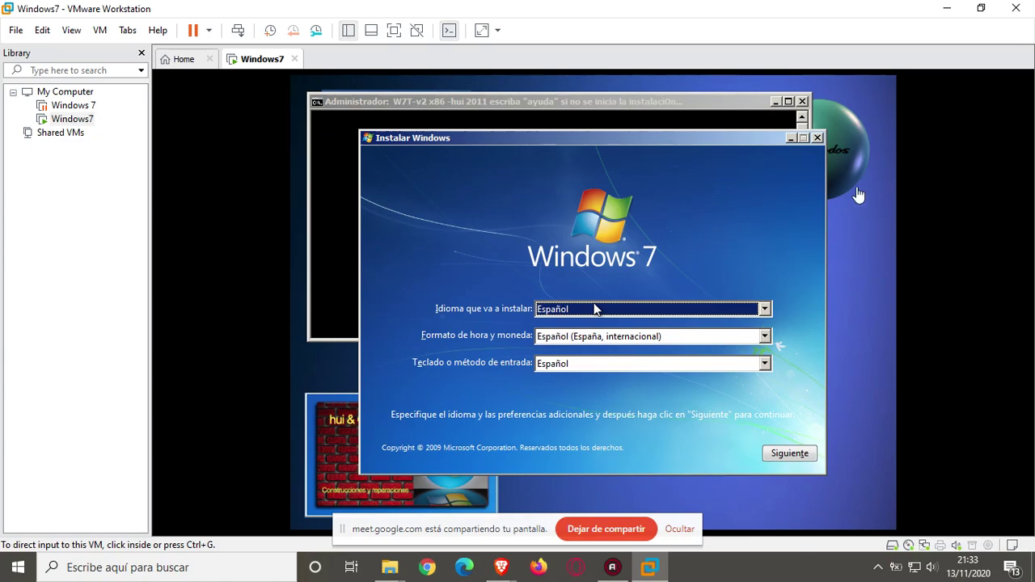
left_click(818, 139)
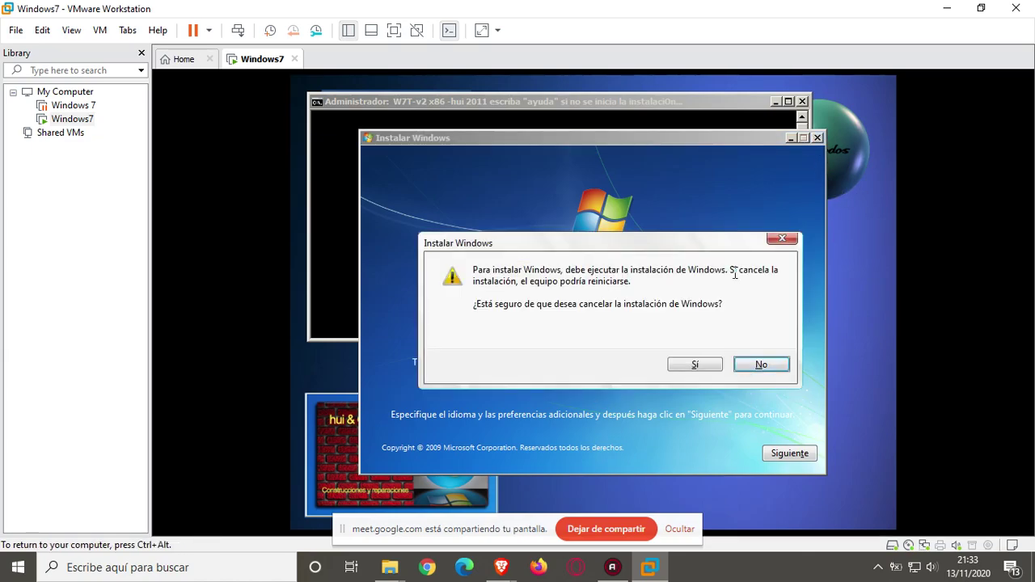
left_click(694, 366)
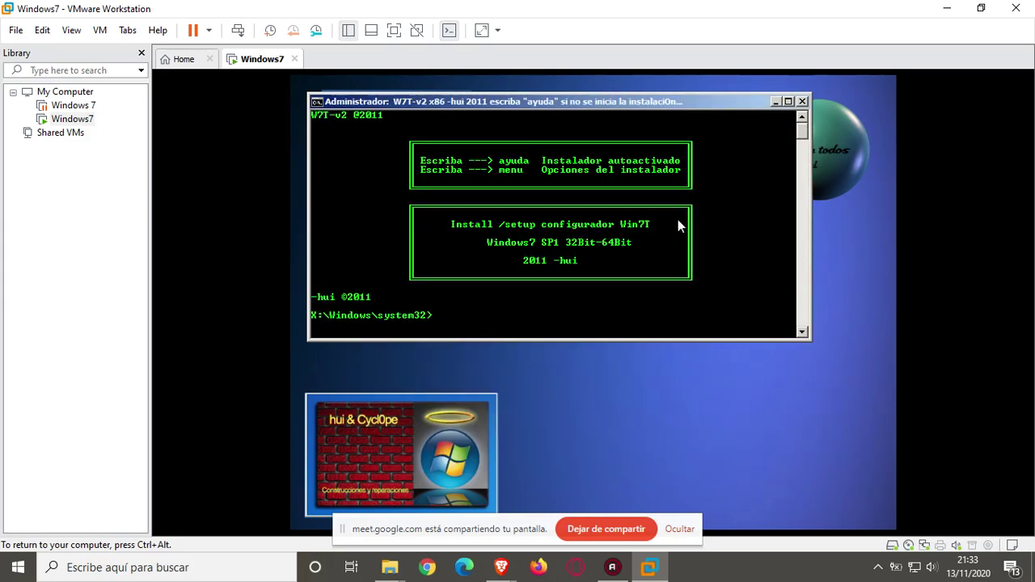
left_click(802, 101)
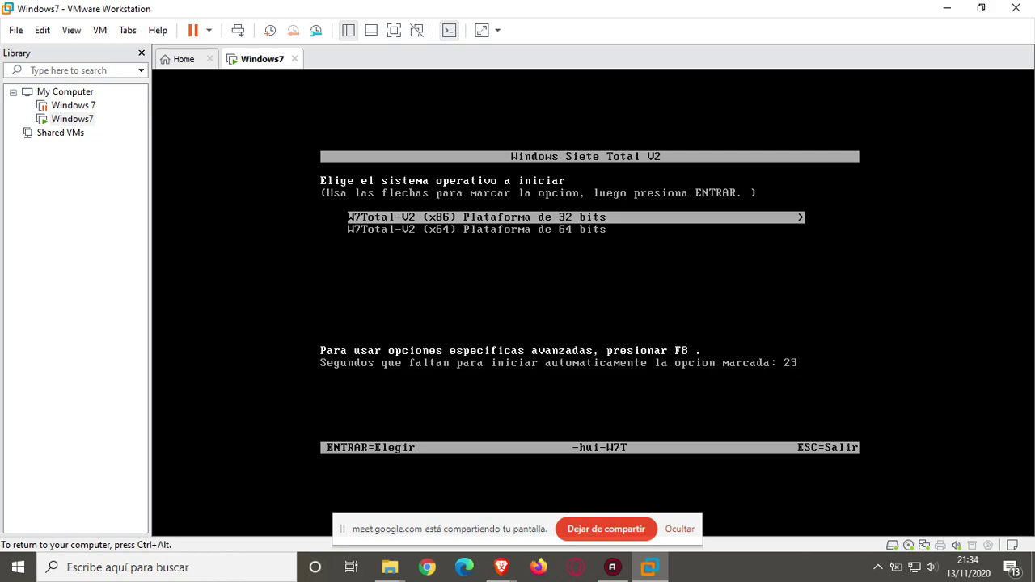
- Compare the two boot menu entries and start W7Total-V2 (x64) Plataforma de 64 bits
key("Down")
key("Up")
key("Down")
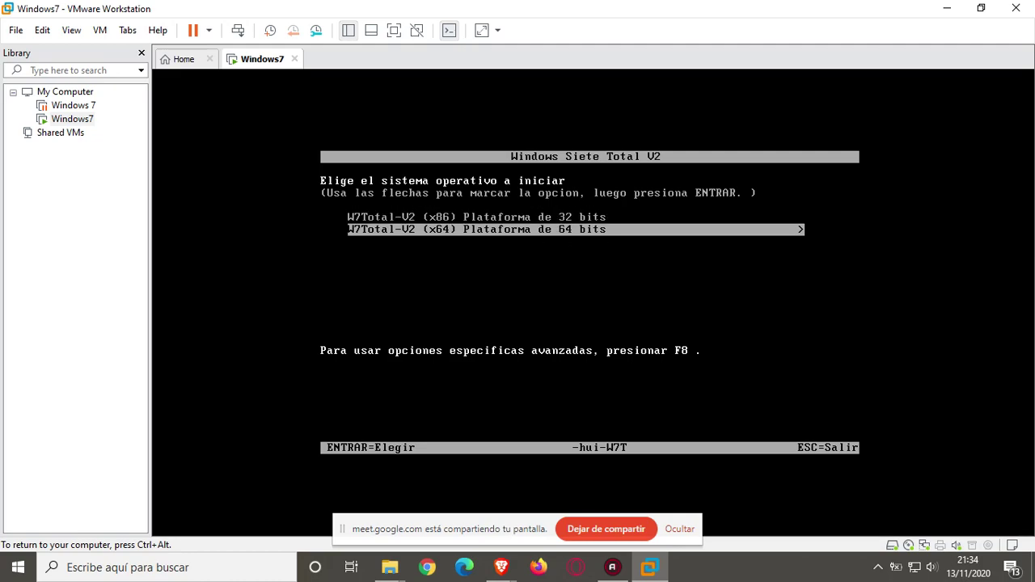
key("Up")
key("Down")
key("Up")
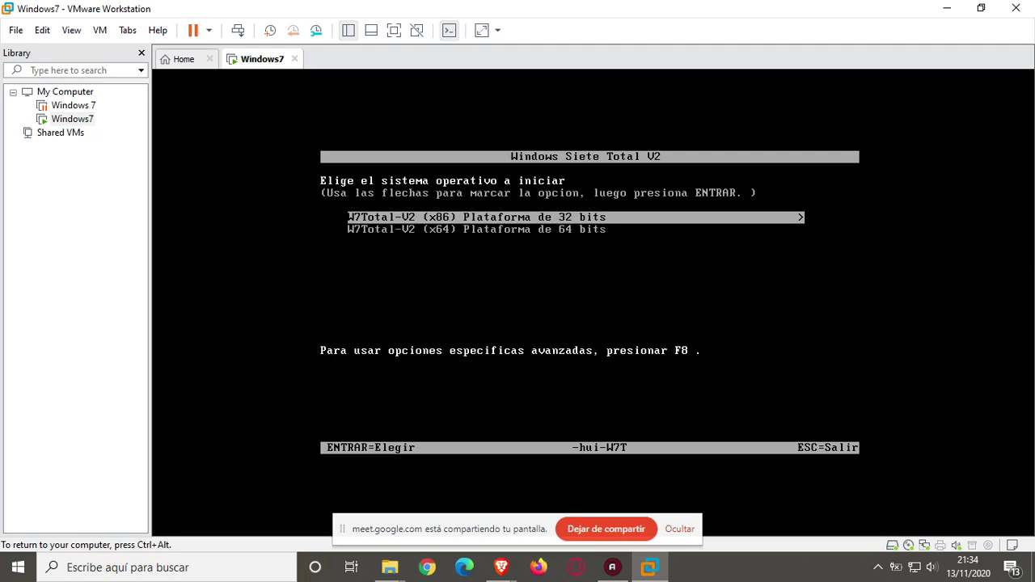
key("Down")
key("Up")
key("Down")
key("Up")
key("Down")
key("Up")
key("Down")
key("Up")
key("Down")
key("Up")
key("Down")
key("Up")
key("Down")
key("Up")
key("Down")
key("Up")
key("Down")
key("Up")
key("Down")
key("Up")
key("Down")
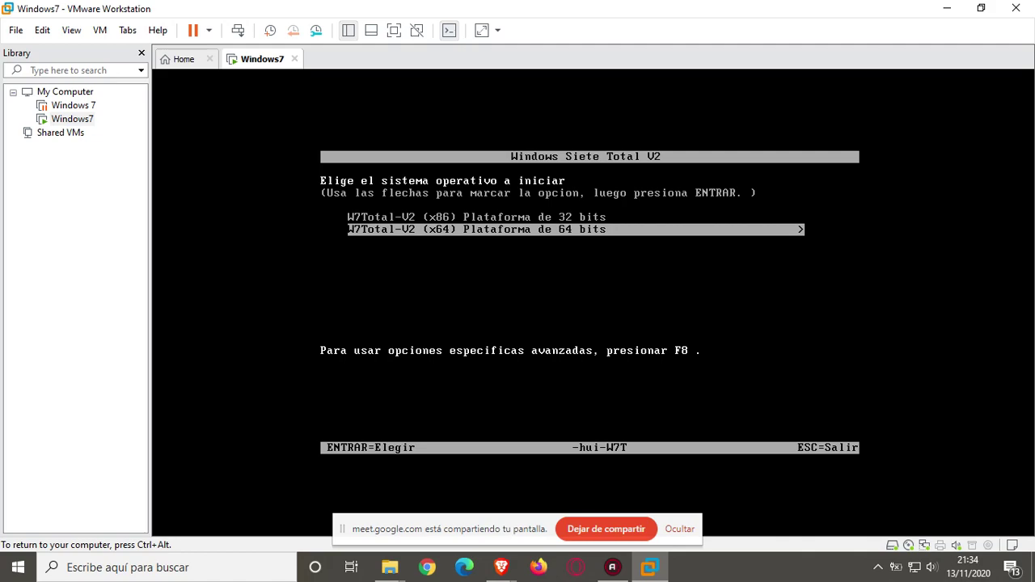
key("Up")
key("Down")
key("Up")
key("Down")
key("Up")
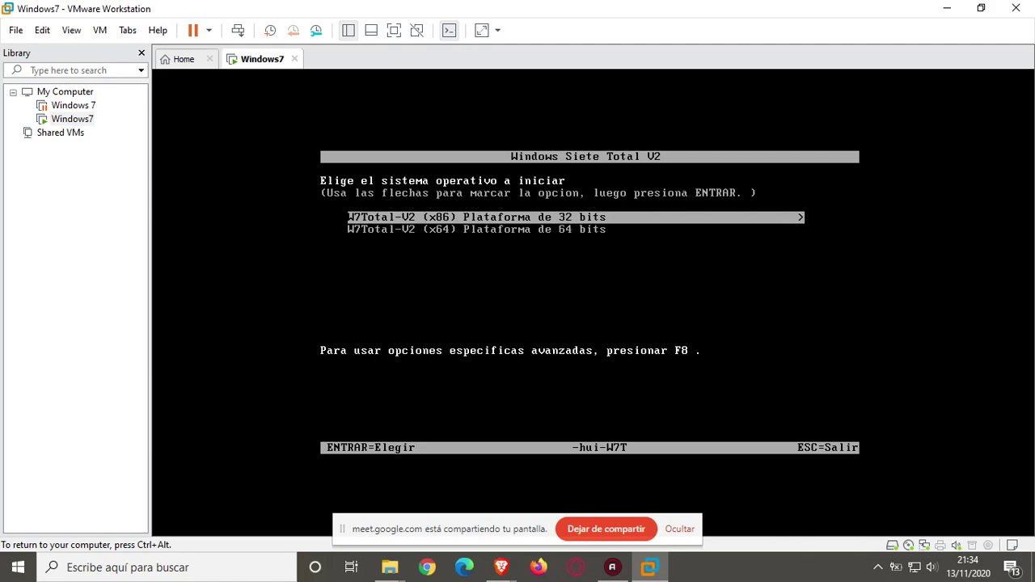
key("Down")
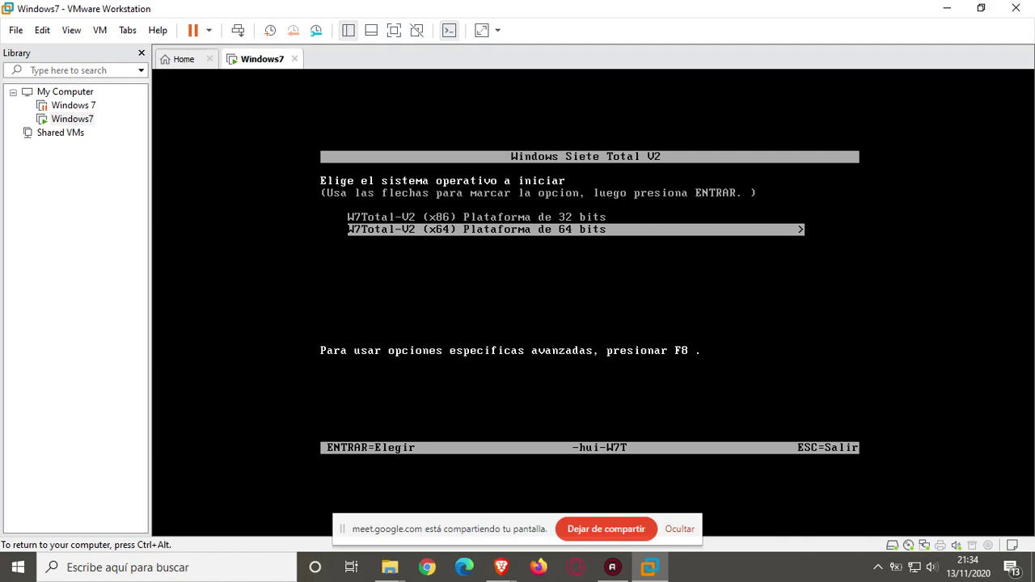
key("Return")
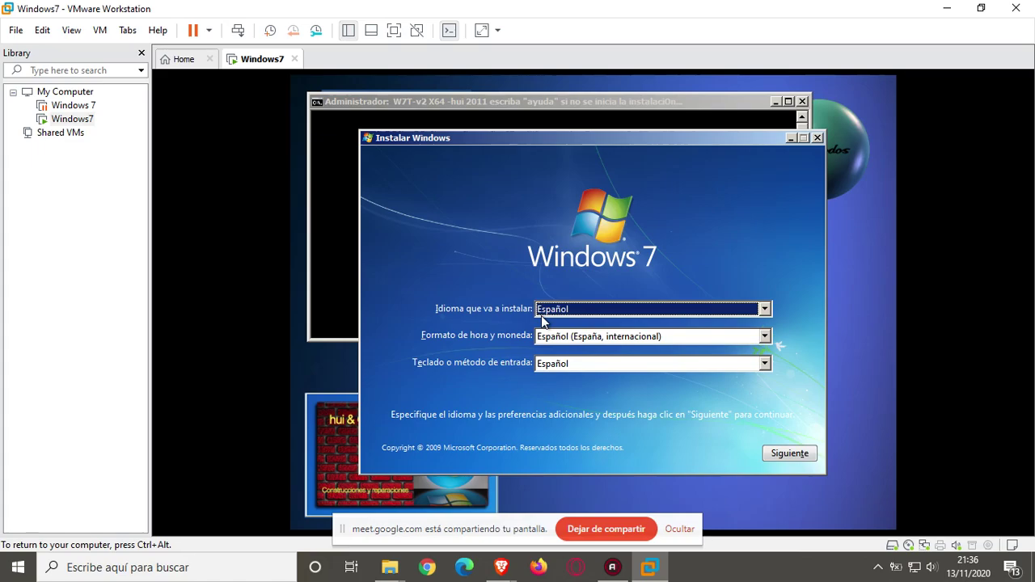
- Set the time and currency format to Español (Perú), keep the Latinoamérica keyboard and start the Windows 7 installation
left_click(611, 314)
left_click(612, 323)
left_click(611, 337)
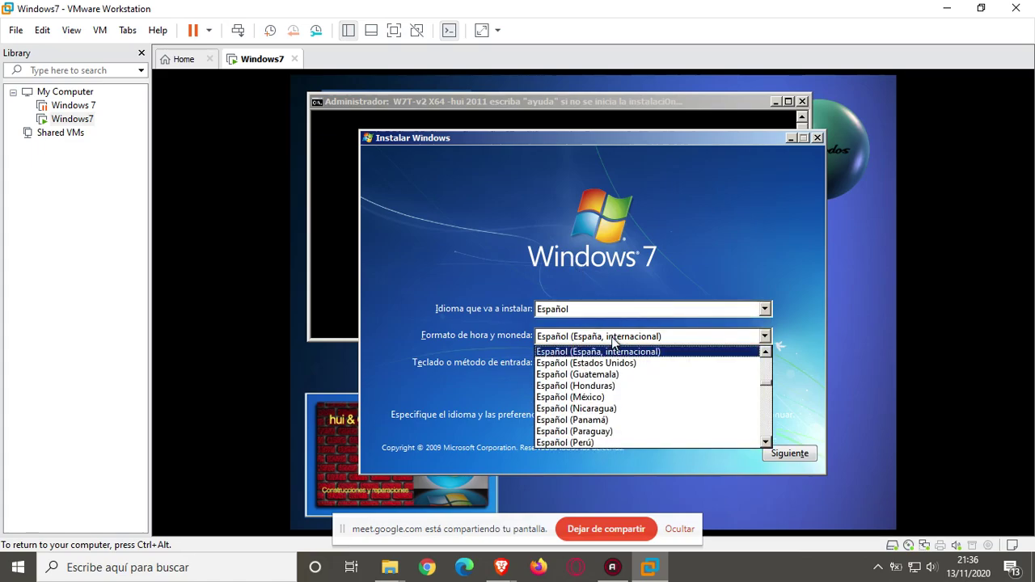
left_click(579, 443)
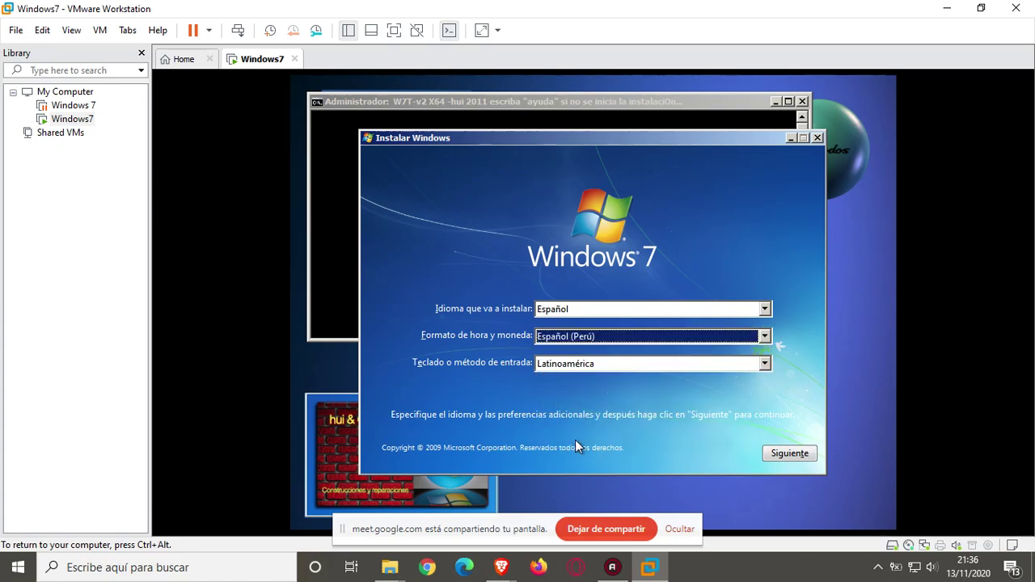
left_click(589, 364)
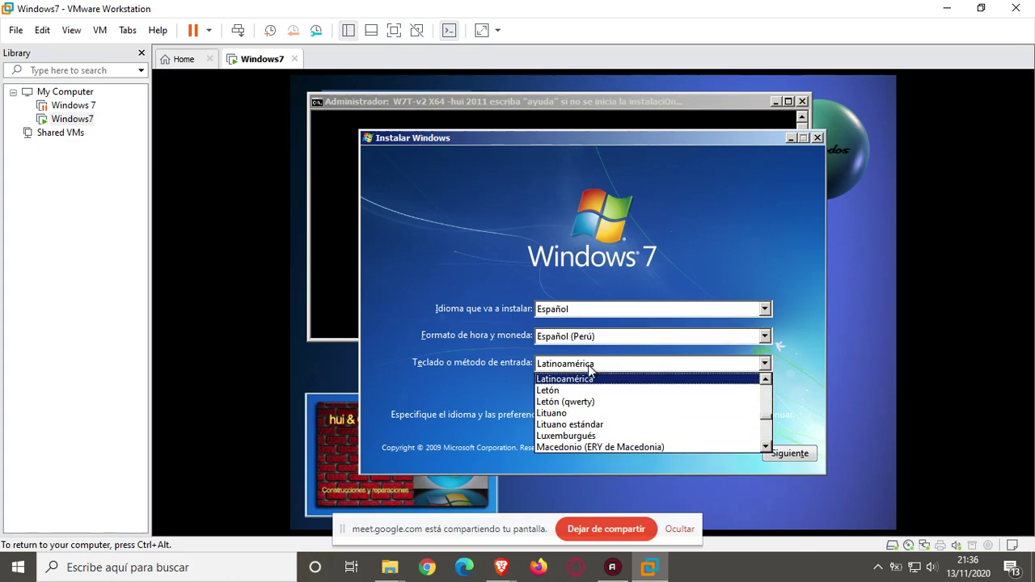
left_click(589, 368)
left_click(787, 456)
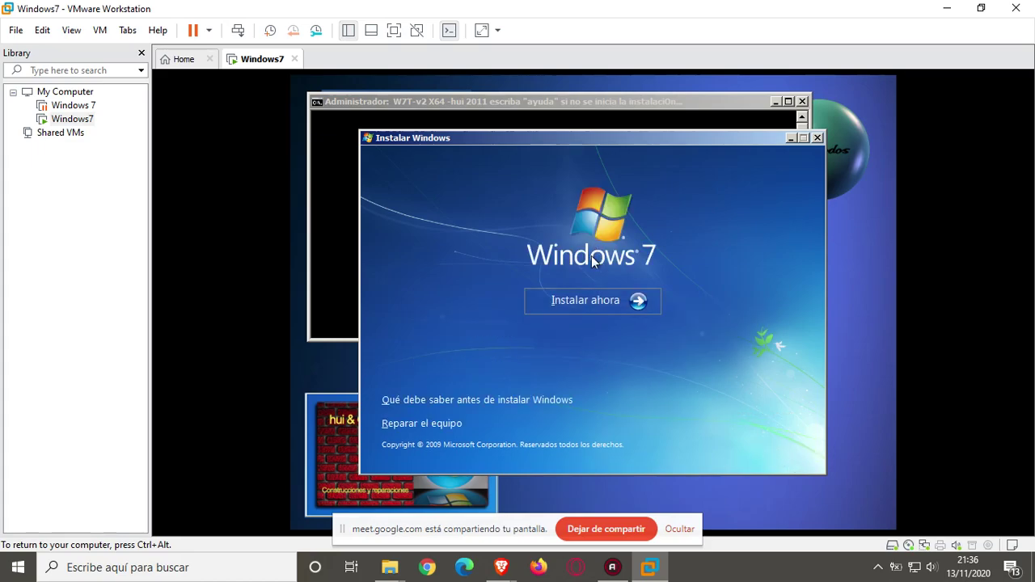
left_click(588, 296)
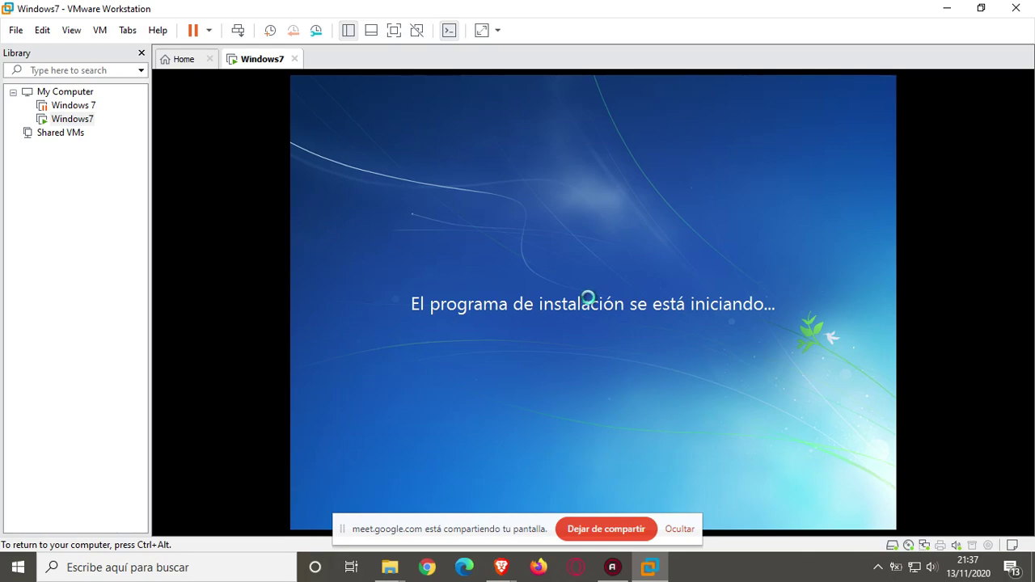
- Read the Google Meet chat in Brave and return to VMware Workstation
key("ctrl+alt")
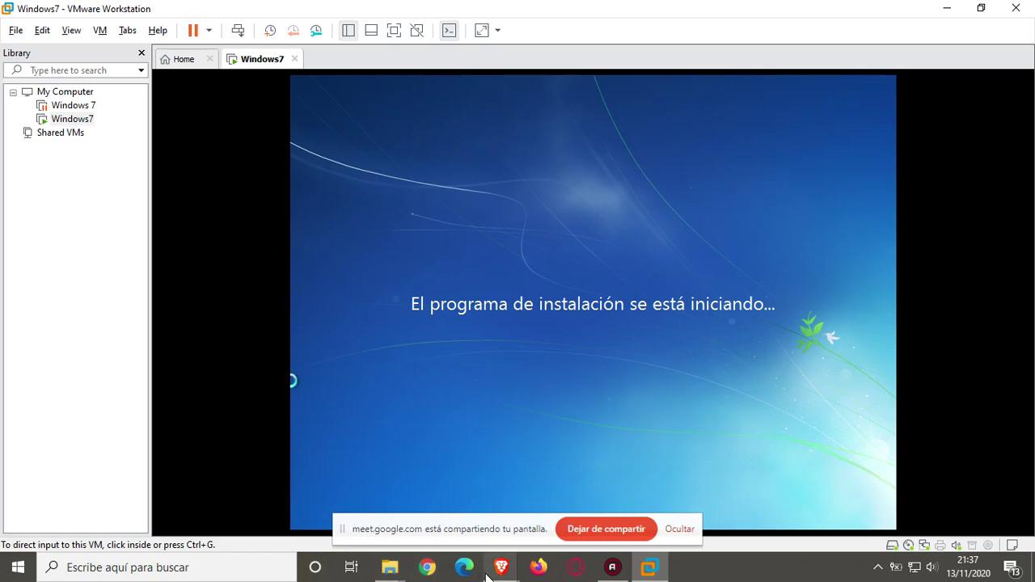
mouse_move(495, 571)
left_click(442, 529)
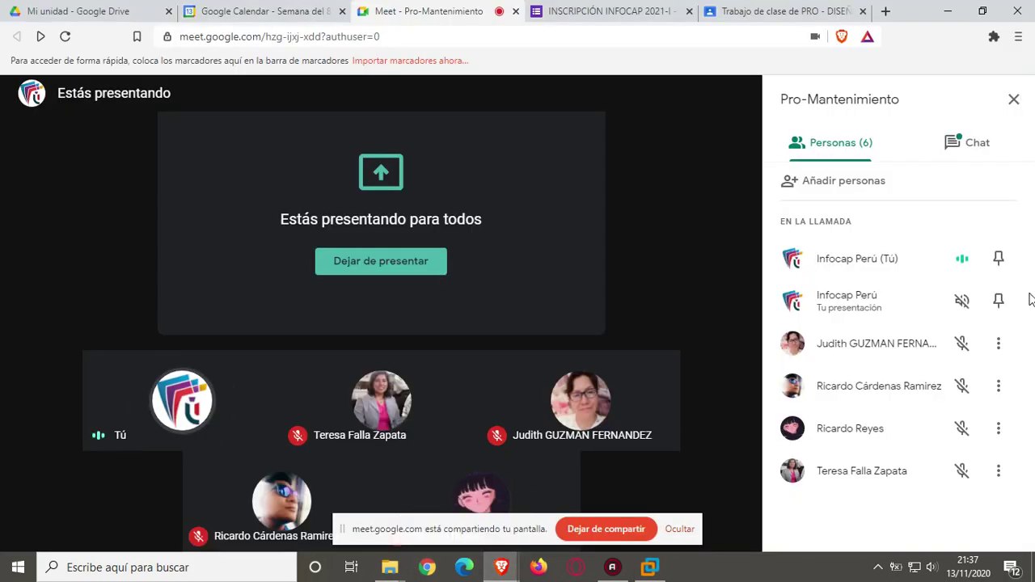
left_click(964, 146)
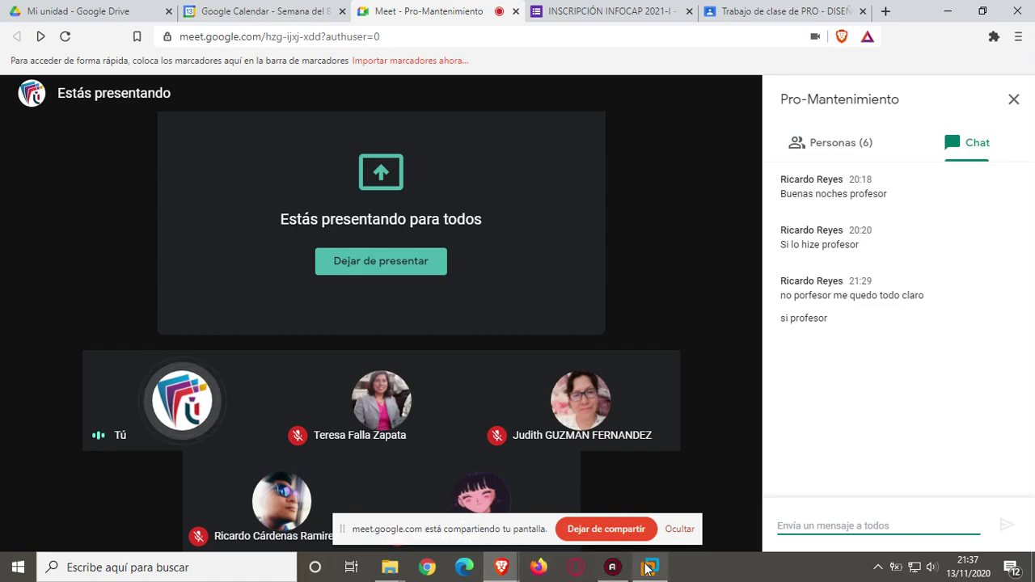
mouse_move(648, 569)
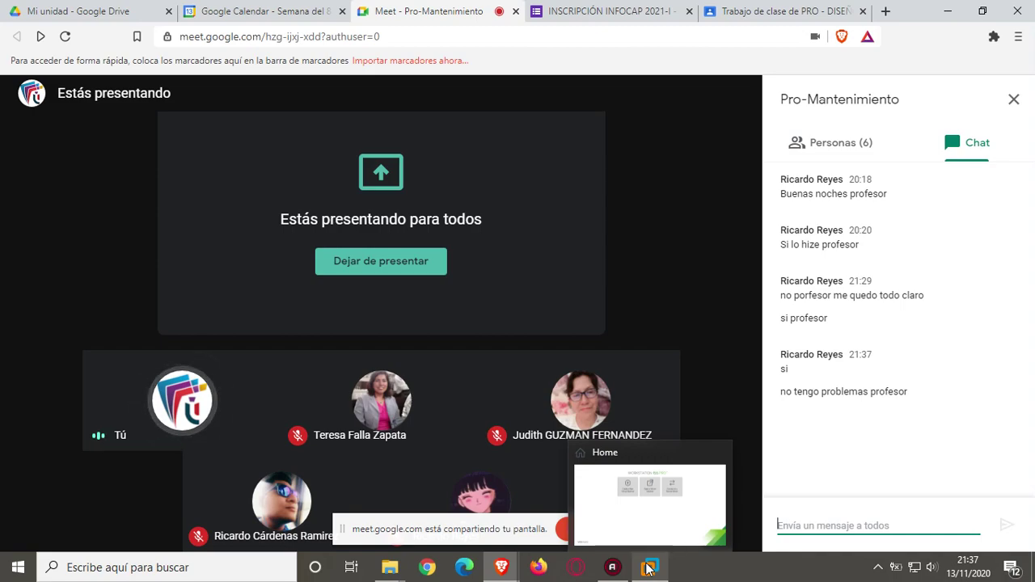
left_click(648, 568)
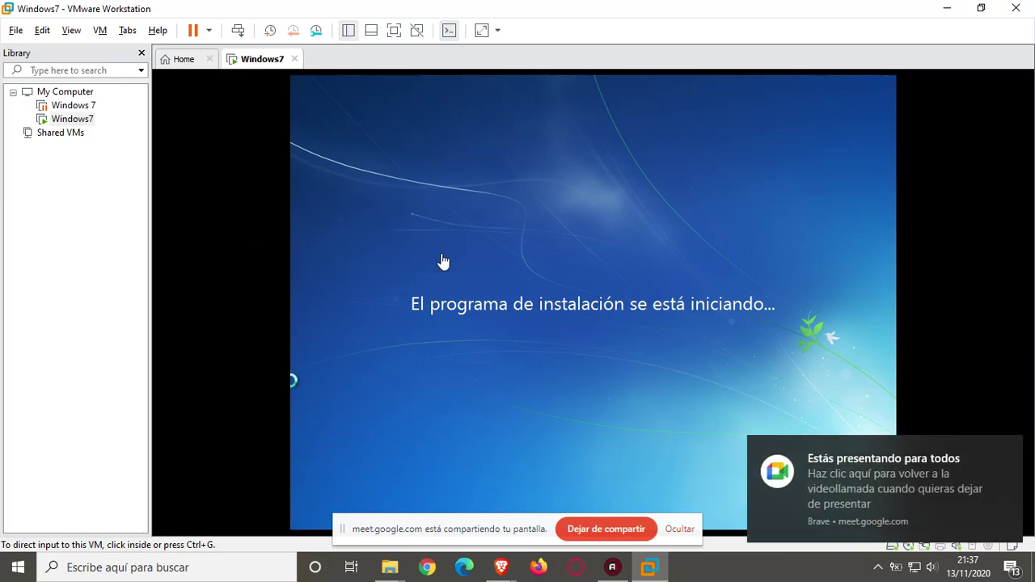
- Move the meet.google.com screen-sharing bar away from the virtual machine display while the installer starts
left_click(457, 336)
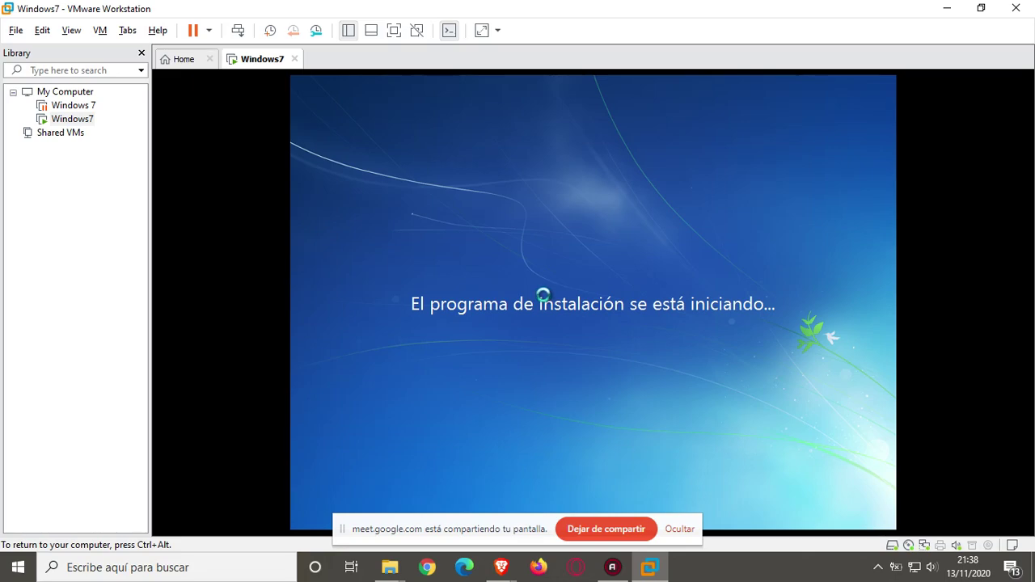
key("ctrl+alt")
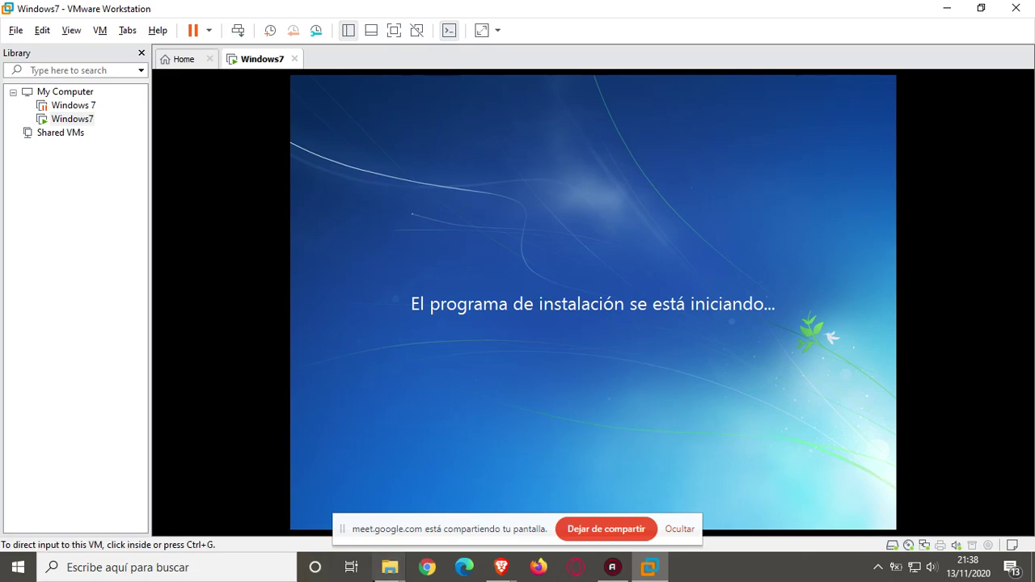
left_click_drag(408, 534, 591, 32)
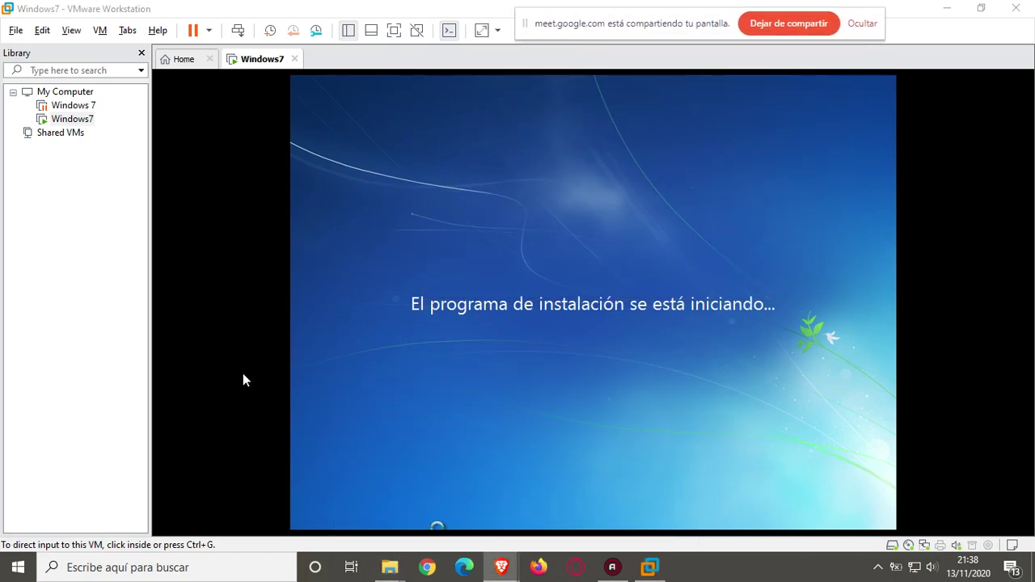
left_click(308, 388)
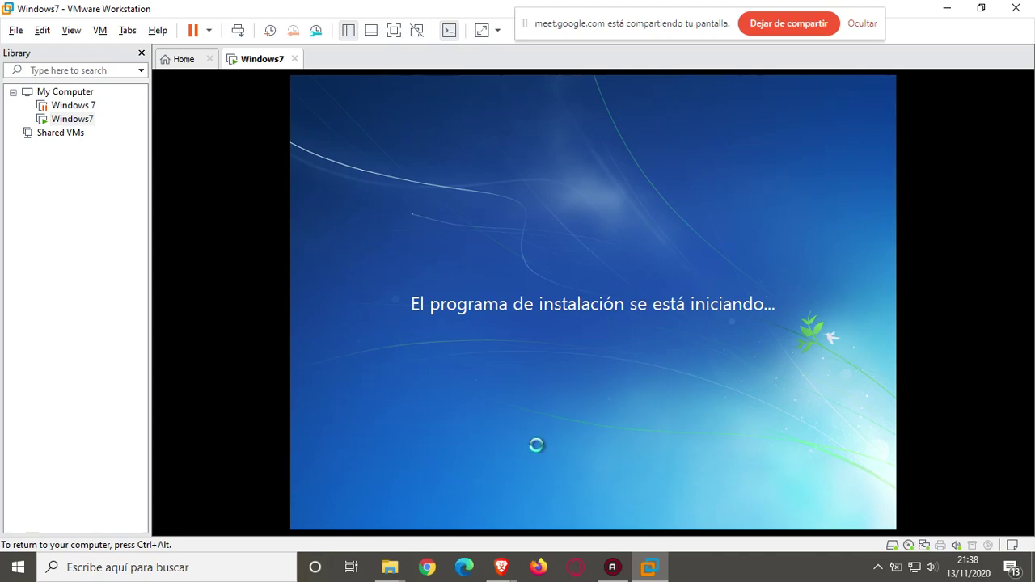
key("ctrl+alt")
left_click(538, 527)
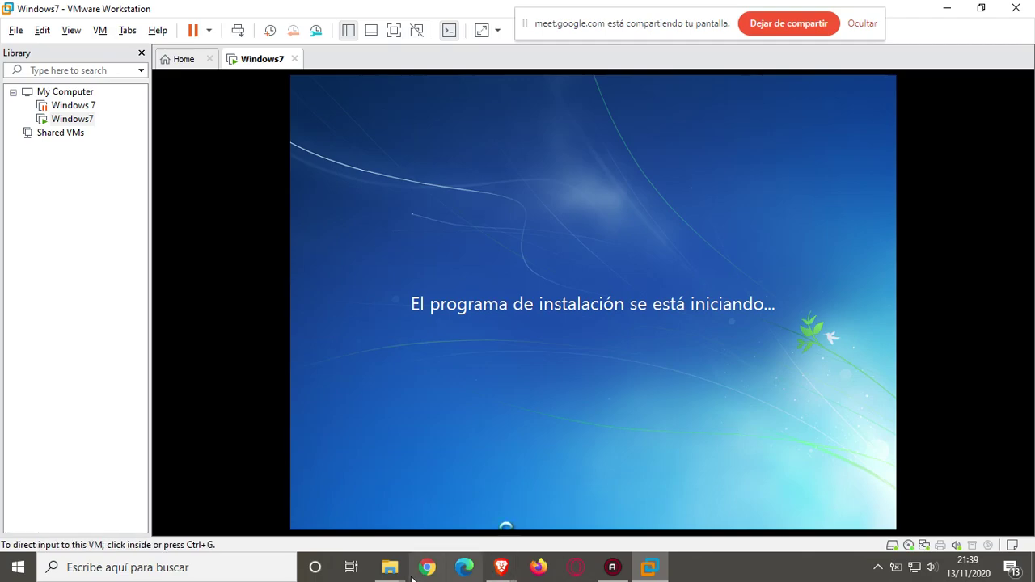
mouse_move(390, 568)
mouse_move(313, 507)
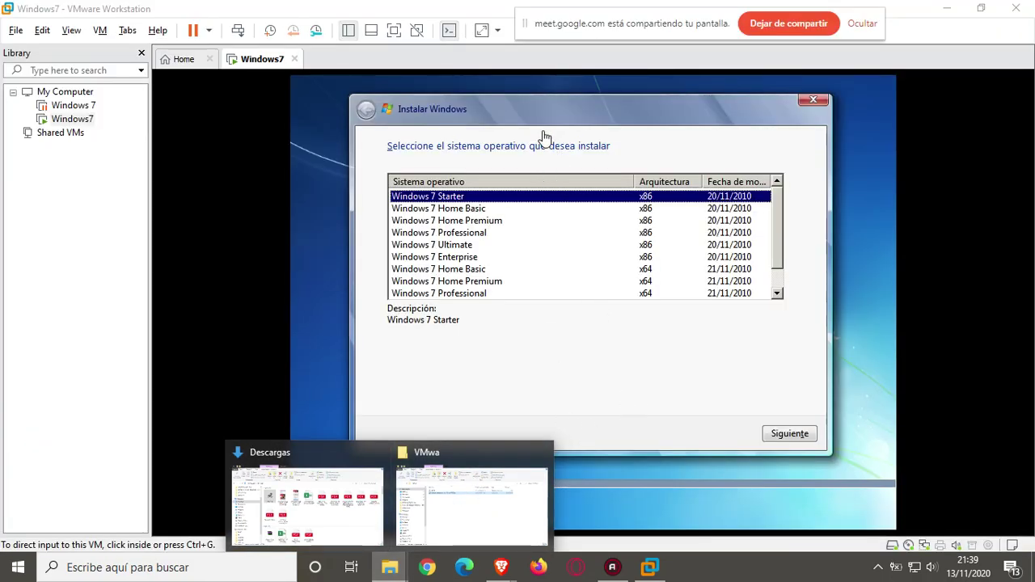
- Review the available Windows 7 editions, choose Windows 7 Professional with x64 architecture and continue
left_click(543, 122)
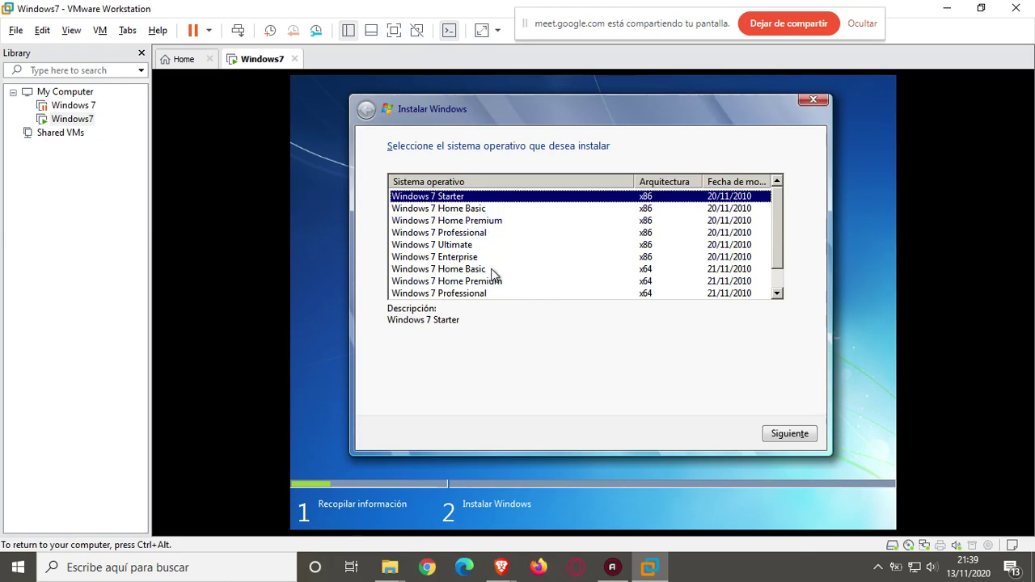
scroll(588, 275, "down", 1)
scroll(588, 275, "up", 1)
scroll(589, 275, "down", 1)
scroll(588, 275, "up", 1)
scroll(658, 270, "down", 1)
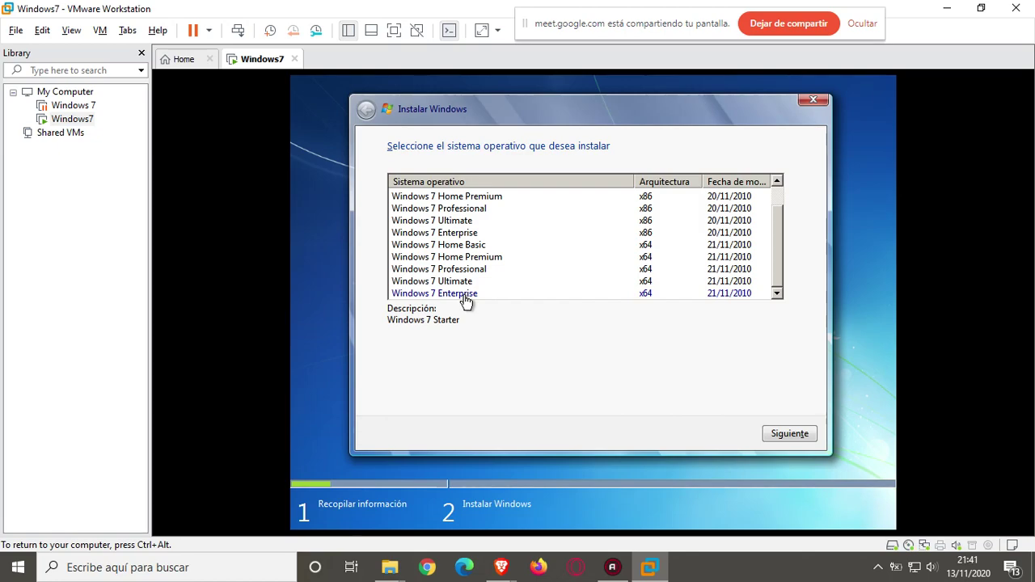
left_click(458, 283)
left_click(461, 272)
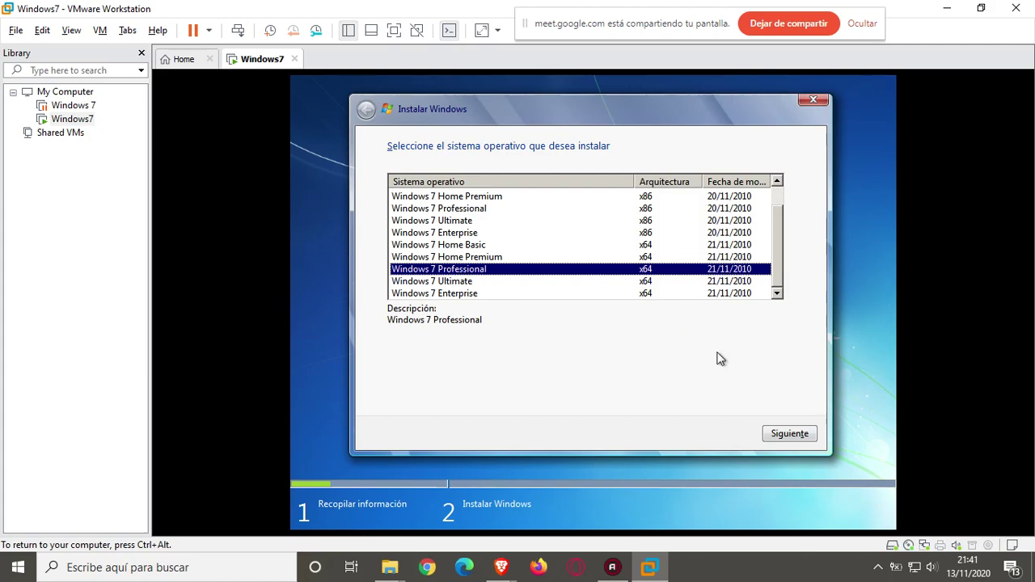
left_click(777, 433)
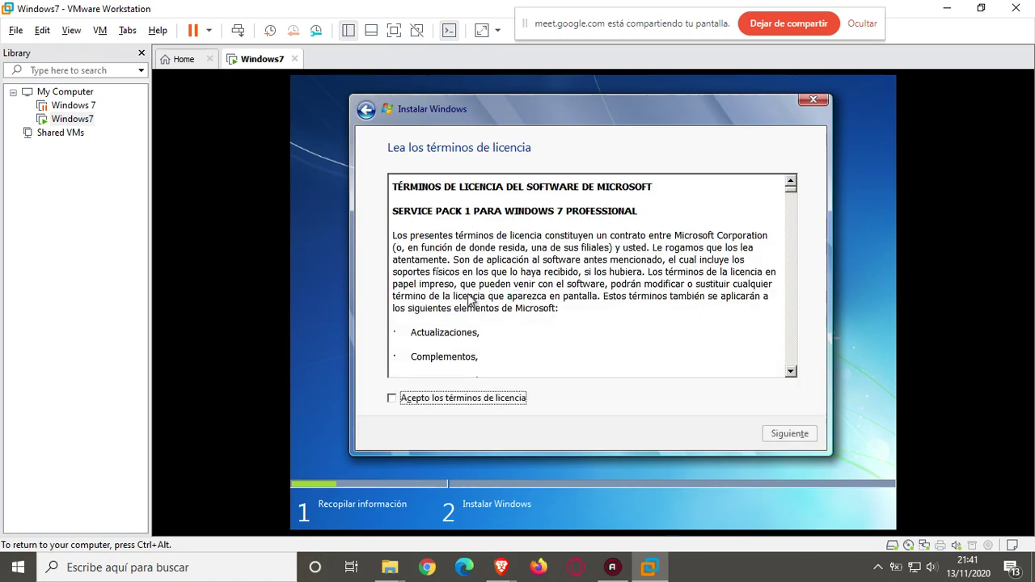
- Accept the licence terms and choose the Personalizada (avanzada) installation type
left_click(411, 403)
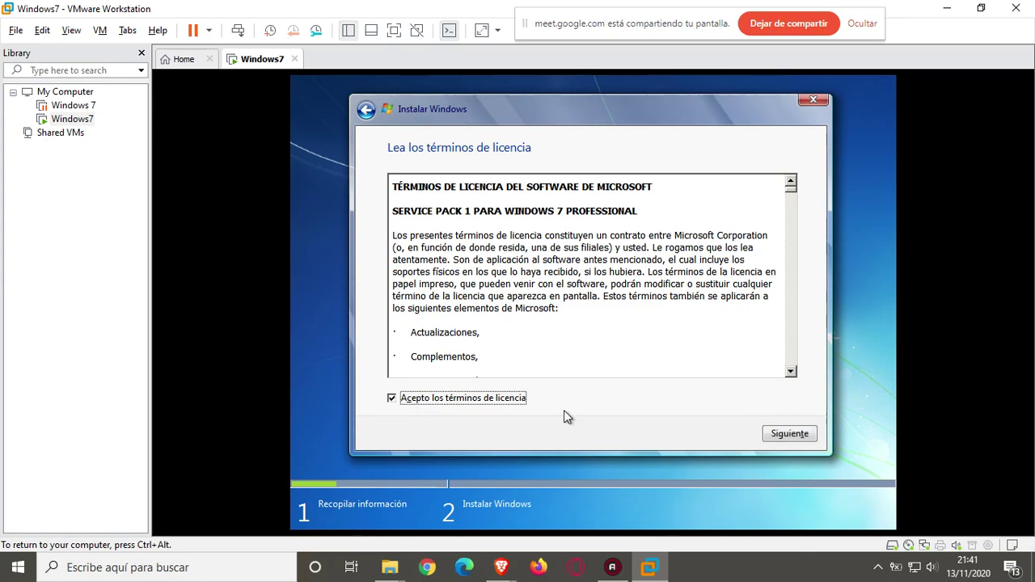
left_click(789, 435)
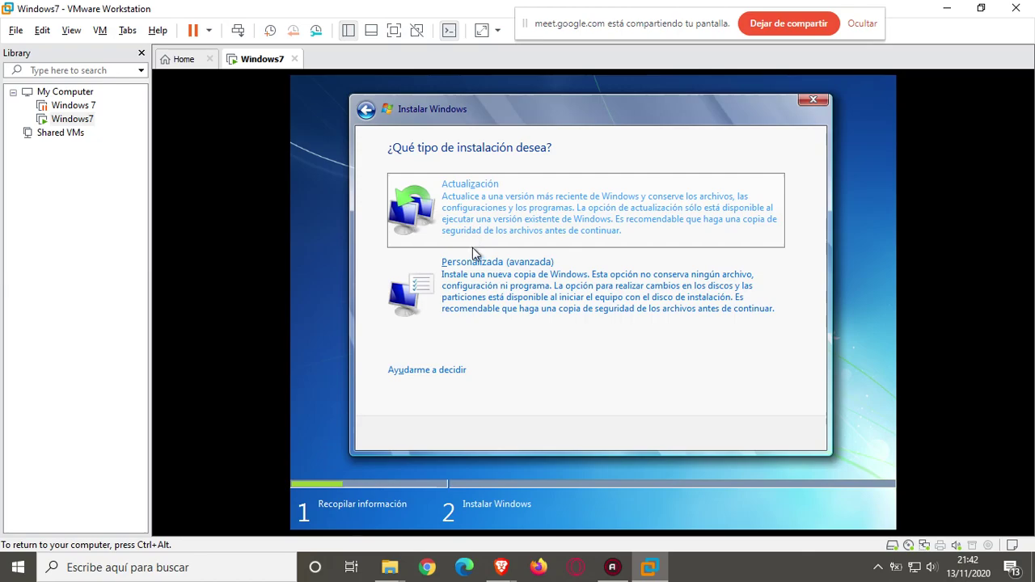
left_click(481, 299)
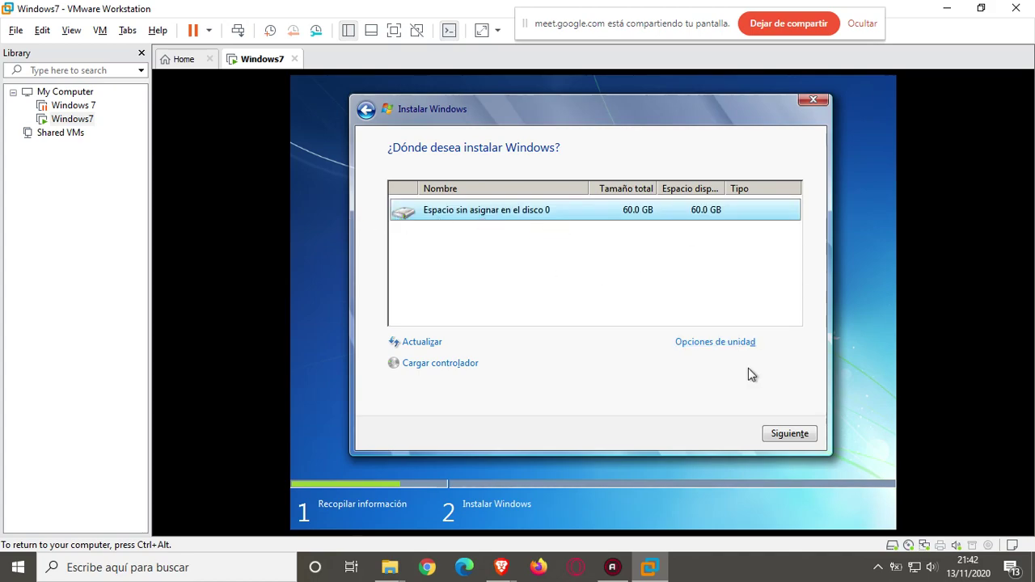
- Create a new partition of about 4.3 GB on disk 0 and select the remaining unallocated space
left_click(744, 343)
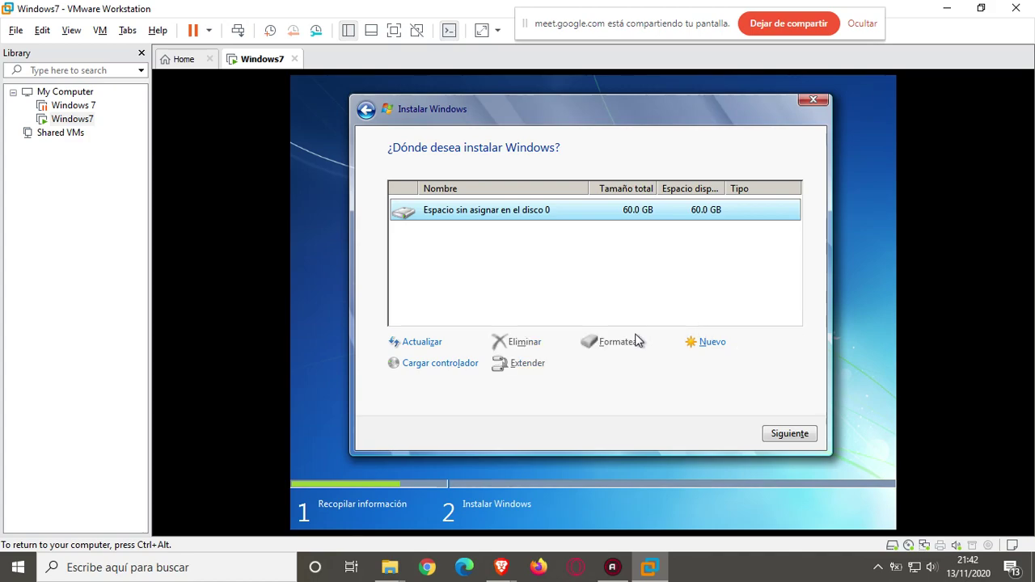
left_click(706, 343)
left_click(659, 364)
key("Home")
key("Delete")
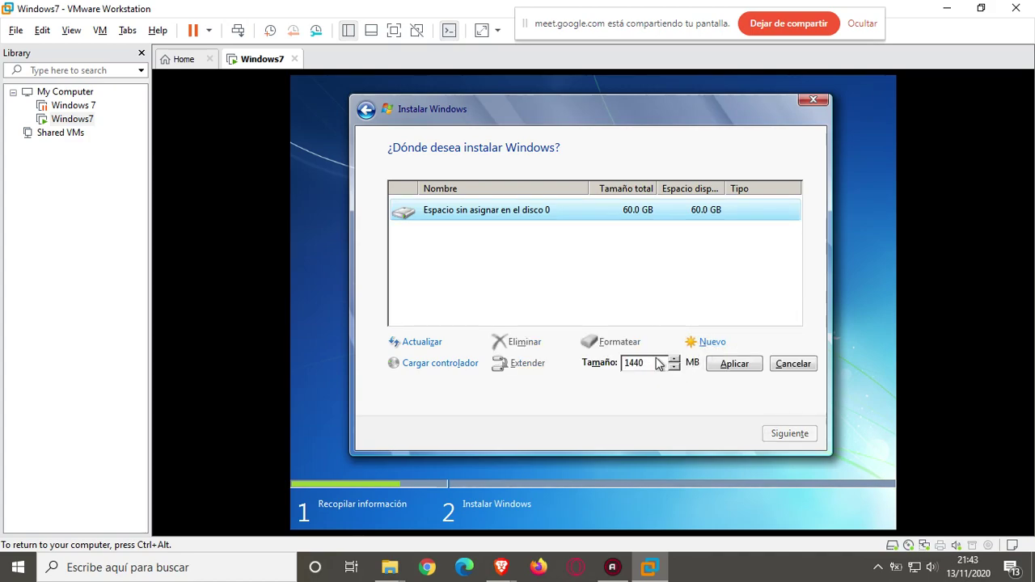
key("Delete")
type("3")
key("Delete")
left_click(720, 369)
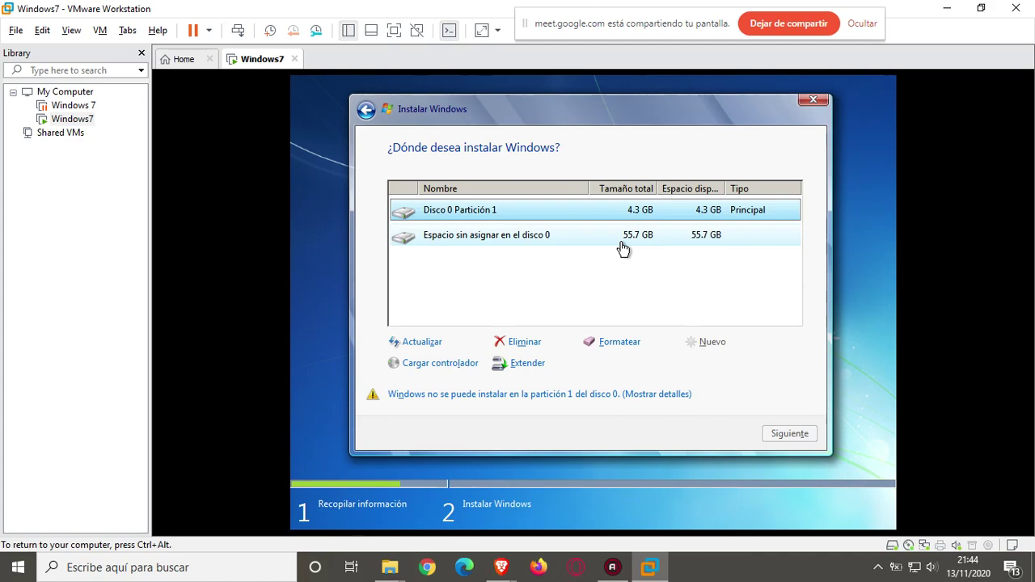
left_click(621, 246)
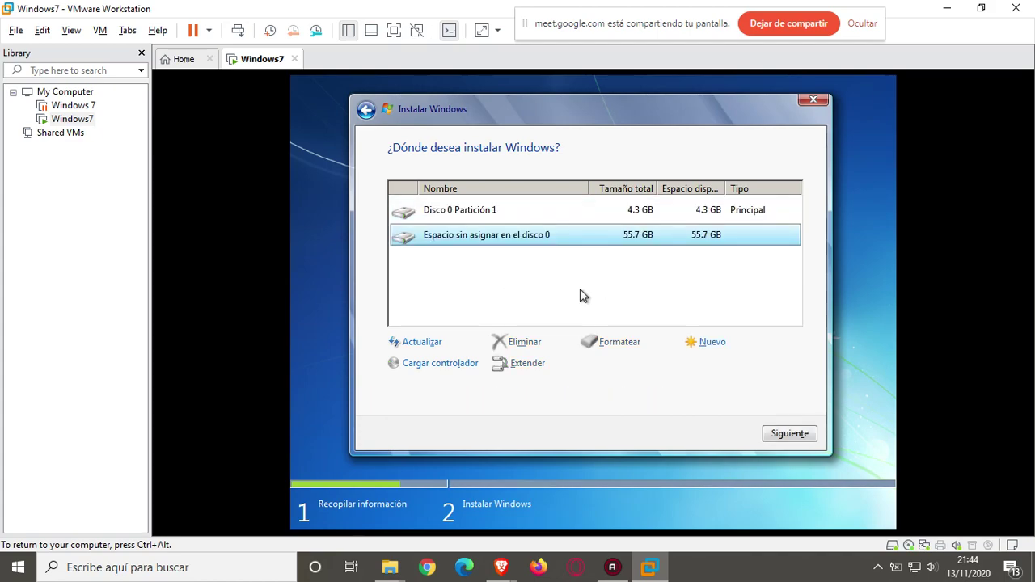
- Switch to File Explorer, look through the folders on Disco local (D:) and return to VMware Workstation
key("ctrl+alt")
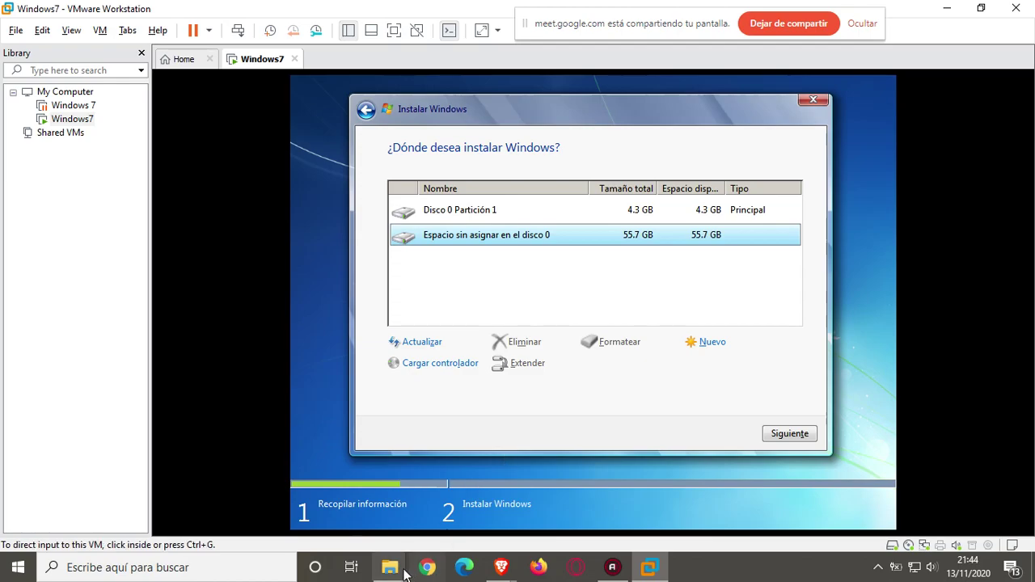
mouse_move(390, 567)
left_click(338, 522)
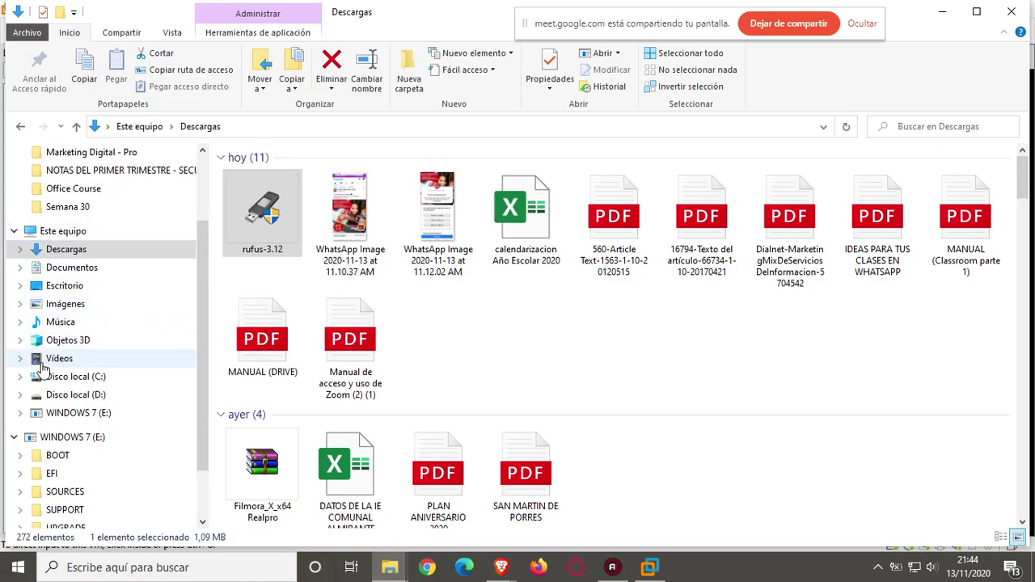
left_click(86, 396)
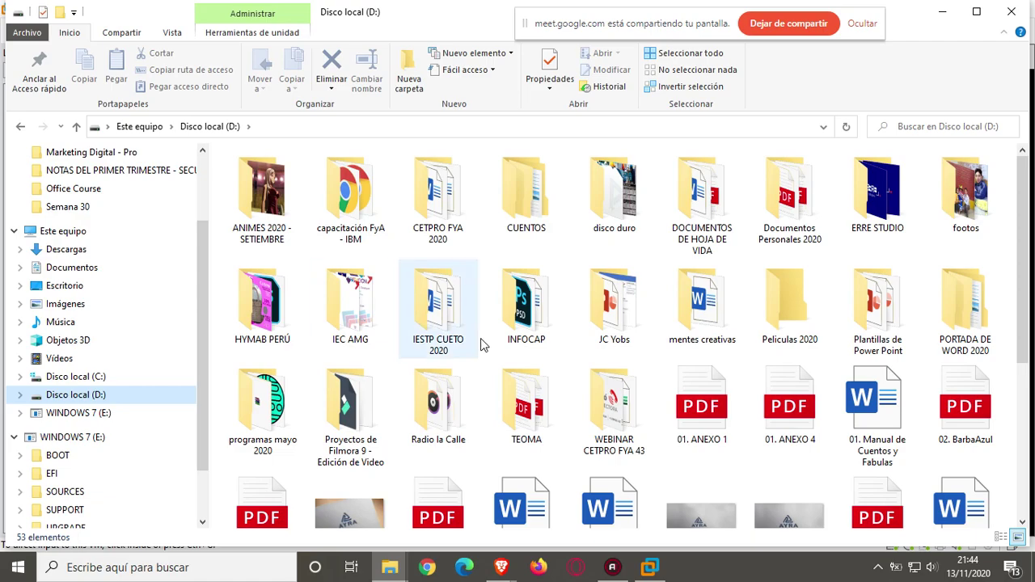
scroll(486, 344, "down", 3)
scroll(576, 434, "up", 3)
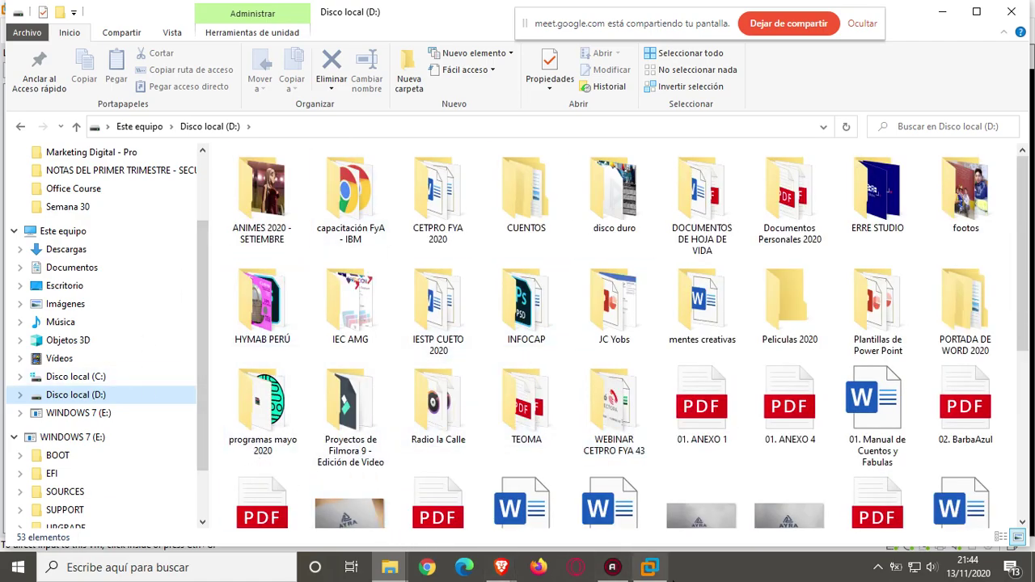
left_click(652, 569)
left_click(639, 509)
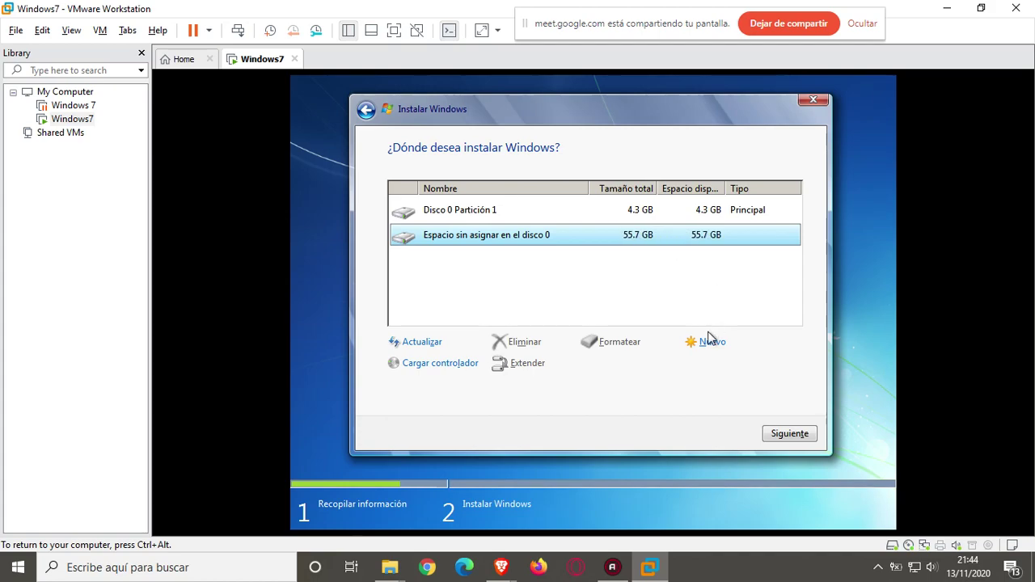
- Create a partition from all the remaining unallocated space on disk 0, allowing Windows to add its system partitions
left_click(710, 344)
left_click(731, 371)
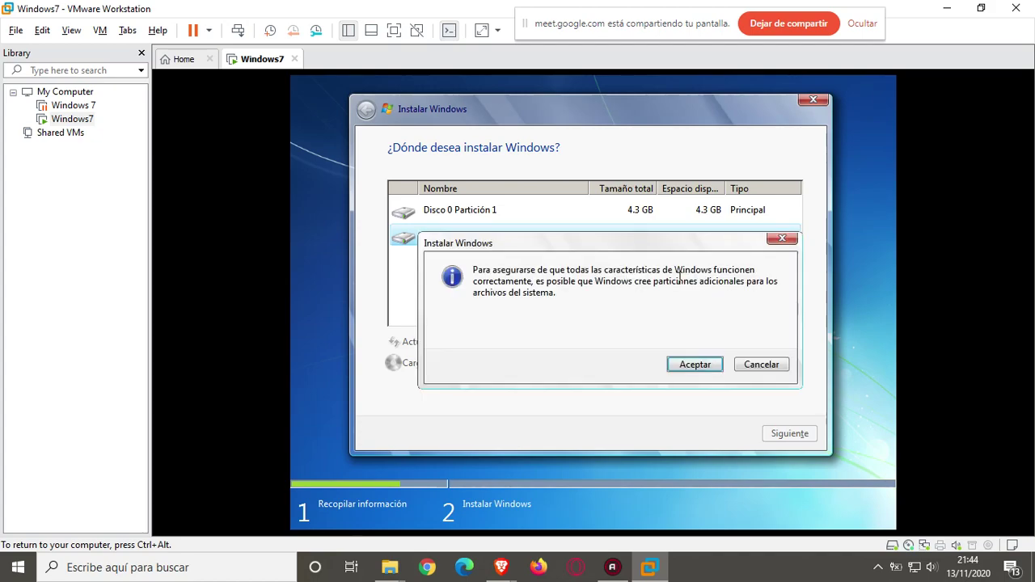
left_click(694, 367)
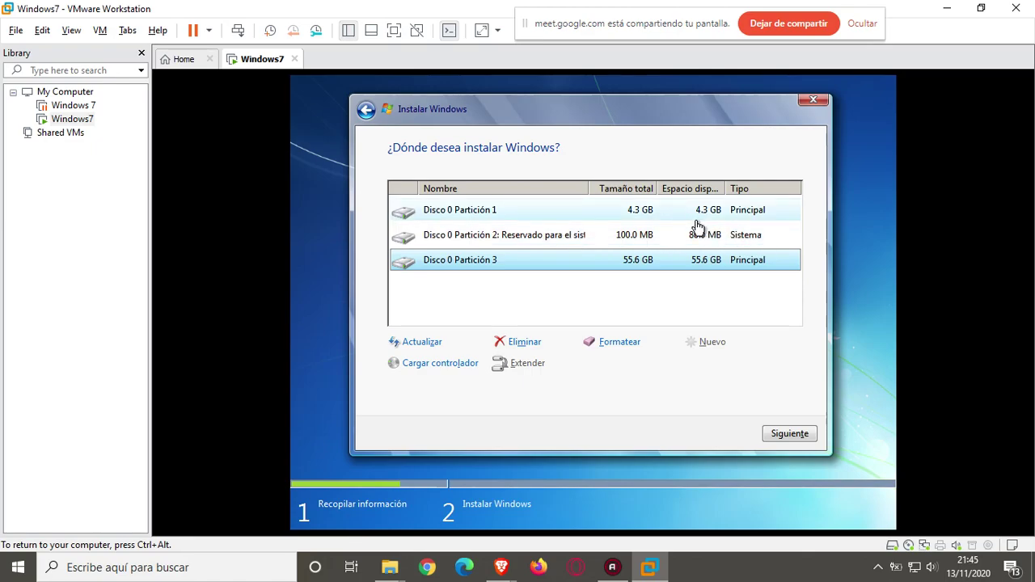
- Compare Disco 0 Partición 1 and Disco 0 Partición 3 as installation targets
left_click(616, 214)
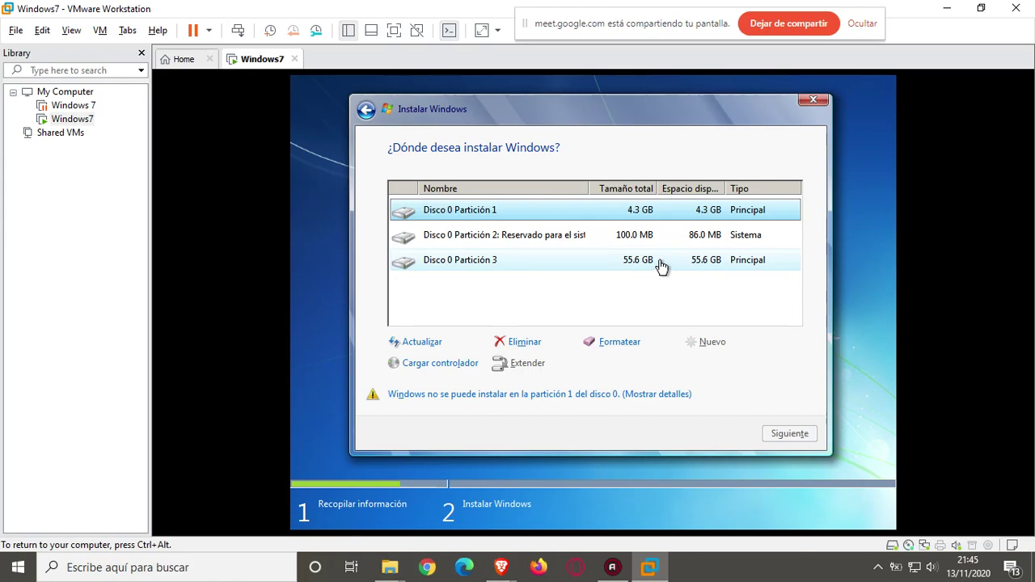
left_click(658, 266)
left_click(655, 220)
left_click(641, 264)
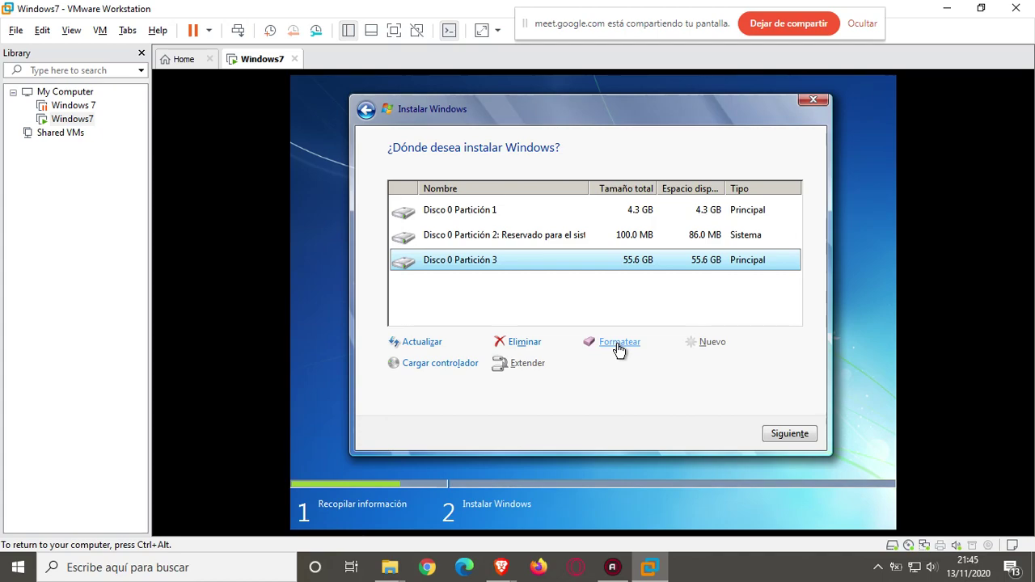
left_click(605, 217)
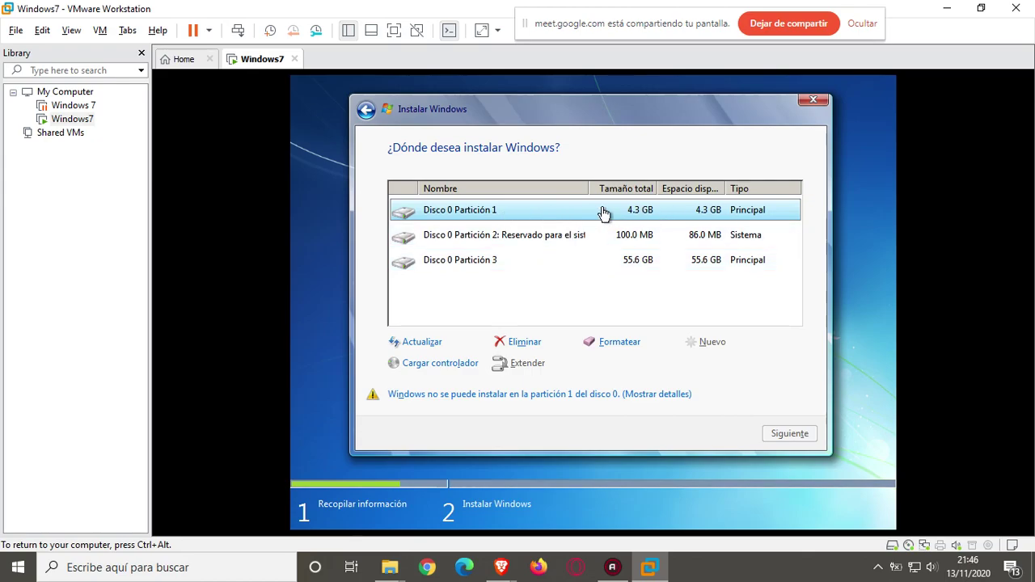
- Switch to File Explorer, examine the drives and their capacities under Este equipo, and return to the virtual machine
left_click(390, 567)
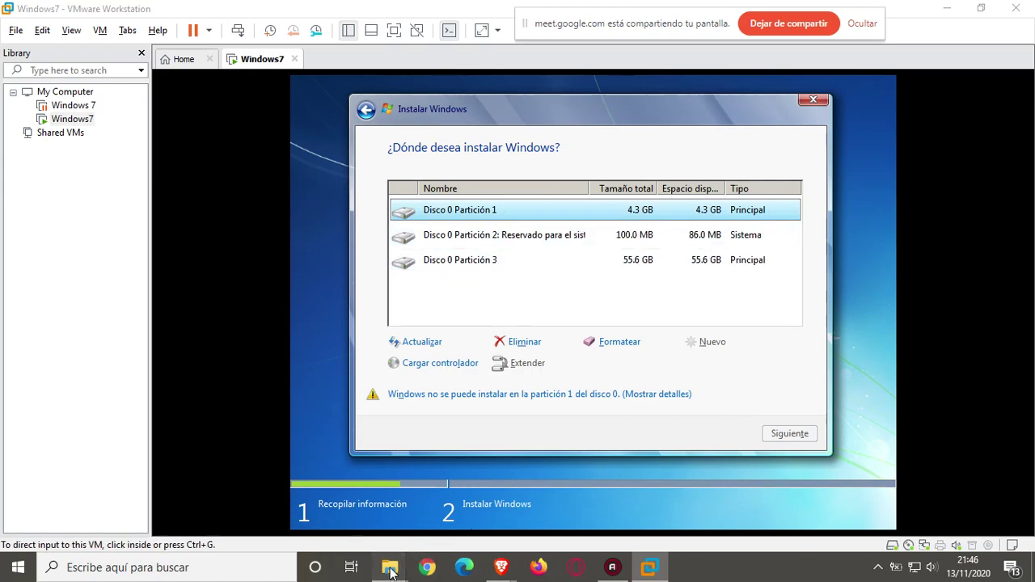
left_click(362, 544)
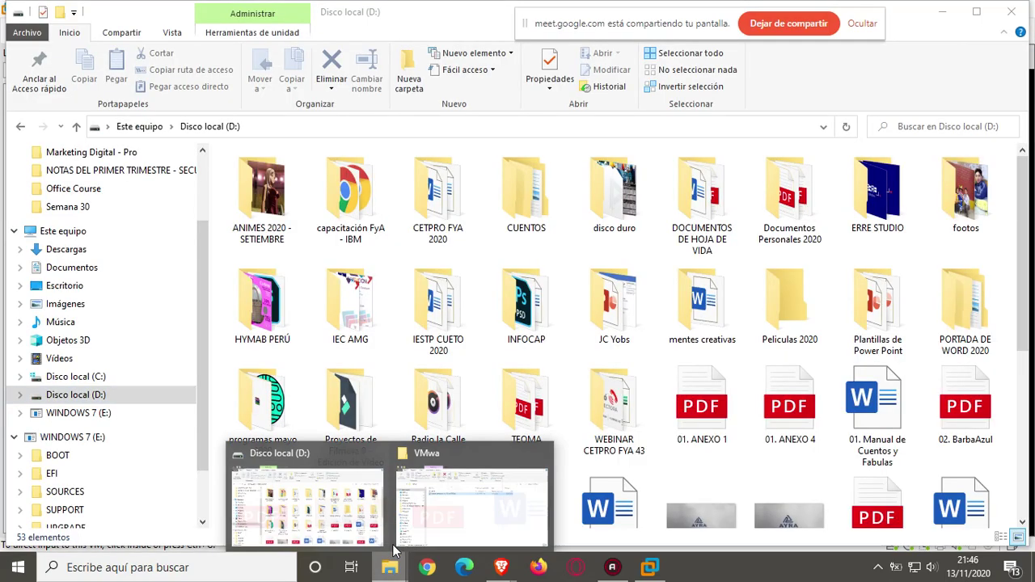
key("alt+Tab")
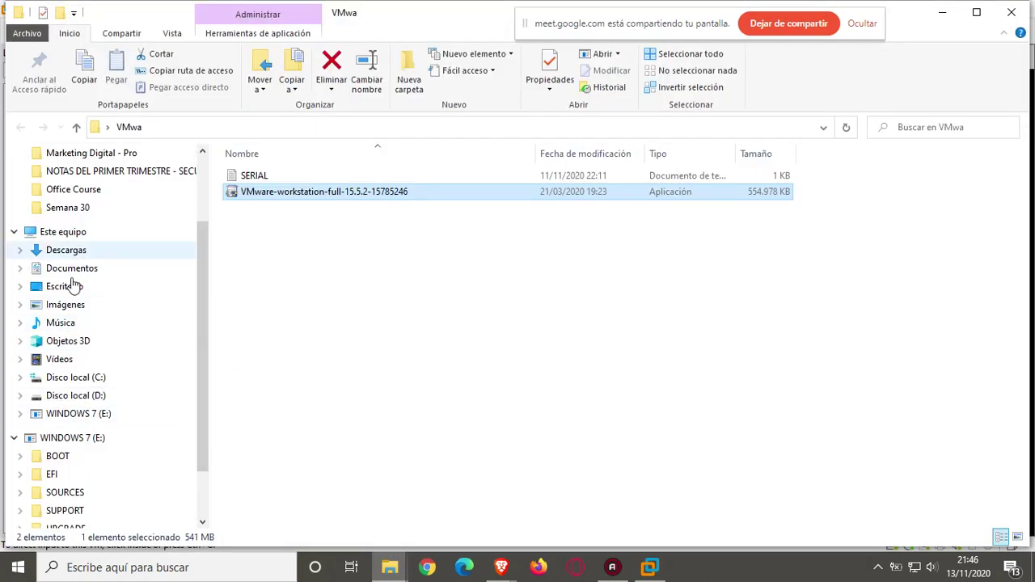
left_click(62, 233)
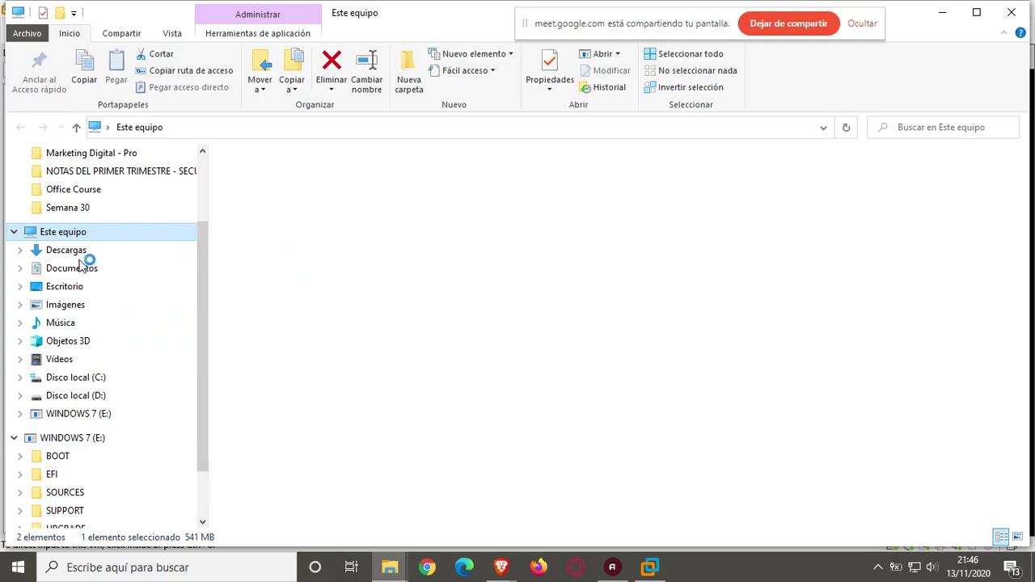
right_click(59, 232)
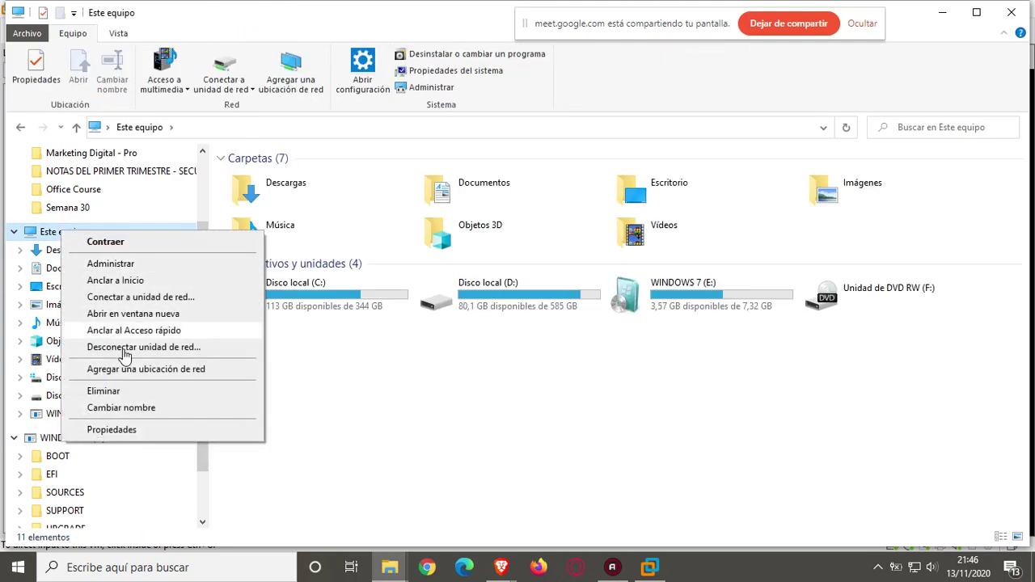
left_click(495, 417)
left_click(94, 234)
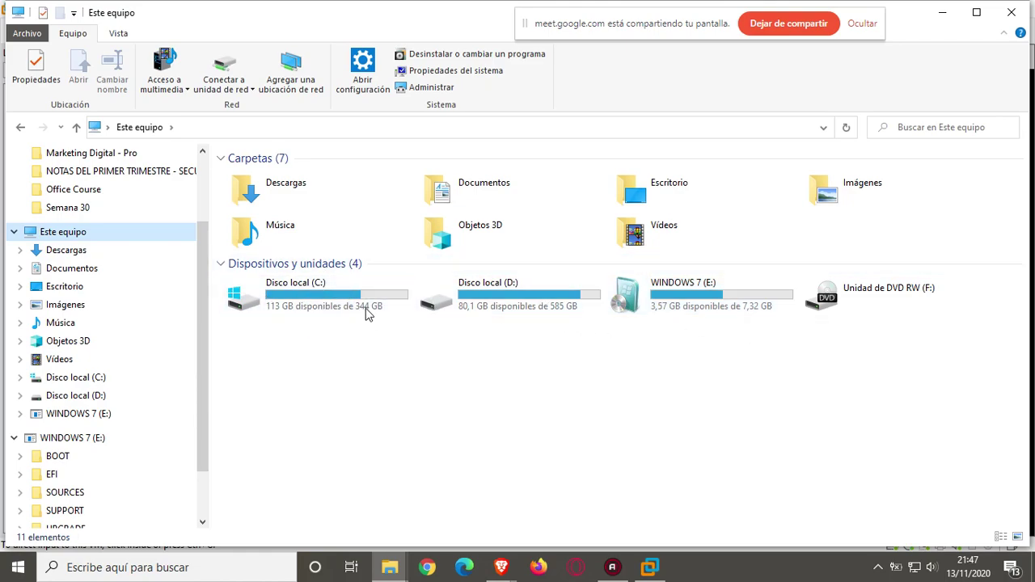
left_click(650, 567)
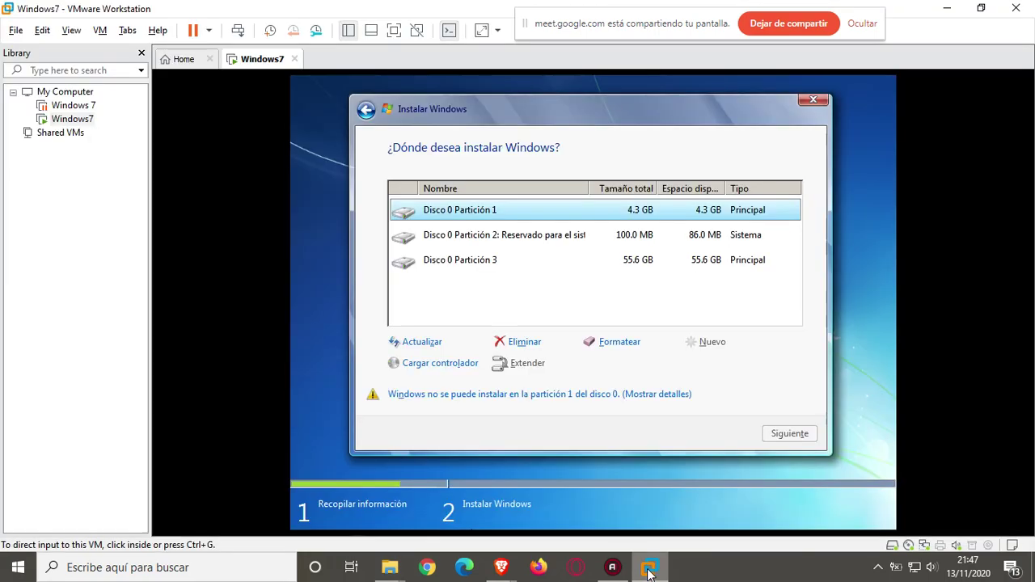
left_click(269, 259)
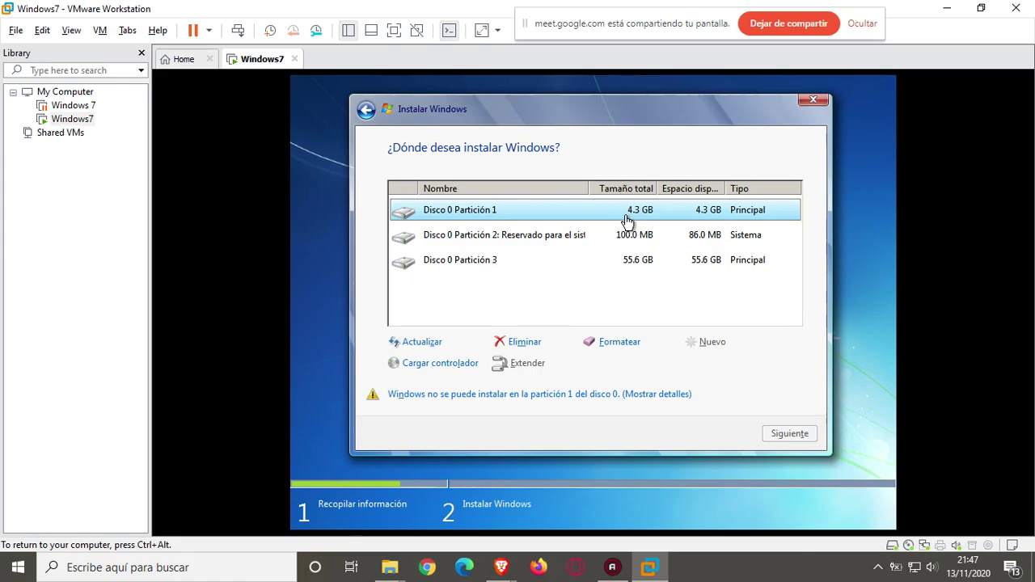
- Switch to File Explorer, check the total and available space of Disco local (C:) under Este equipo, and return to VMware Workstation
key("ctrl+alt")
mouse_move(390, 566)
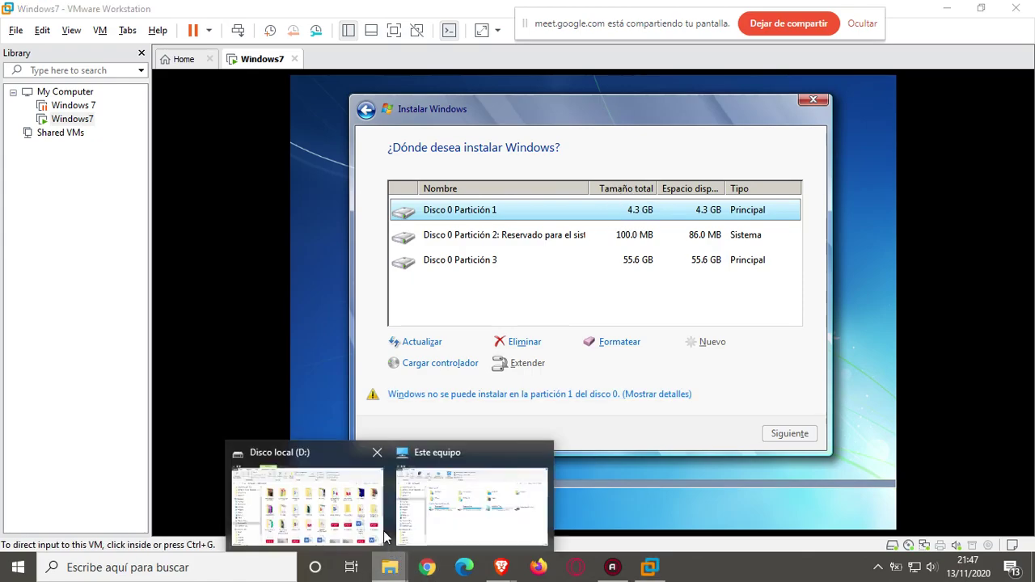
left_click(385, 535)
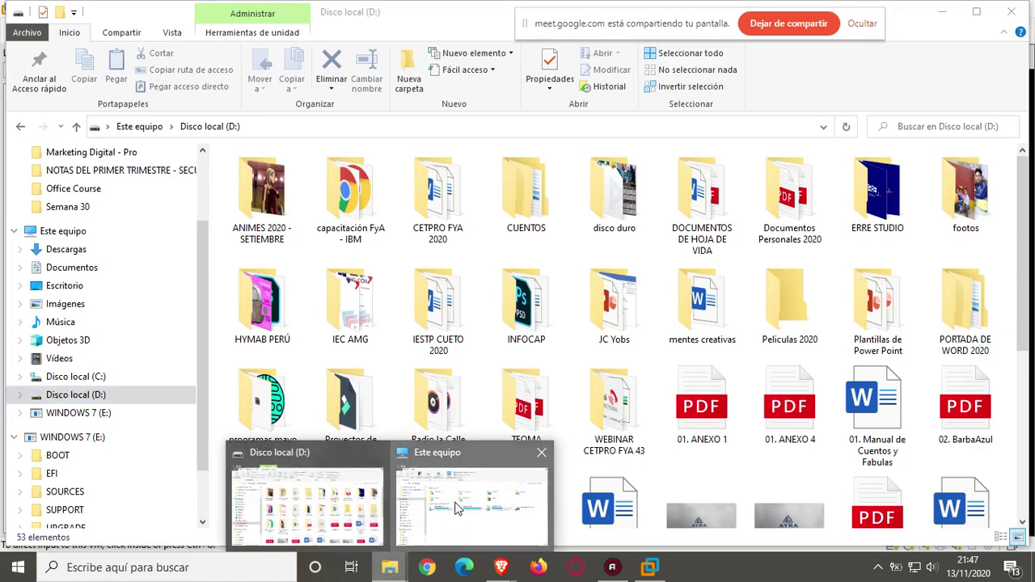
left_click(457, 508)
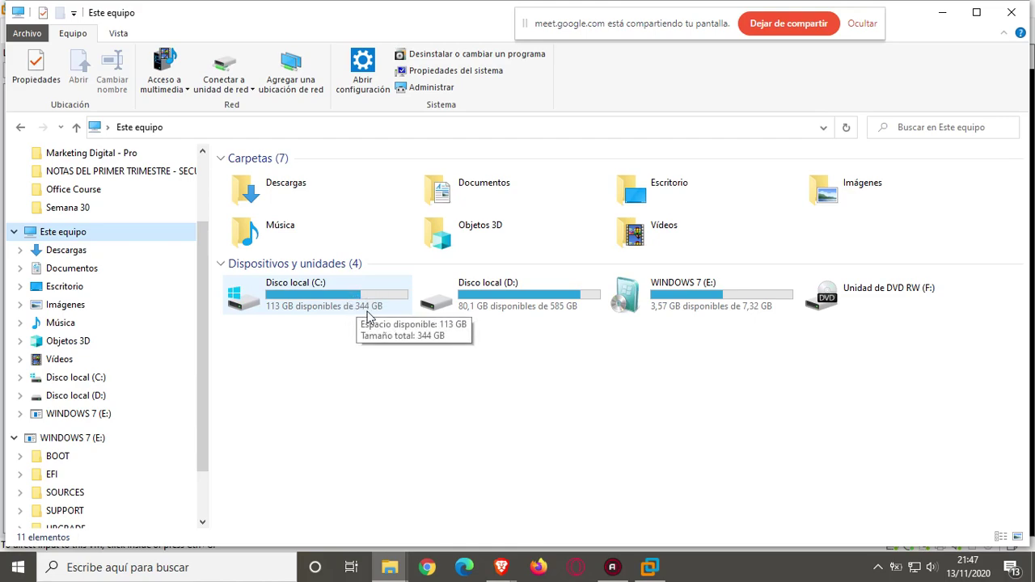
left_click(650, 567)
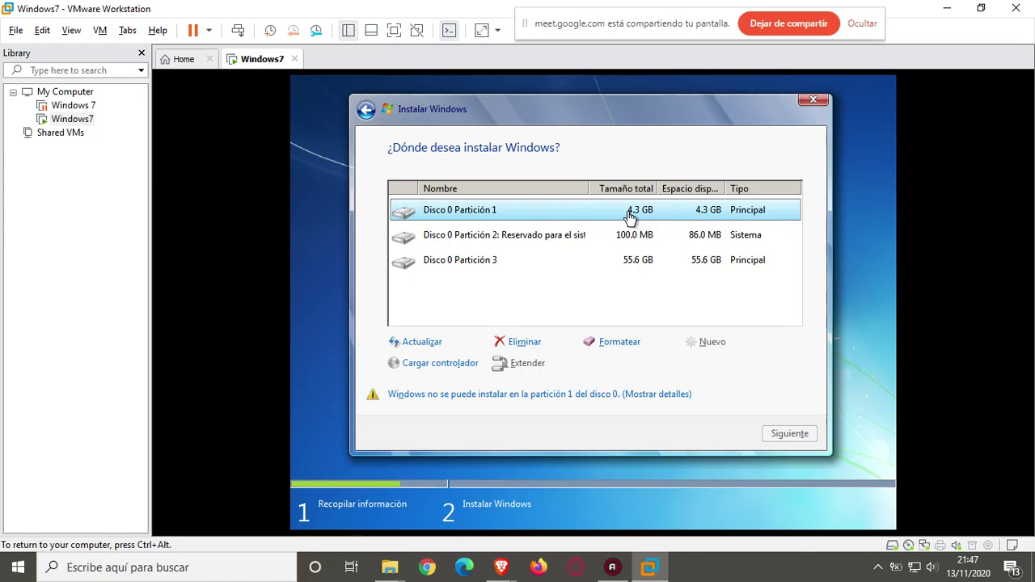
- Format Disco 0 Partición 1, accepting the loss of its stored data
left_click(617, 346)
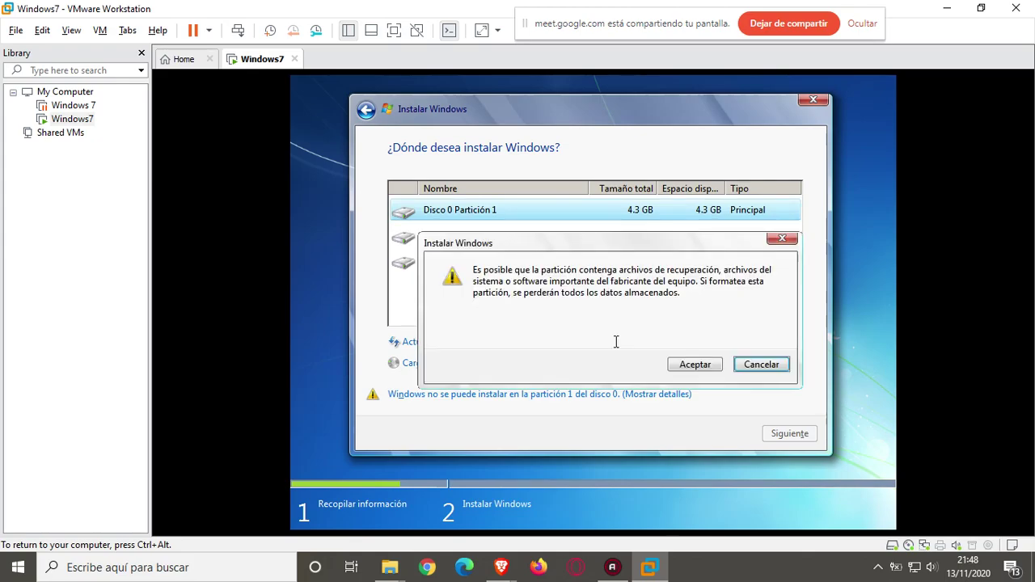
left_click(694, 365)
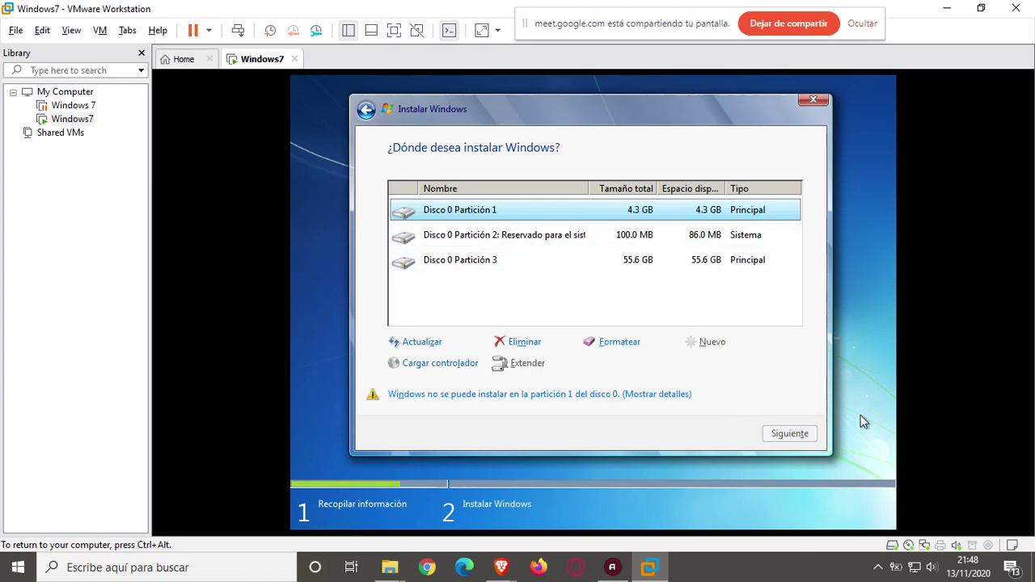
- Delete Partición 3, the system-reserved Partición 2 and Partición 1 so that all of disk 0 is unallocated space
left_click(639, 260)
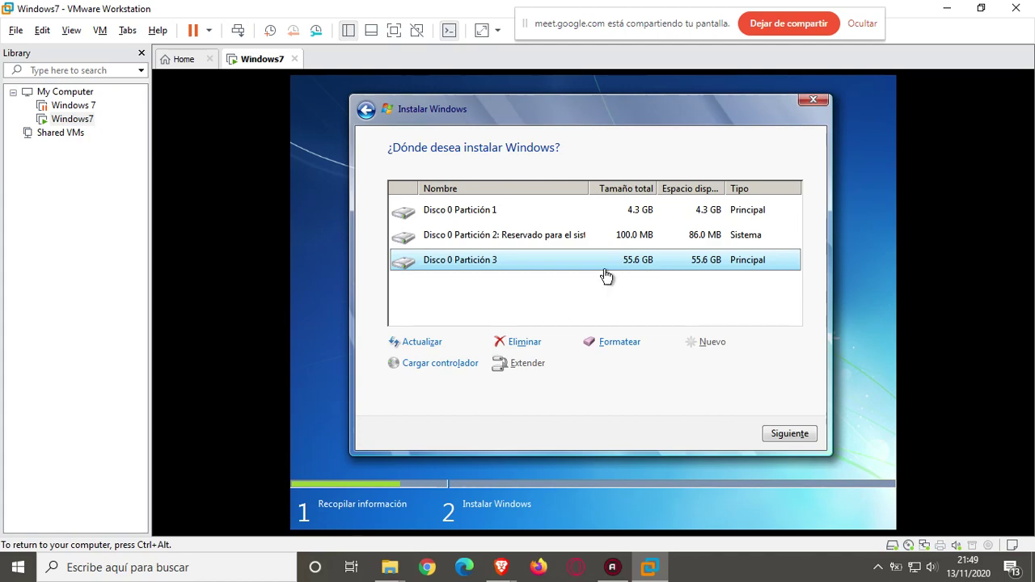
left_click(520, 342)
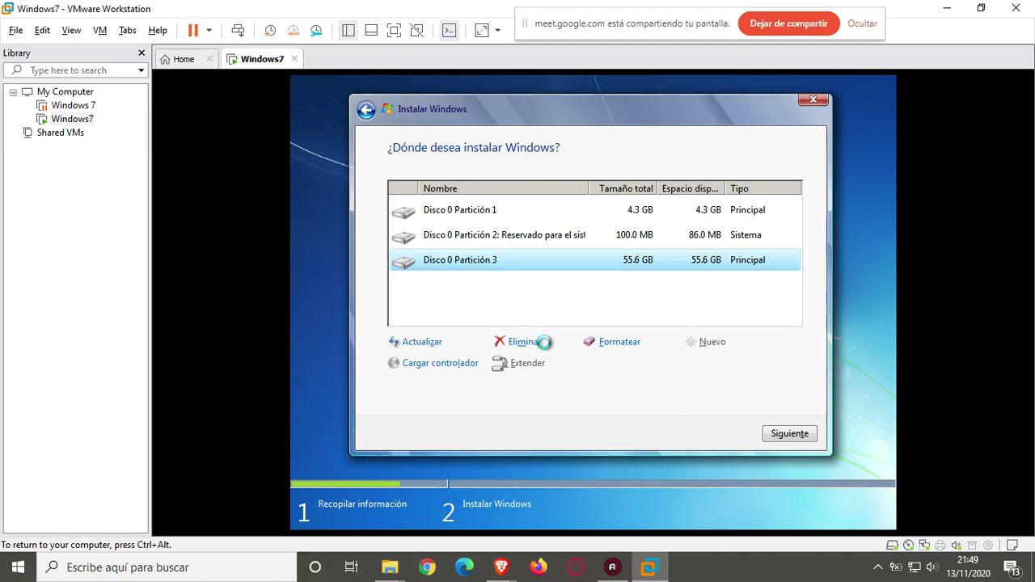
left_click(693, 366)
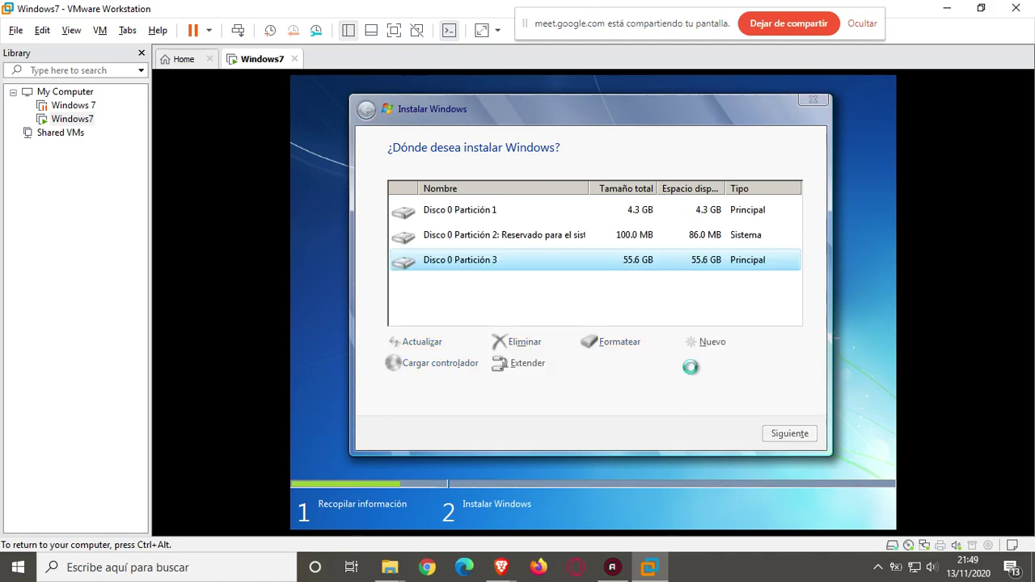
left_click(576, 238)
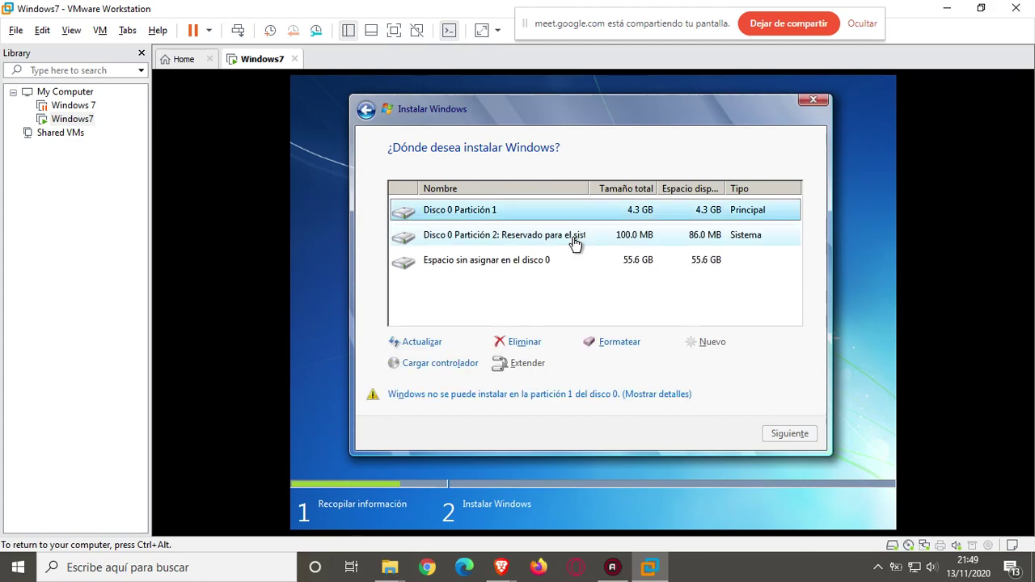
left_click(523, 342)
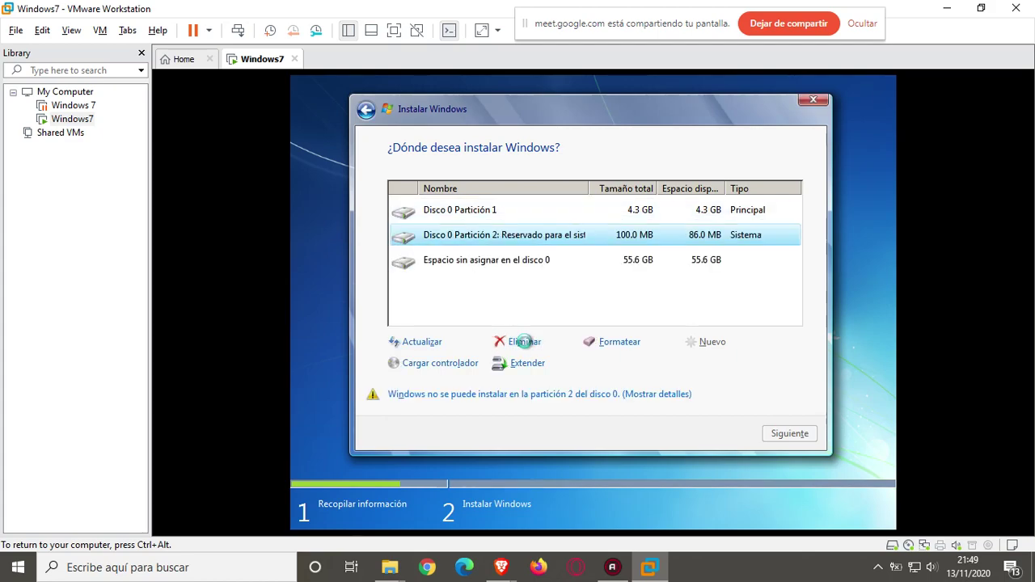
left_click(692, 364)
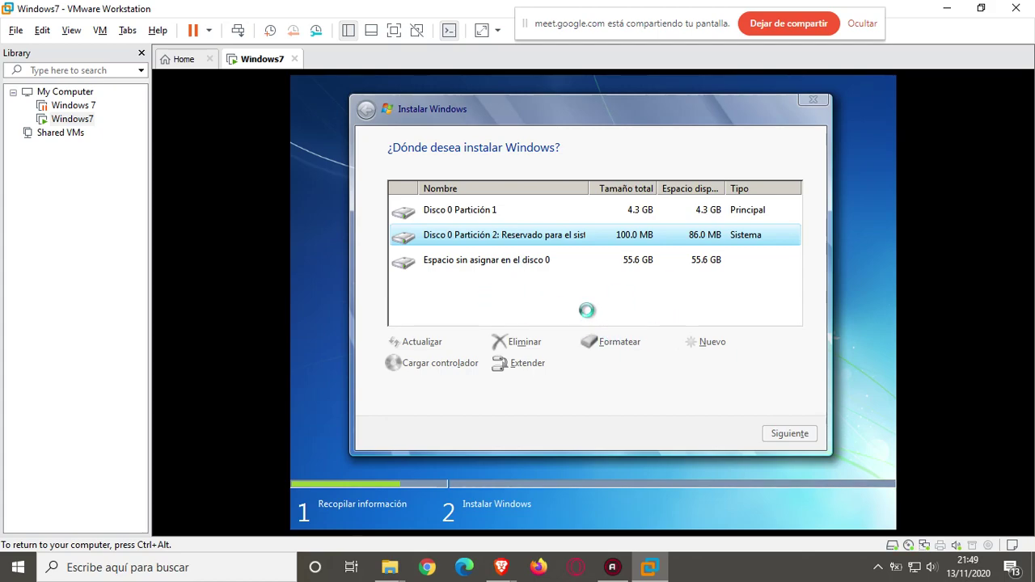
left_click(525, 343)
left_click(694, 365)
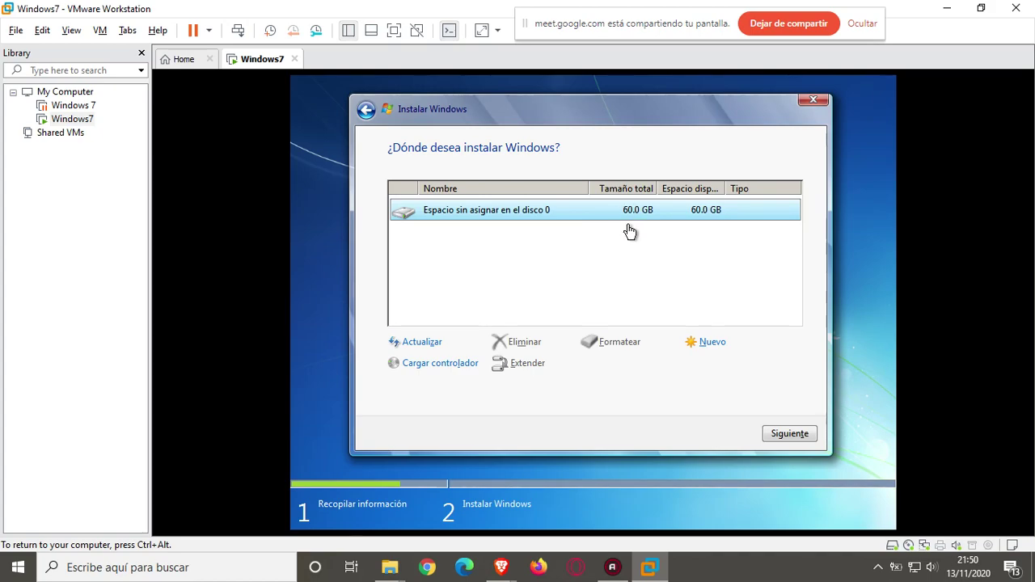
- Create a 21438 MB partition in the unallocated space on disk 0, allowing Windows to add its system partition
left_click(712, 346)
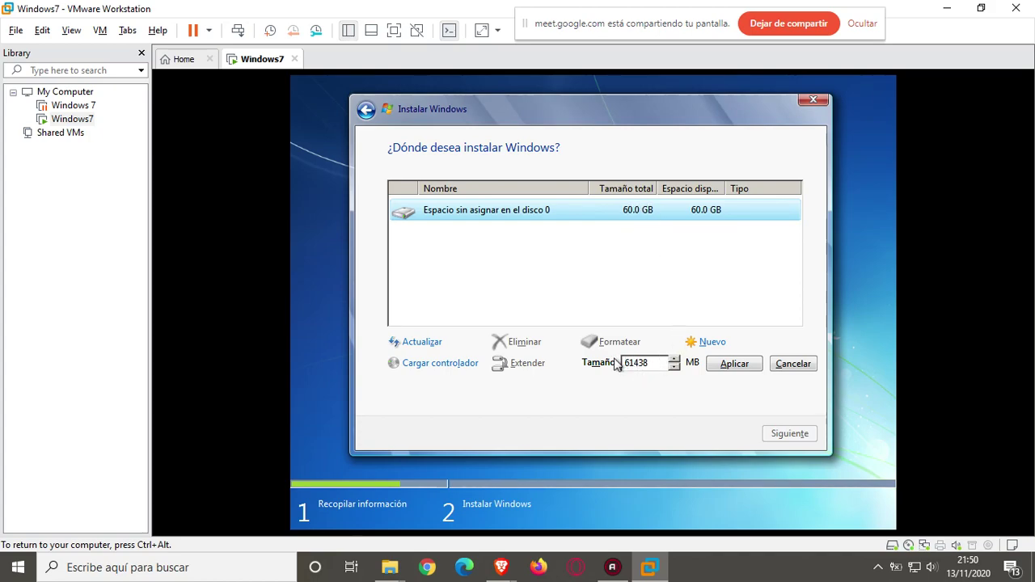
key("Delete")
type("6")
key("Delete")
type("5")
key("BackSpace")
type("2")
left_click(720, 366)
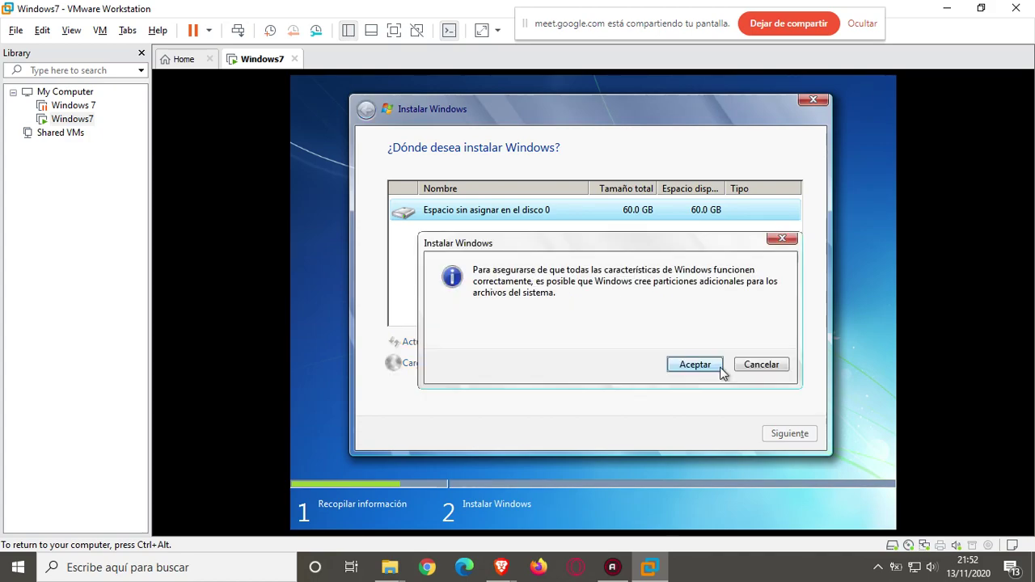
left_click(673, 371)
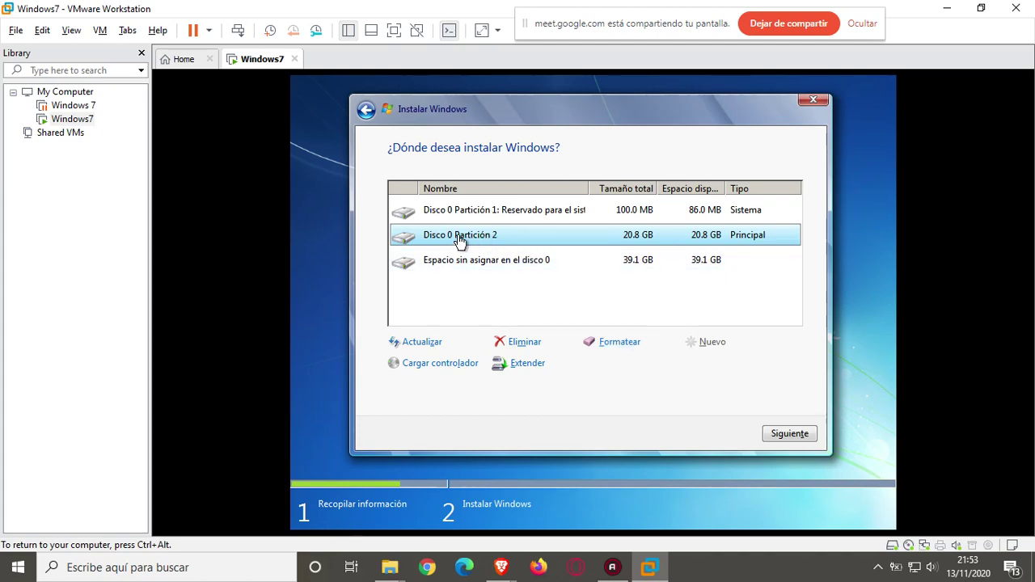
- Compare the system-reserved Disco 0 Partición 1 with Disco 0 Partición 2 as installation targets
left_click(585, 218)
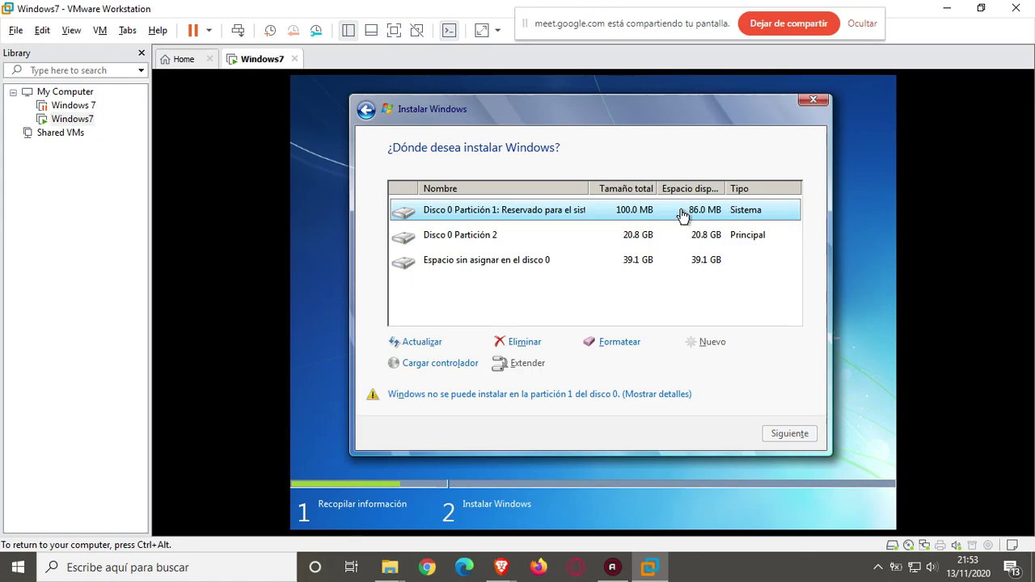
left_click(602, 241)
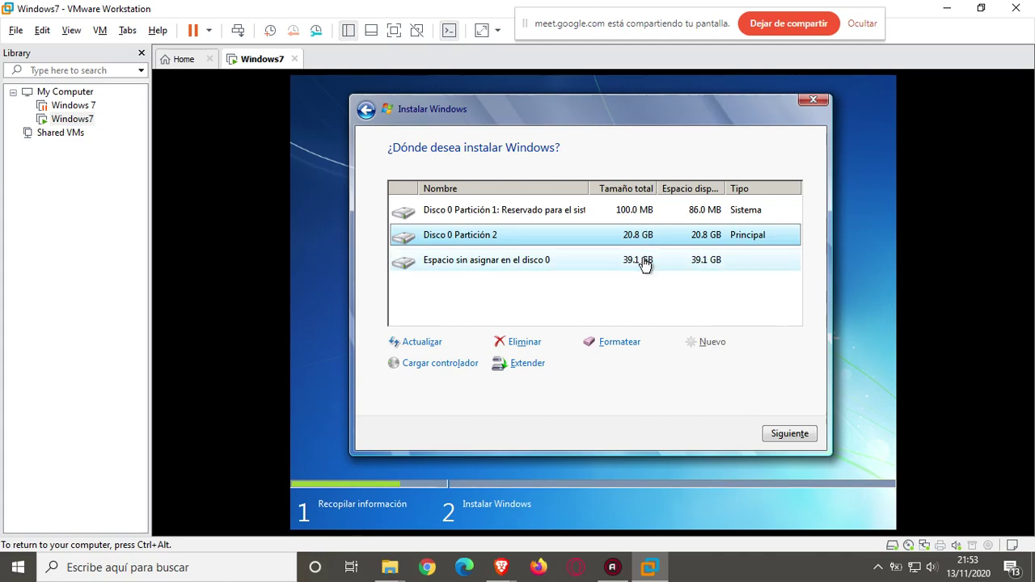
left_click(628, 219)
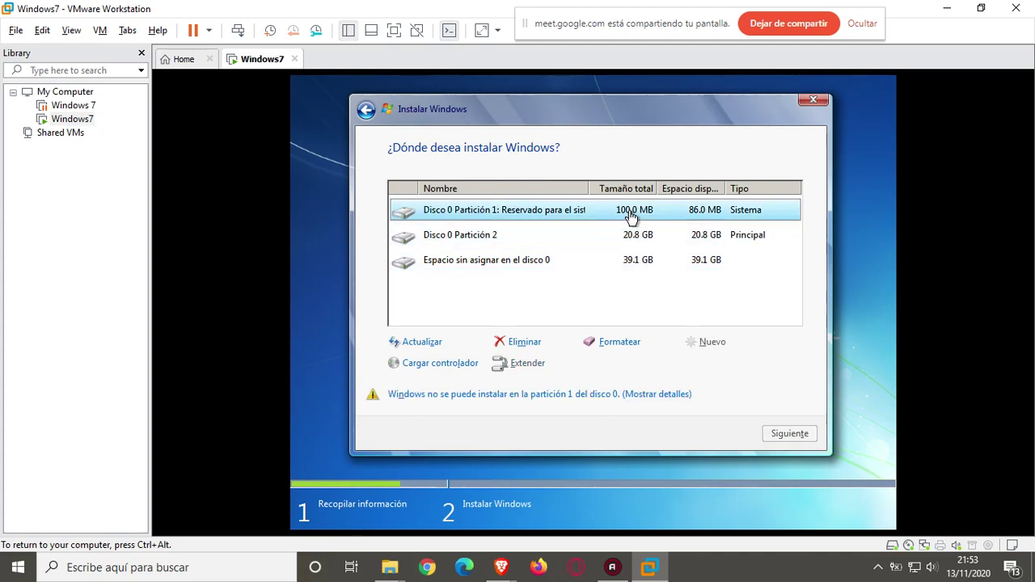
left_click(665, 239)
left_click(639, 218)
left_click(660, 241)
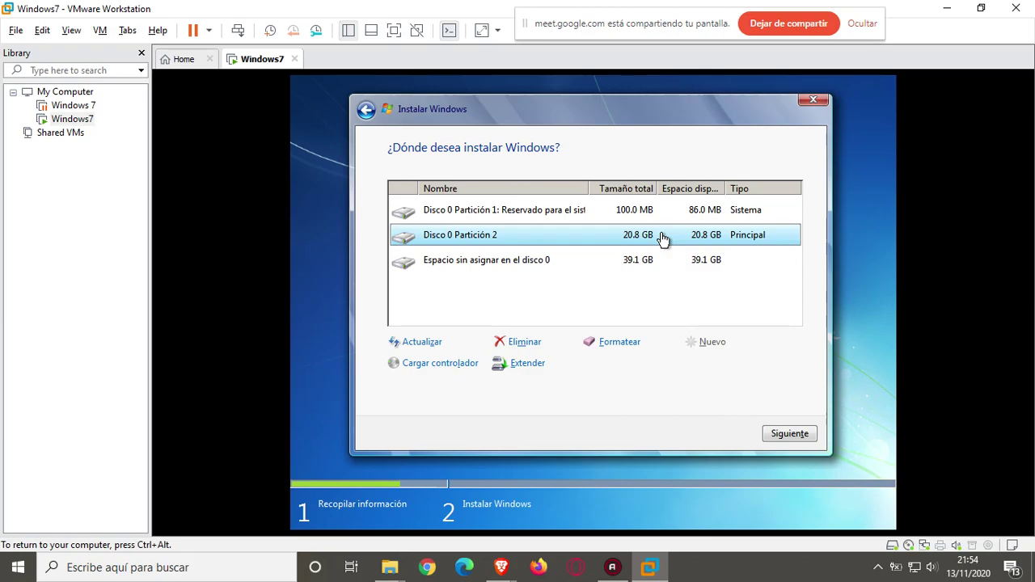
- Create a 40000 MB partition from the remaining unallocated space on disk 0
left_click(645, 264)
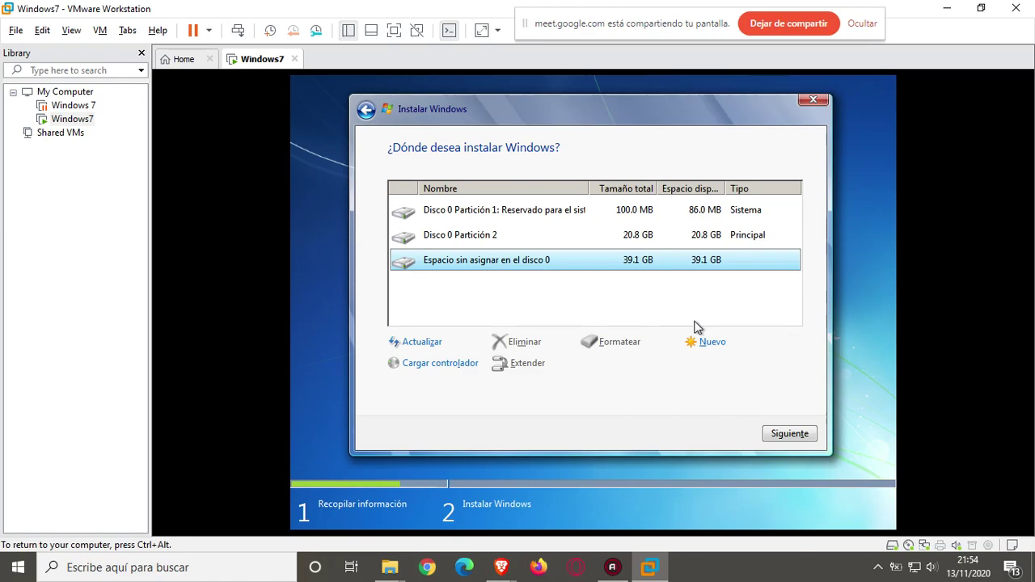
left_click(633, 248)
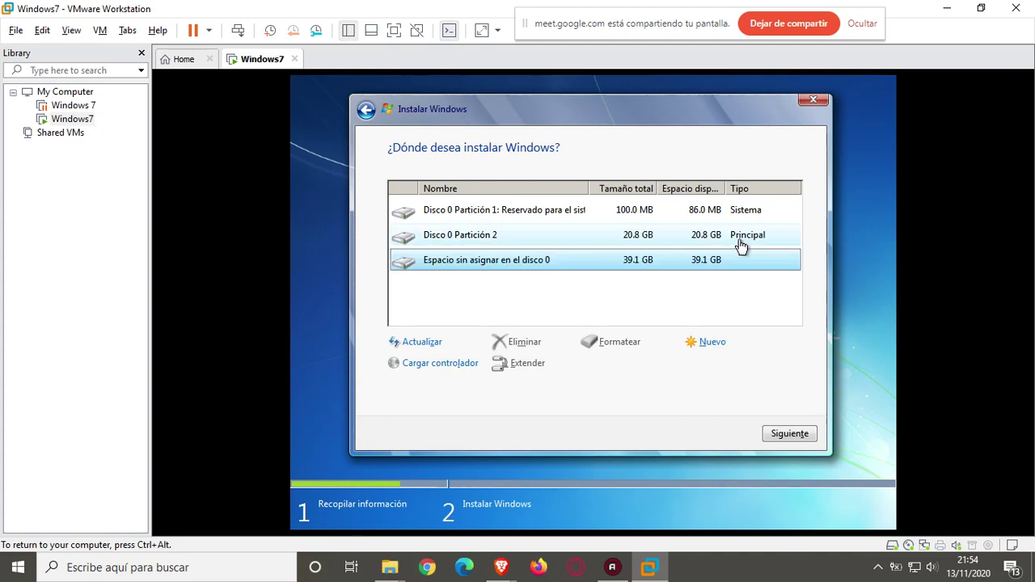
left_click(714, 345)
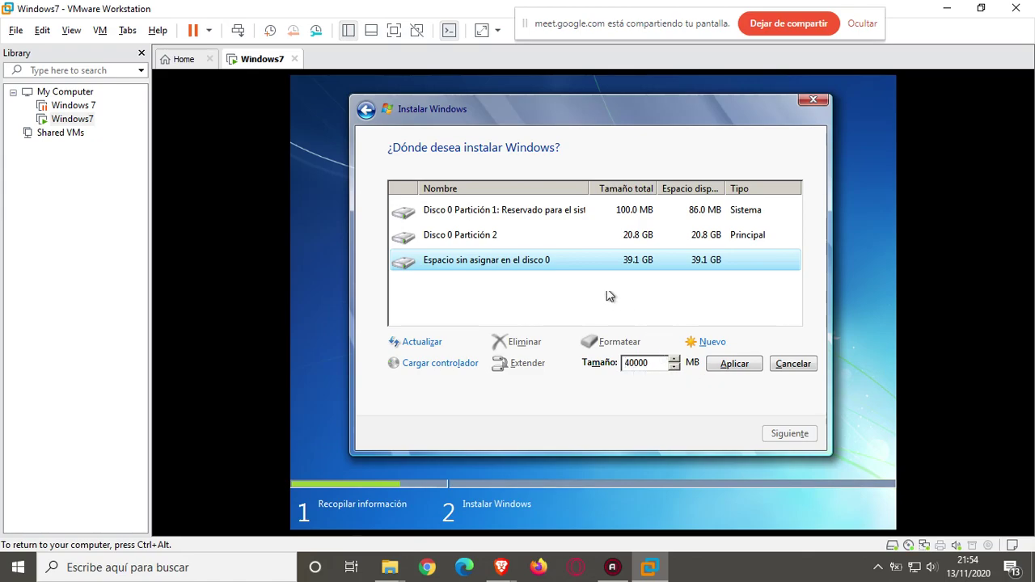
left_click(629, 370)
left_click(722, 365)
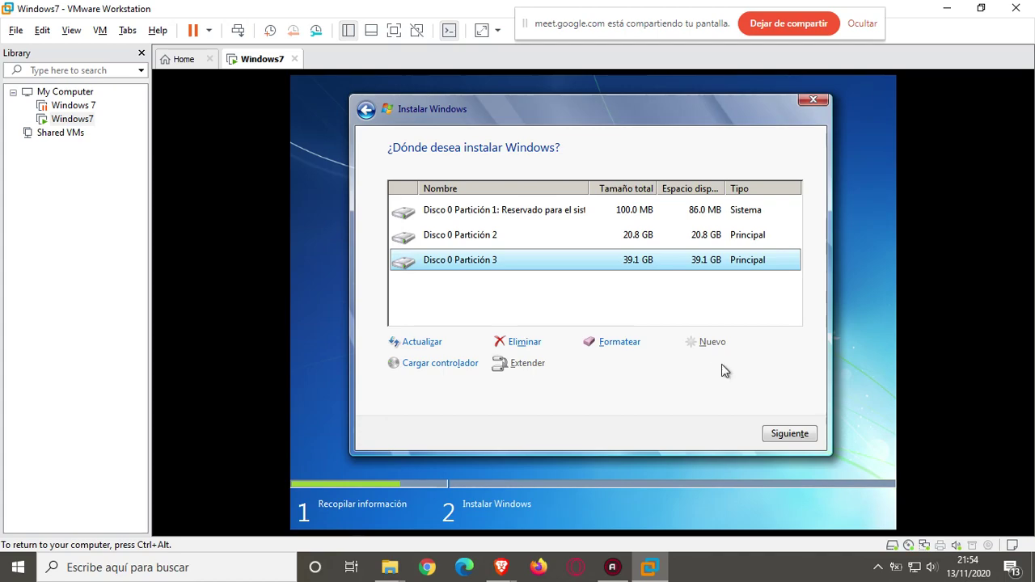
- Examine the sizes, types and available actions of the three partitions on disk 0
left_click(584, 244)
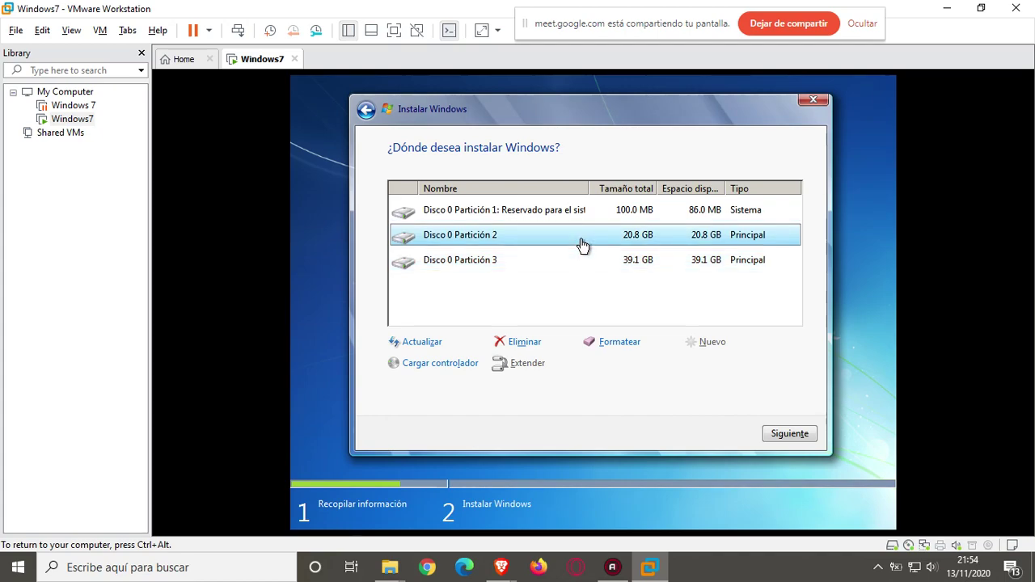
left_click(591, 261)
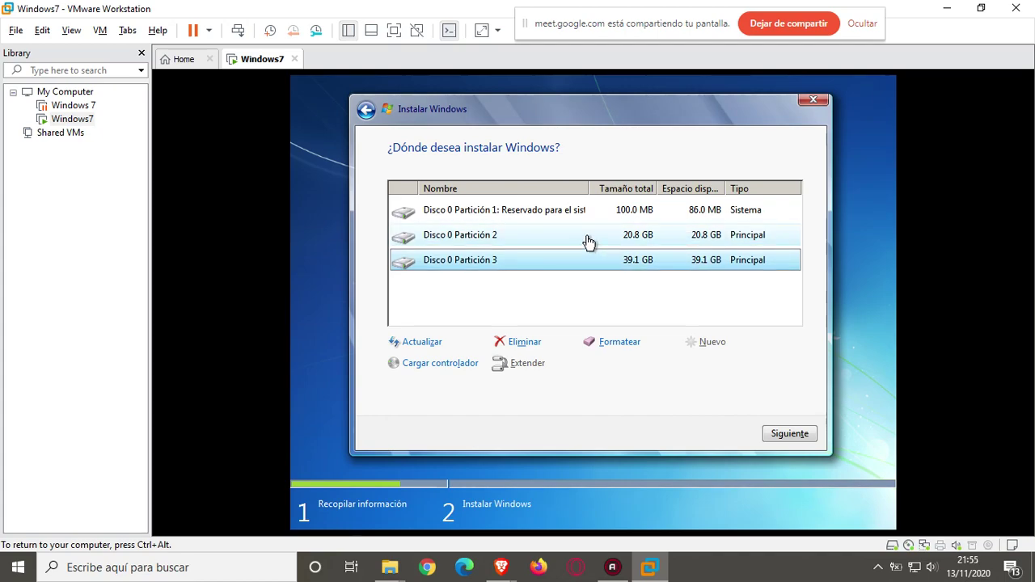
left_click(589, 241)
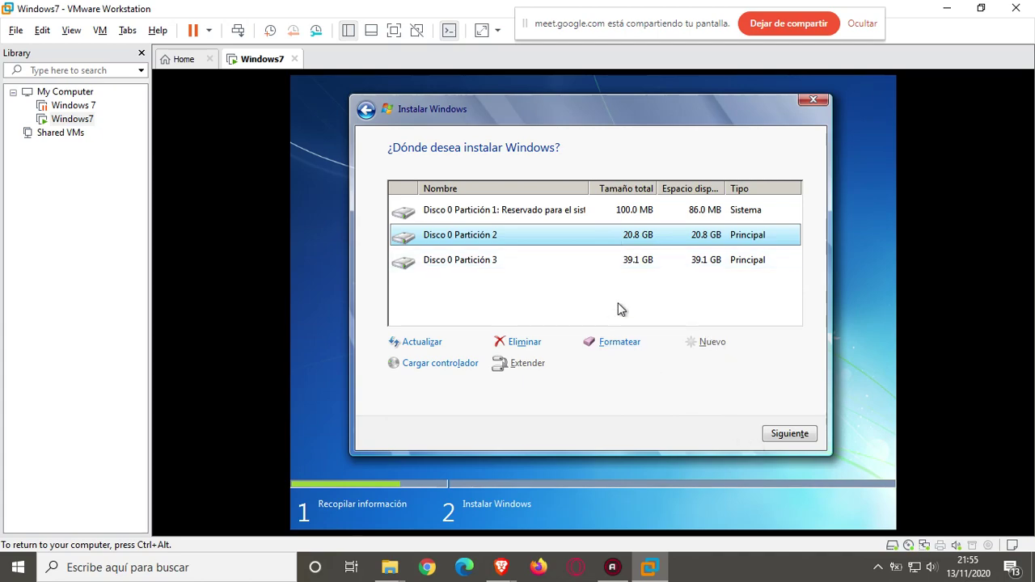
left_click(632, 267)
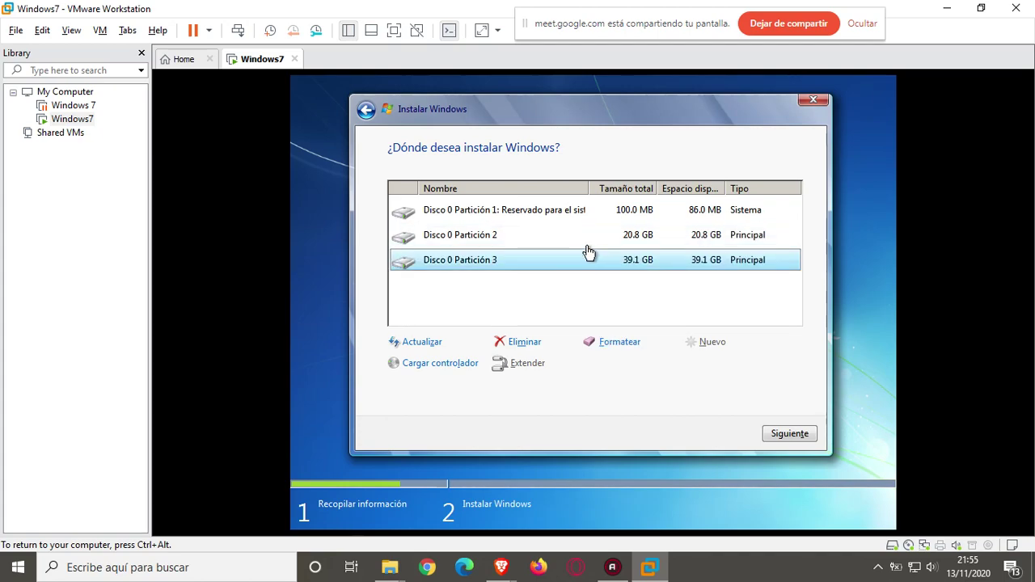
left_click(619, 212)
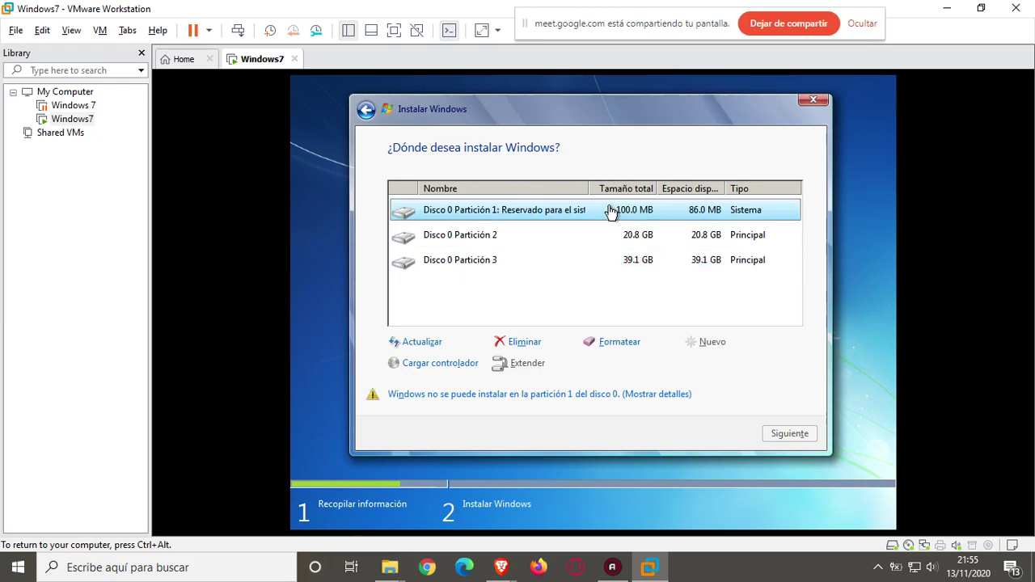
key("ctrl+alt")
left_click(506, 295)
left_click(648, 241)
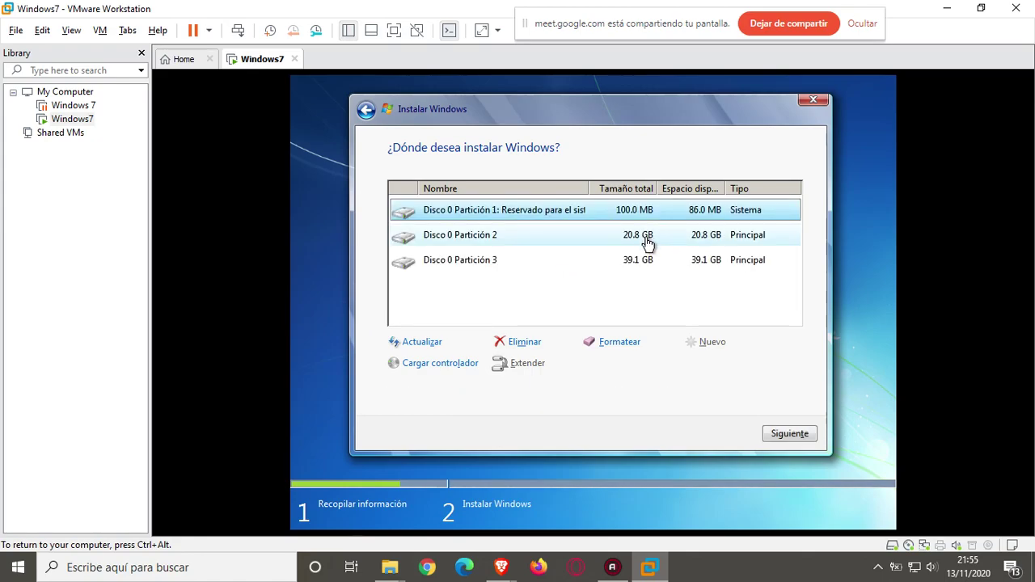
- Format Disco 0 Partición 3, accepting the loss of its stored data
left_click(631, 271)
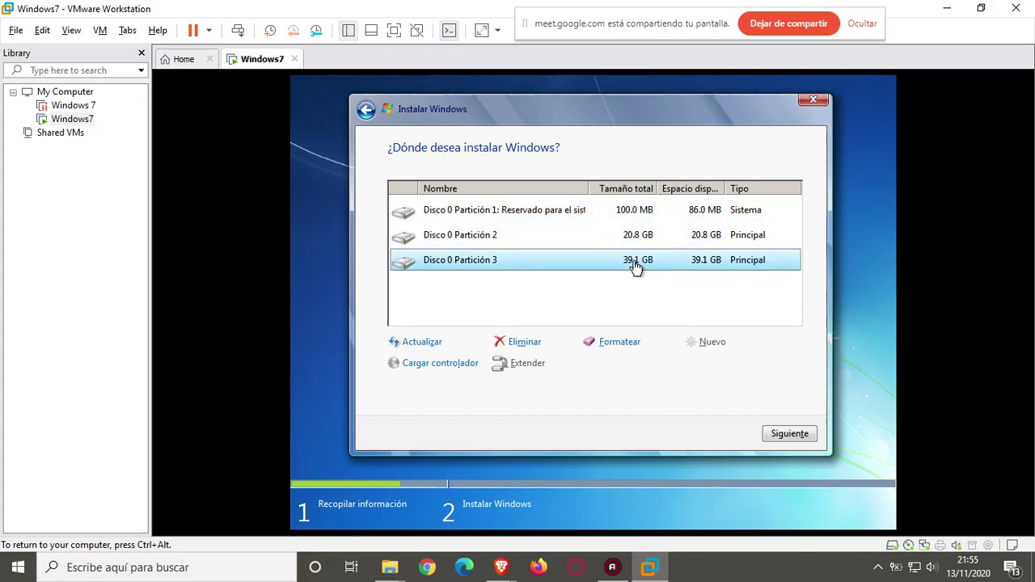
left_click(619, 344)
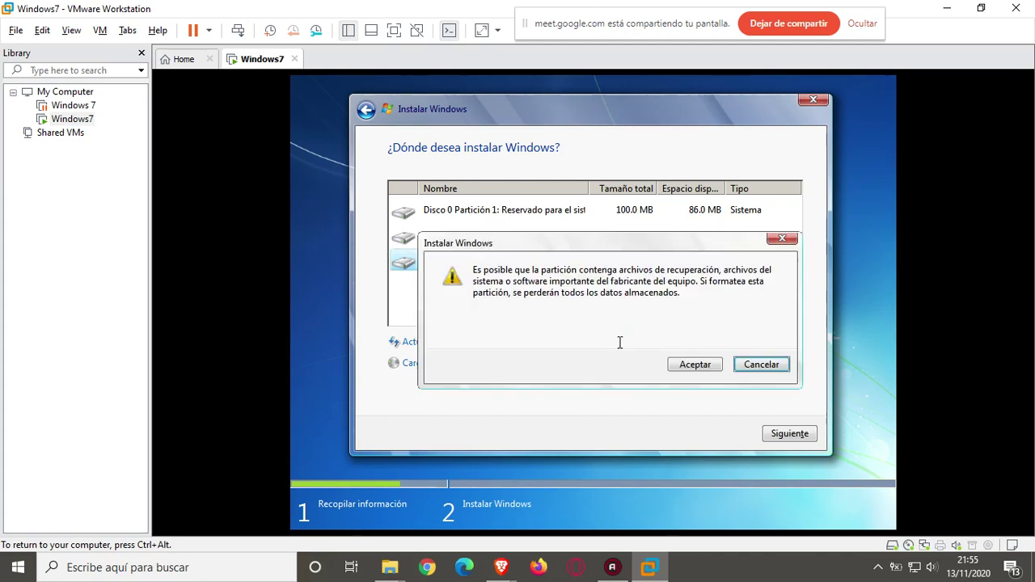
left_click(694, 365)
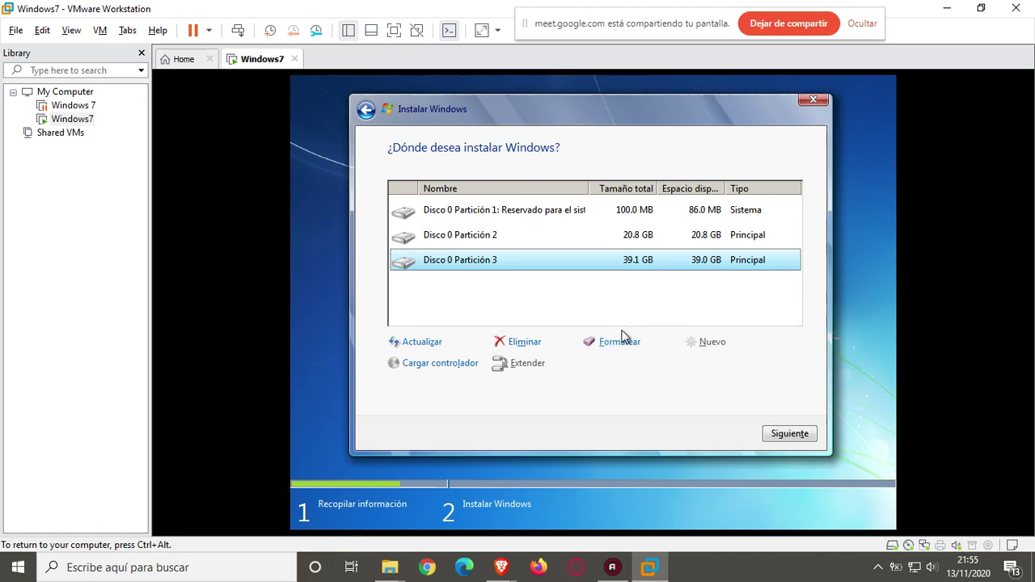
- Format Disco 0 Partición 2, accepting the loss of its stored data
left_click(615, 245)
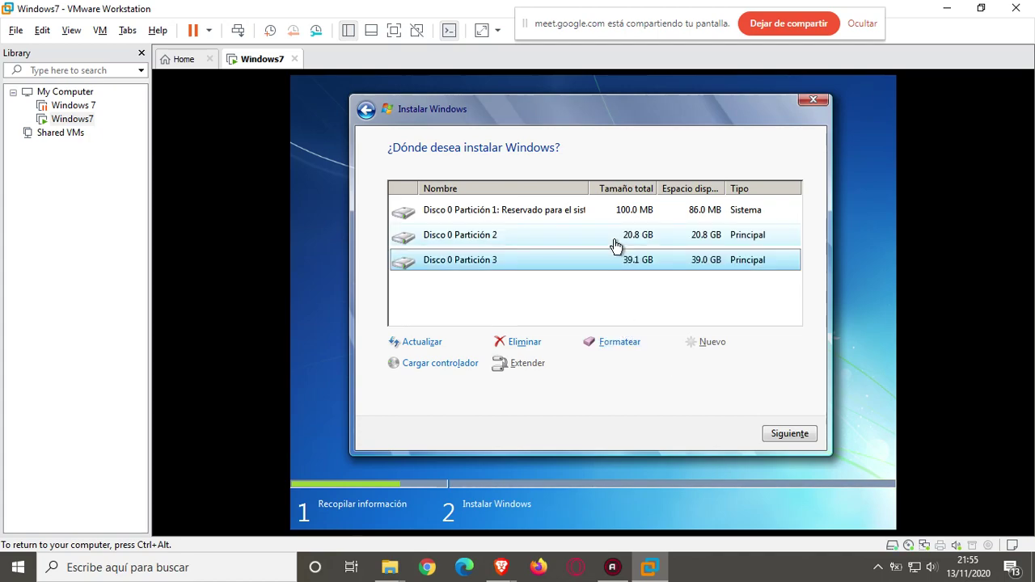
left_click(618, 246)
left_click(611, 343)
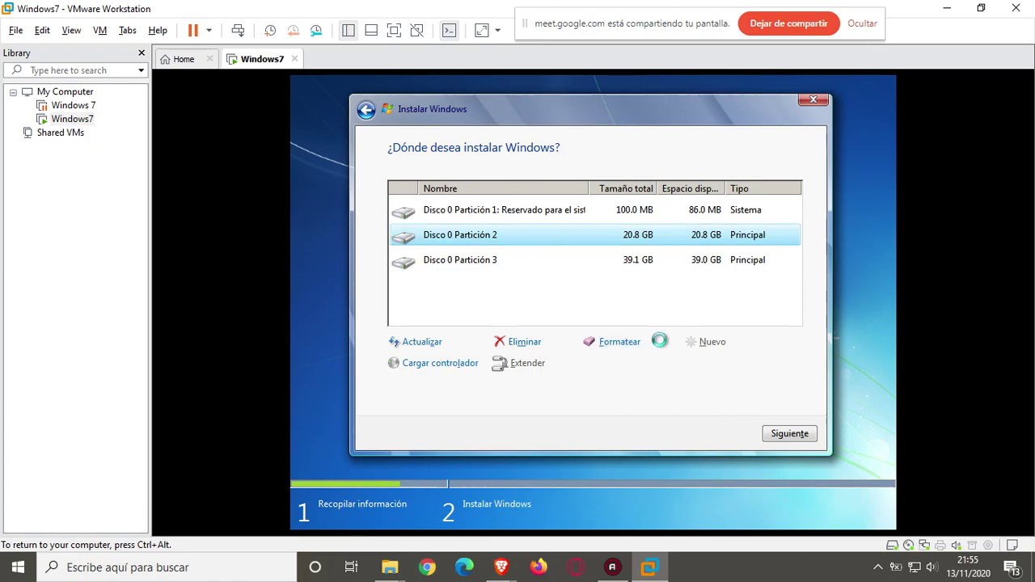
left_click(685, 366)
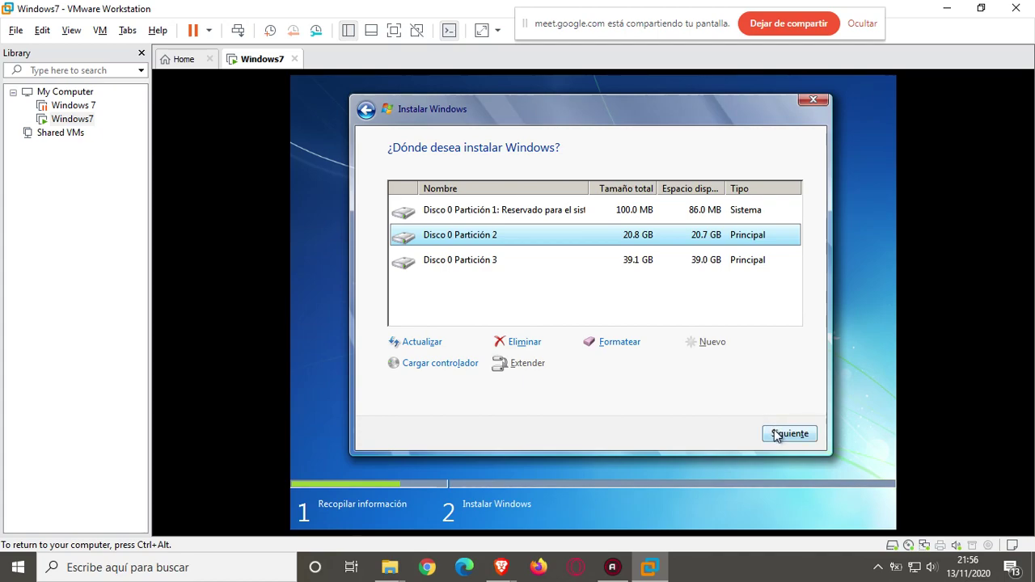
- Delete Disco 0 Partición 3, accepting the loss of all its data
left_click(643, 266)
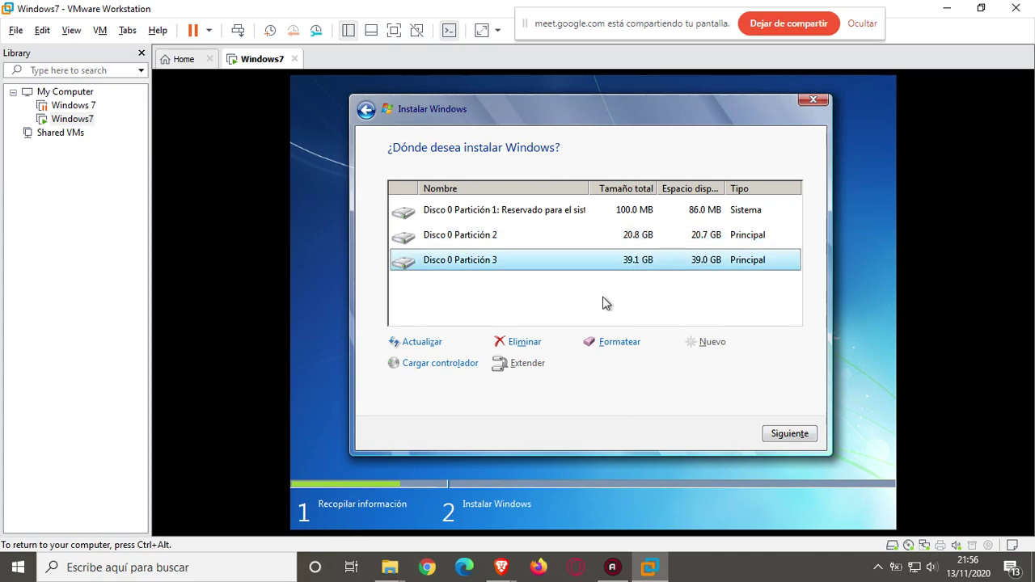
left_click(291, 171)
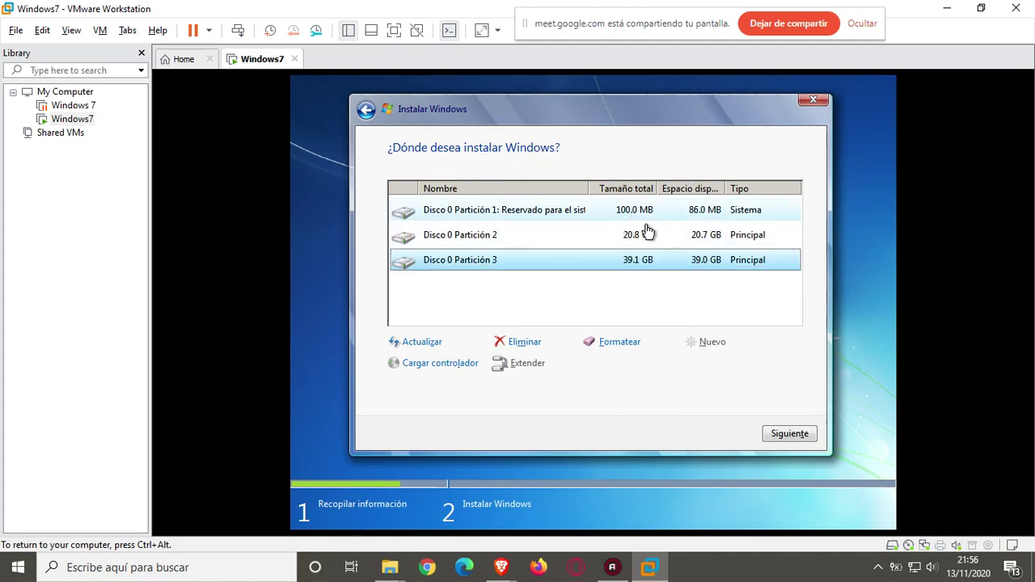
left_click(525, 342)
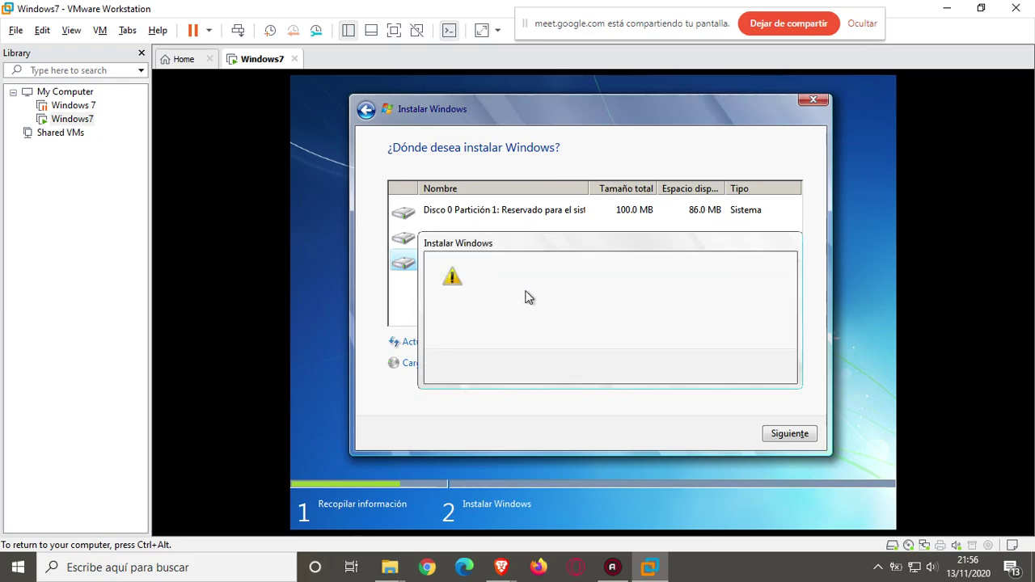
left_click(679, 364)
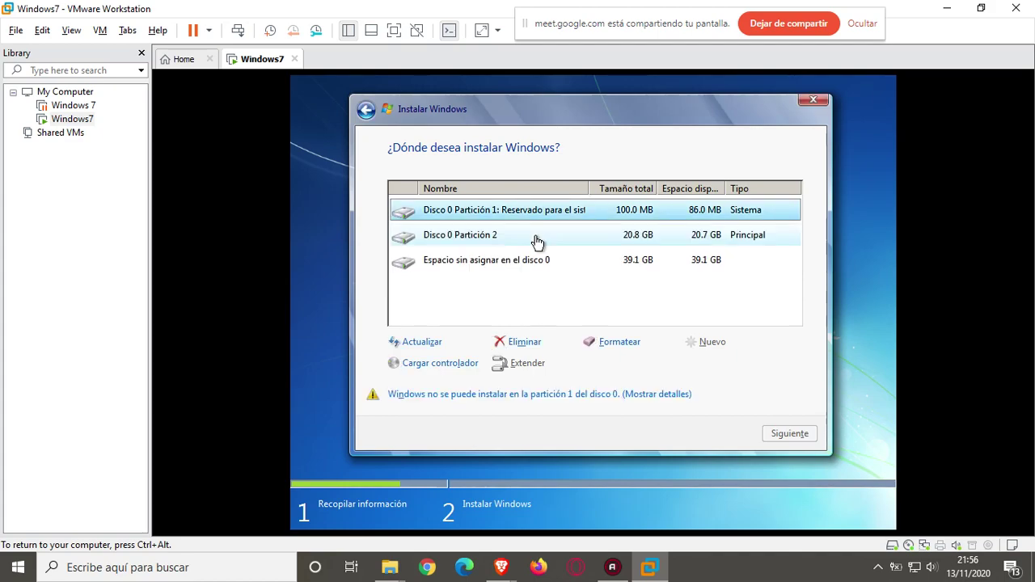
- Delete Disco 0 Partición 2 and the system-reserved Disco 0 Partición 1, accepting the loss of their data
left_click(535, 235)
left_click(519, 344)
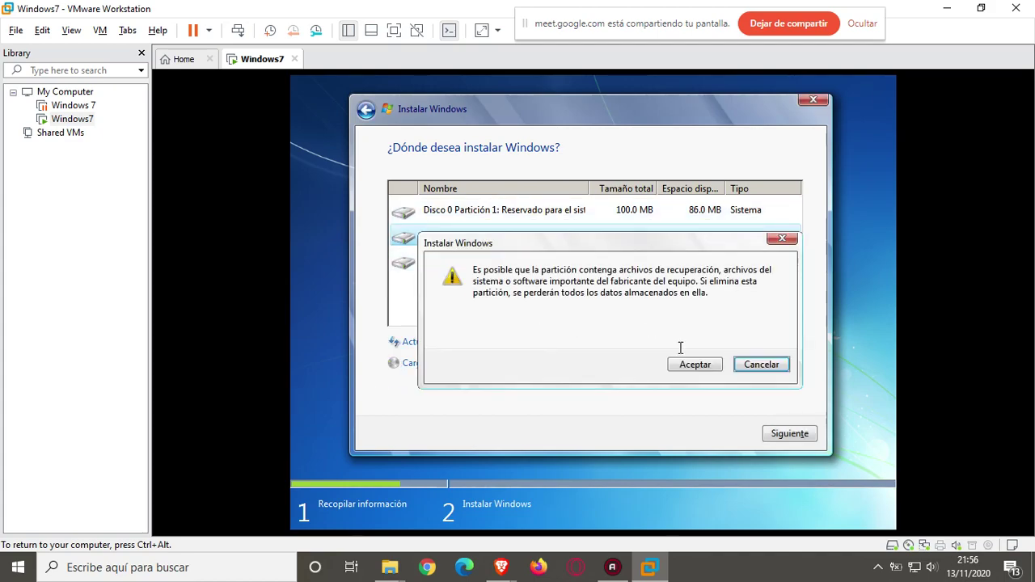
left_click(694, 365)
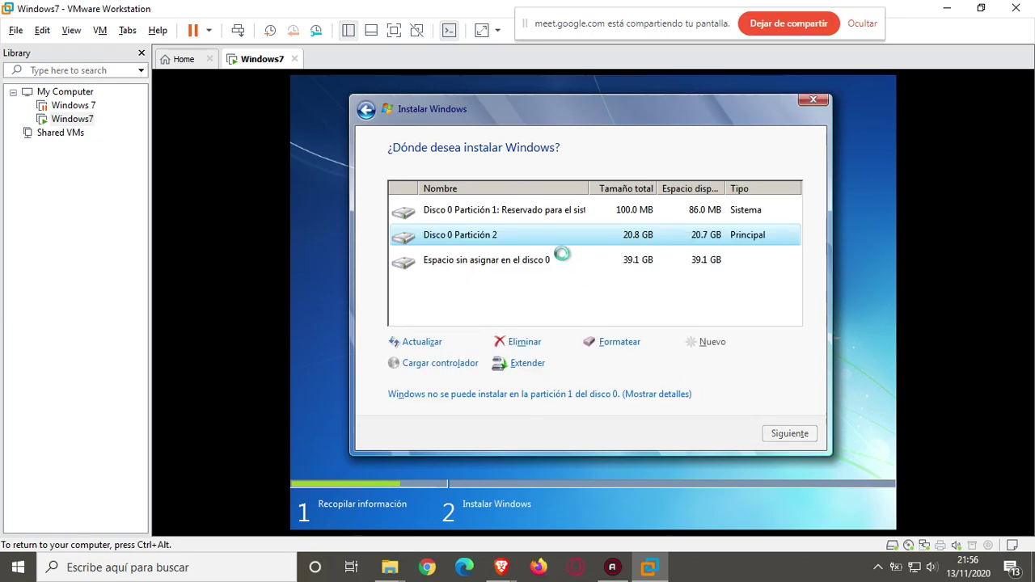
left_click(530, 343)
left_click(672, 365)
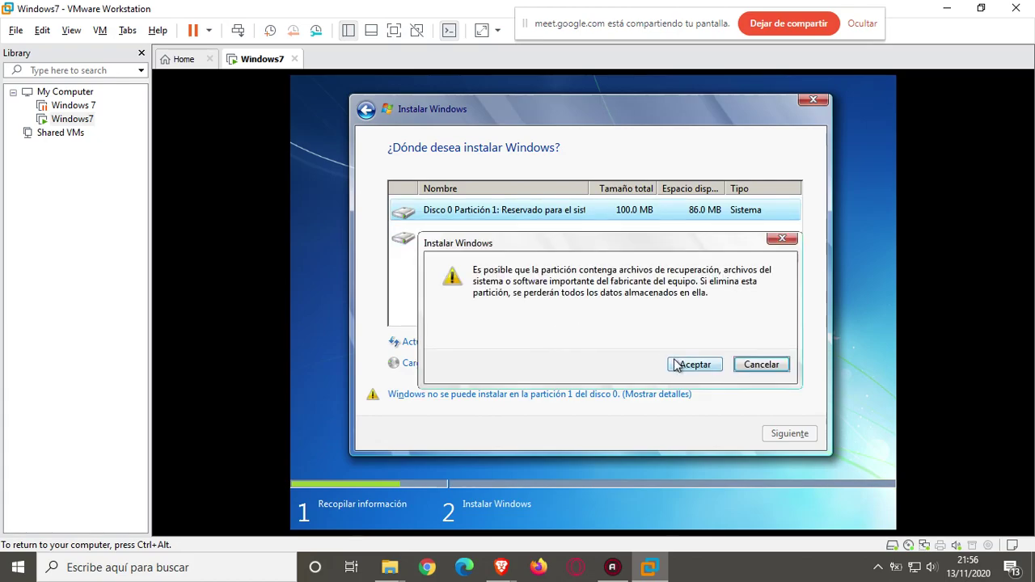
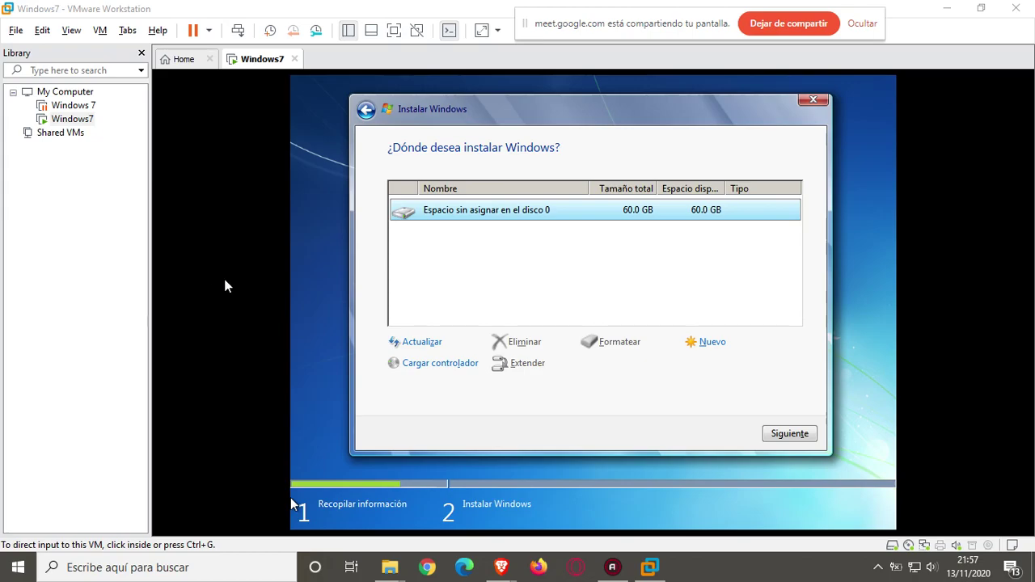
- Examine the pinned program groups and the installed-application list in the host computer's Start menu
key("super")
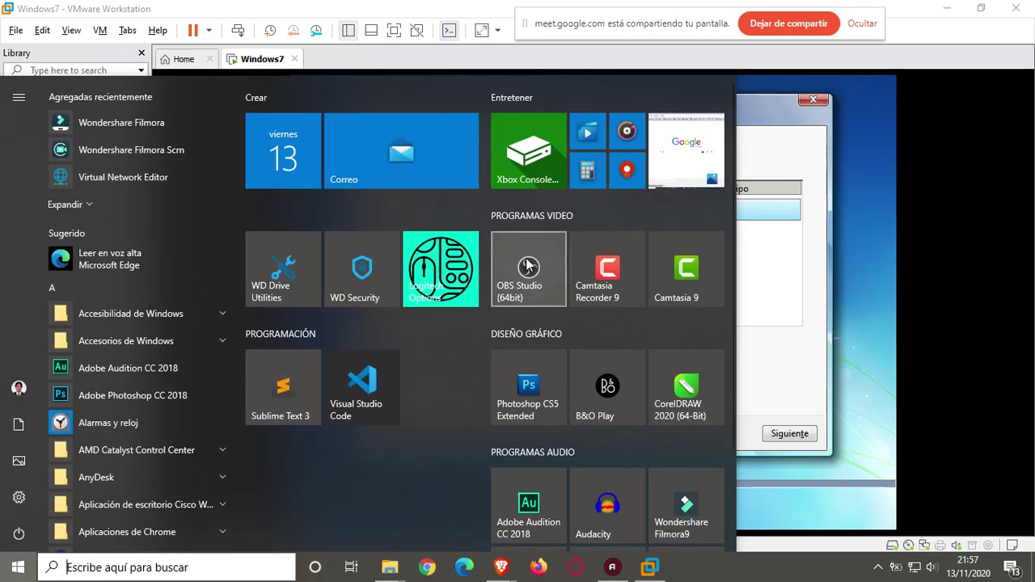
scroll(534, 266, "down", 2)
scroll(105, 380, "down", 1)
scroll(101, 394, "up", 1)
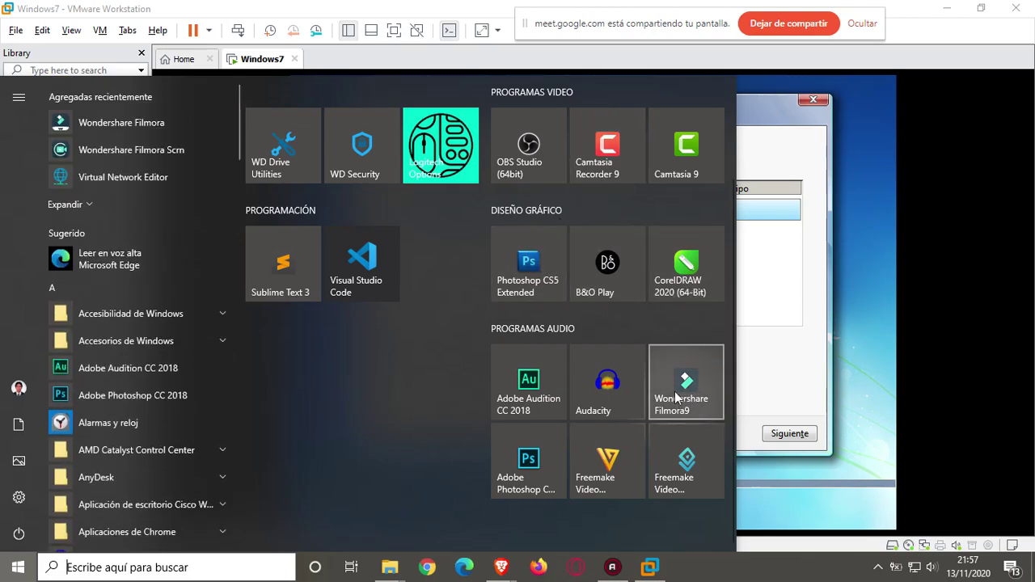
scroll(586, 465, "up", 2)
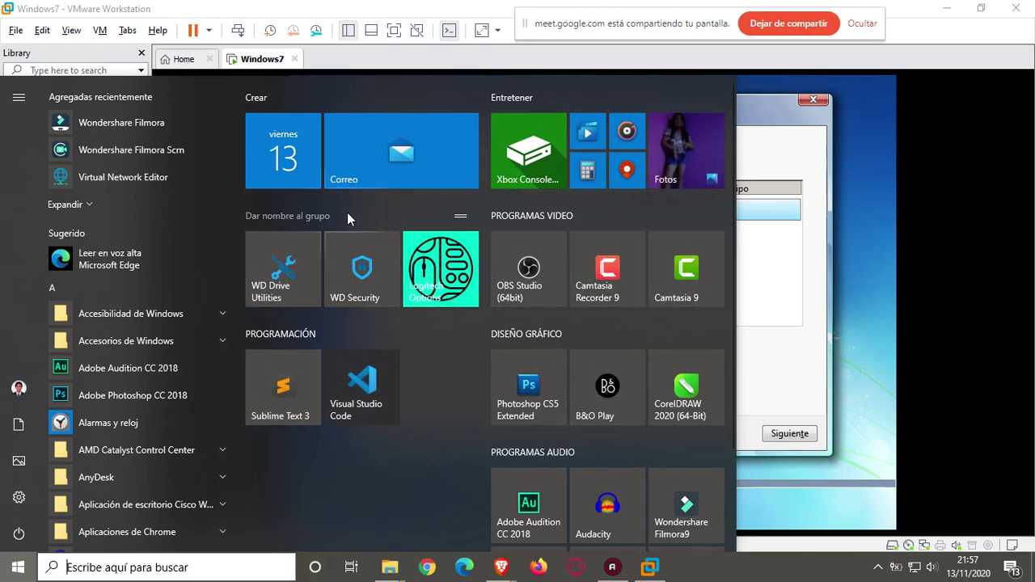
scroll(102, 225, "down", 1)
scroll(103, 225, "up", 1)
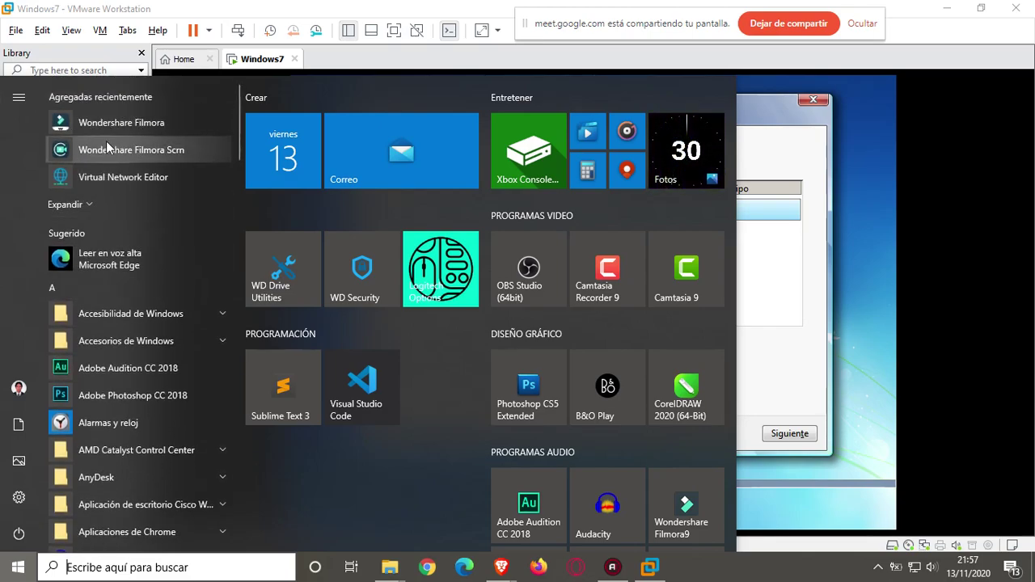
scroll(124, 354, "down", 5)
scroll(123, 352, "down", 15)
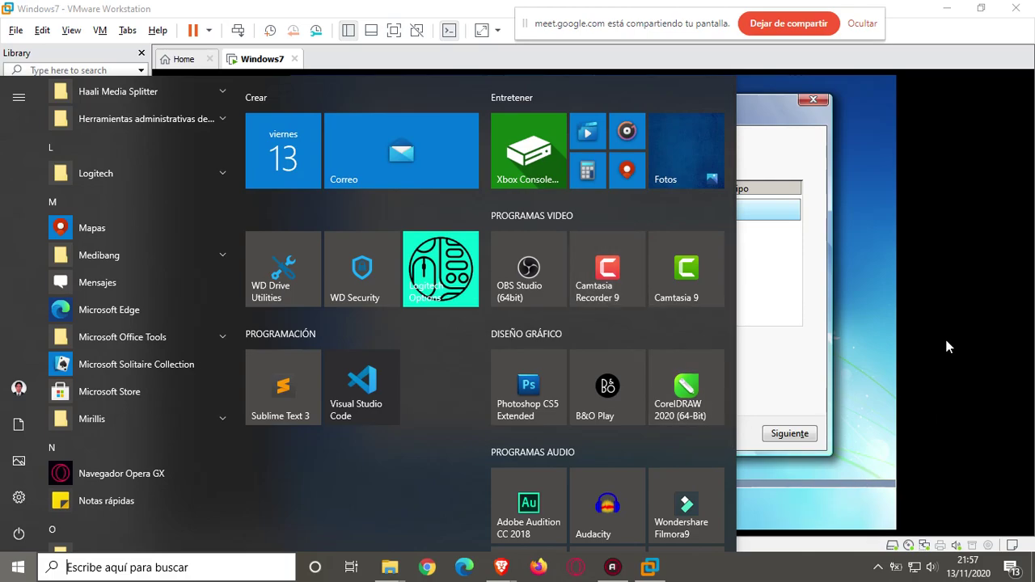
left_click(836, 328)
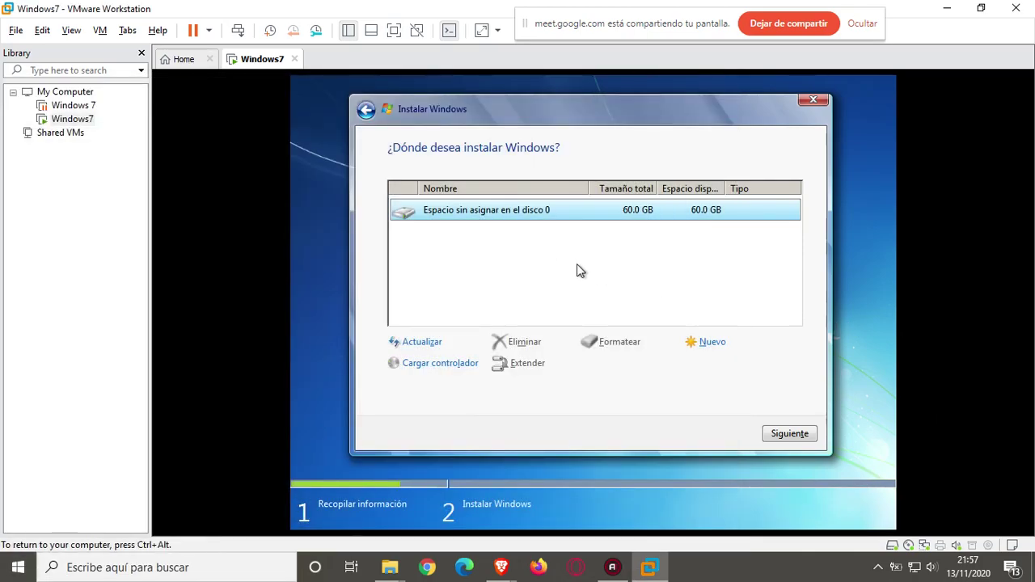
- Create a 31438 MB partition from the unallocated space on disk 0 and format it, allowing additional system partitions
left_click(715, 344)
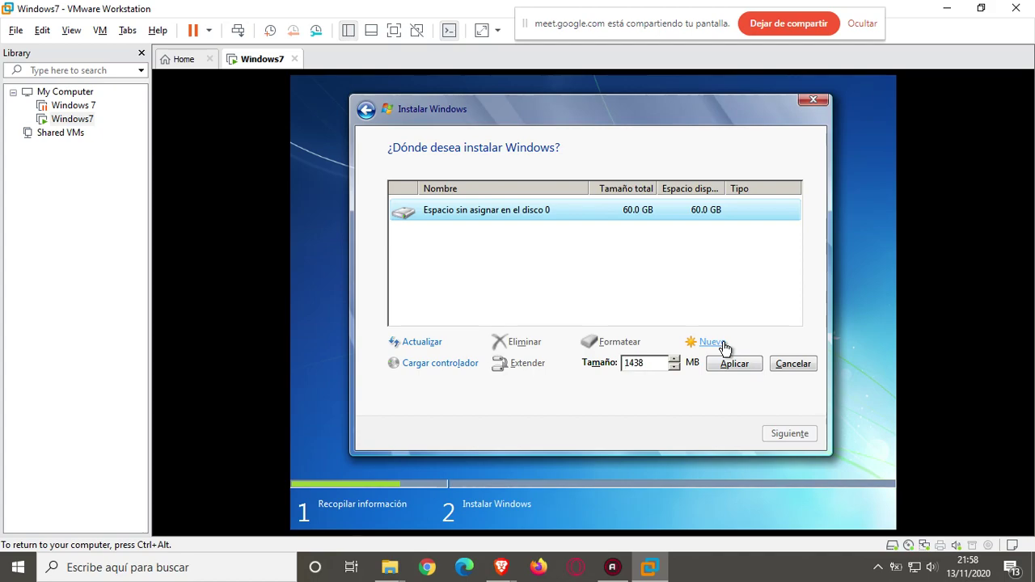
type("3")
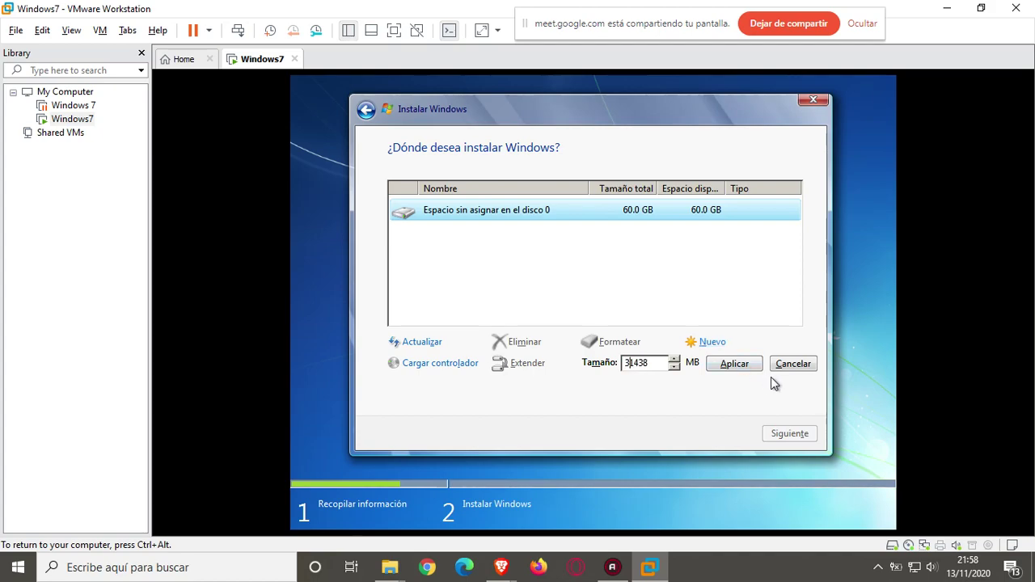
left_click(734, 365)
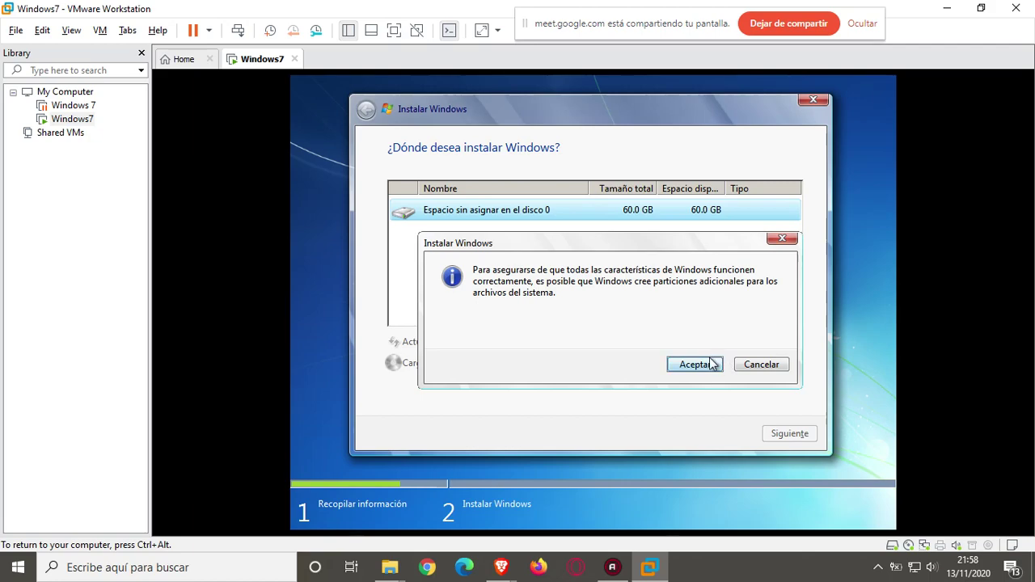
left_click(710, 364)
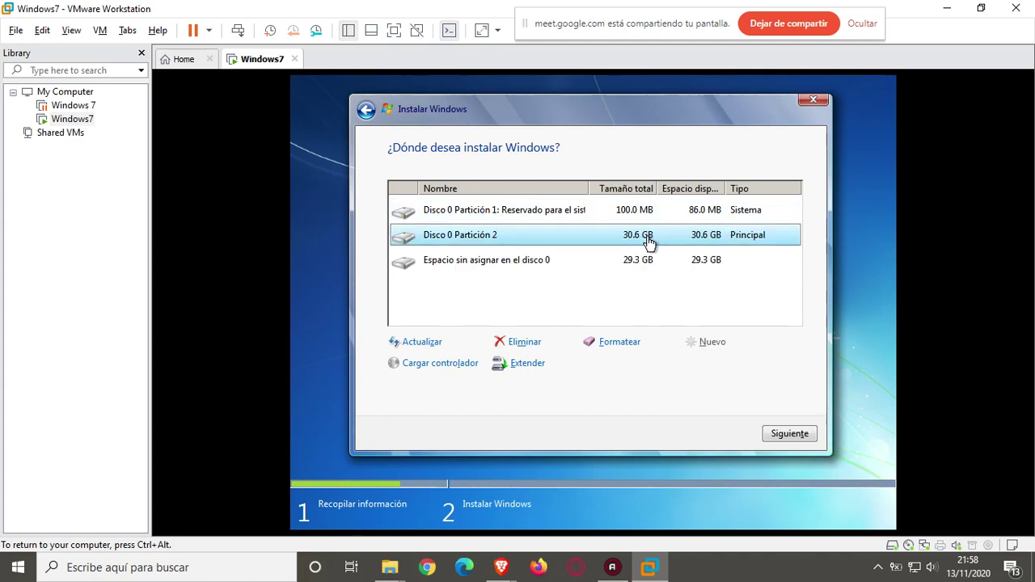
left_click(623, 343)
left_click(692, 364)
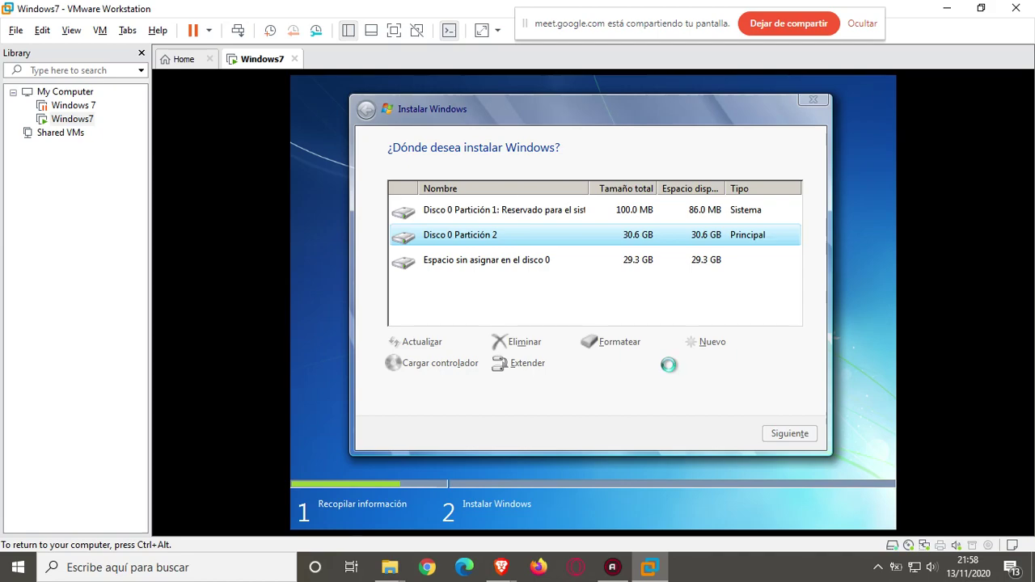
- Create a 30000 MB partition from the remaining unallocated space on disk 0 and format it
left_click(628, 262)
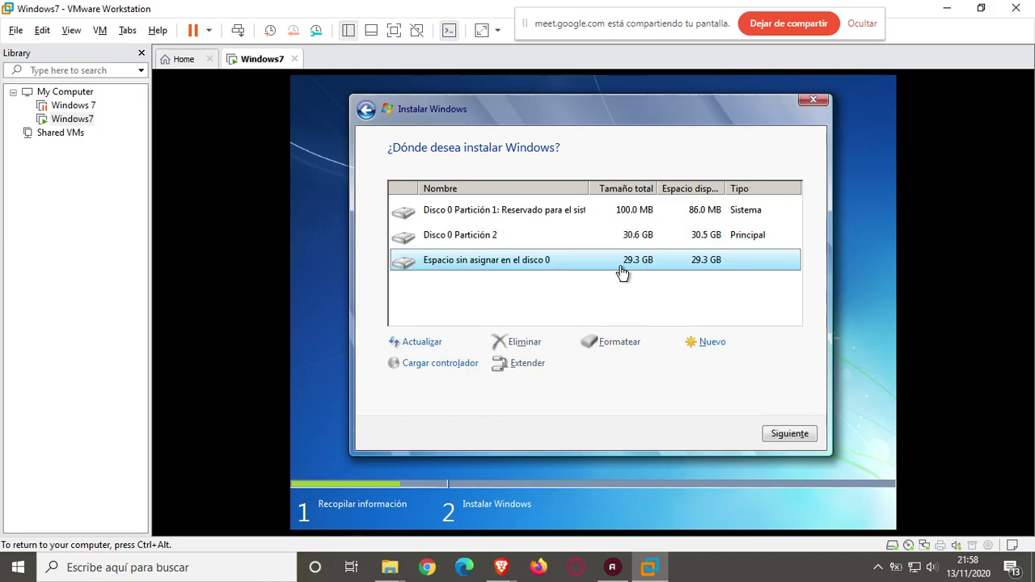
left_click(710, 349)
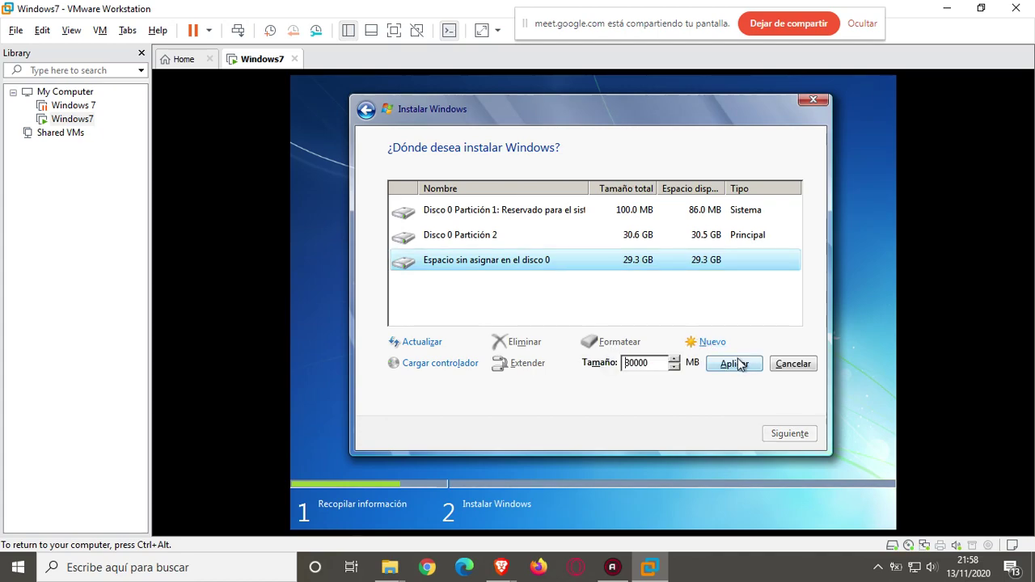
left_click(735, 365)
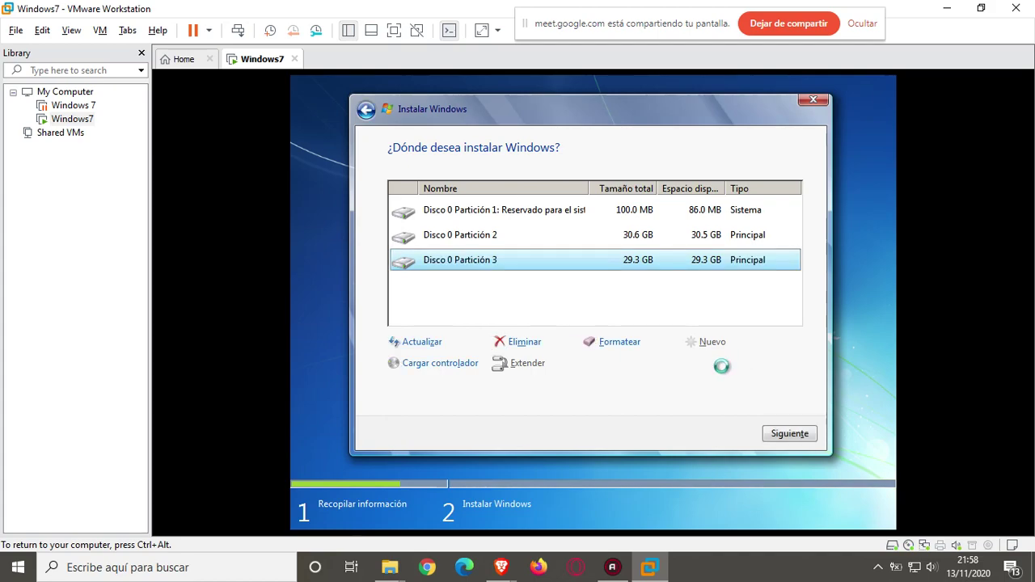
left_click(622, 345)
left_click(684, 367)
left_click(632, 242)
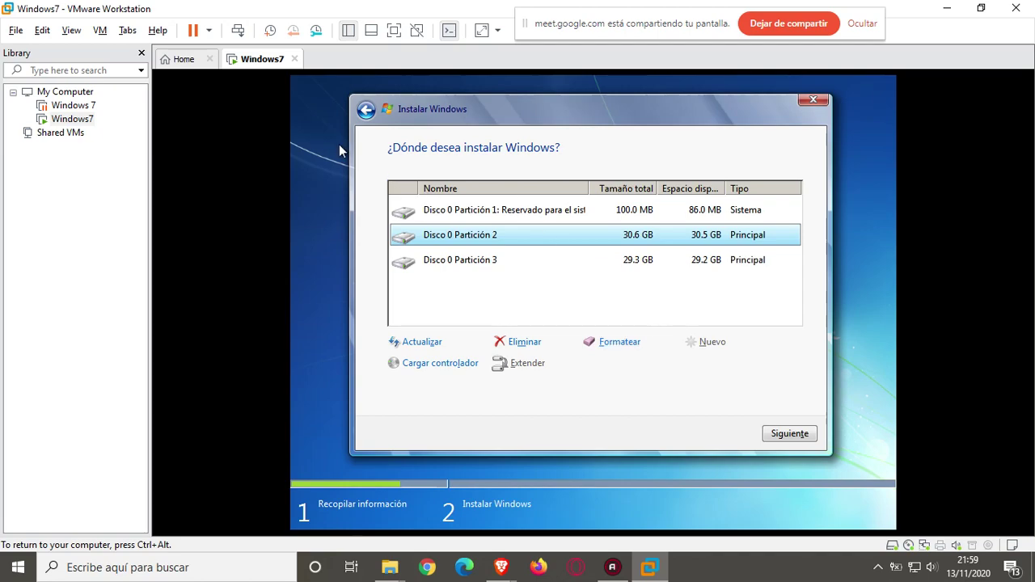
- Release the pointer from the virtual machine and move the meet.google.com sharing notice away from the VMware toolbar
key("ctrl+alt")
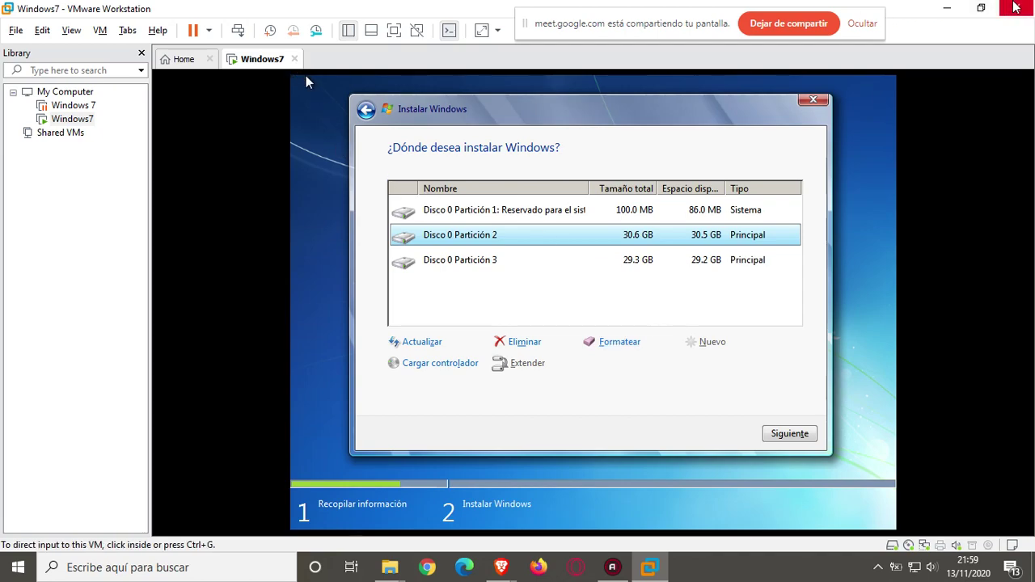
left_click_drag(666, 24, 215, 378)
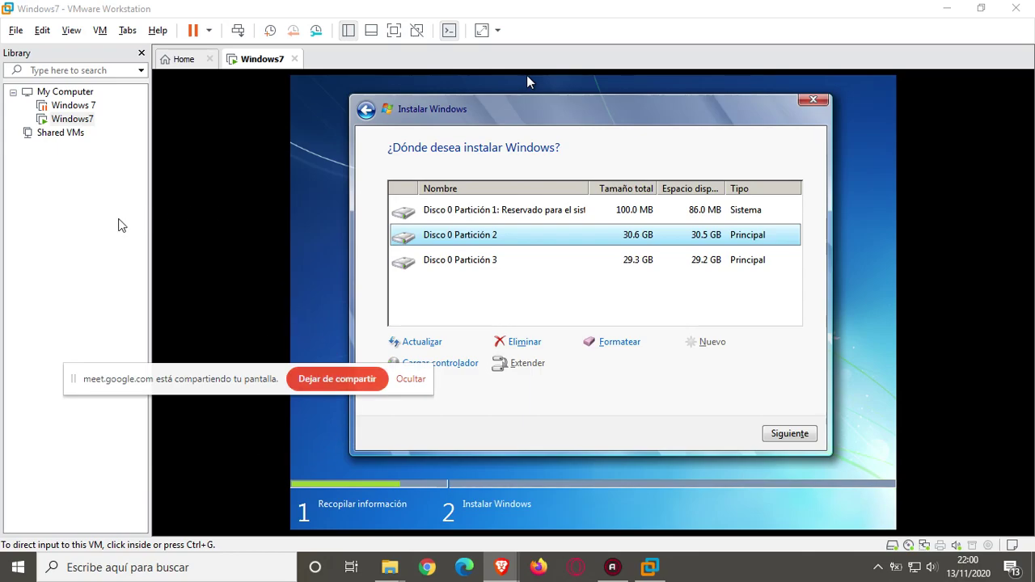
left_click(643, 118)
key("ctrl+alt")
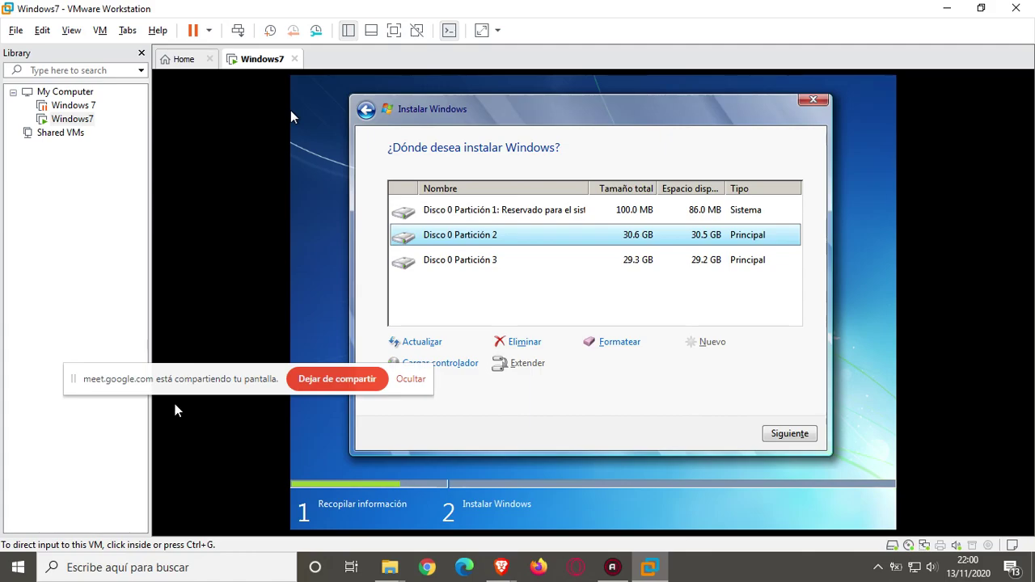
left_click(340, 348)
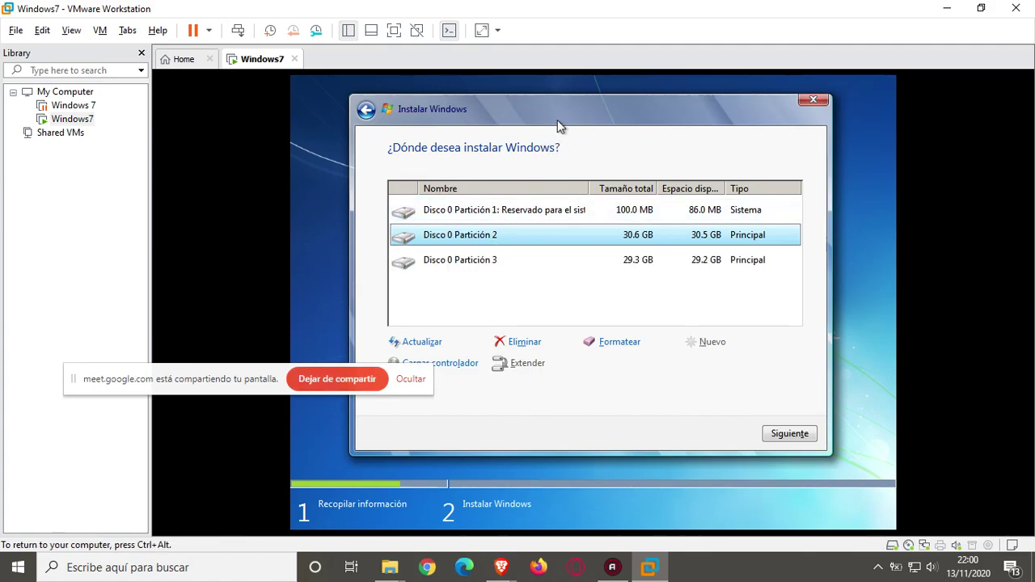
key("ctrl+alt")
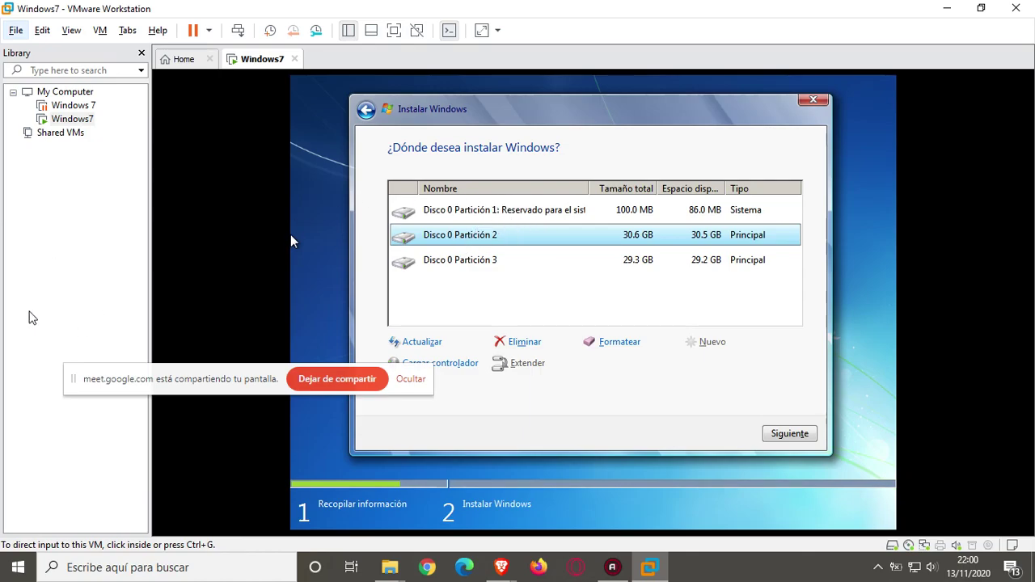
left_click(499, 120)
key("ctrl+alt")
left_click(371, 86)
key("ctrl+alt")
left_click(284, 238)
key("ctrl+alt")
left_click(380, 409)
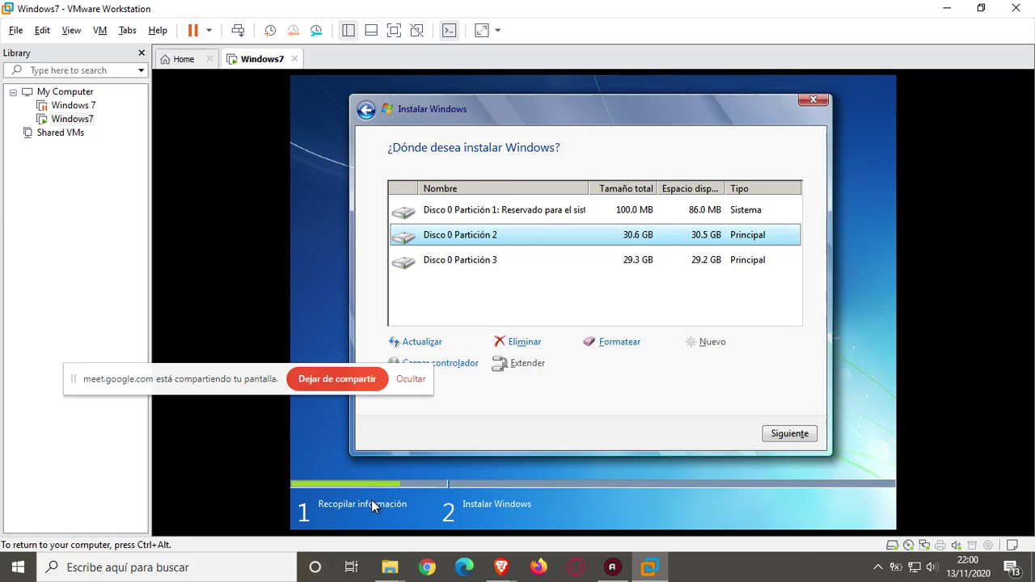
- Close VMware Workstation, powering off the virtual machines that are still running
key("ctrl+alt")
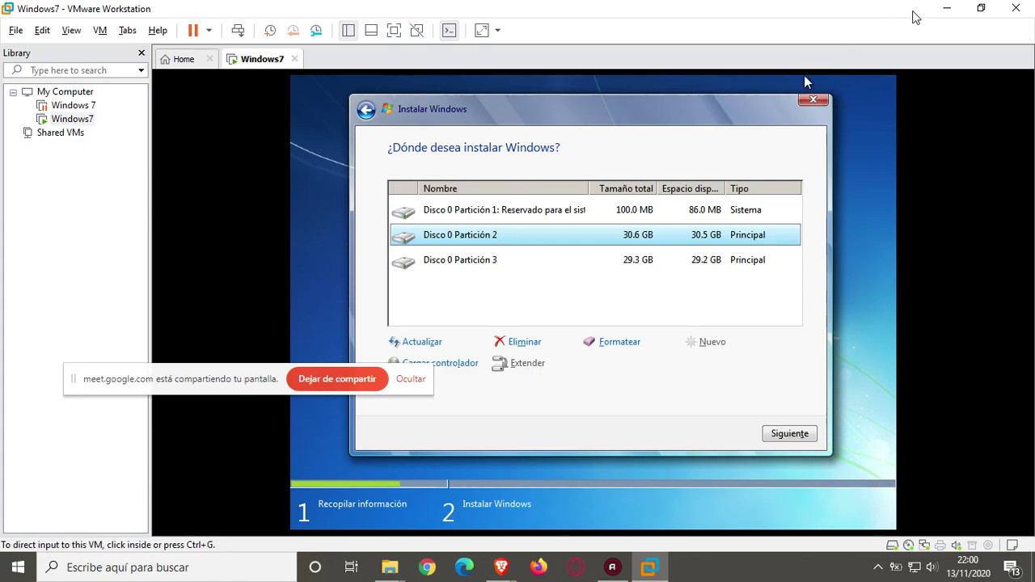
left_click(1031, 6)
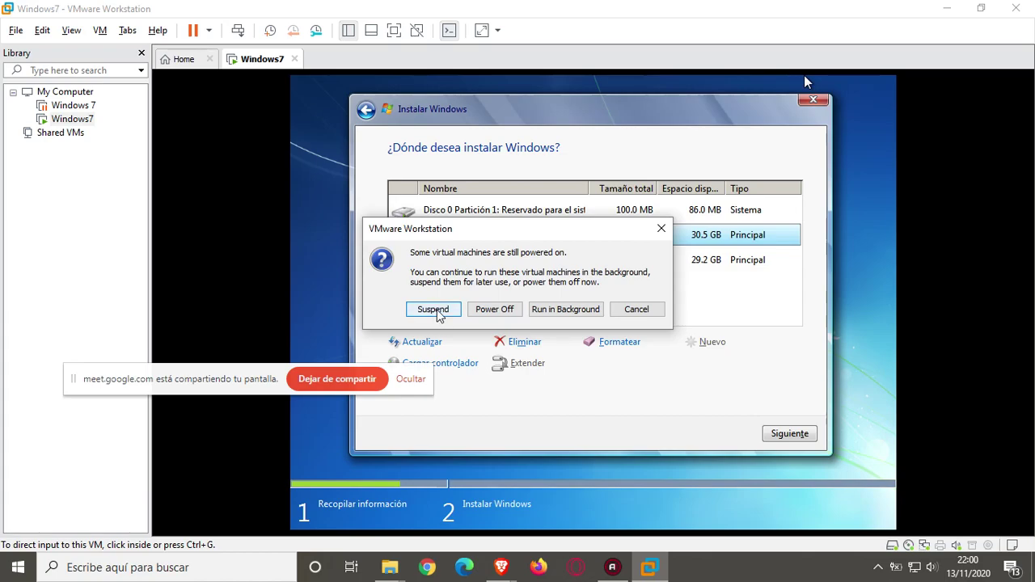
left_click(504, 312)
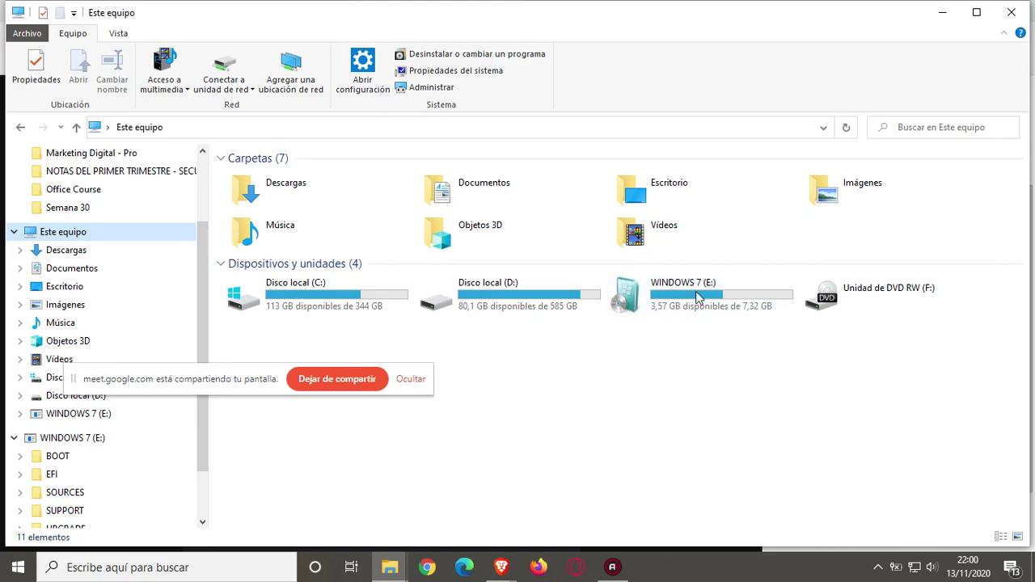
- Stop sharing the screen and switch to the Google Meet call in Brave, closing its chat
left_click(337, 379)
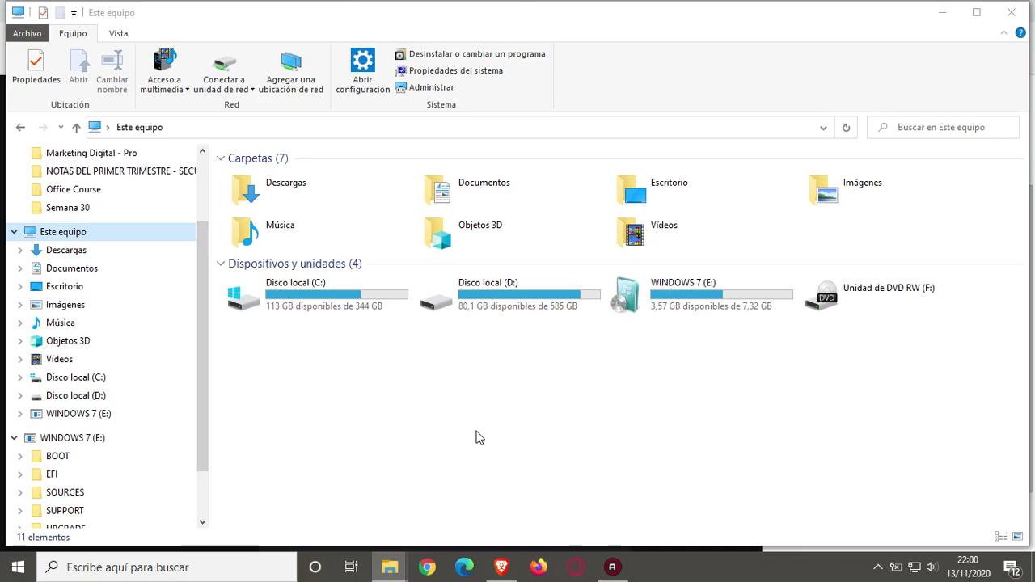
left_click(538, 567)
left_click(502, 567)
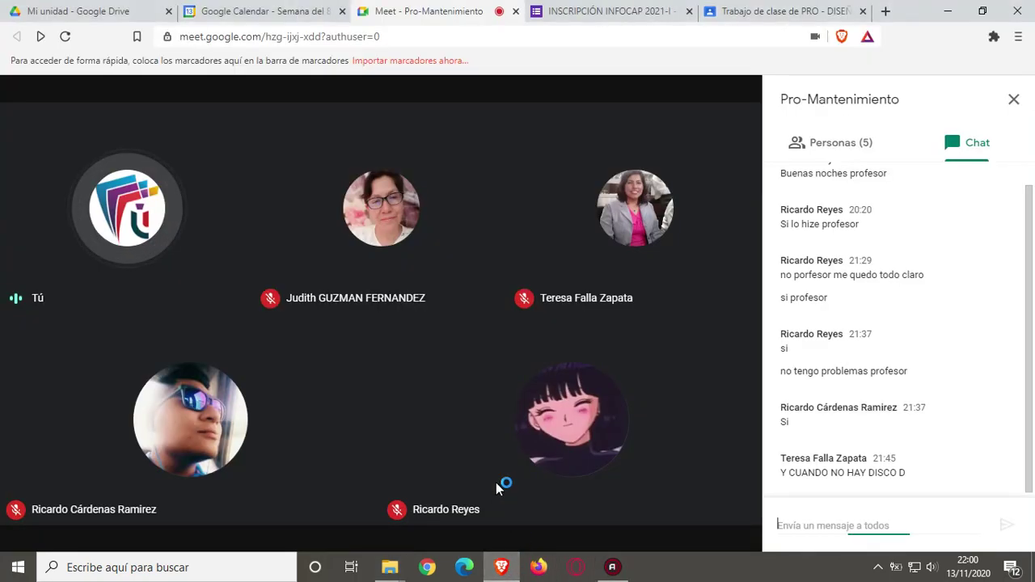
left_click(888, 192)
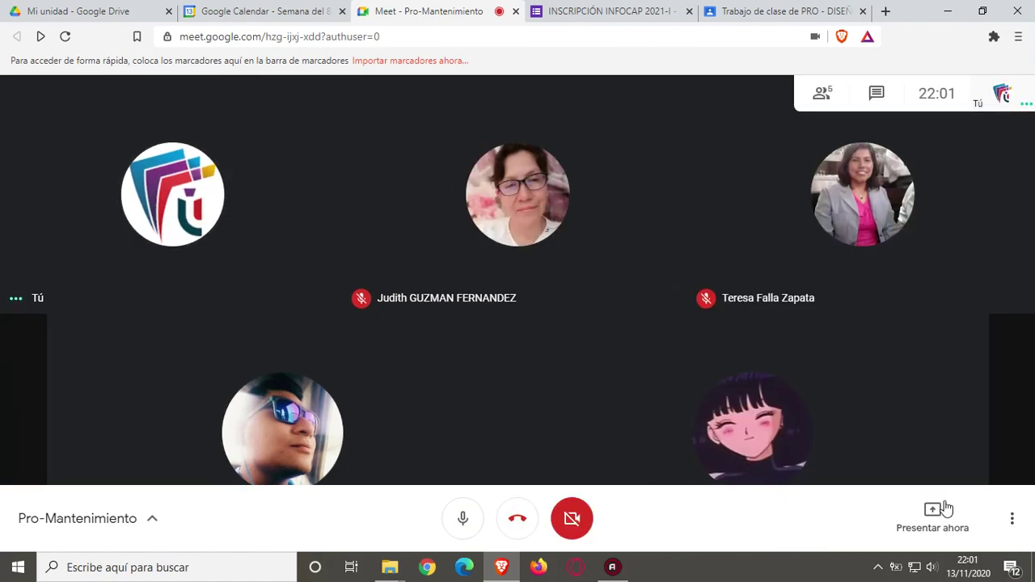